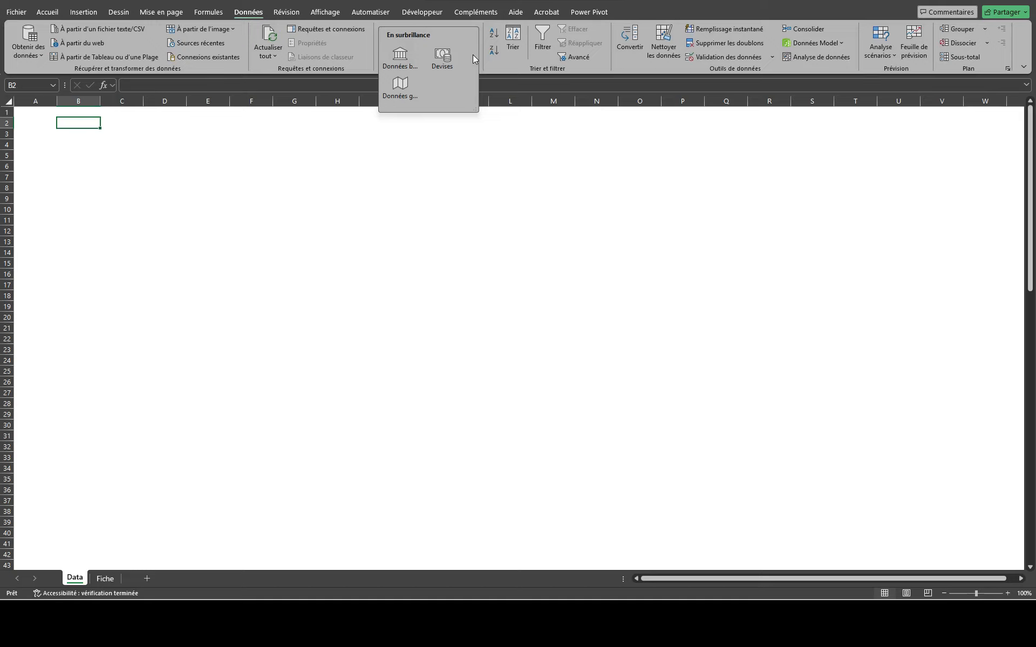
- Open the Biblio query in the Power Query Editor, enlarge the display and look through its book records
left_click(87, 123)
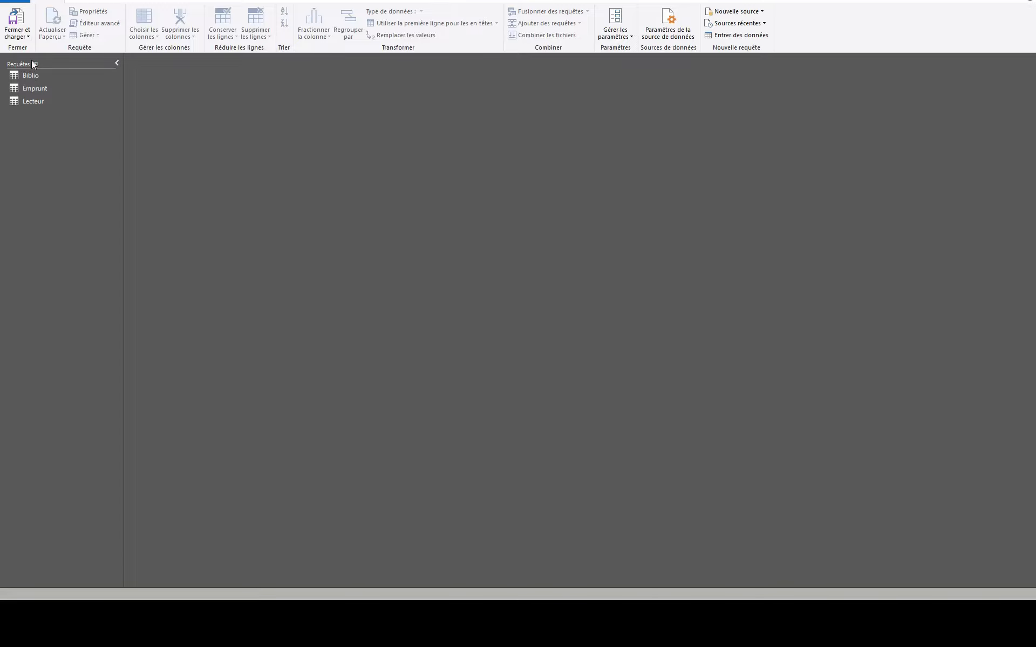
left_click(40, 74)
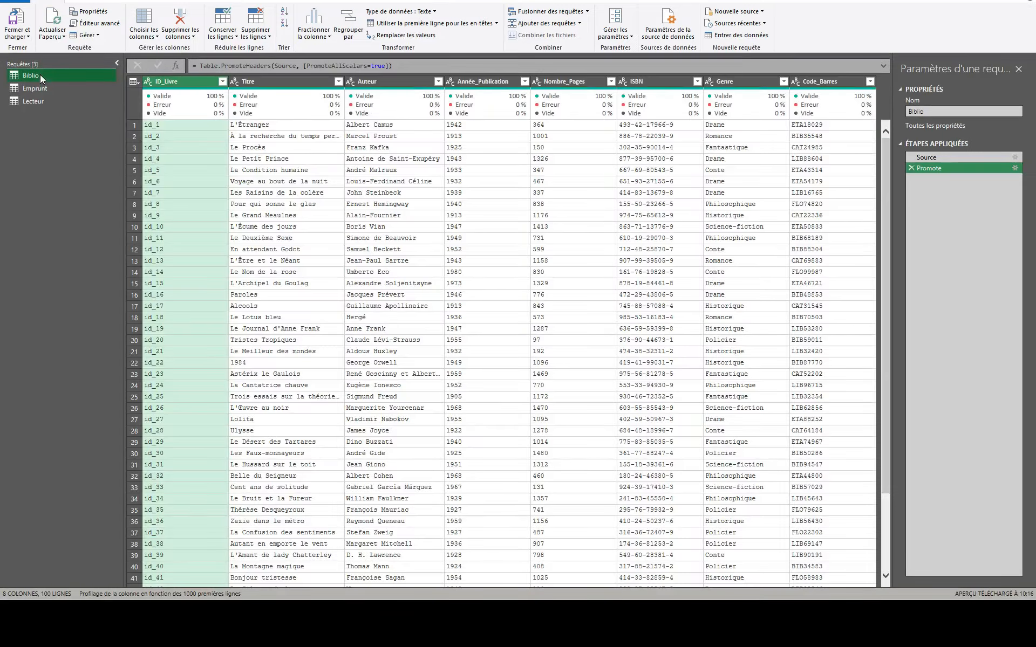
key("ctrl+shift+plus")
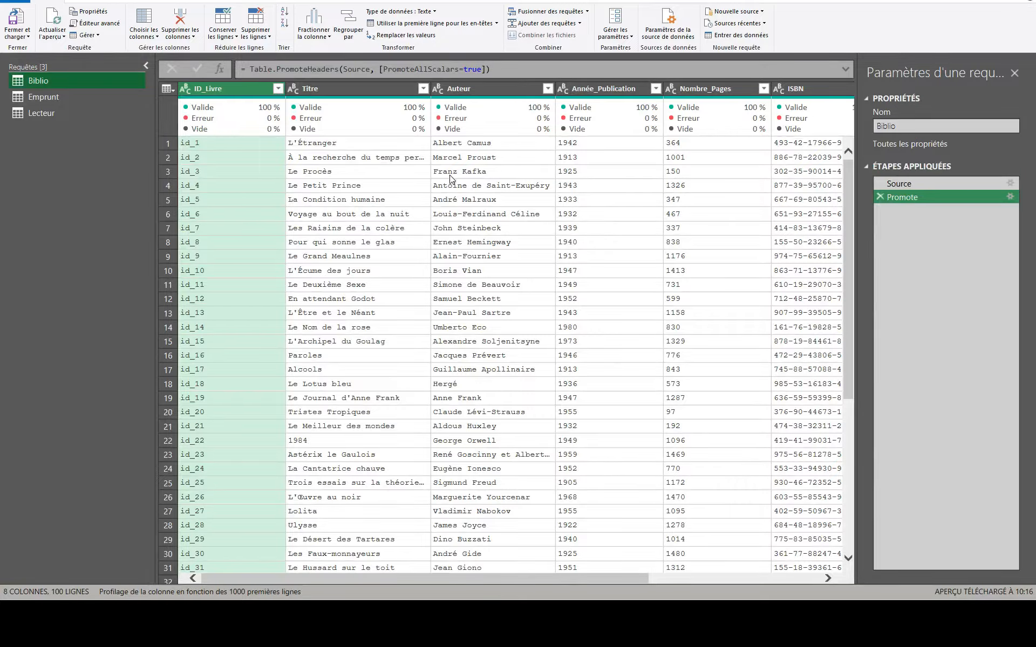
scroll(451, 178, "down", 6)
scroll(350, 162, "up", 6)
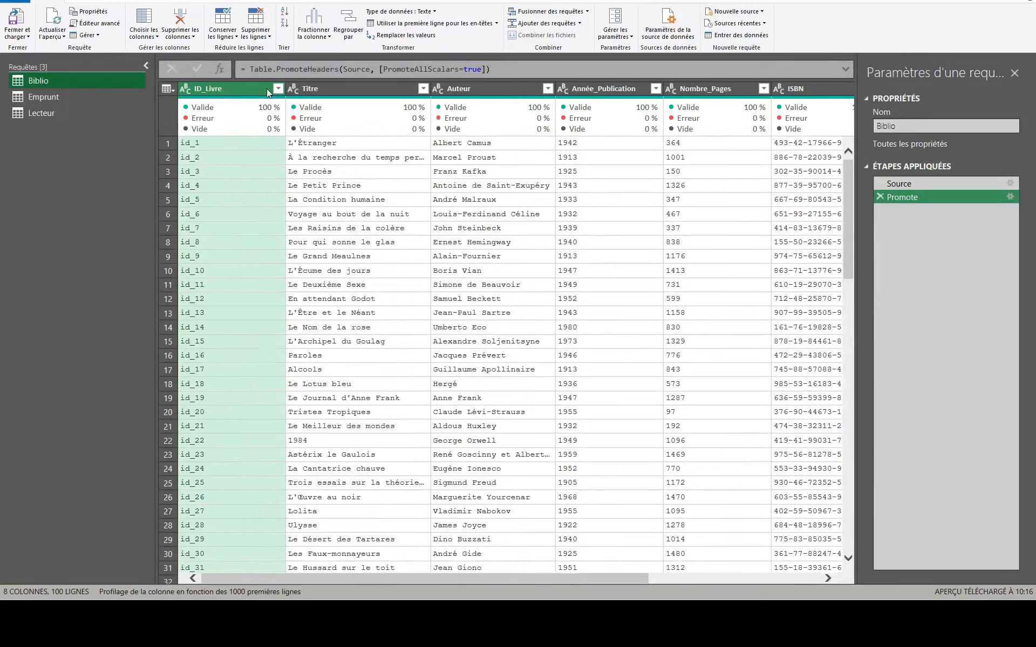
- Examine the Emprunt query's book IDs and loan dates, and view the reader list in the Lecteur query
left_click(60, 96)
mouse_move(320, 125)
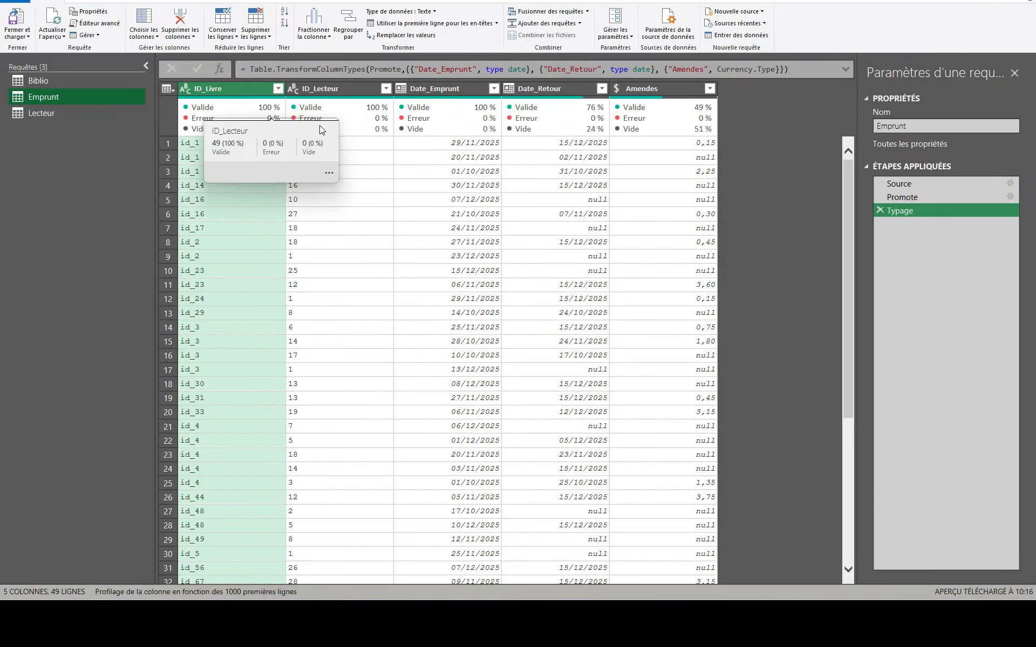
mouse_move(261, 125)
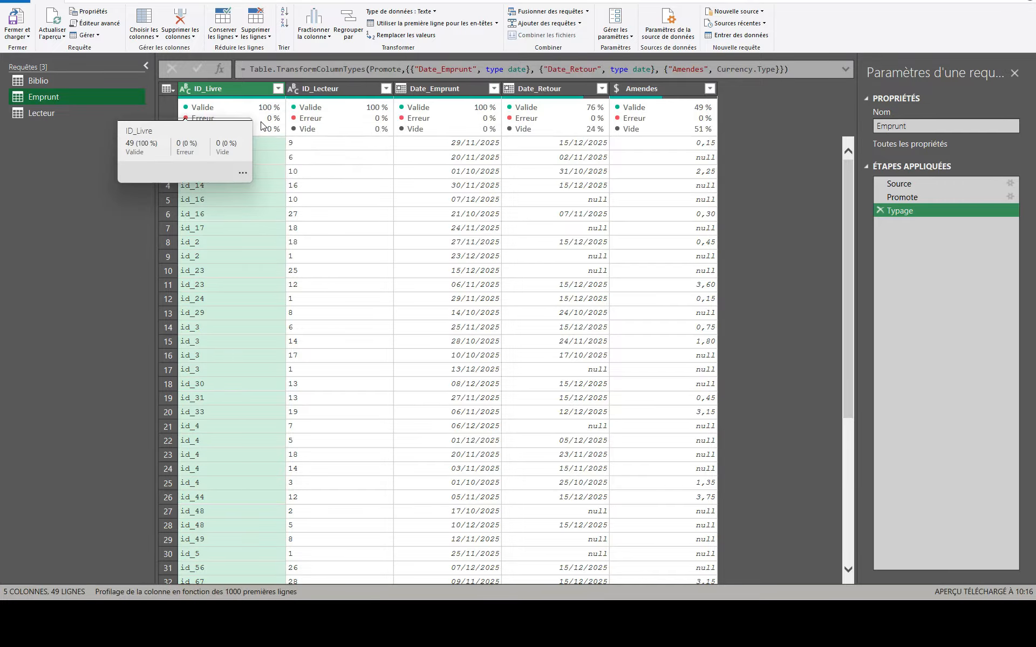
left_click(199, 142)
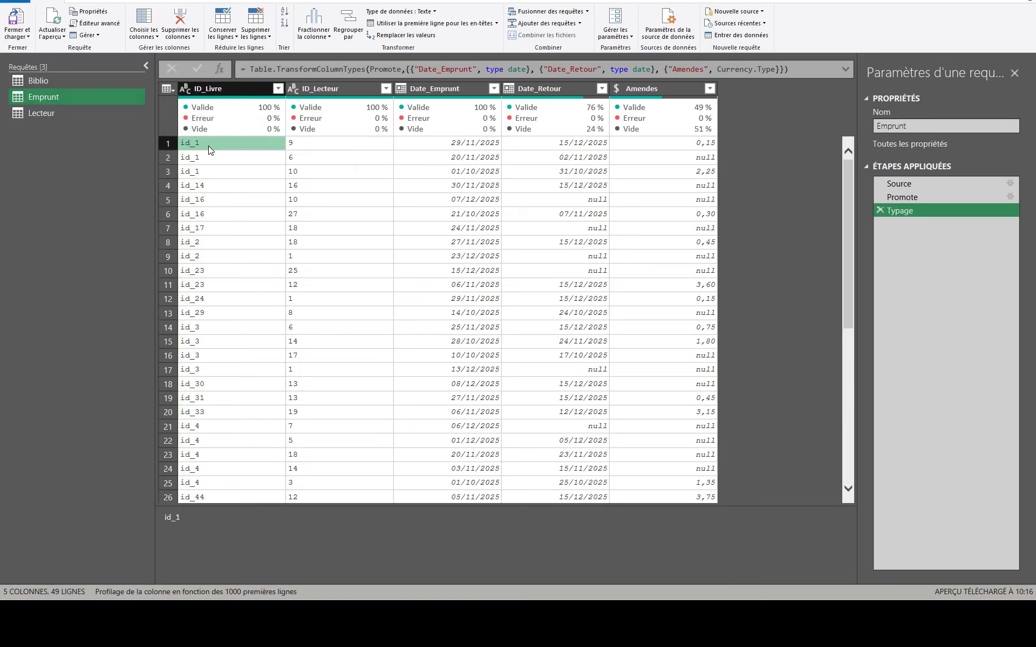
left_click(452, 144)
left_click(240, 172)
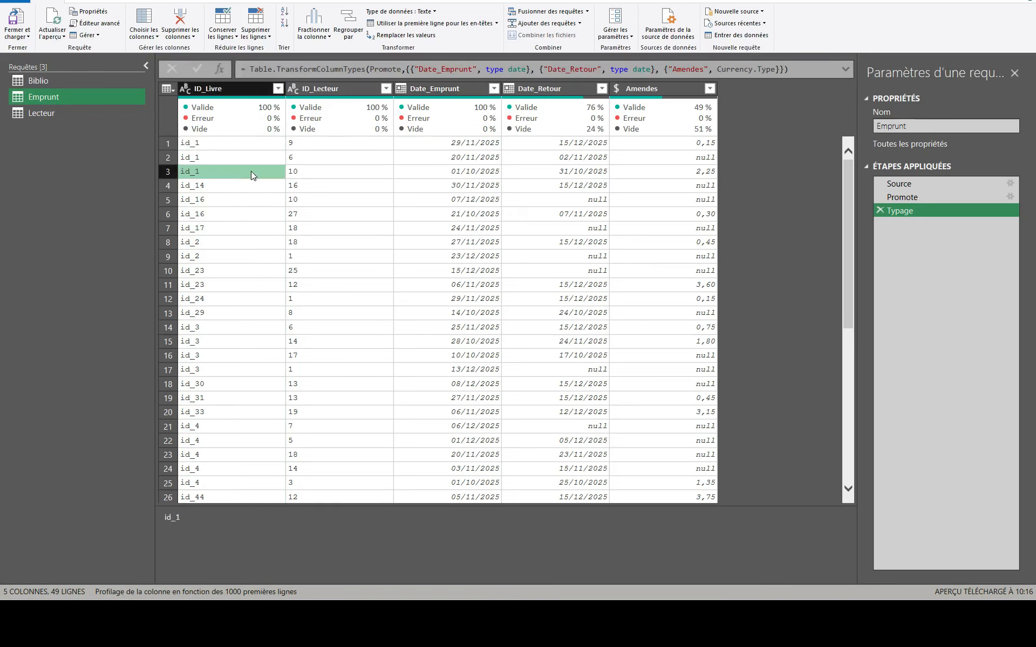
left_click(430, 173)
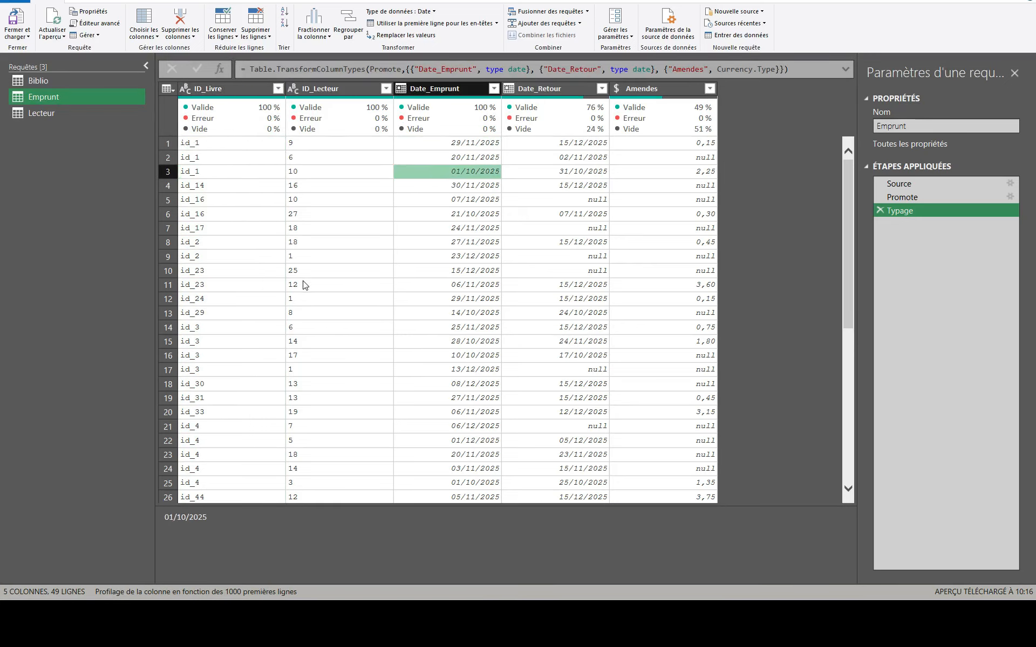
left_click(65, 112)
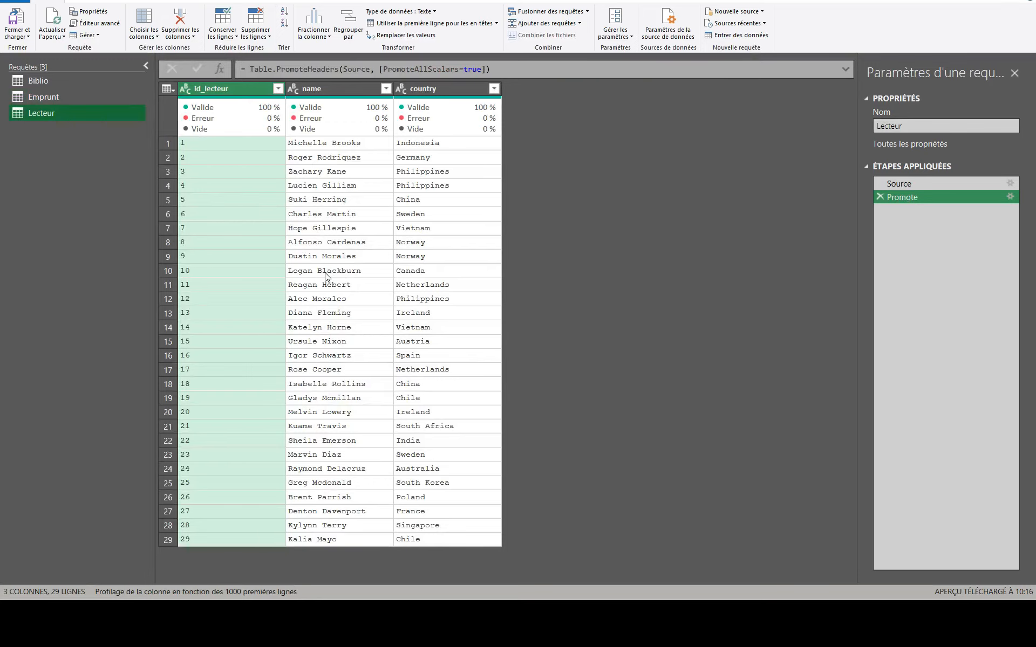
- Merge the Emprunt query with Lecteur, matching ID_Lecteur to id_lecteur with a left outer join
left_click(47, 99)
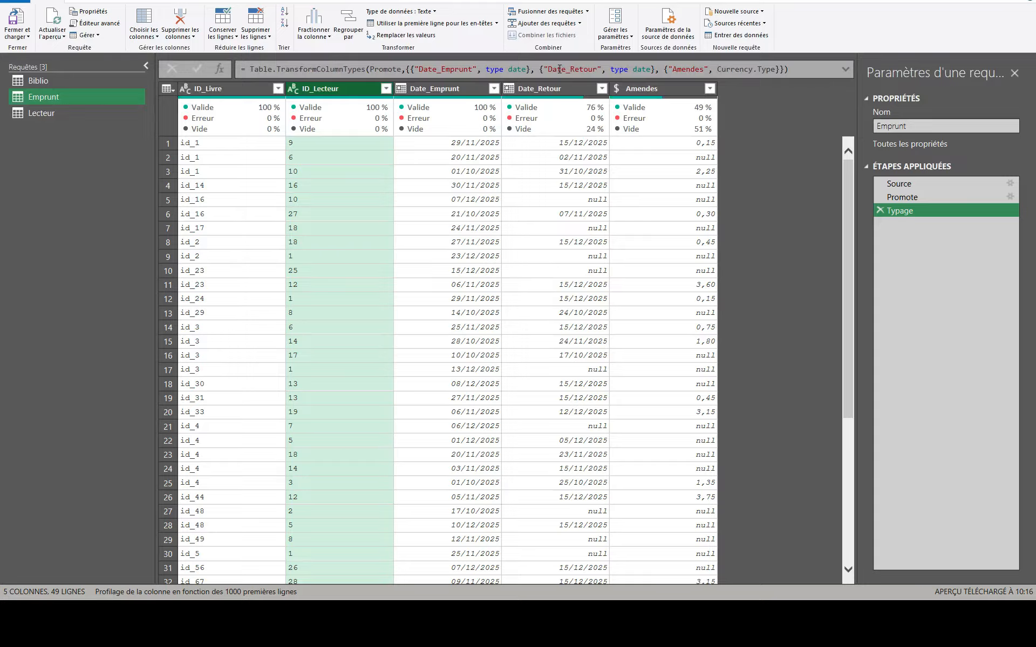
left_click(550, 11)
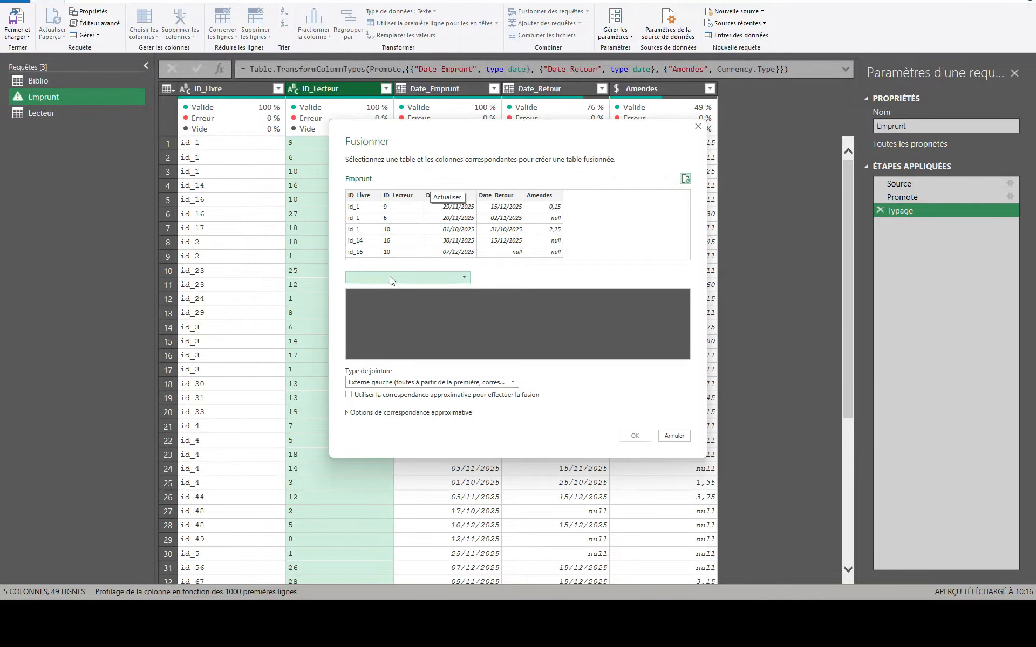
left_click(380, 278)
left_click(381, 306)
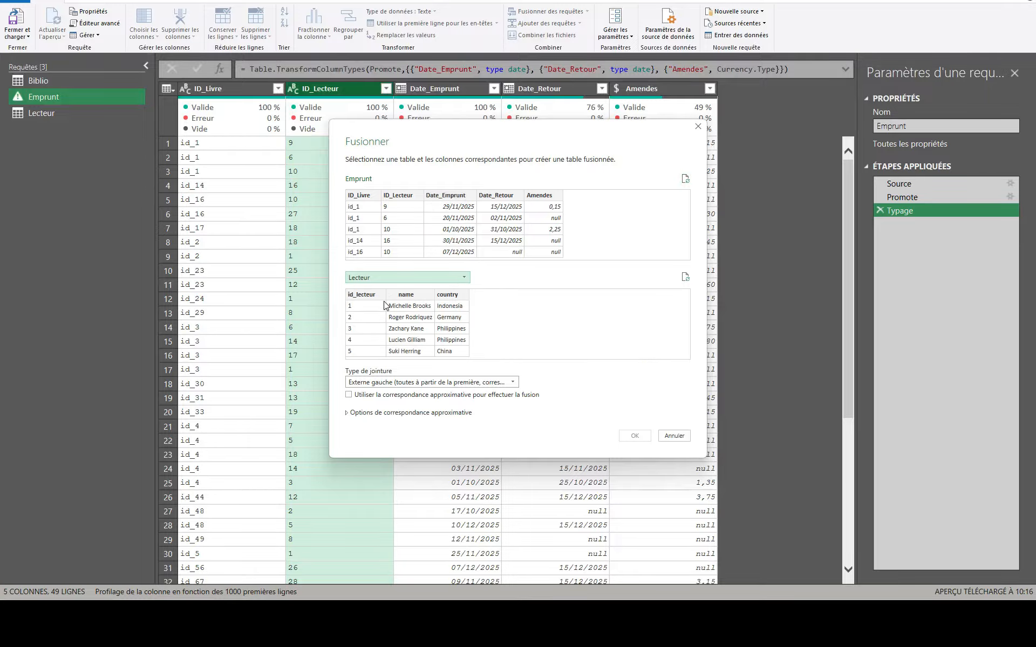
left_click(402, 196)
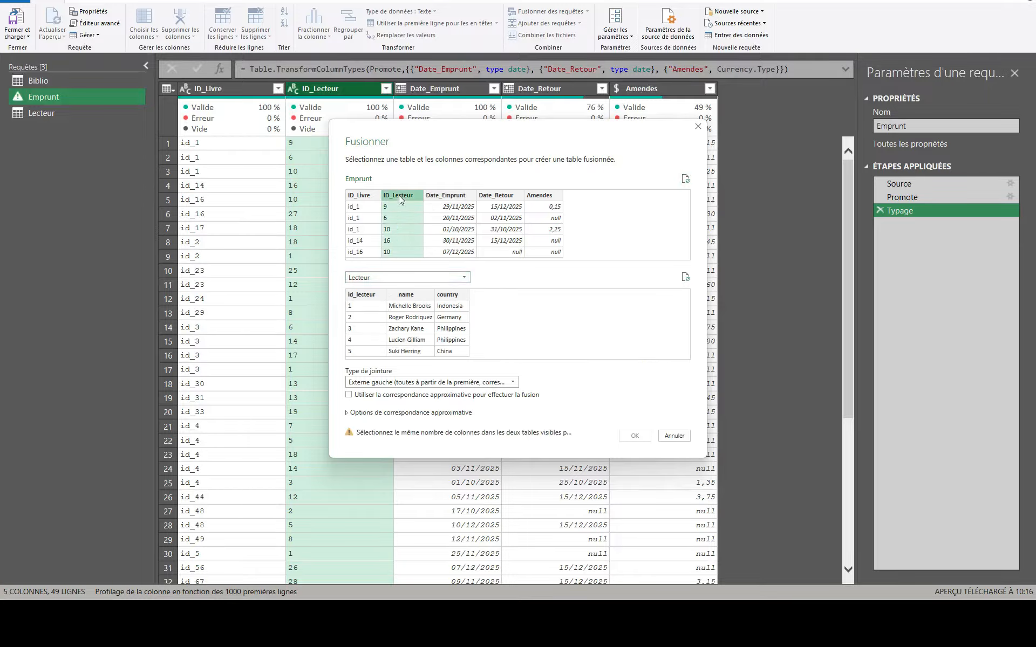
left_click(367, 296)
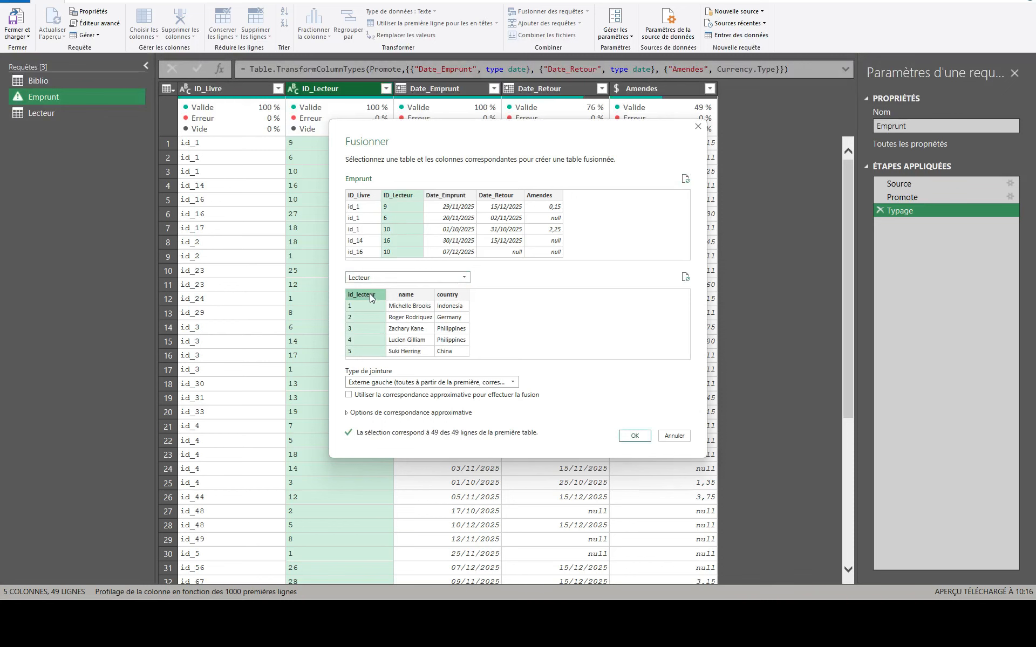
left_click(636, 436)
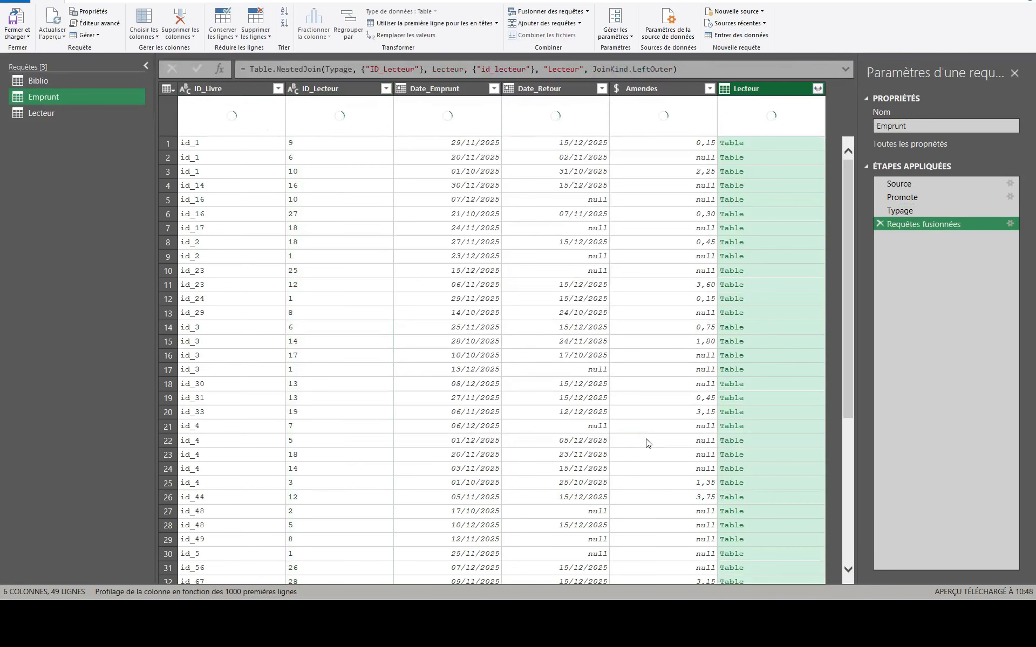
- Rename the merge step of the Emprunt query as Fusion
double_click(918, 223)
type("Fusion")
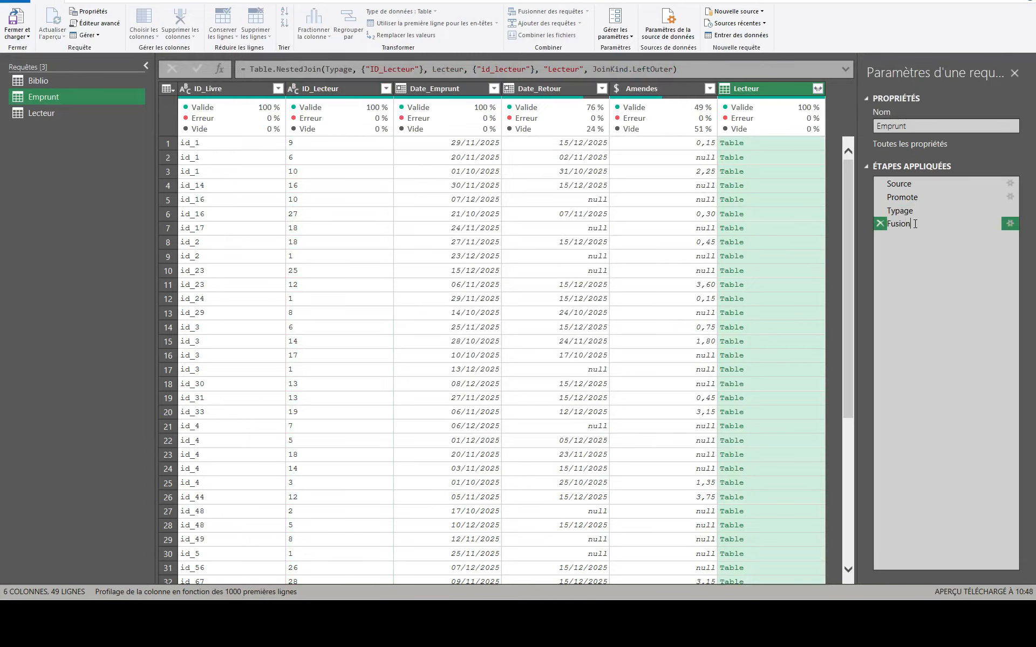
key("Return")
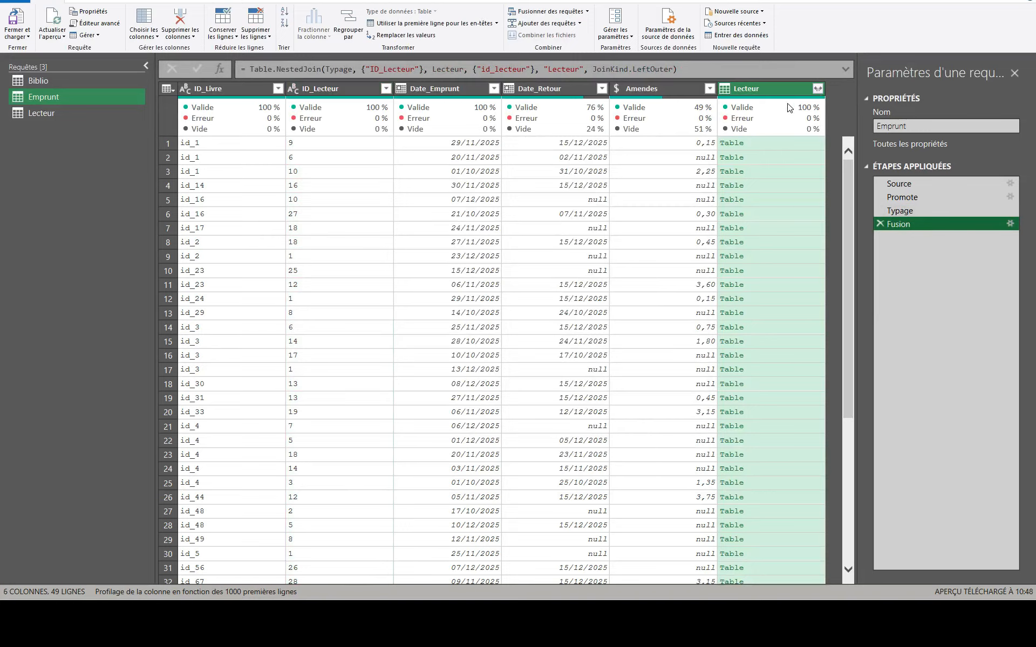
- Preview the nested reader tables in several rows of the merged Lecteur column
left_click(768, 143)
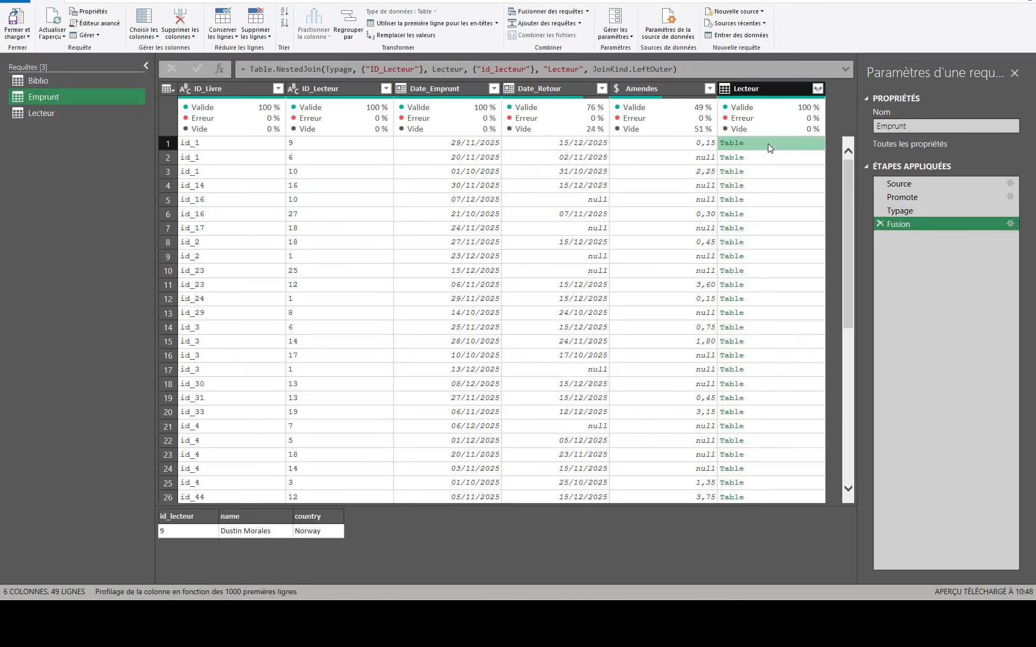
left_click(776, 185)
left_click(779, 214)
left_click(779, 242)
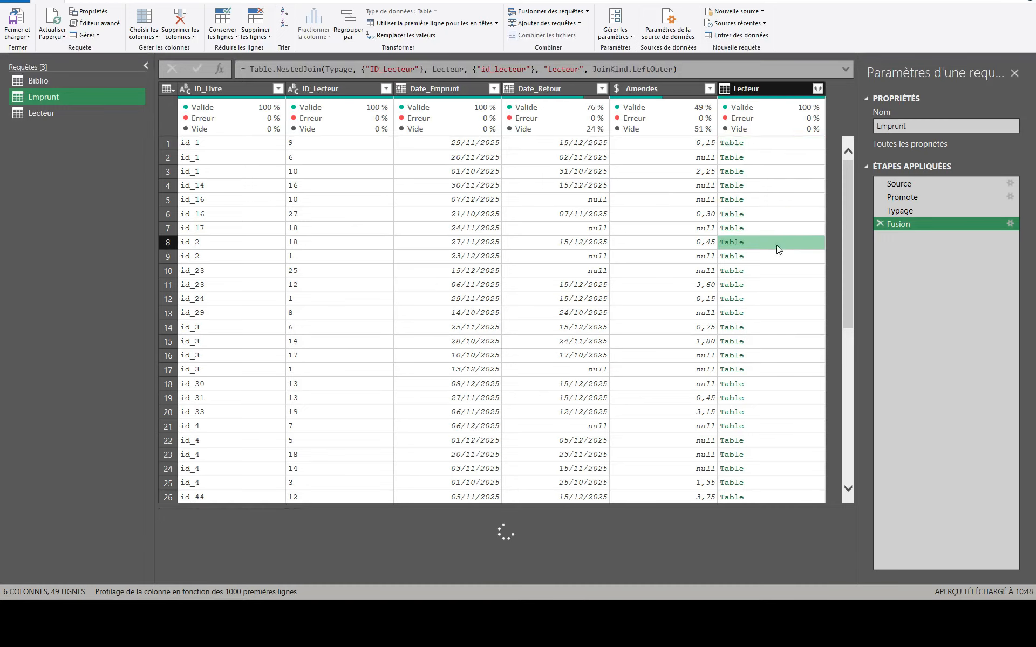
left_click(778, 271)
left_click(780, 298)
left_click(781, 312)
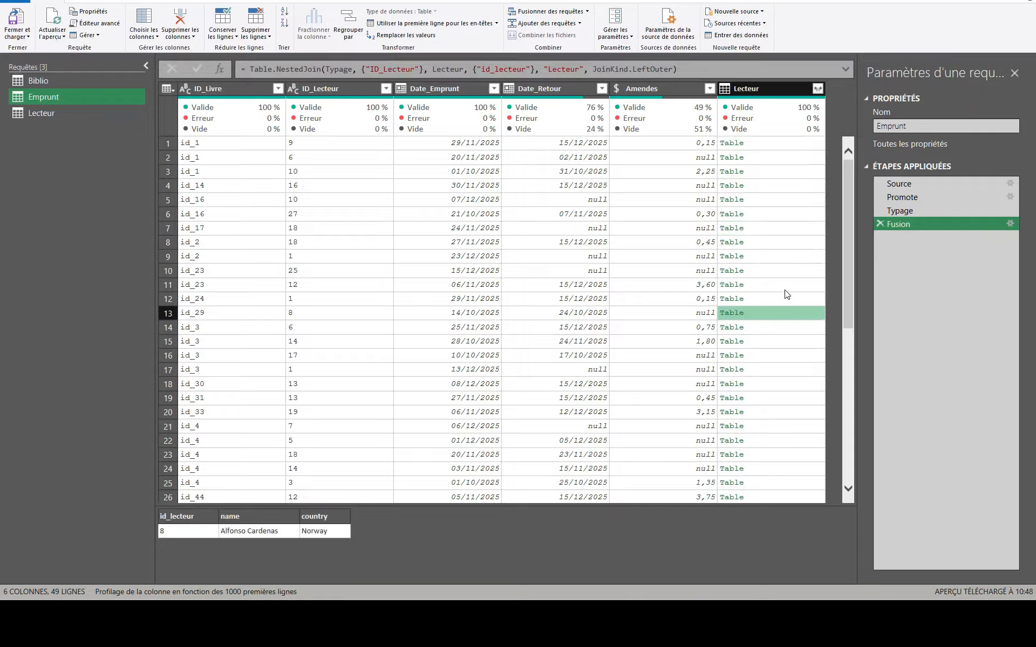
- Expand the Lecteur column to only the name field, without the original column name as prefix
left_click(818, 89)
left_click(619, 216)
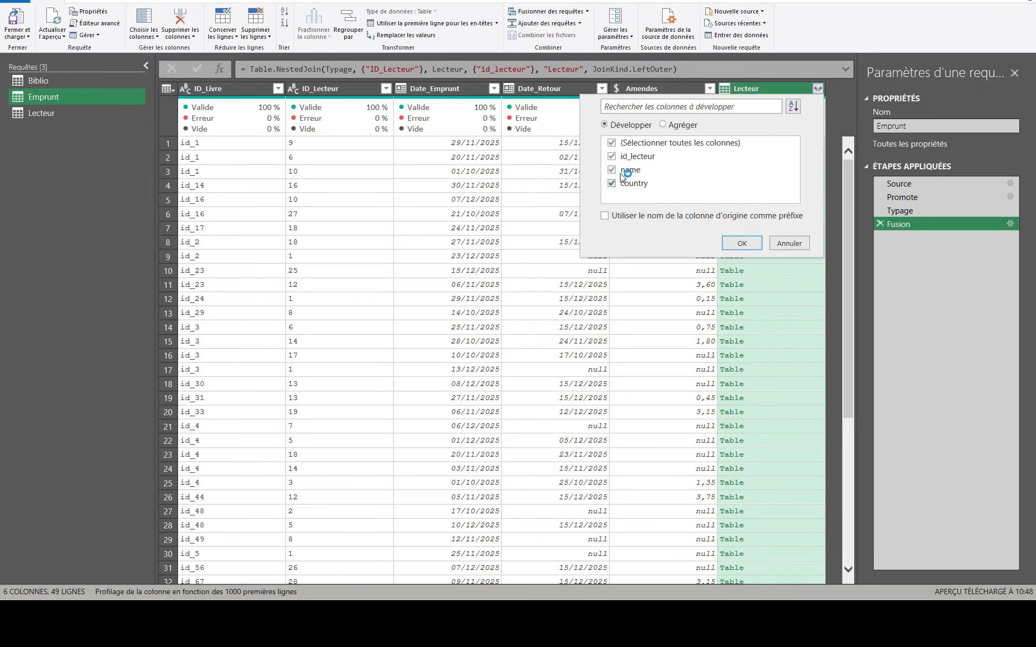
left_click(612, 143)
left_click(612, 170)
left_click(741, 244)
- Rename the expansion step of the Emprunt query as DevelopNom
double_click(908, 239)
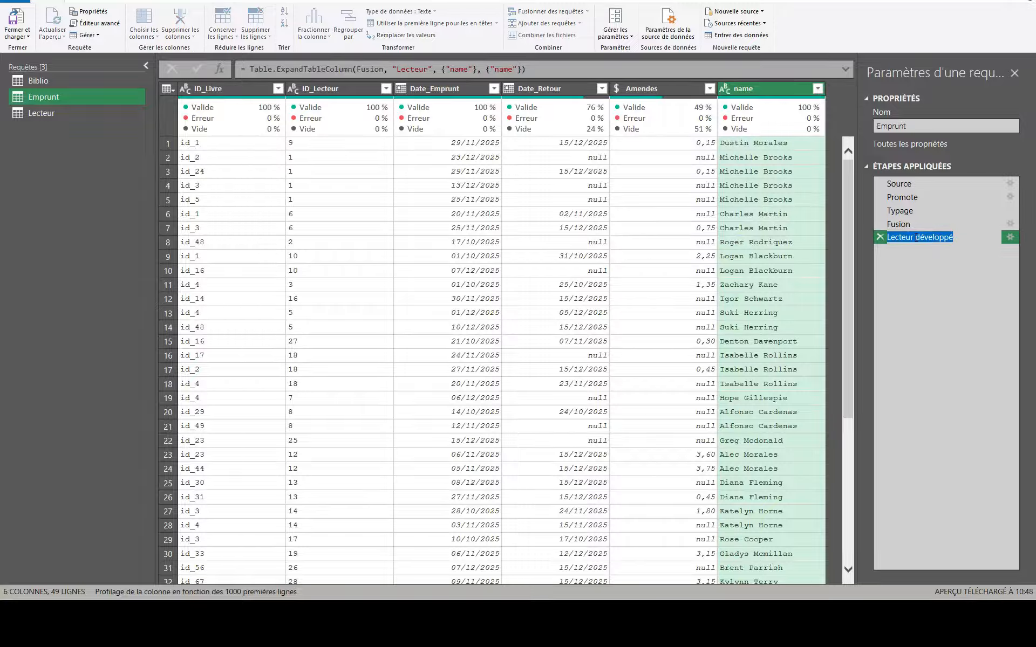
type("Develop")
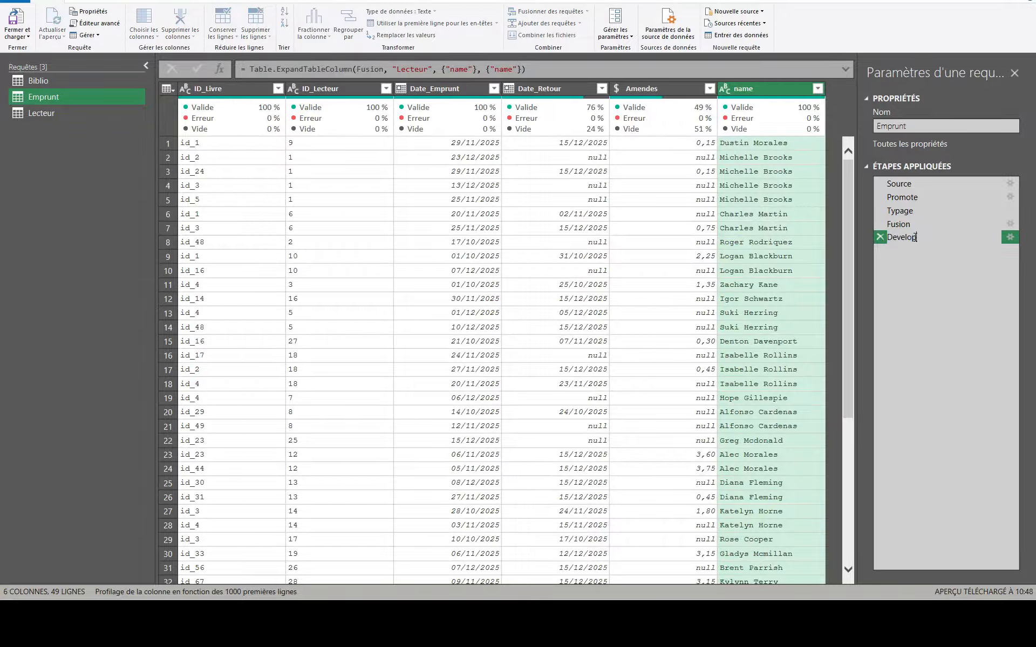
type("Nom")
key("Return")
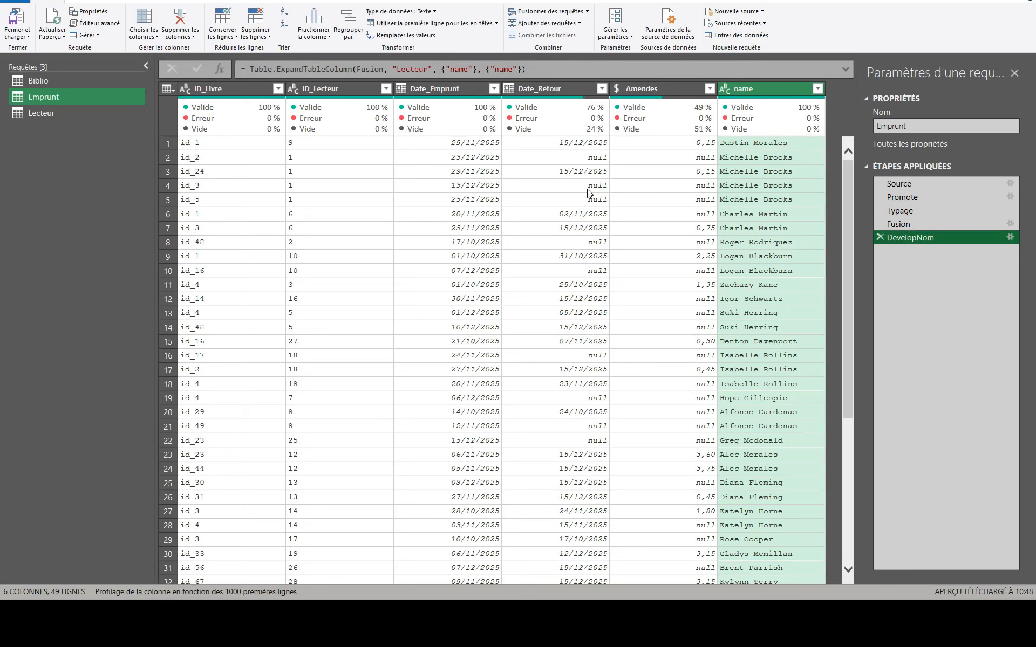
- Examine the repeated reader entries in the expanded name column, rows 2 to 5
left_click(765, 173)
left_click(765, 188)
left_click(765, 200)
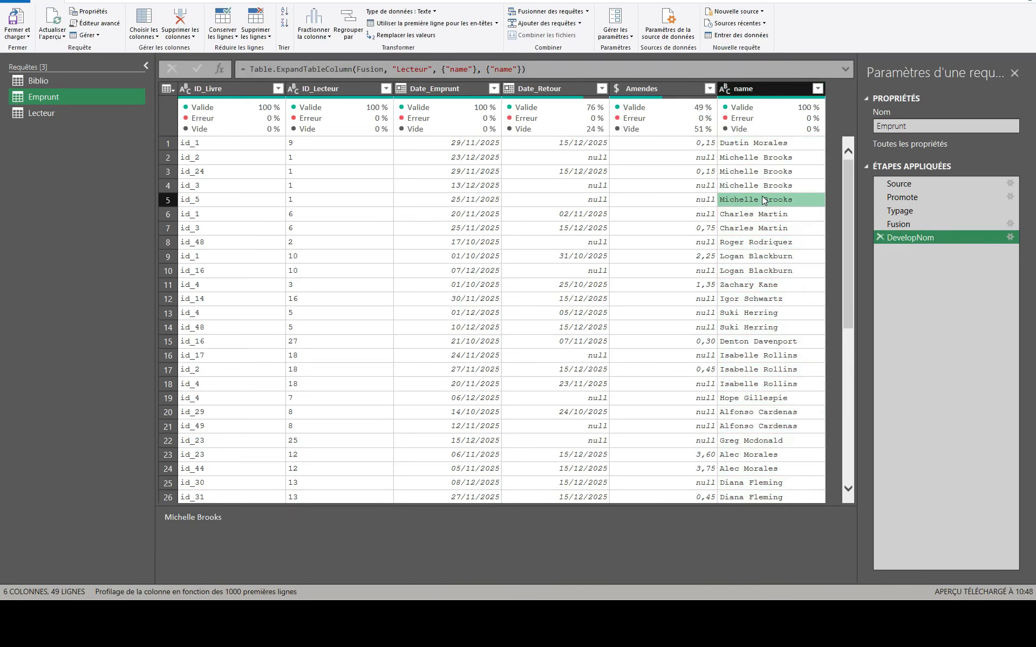
left_click(758, 162)
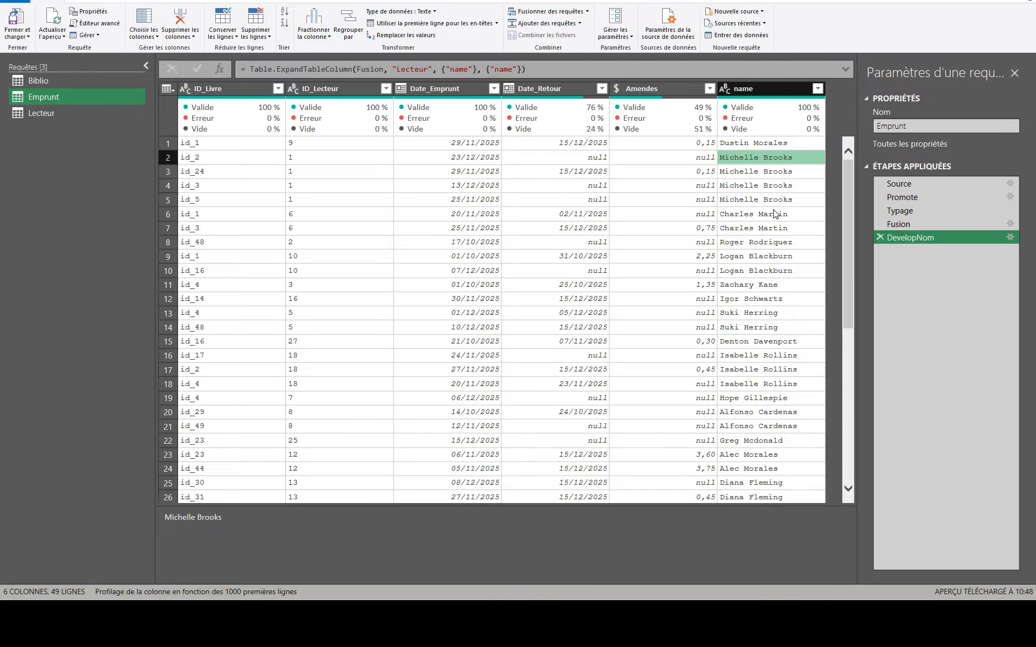
- Remove the ID_Lecteur column from the Emprunt query and rename that step as DelCol
left_click(324, 89)
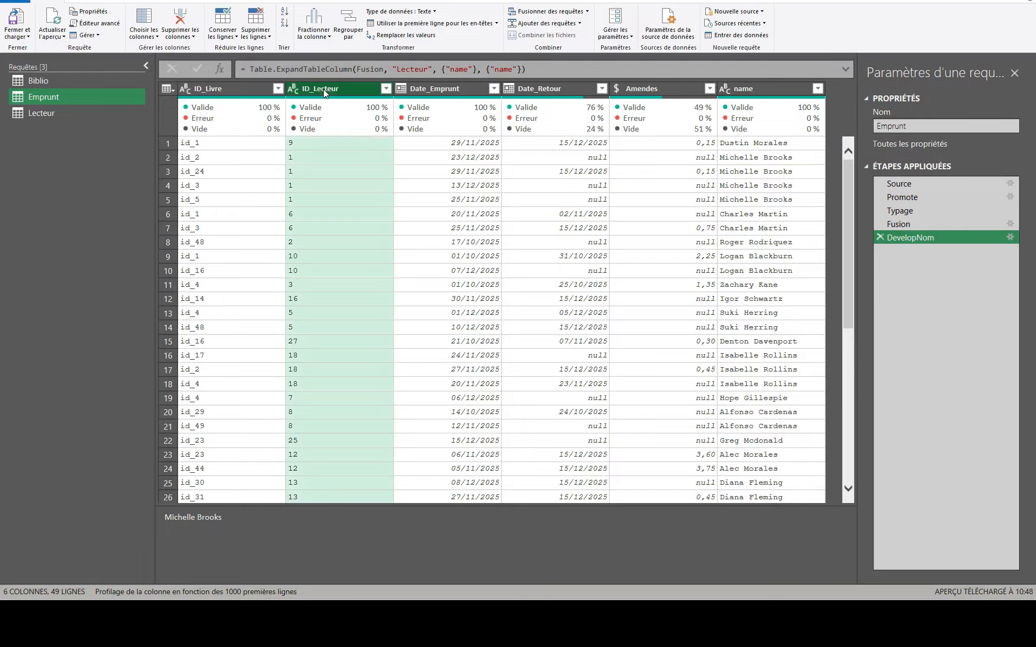
right_click(324, 89)
left_click(313, 104)
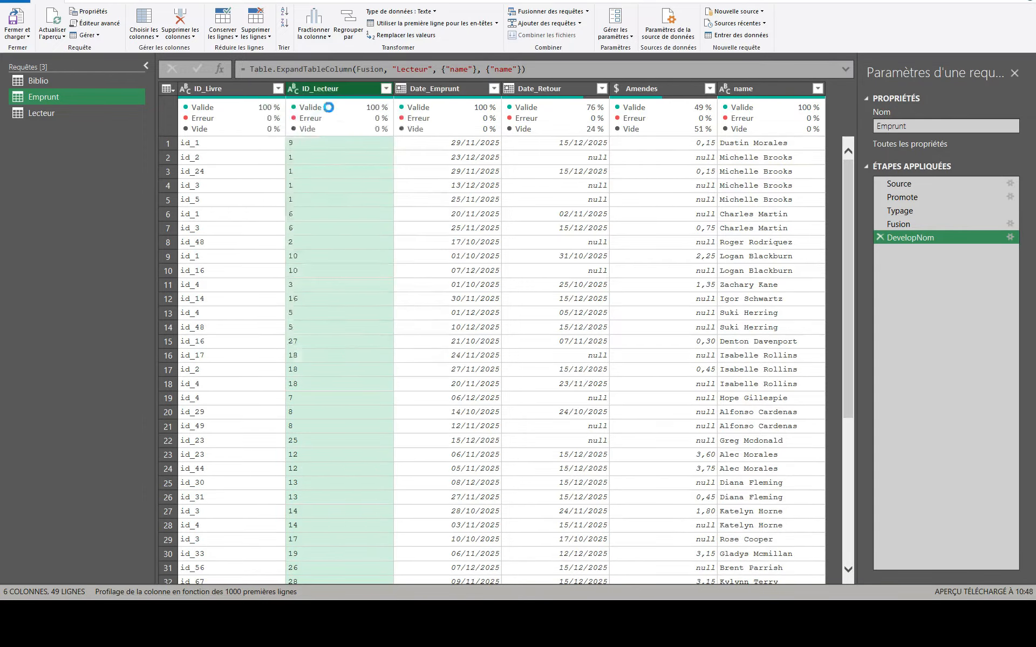
double_click(914, 253)
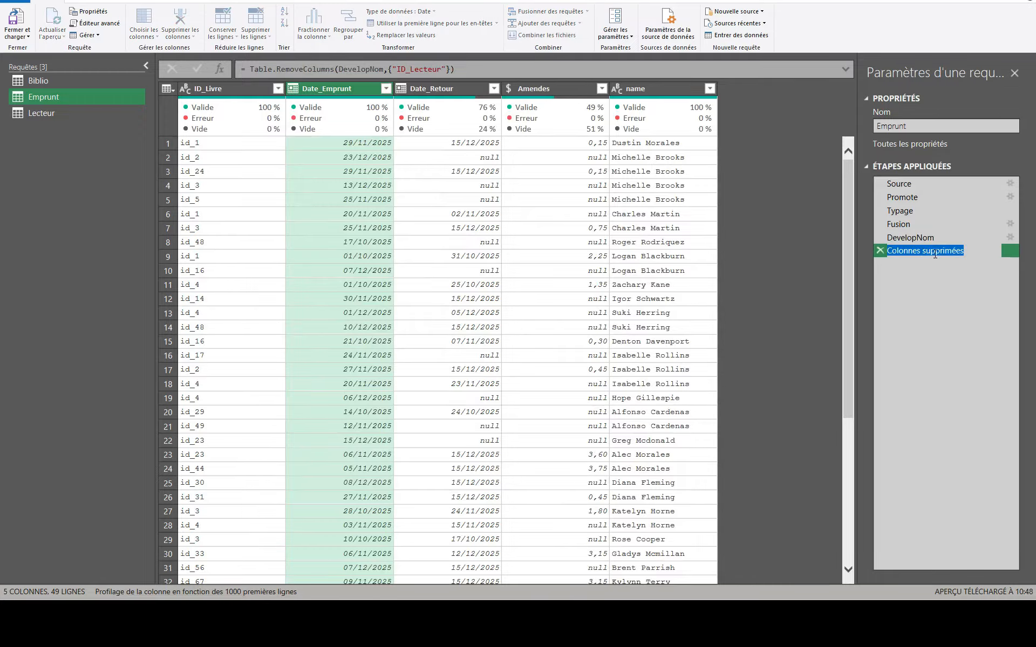
type("DelCol")
key("Return")
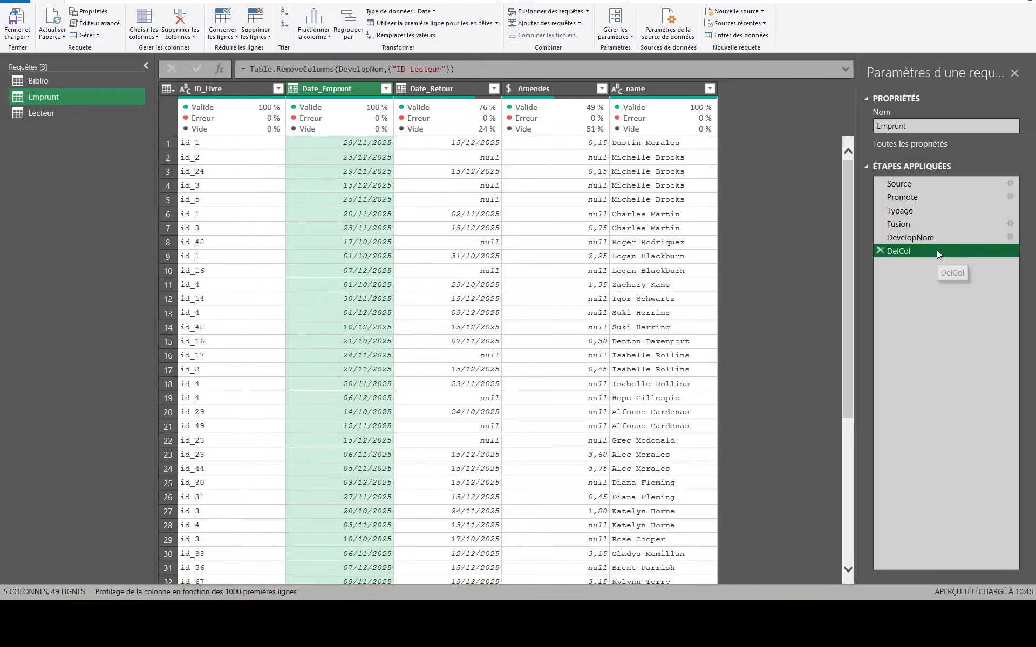
- Start creating a data type from all columns of the Biblio query, using the advanced mode
left_click(69, 83)
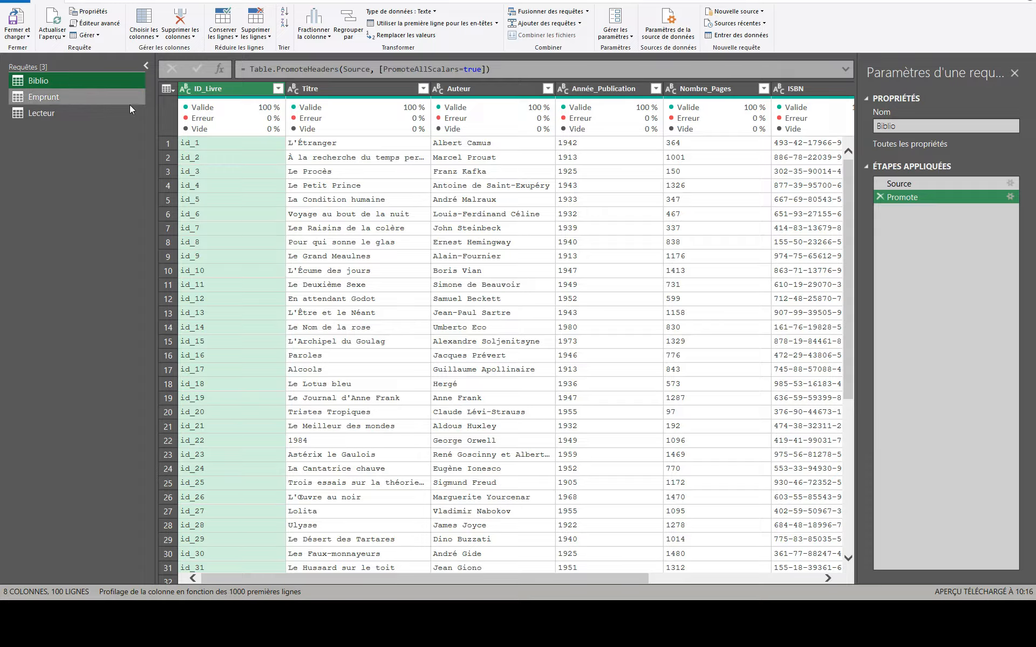
left_click(328, 156)
key("ctrl+a")
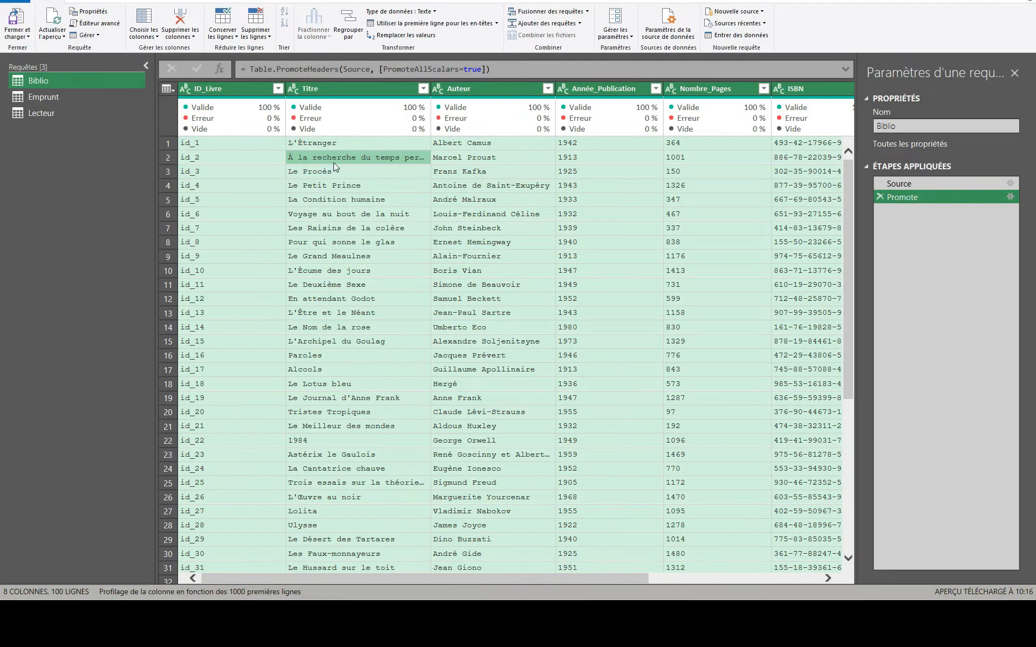
right_click(351, 89)
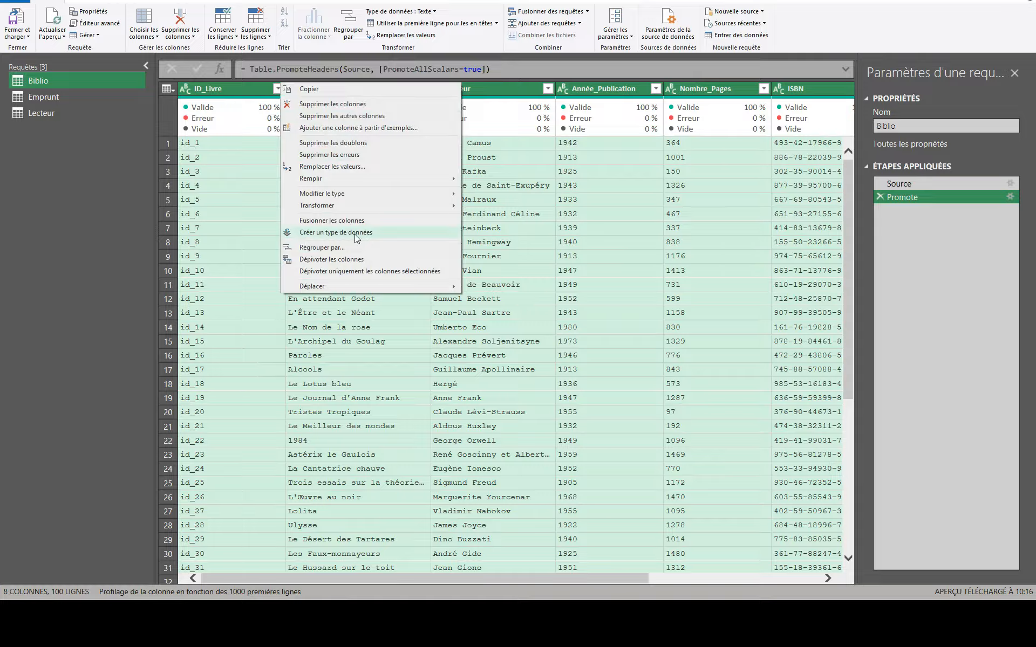
left_click(96, 1)
left_click(97, 1)
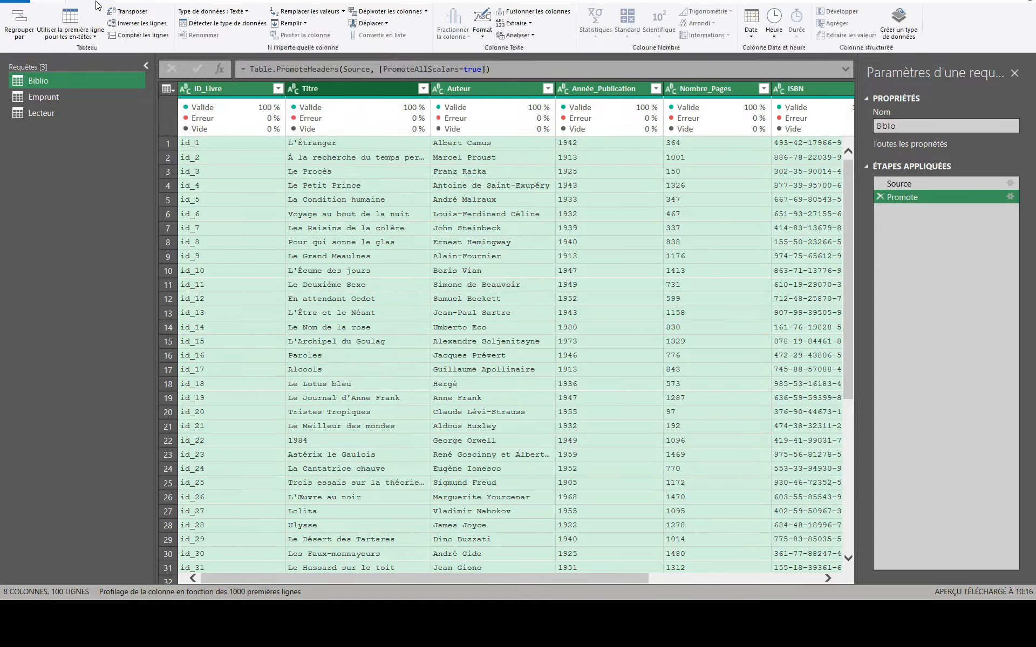
left_click(907, 37)
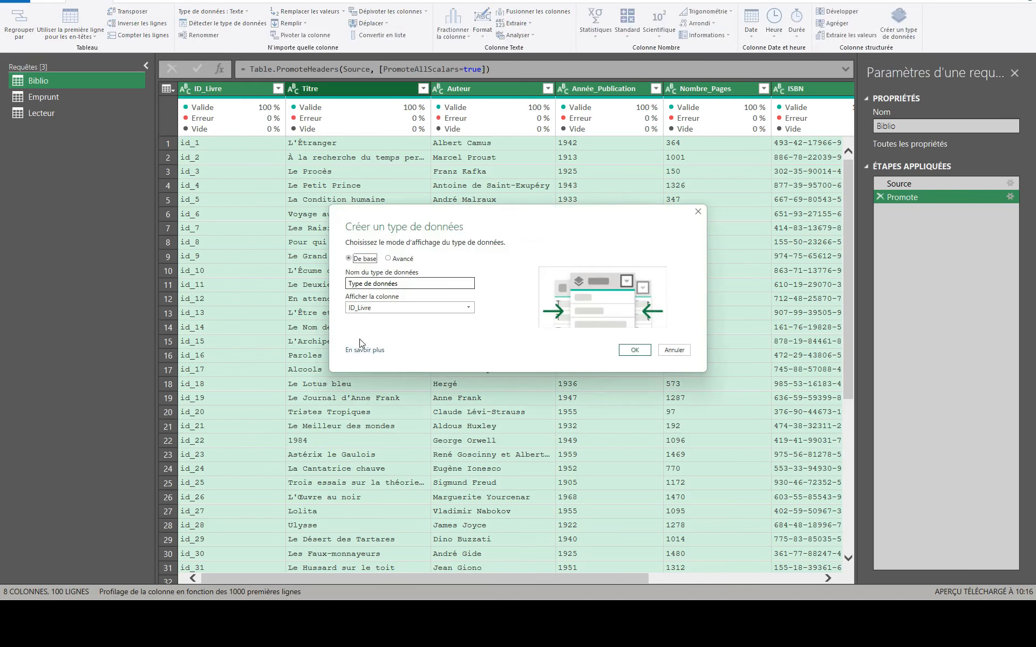
left_click(400, 259)
left_click_drag(446, 216, 433, 120)
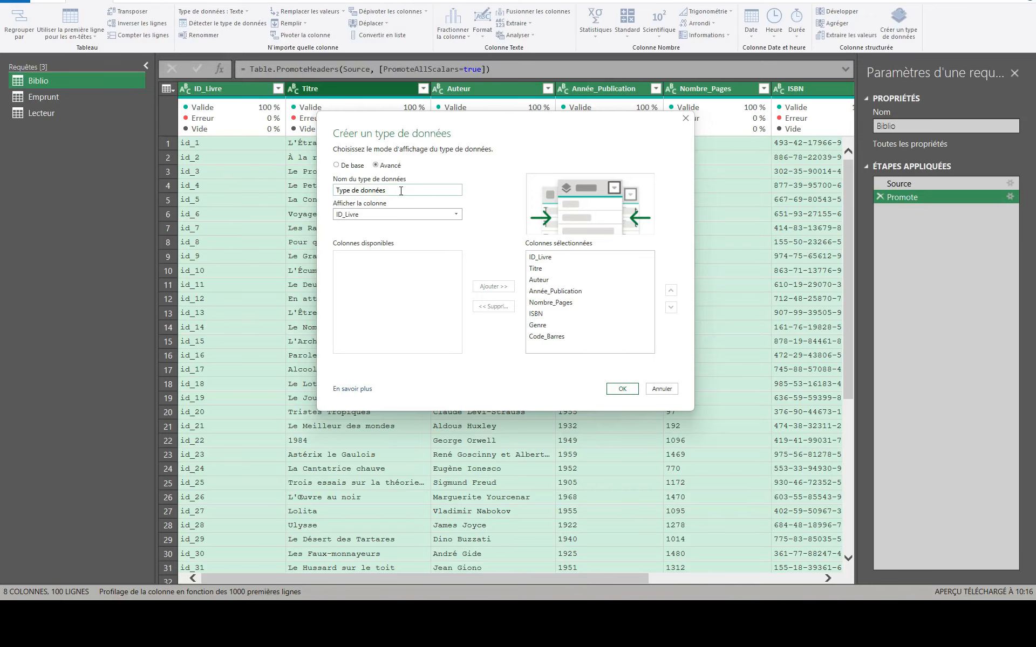
- Name the data type "Titre du livre" and set Titre as its display column
left_click_drag(401, 191, 309, 190)
type("Titre du livre")
left_click(387, 216)
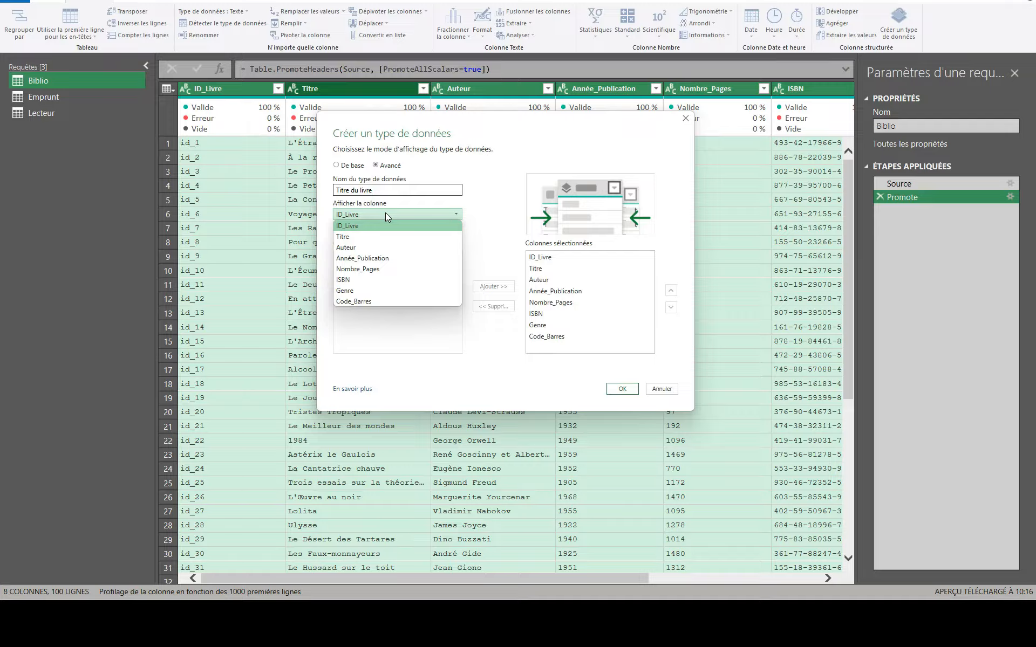
left_click(371, 235)
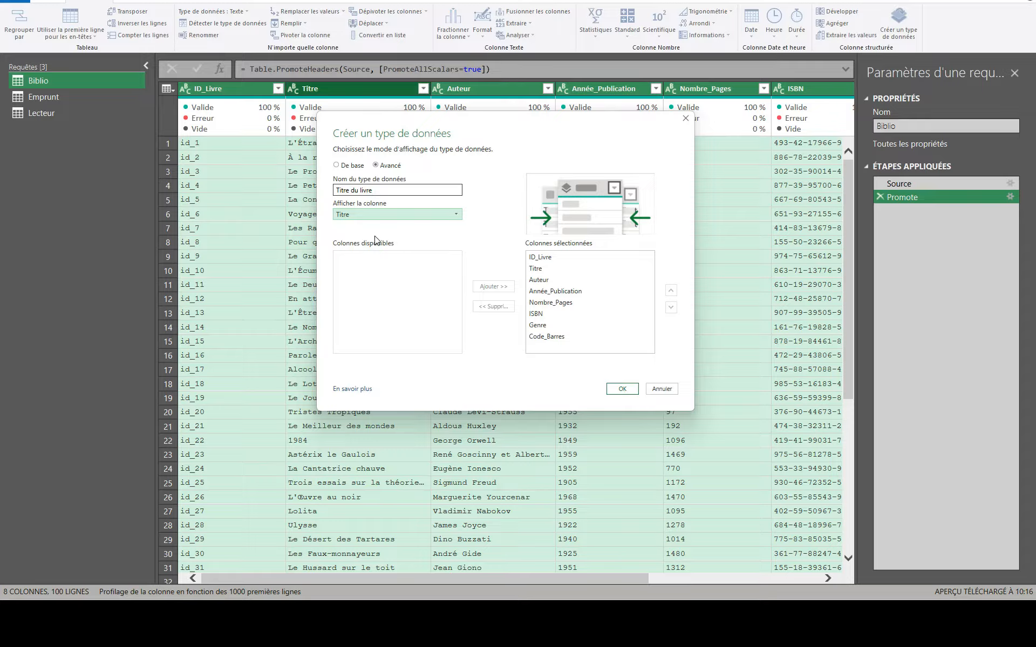
- Try removing and re-adding Code_Barres among the selected columns, and moving it up and back down the order
left_click(560, 338)
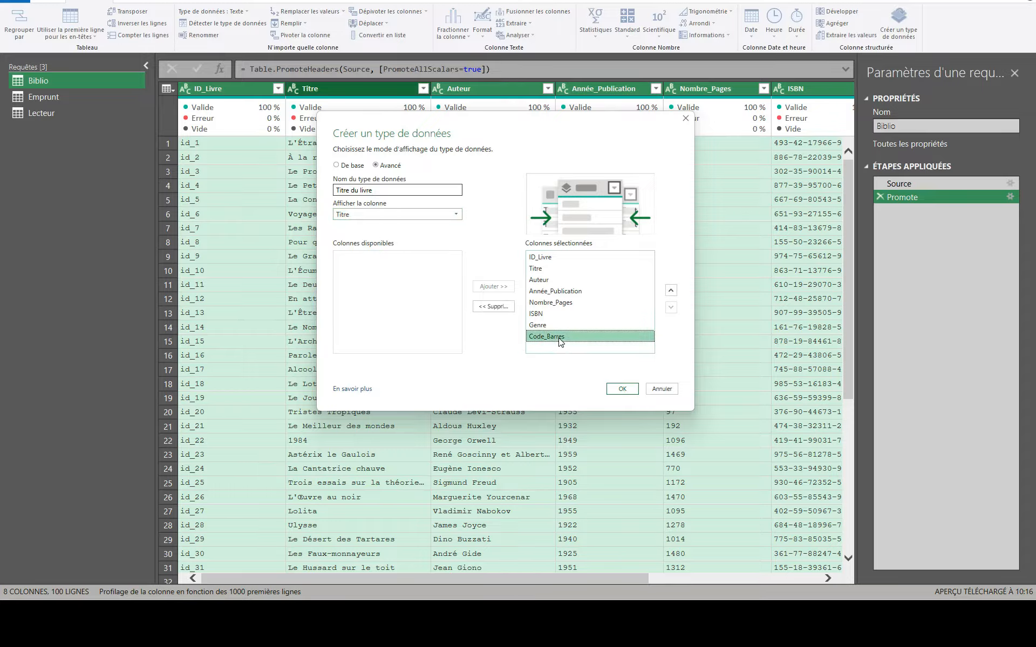
left_click(502, 306)
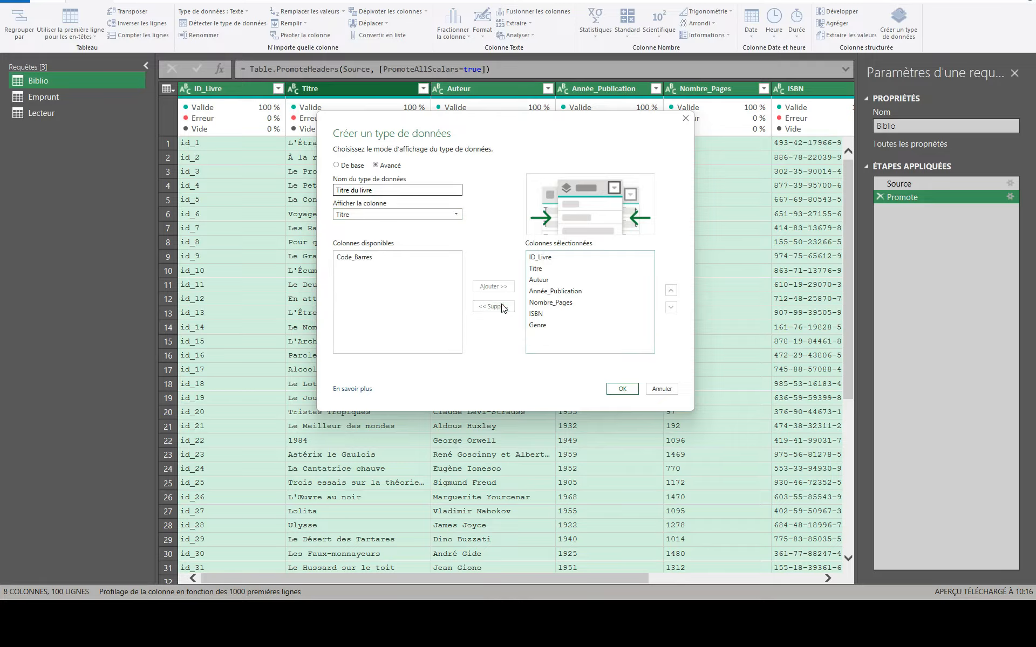
double_click(384, 257)
left_click(578, 338)
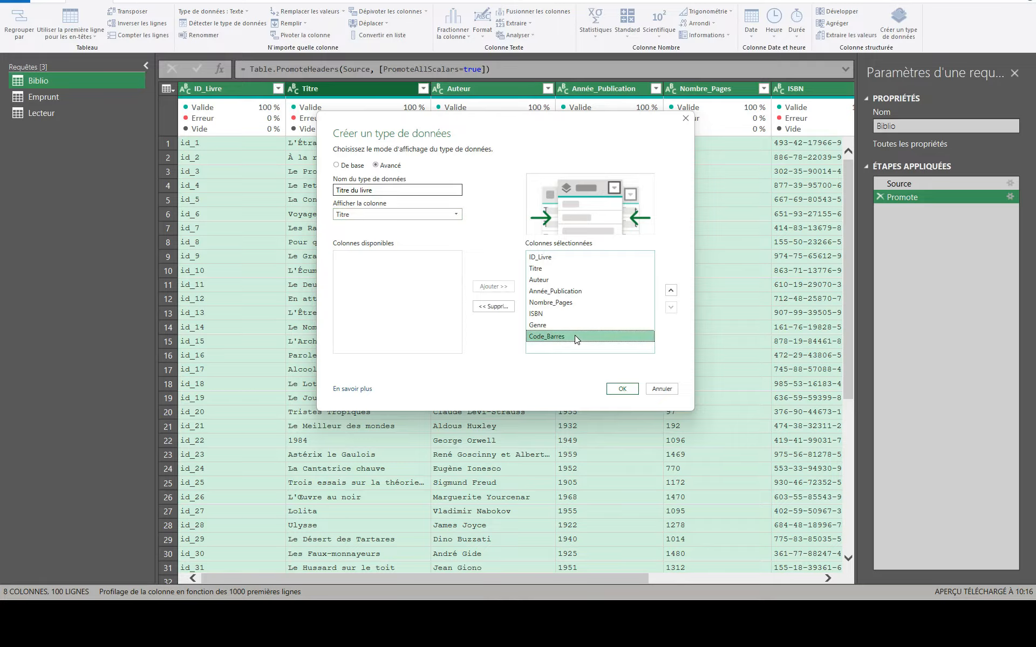
left_click(670, 292)
left_click(671, 291)
left_click(673, 307)
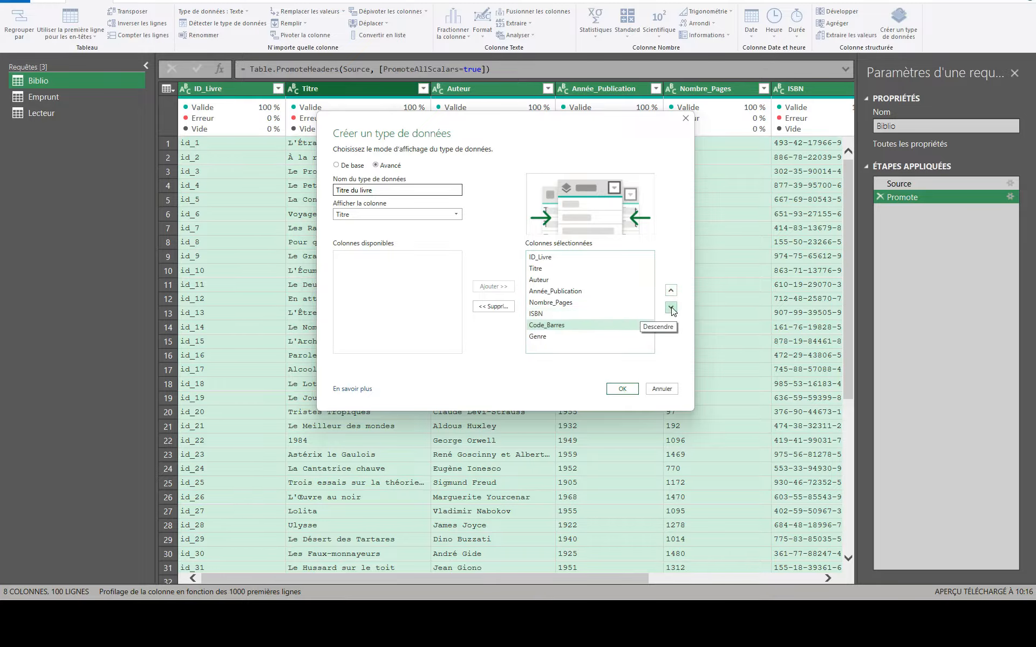
left_click(673, 307)
- Create the data type from the selected columns and preview the records of L'Étranger and L'Être et le Néant
left_click(622, 389)
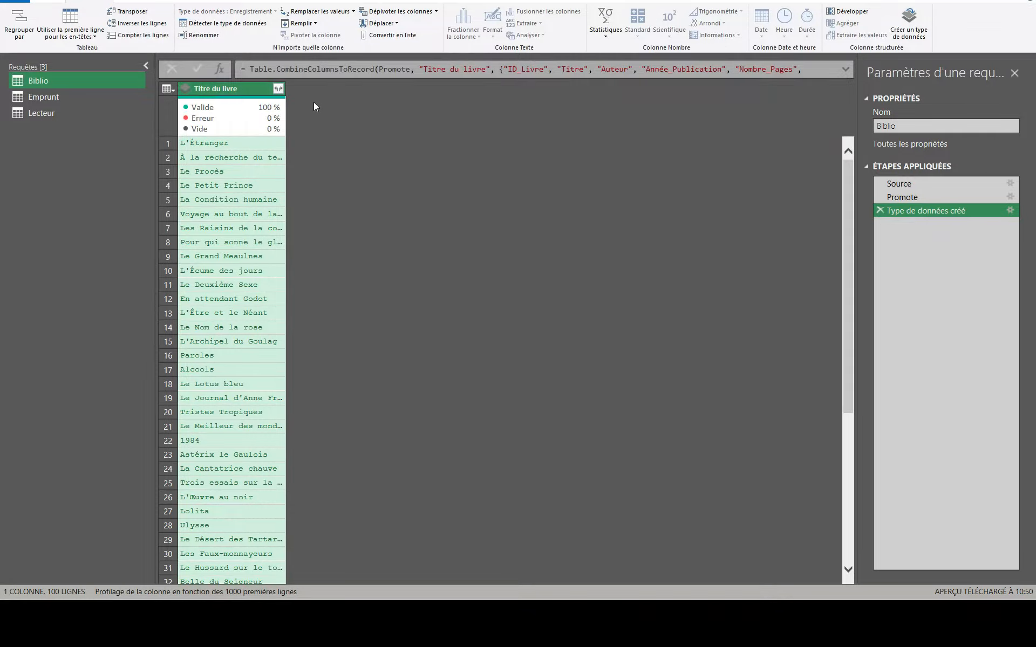
left_click_drag(287, 82, 365, 82)
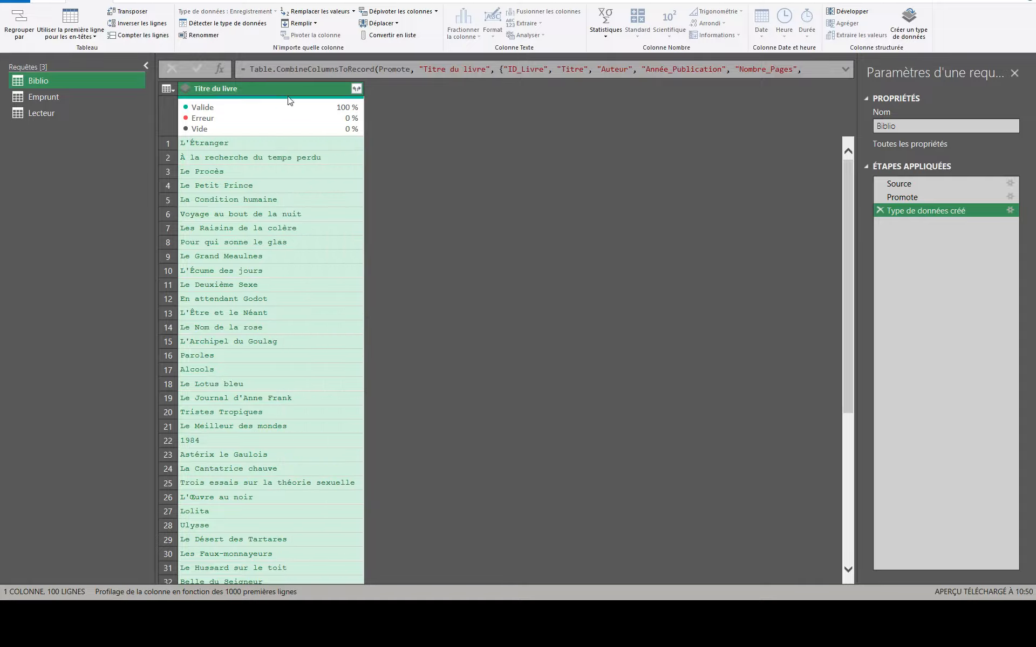
left_click(300, 145)
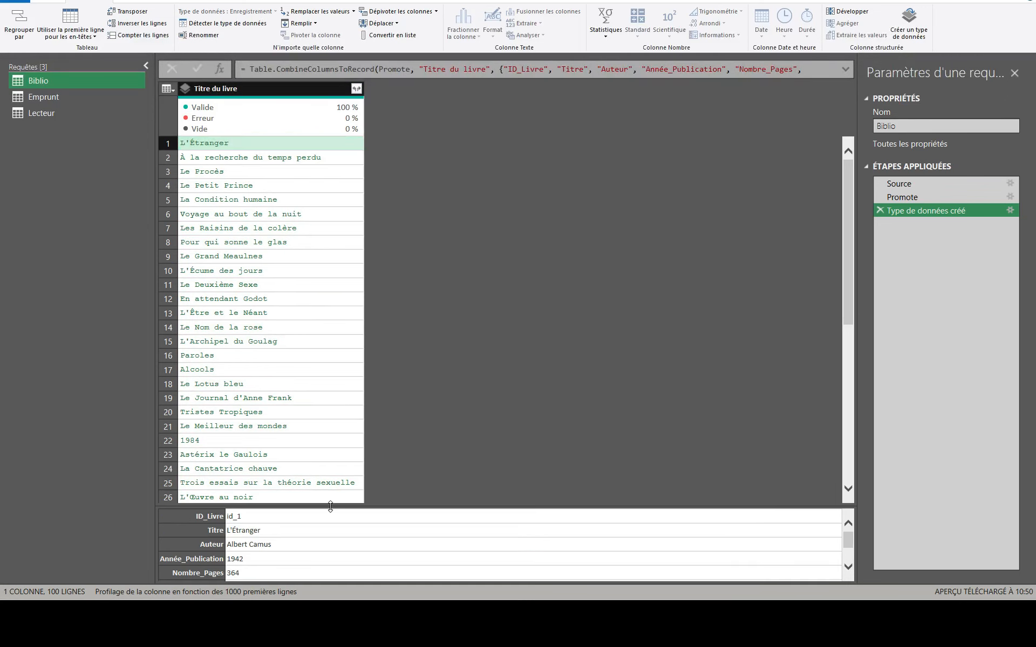
left_click_drag(330, 505, 377, 408)
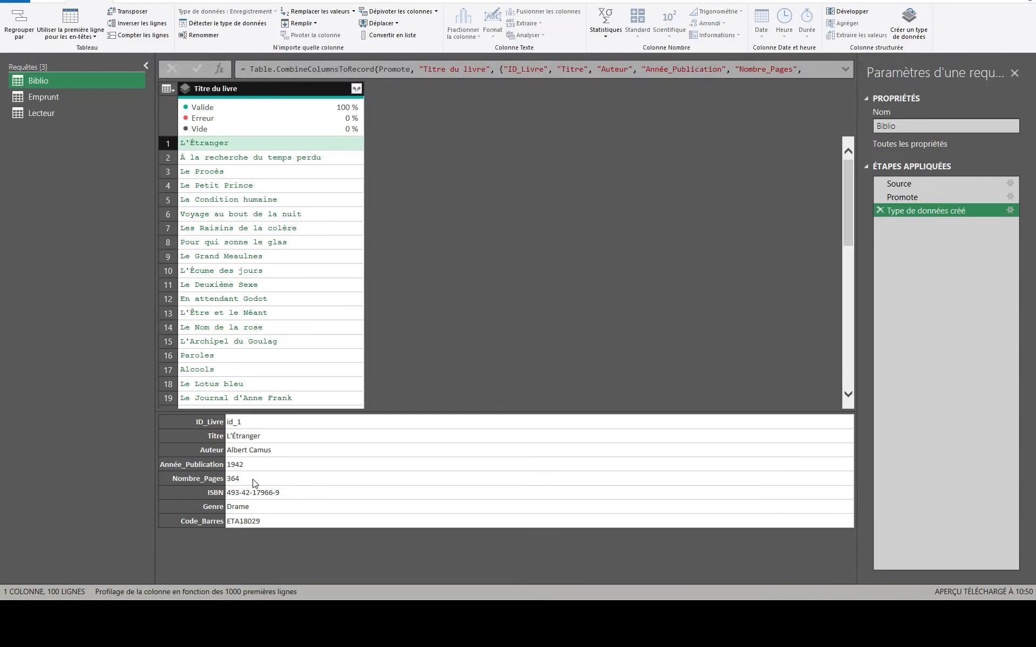
left_click(295, 310)
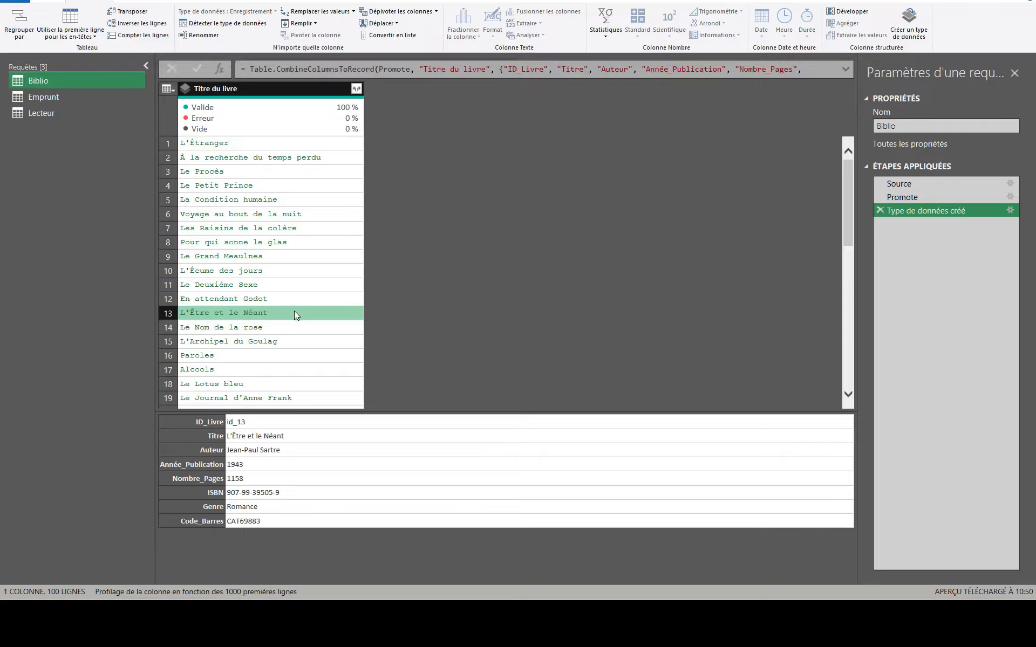
- Rename the data type creation step of the Biblio query as CreateType
left_click(940, 209)
type("CreateTRyp")
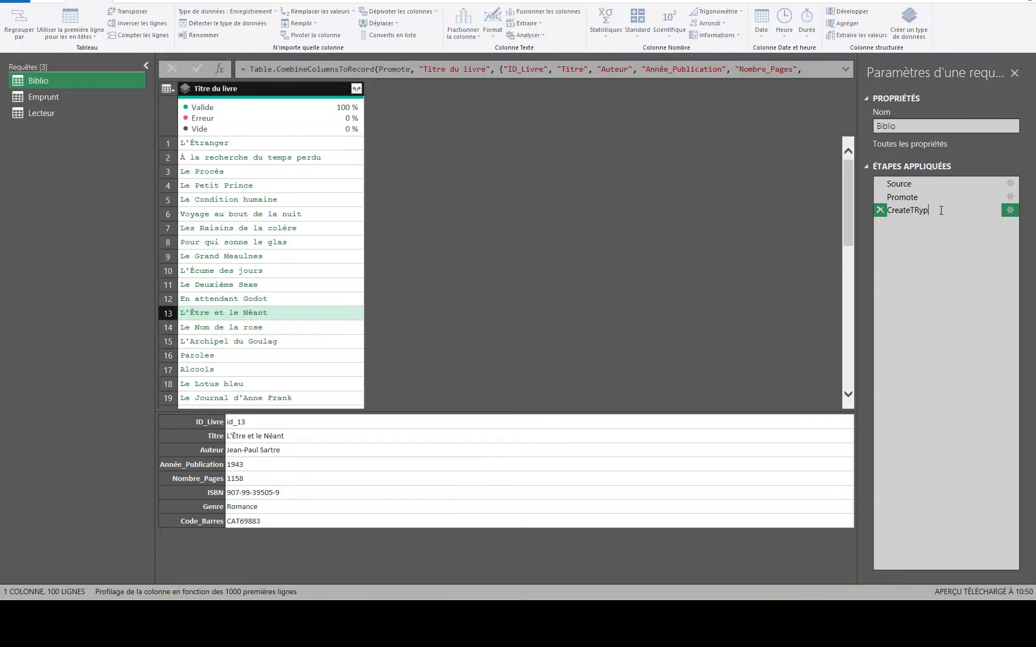
key("BackSpace")
key("BackSpace")
key("BackSpace")
type("ype")
key("Return")
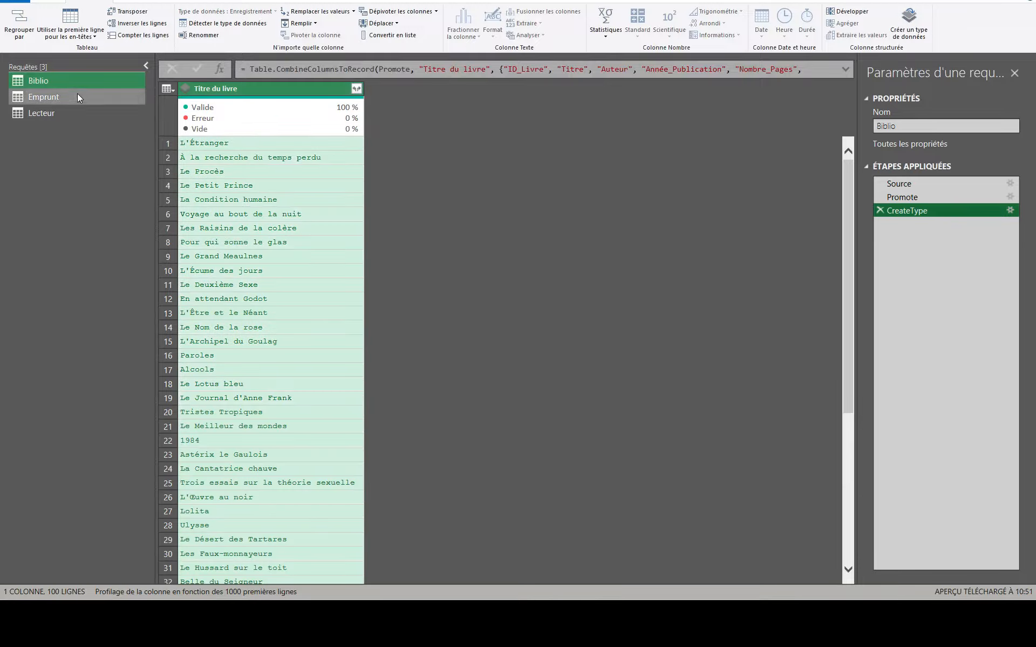
- Start an advanced data type from the ID_Livre column of the Emprunt query and name it "Quel livre"
left_click(86, 97)
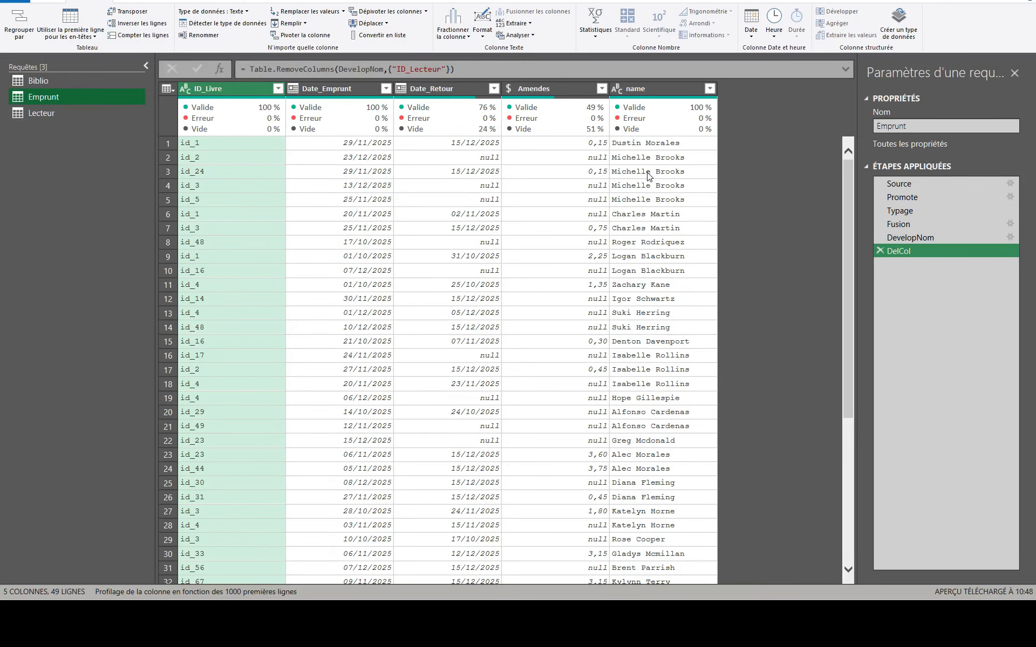
right_click(229, 90)
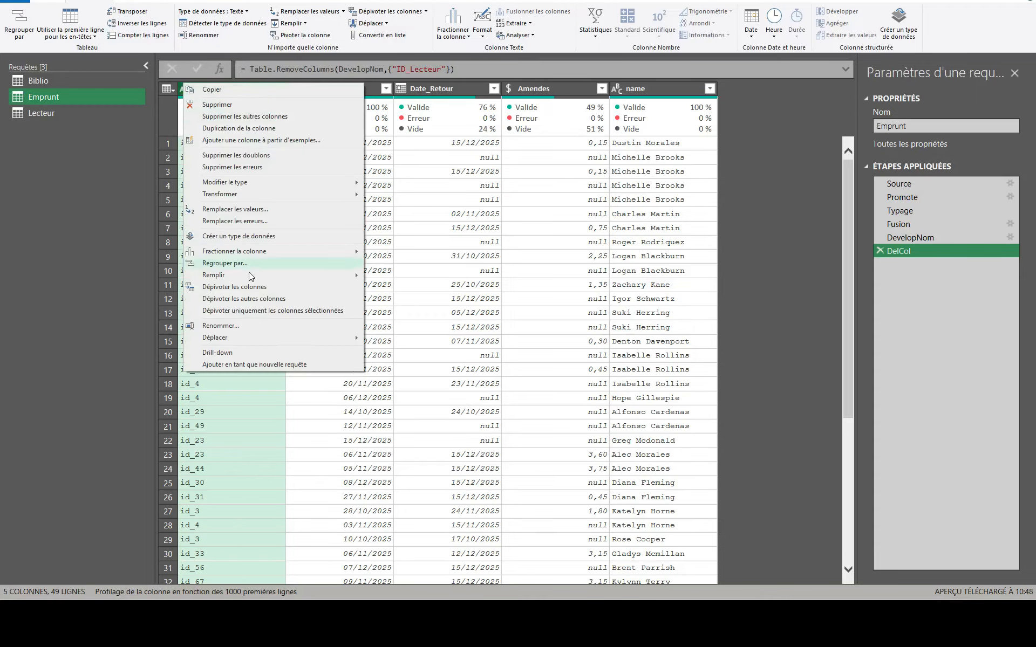
left_click(260, 236)
left_click(404, 259)
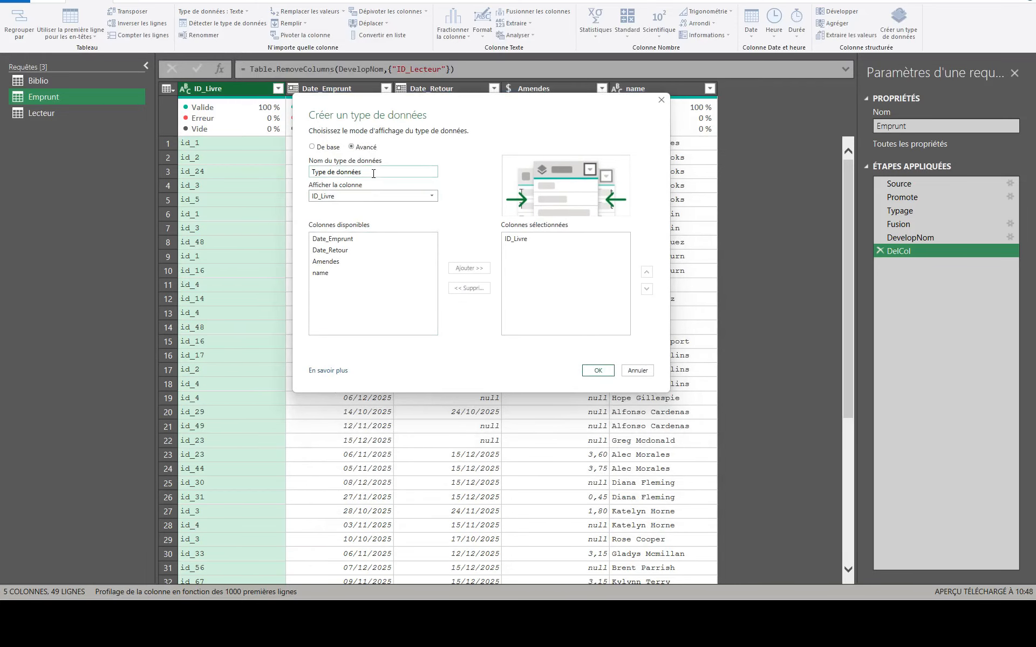
left_click_drag(372, 172, 268, 172)
type("Quel livre")
- Create the data type with Date_Emprunt, Date_Retour, Amendes and name added to ID_Livre, and preview its first record
left_click(367, 239)
left_click(355, 274)
left_click(355, 274, "shift")
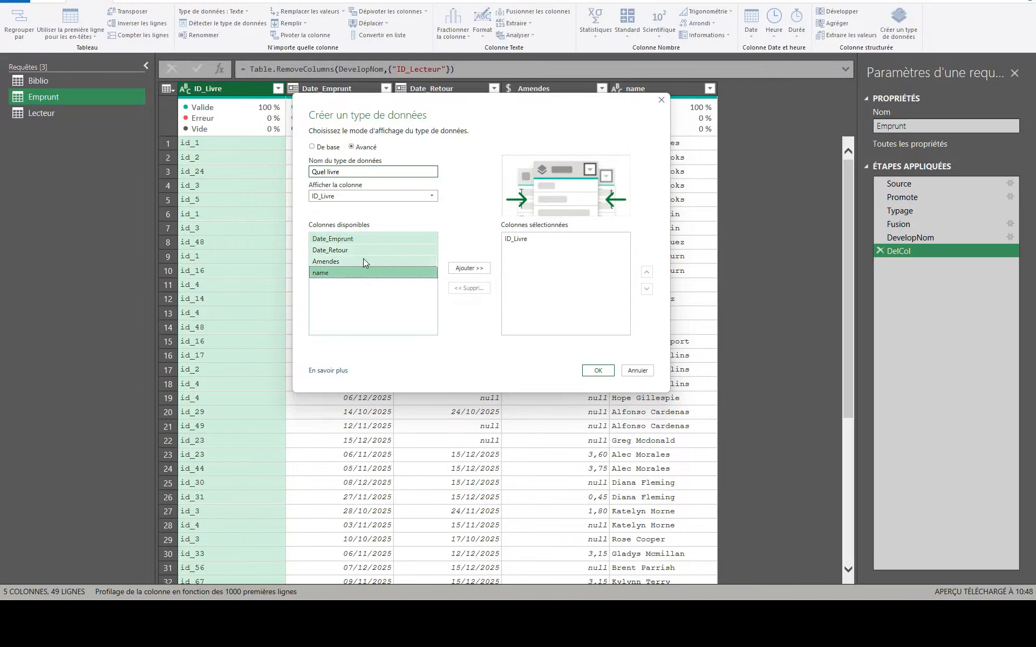
left_click(462, 270)
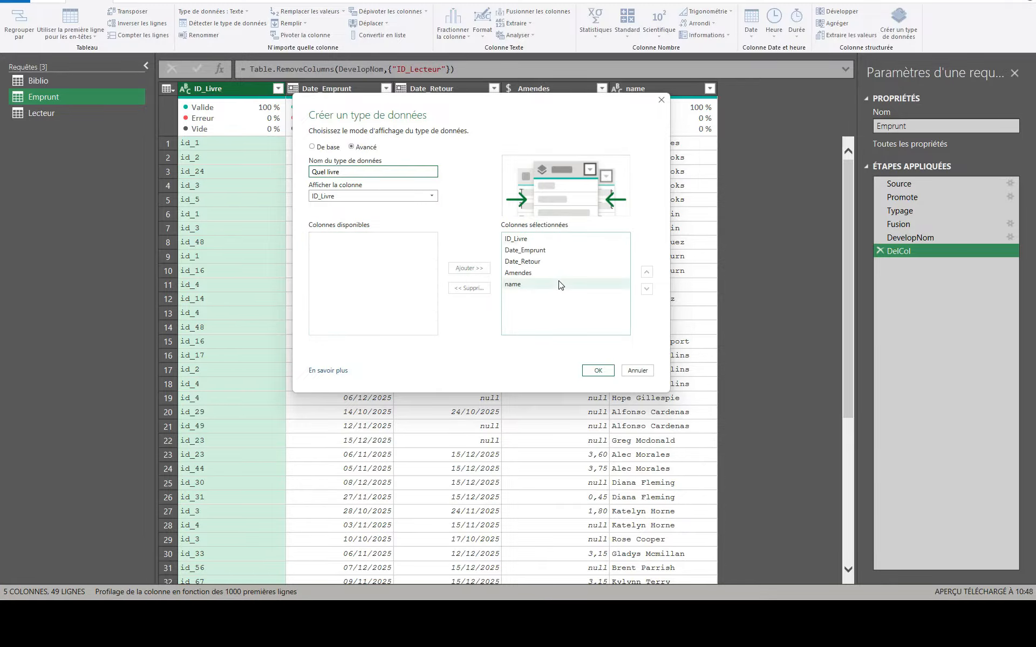
left_click(599, 371)
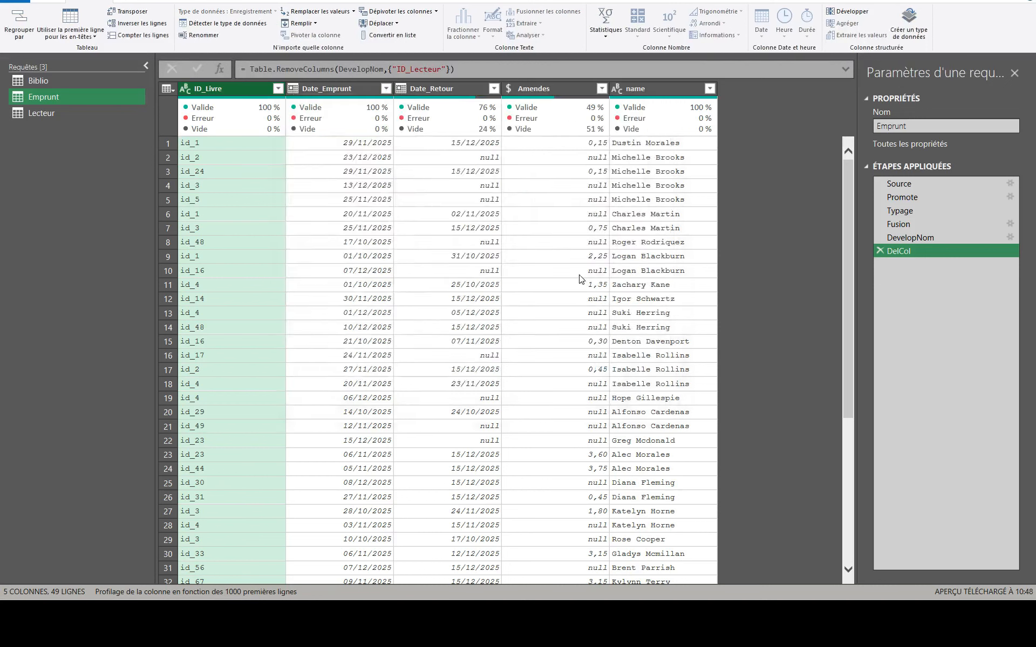
left_click(234, 143)
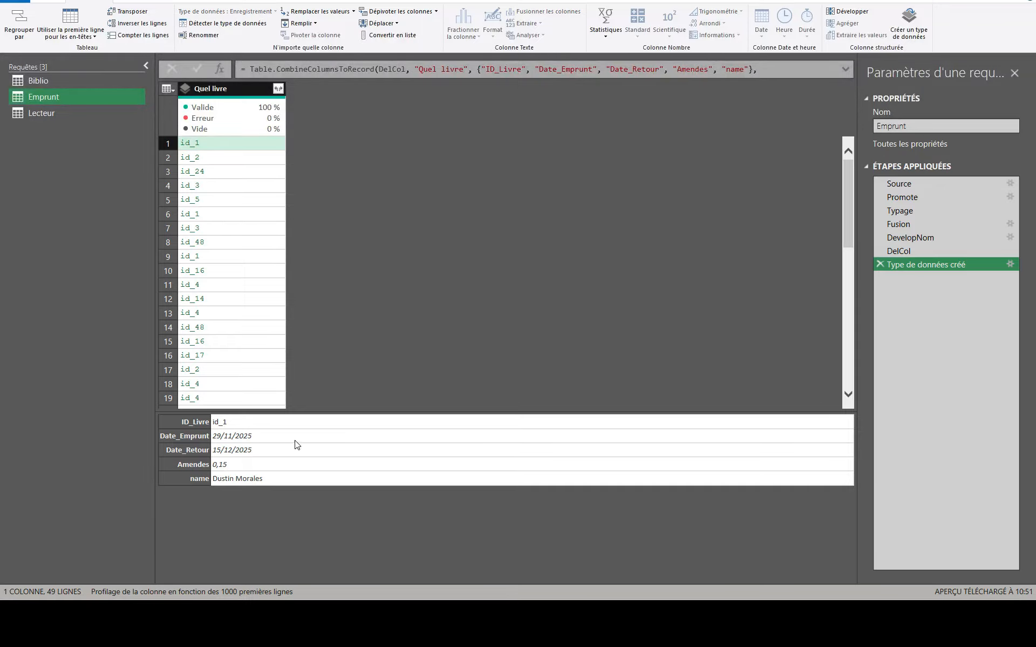
- Return to the Biblio query, then close the query editor and load the queries into the Excel workbook
left_click(72, 80)
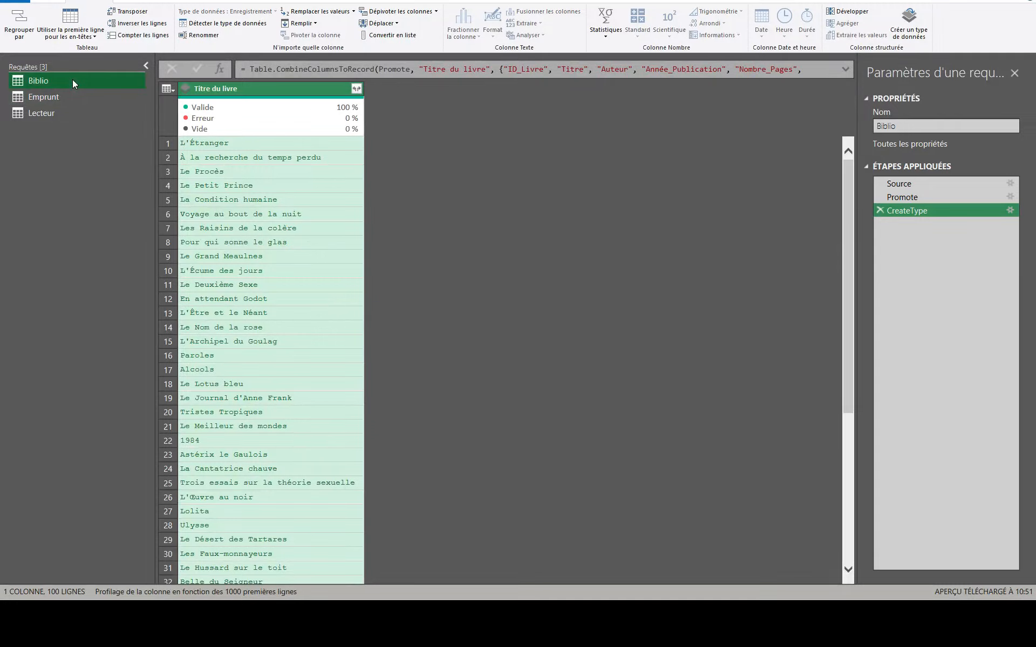
left_click(12, 3)
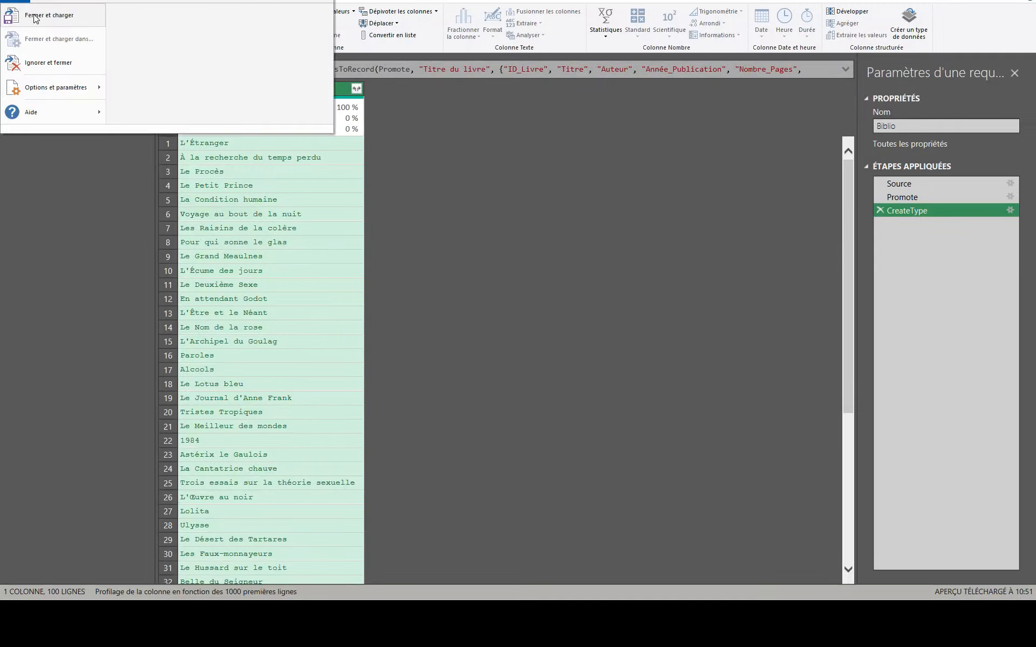
left_click(34, 18)
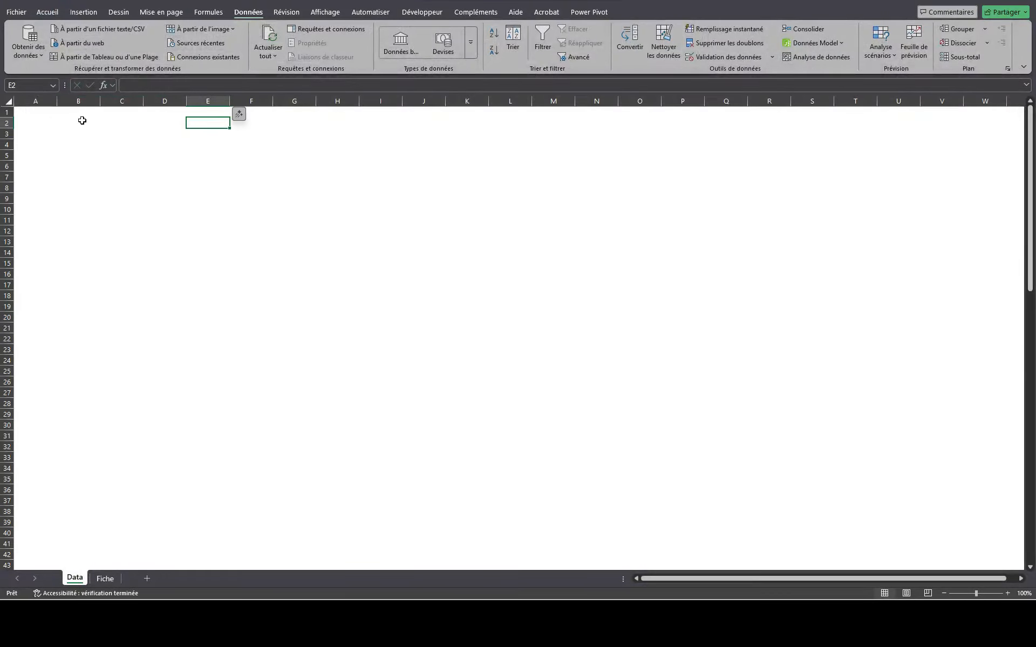
- Load the Biblio query as a table at cell B2 of the existing Data sheet
left_click(82, 121)
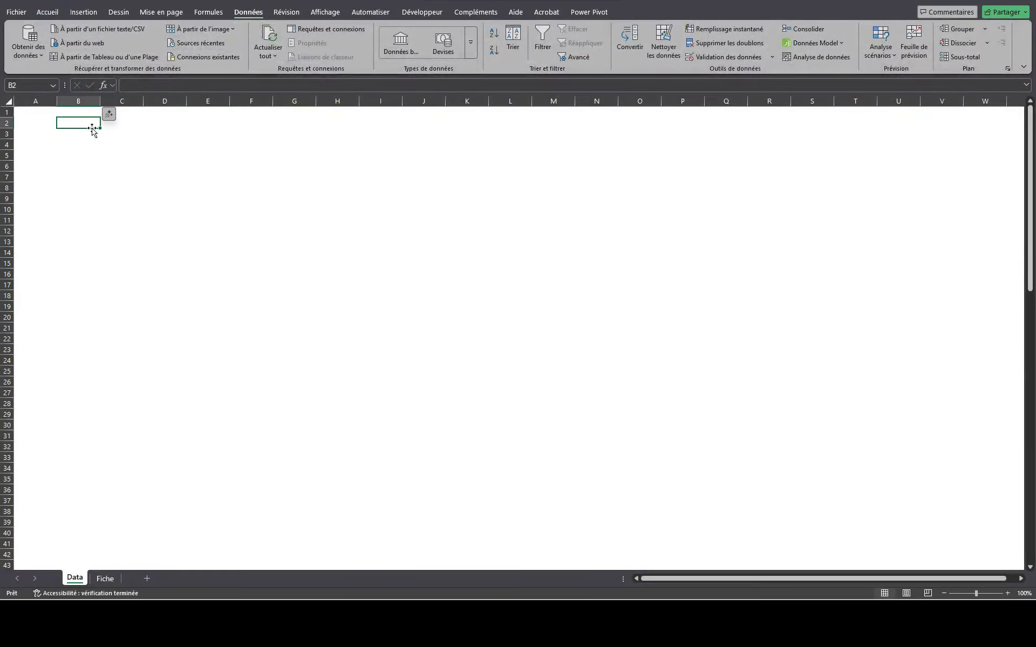
left_click(329, 30)
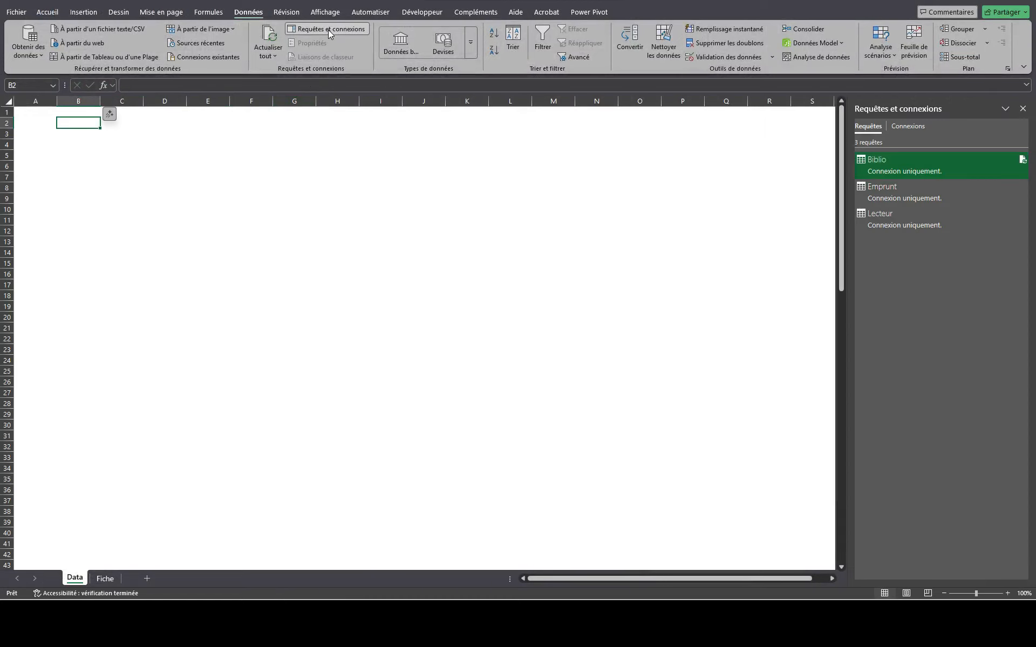
right_click(883, 167)
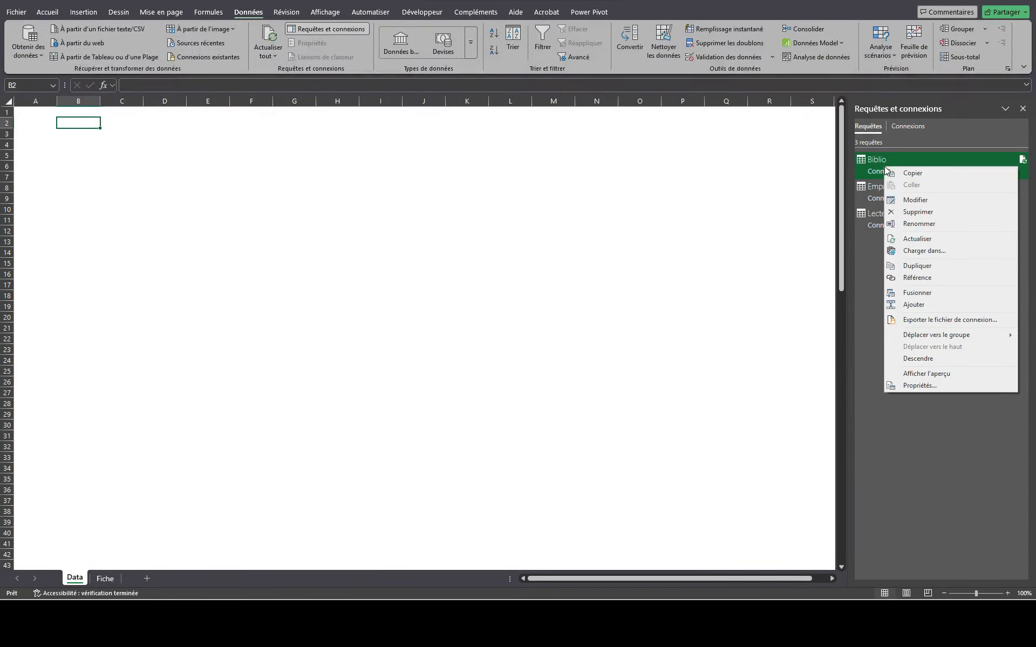
left_click(940, 251)
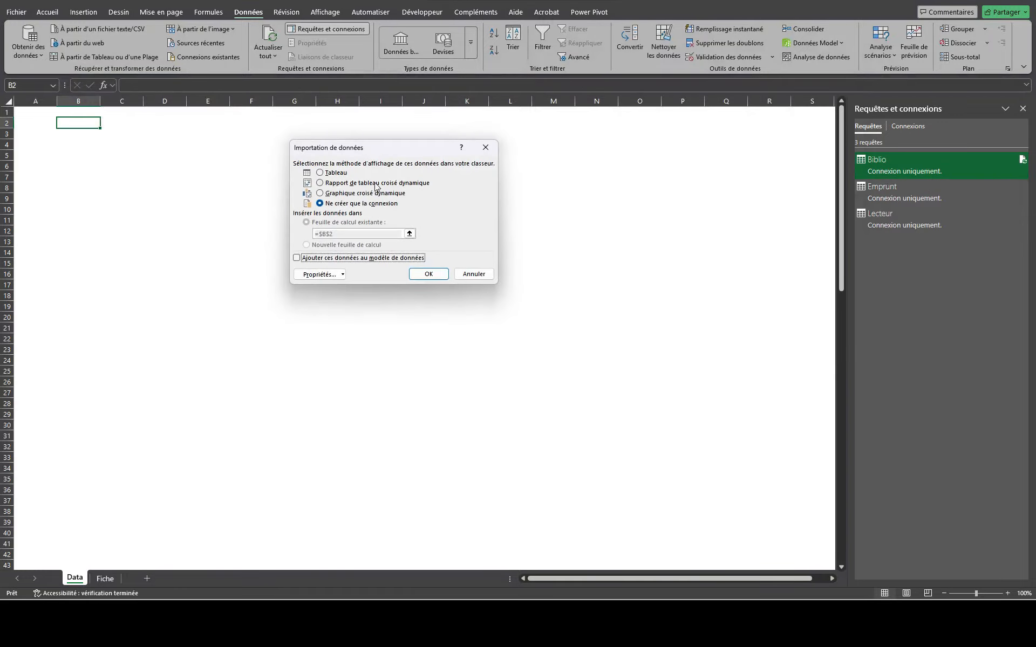
left_click(335, 173)
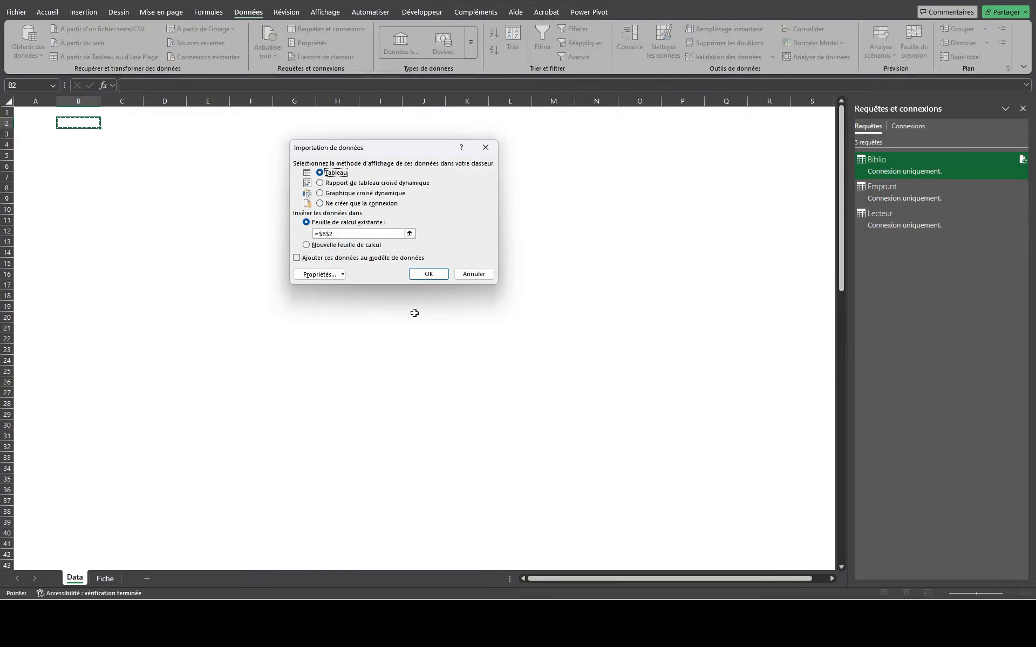
left_click(429, 274)
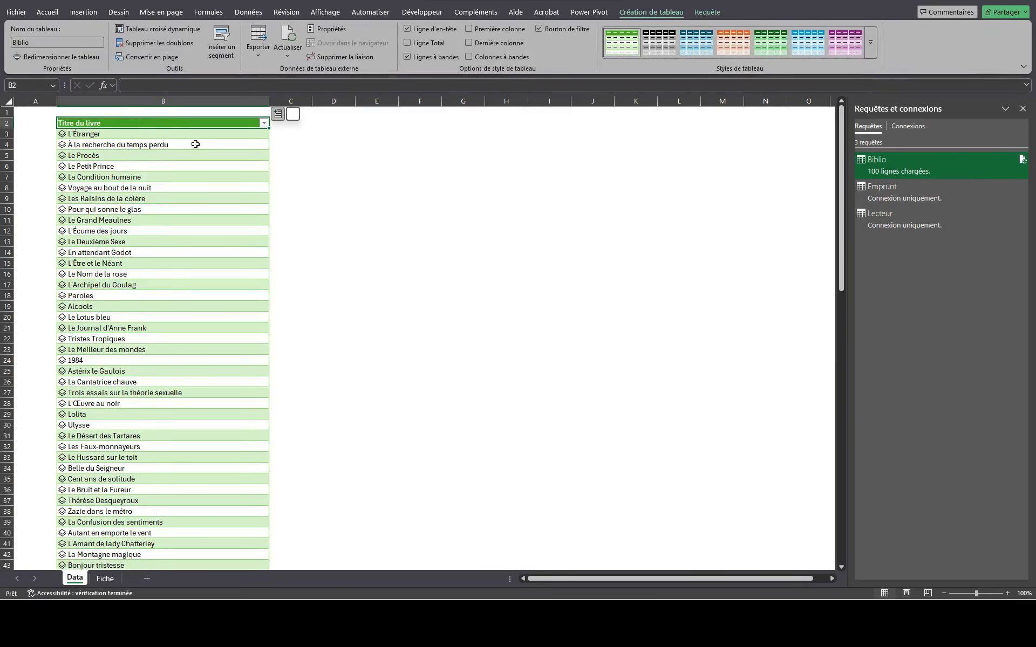
- Turn off banded rows in the Biblio table and view the data cards of L'Étranger and Le Deuxième Sexe
left_click(407, 57)
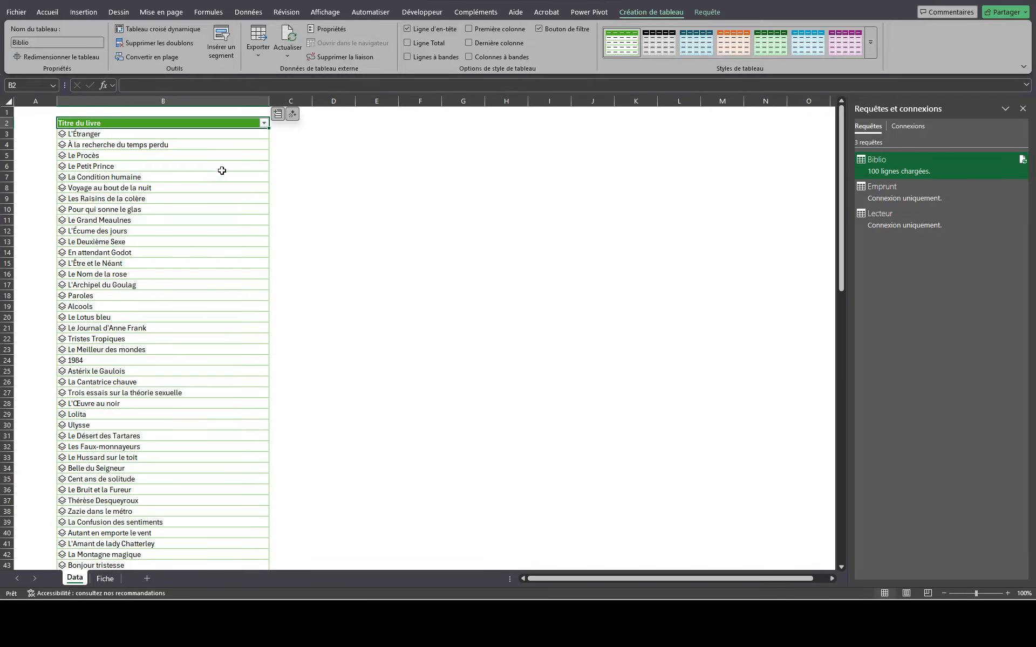
left_click(63, 135)
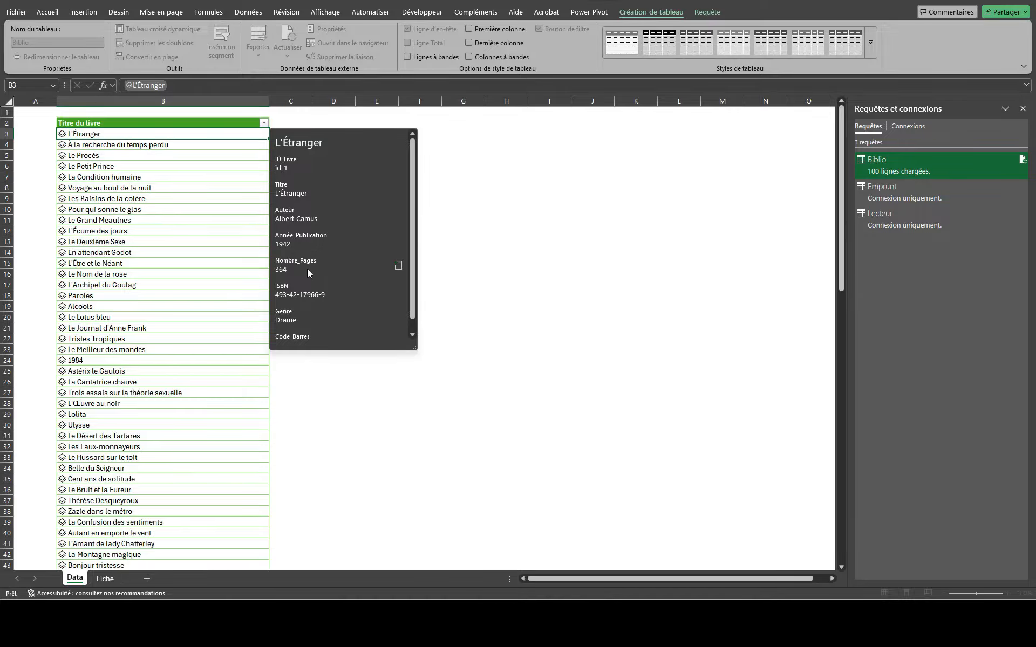
scroll(358, 267, "down", 2)
scroll(358, 263, "up", 2)
left_click(62, 244)
left_click(62, 244)
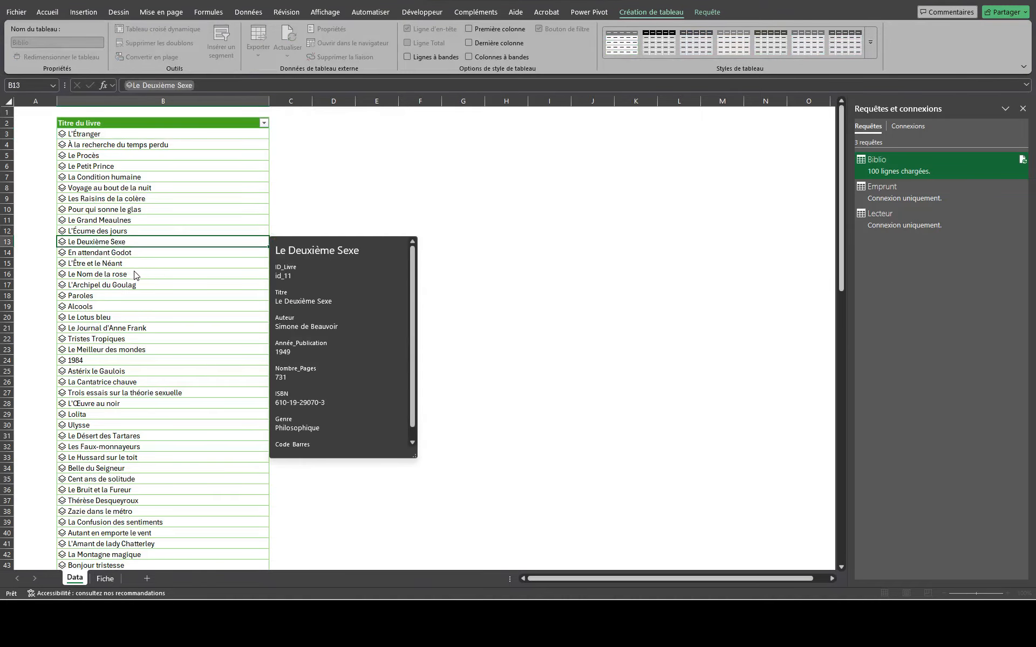
left_click(189, 138)
- Extract the Auteur field from the Titre du livre data type into column C, widen it and inspect its formula in C3
left_click(189, 133)
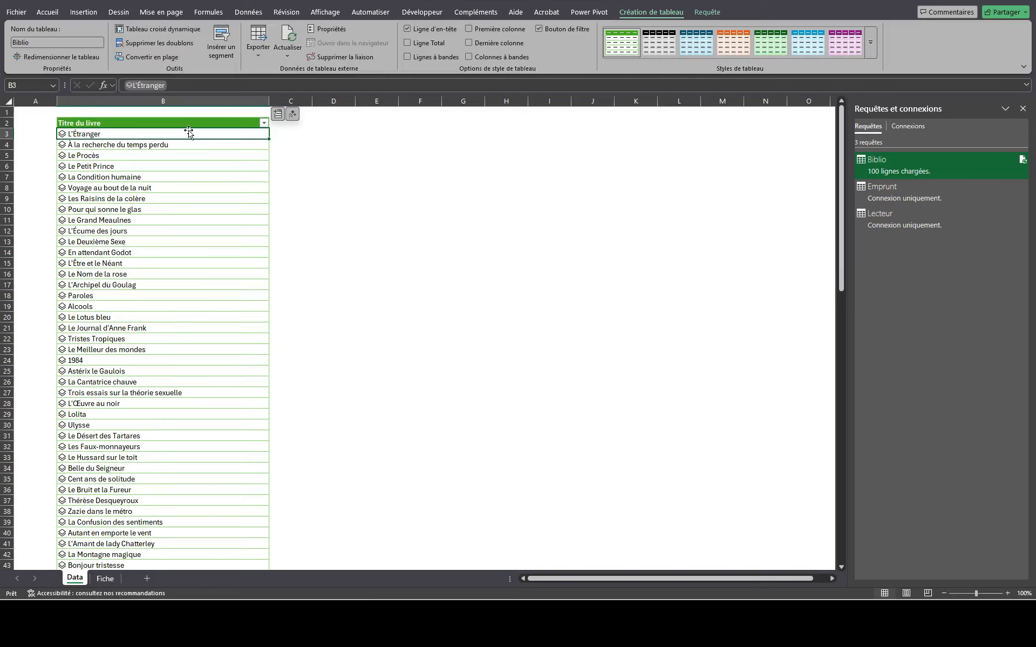
left_click(277, 116)
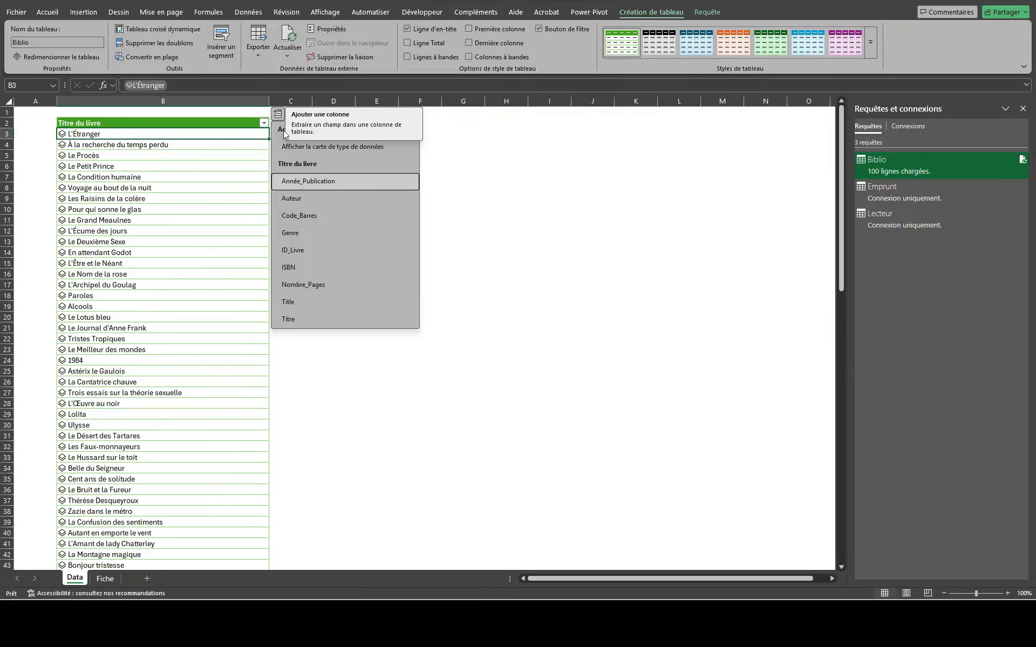
left_click(345, 200)
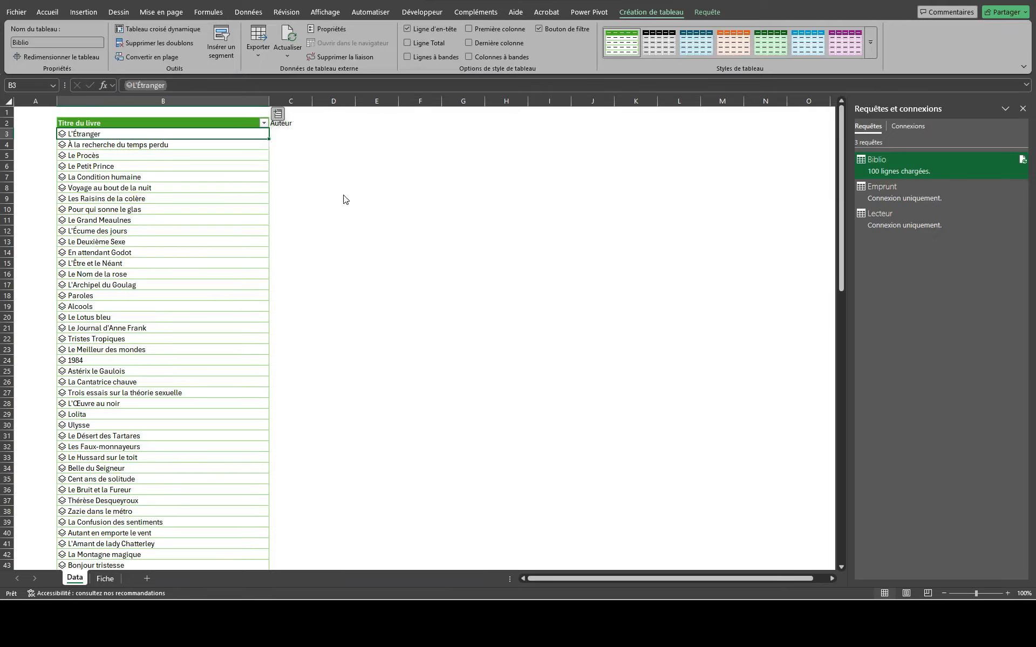
left_click_drag(313, 96, 418, 96)
left_click(344, 132)
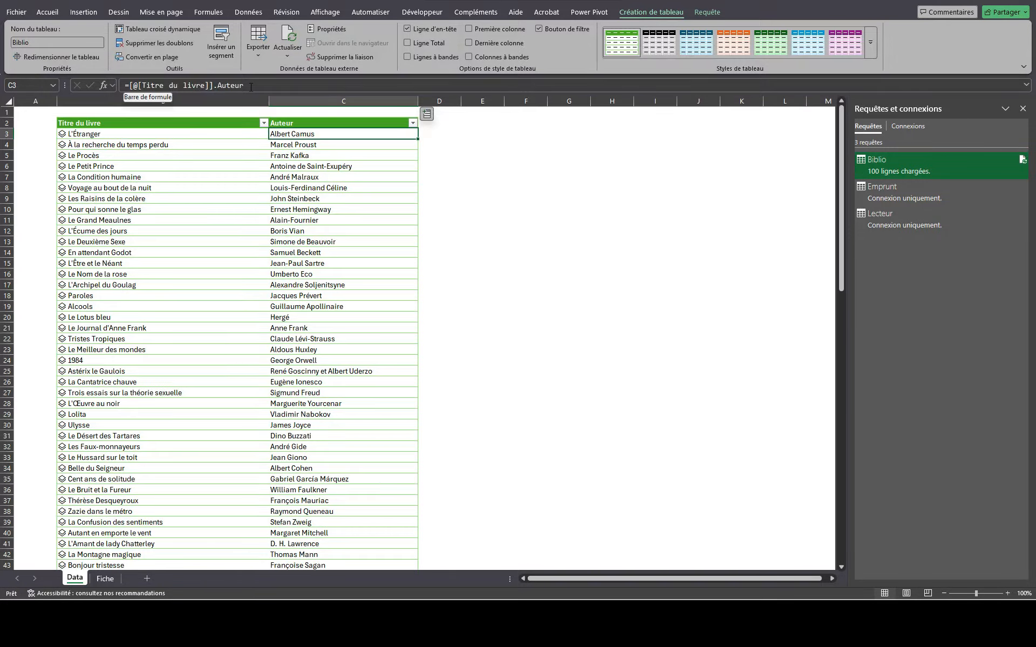
- Widen column D and fill it with each book's publication year by entering =[@[Titre du livre]].Année_Publication in D3
left_click(437, 135)
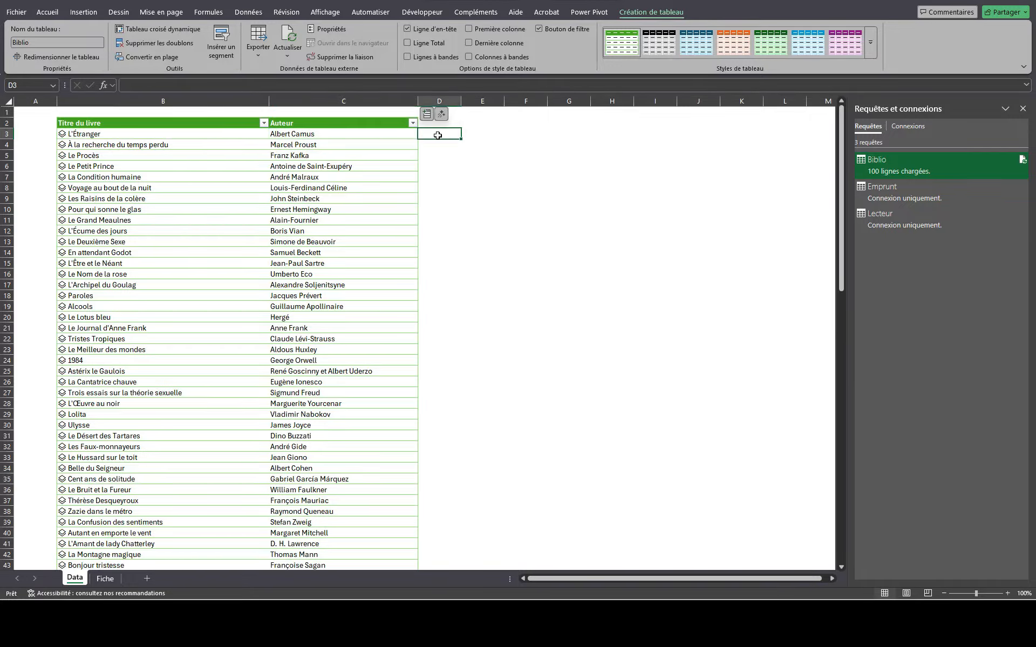
left_click_drag(461, 101, 562, 101)
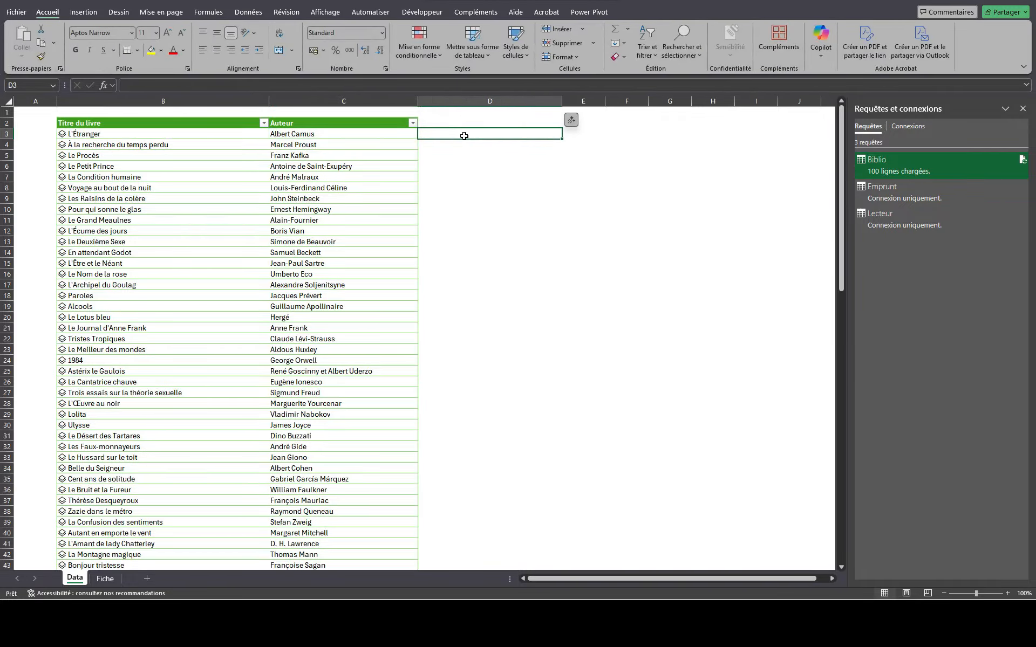
type("=")
key("Left")
key("Left")
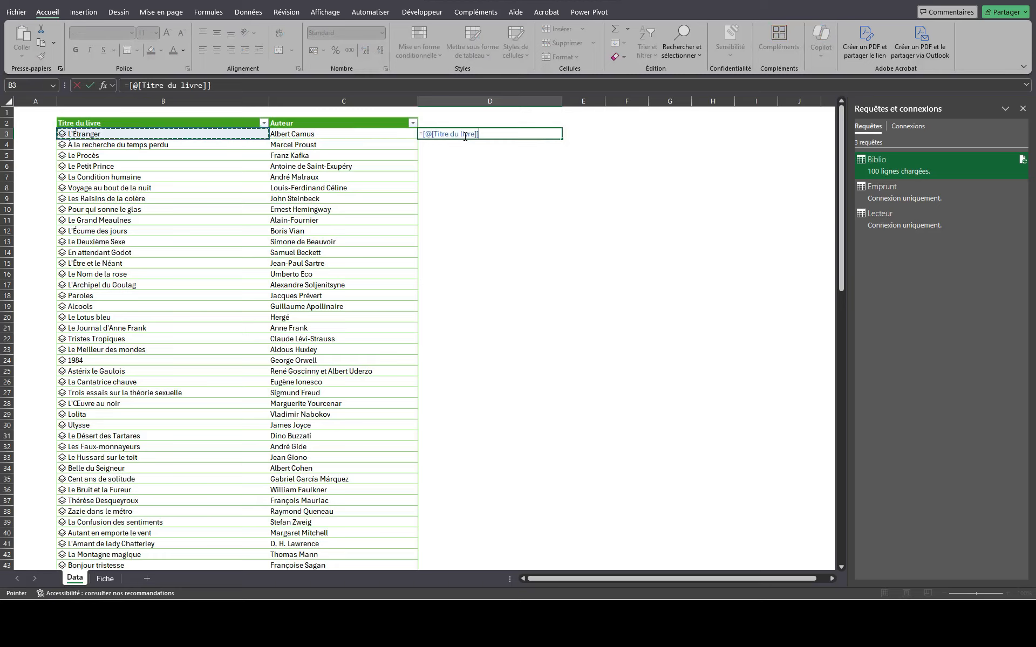
type(".")
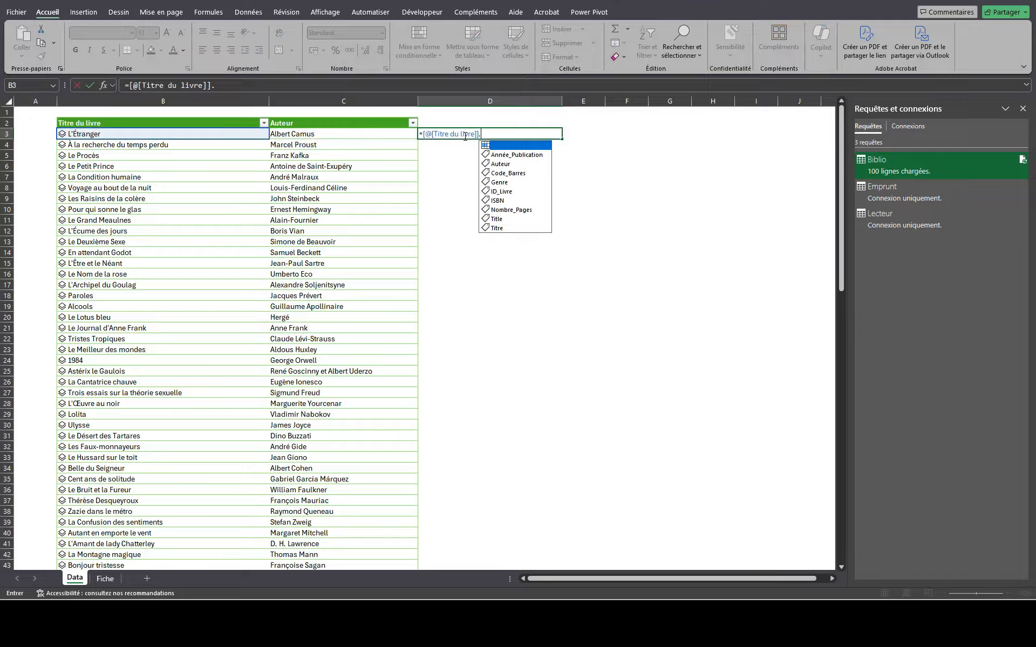
key("Down")
key("Tab")
key("Return")
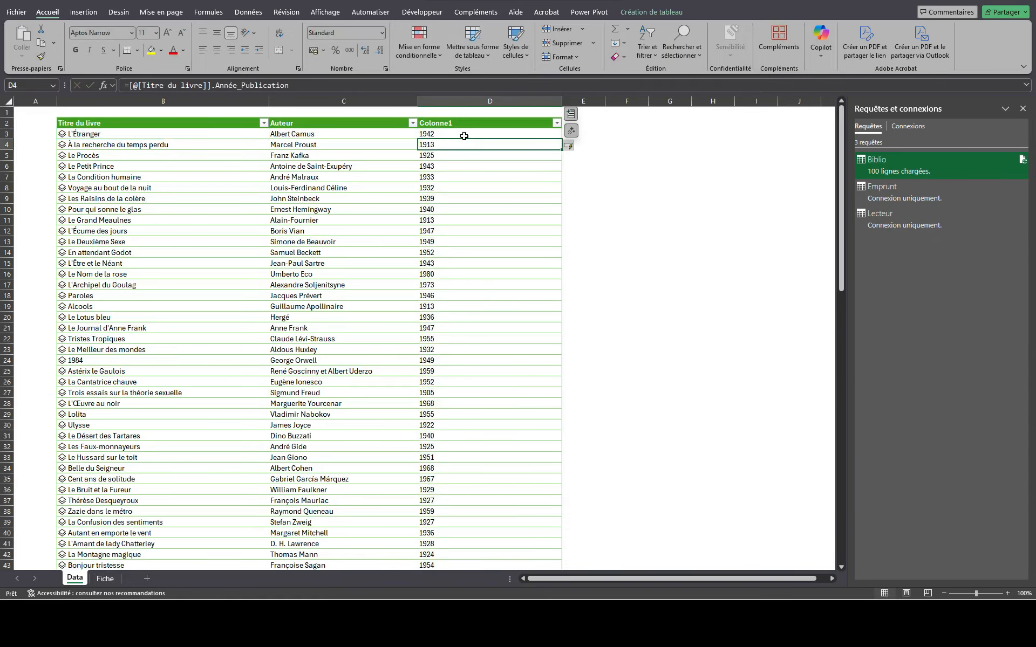
- Delete the extracted author and publication year columns, C and D, from the Data sheet
left_click_drag(391, 101, 436, 96)
key("ctrl+minus")
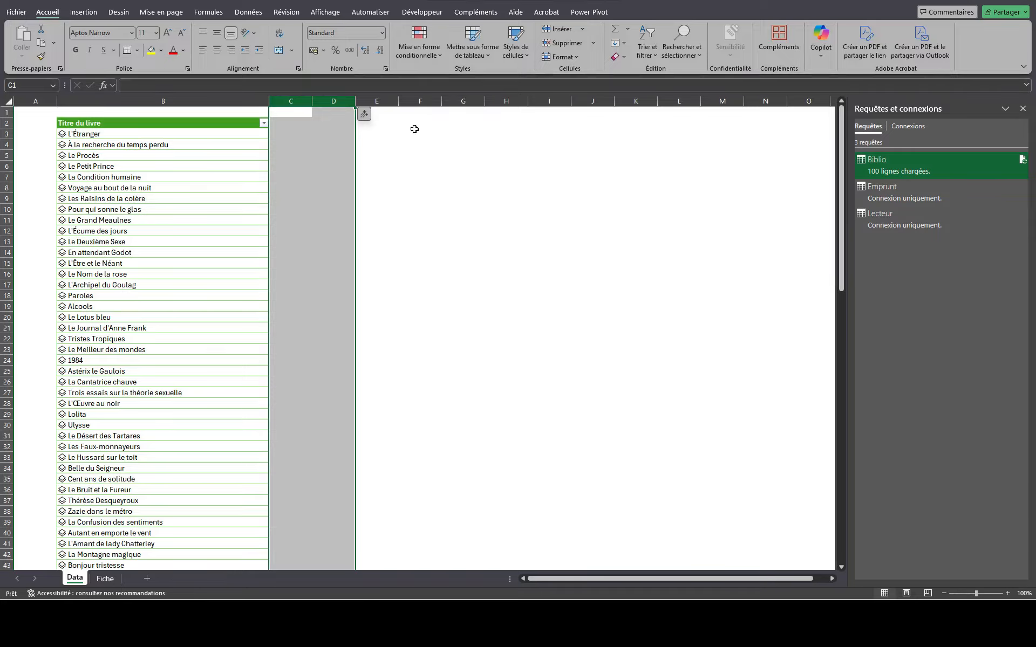
- Load the Emprunt query as a table at cell G2 of the existing Data sheet
left_click(455, 127)
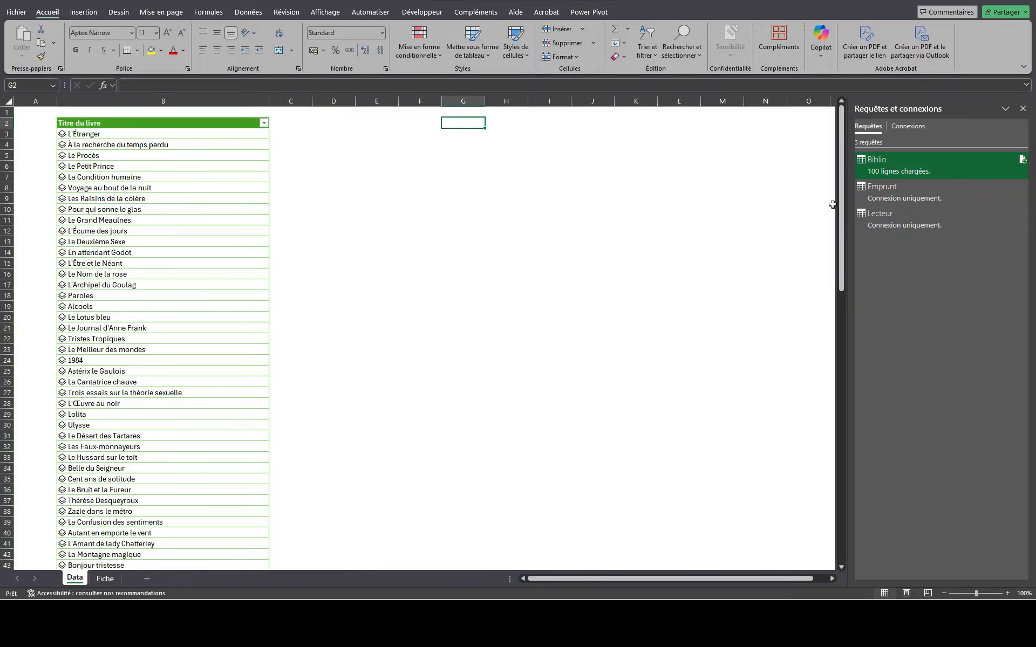
right_click(900, 200)
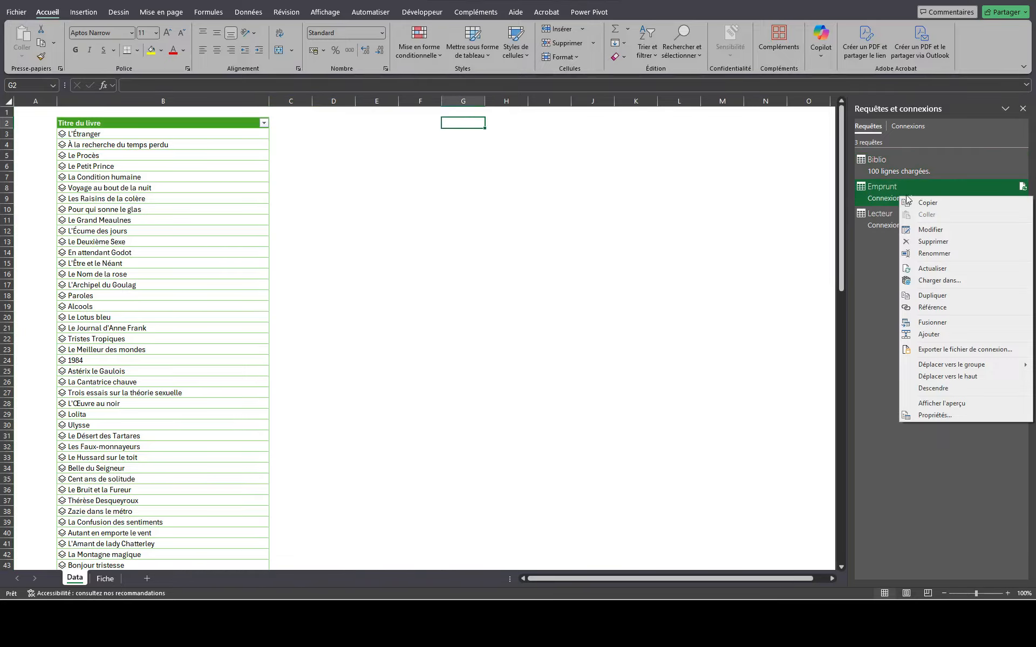
left_click(955, 279)
left_click(340, 172)
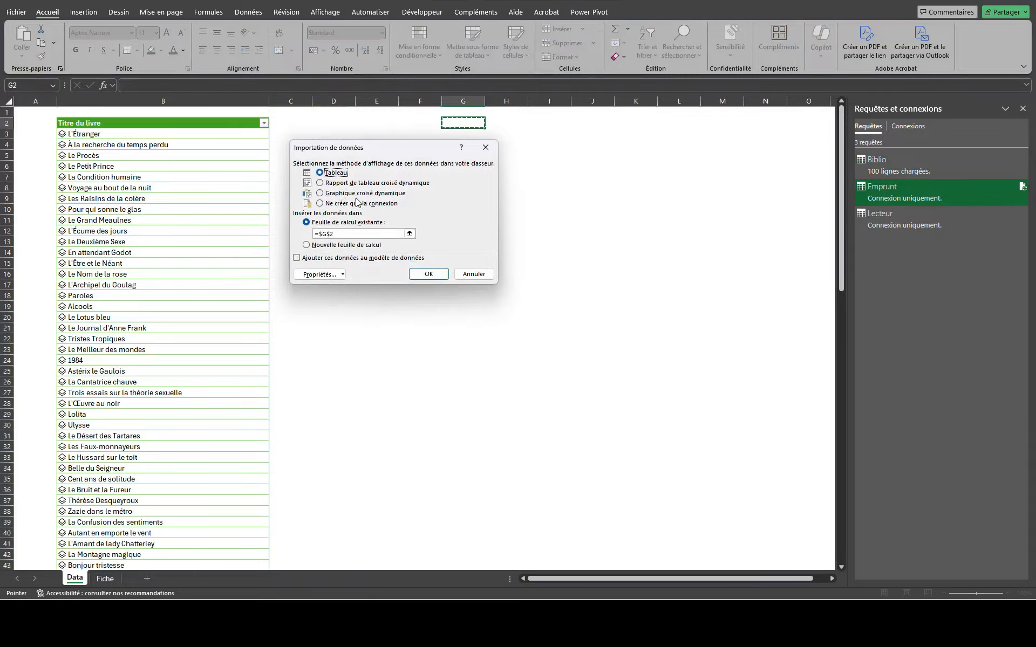
left_click(436, 277)
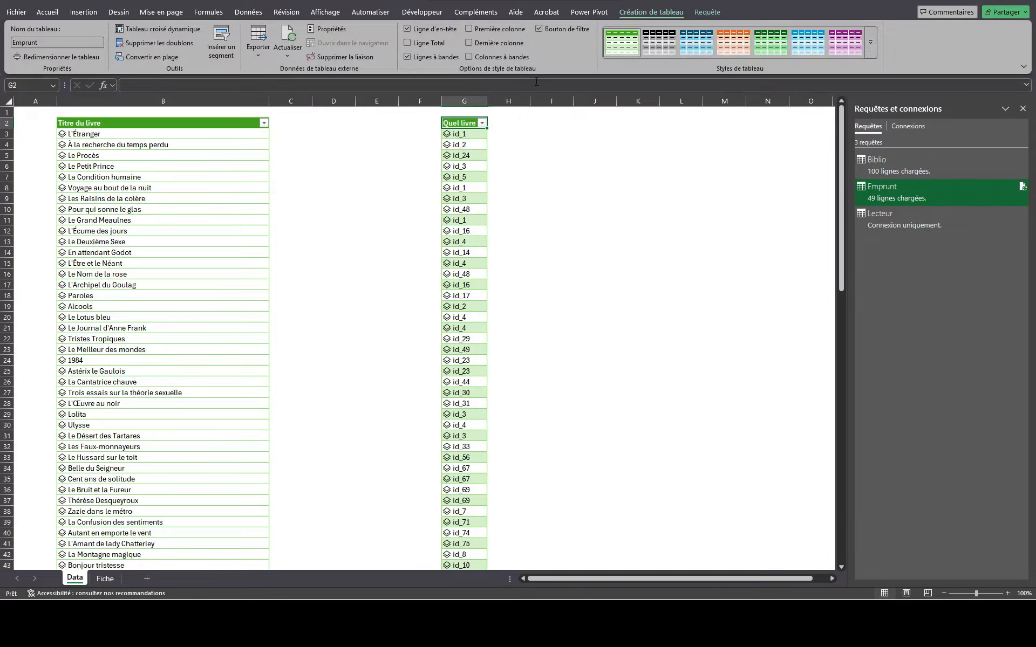
- Turn off banded rows in the Emprunt table and view the data cards of its records in G3 and G11
left_click(447, 134)
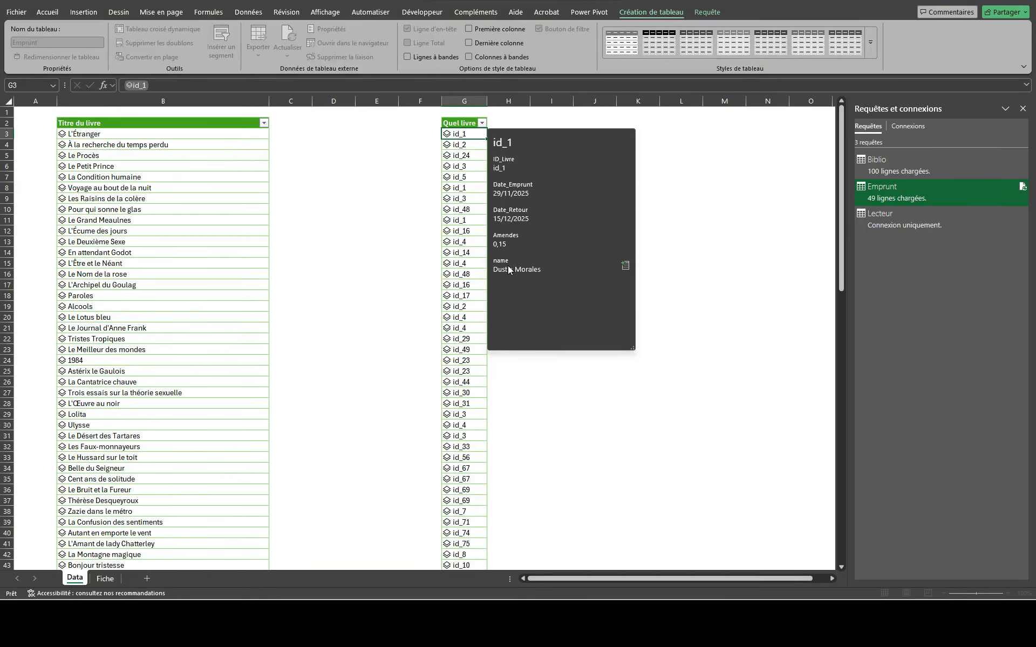
left_click(458, 220)
left_click(448, 222)
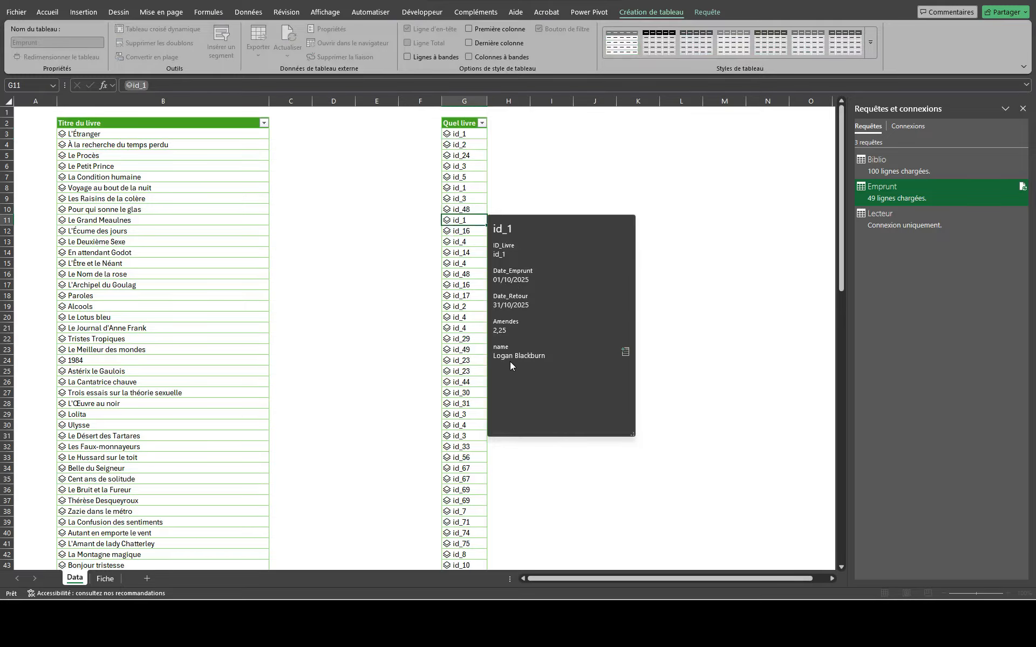
left_click(358, 170)
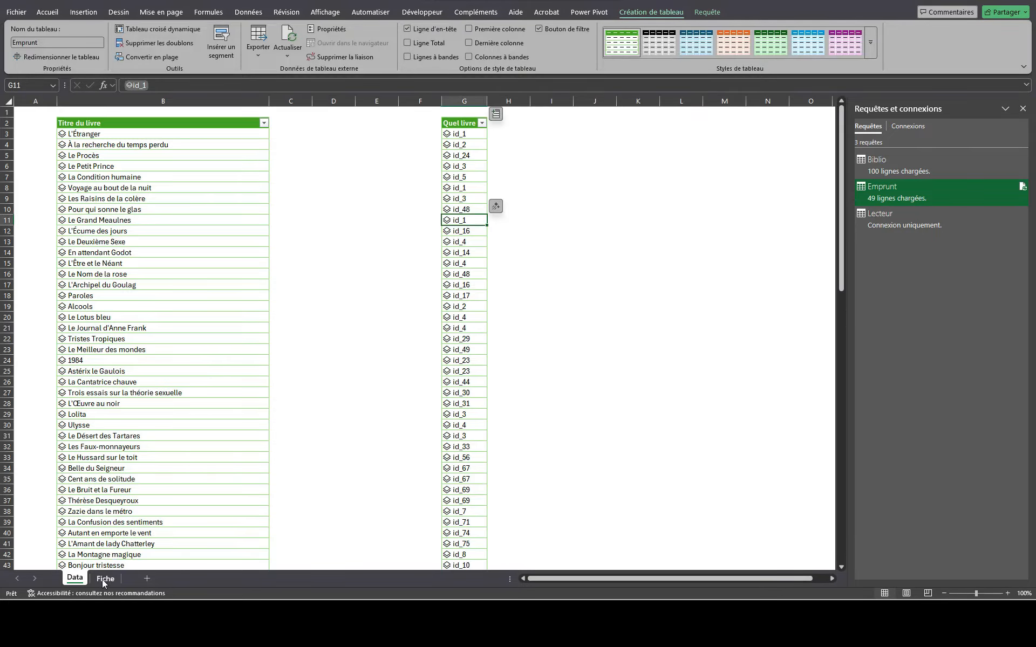
- Enter the label "Titre" in cell D4 of the Fiche sheet
left_click(104, 578)
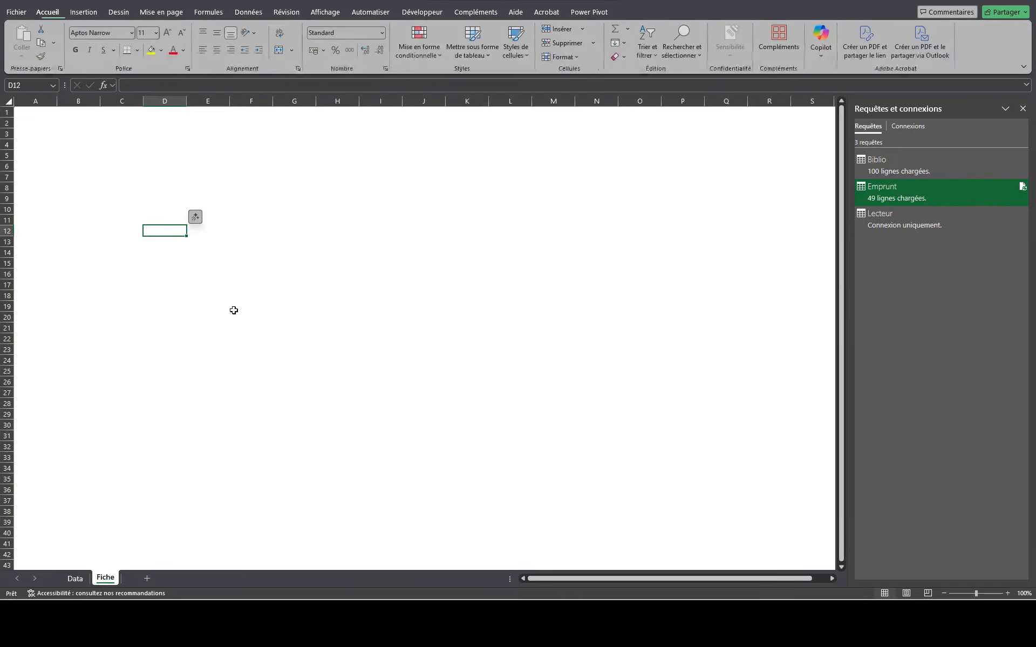
left_click(171, 143)
type("Titre")
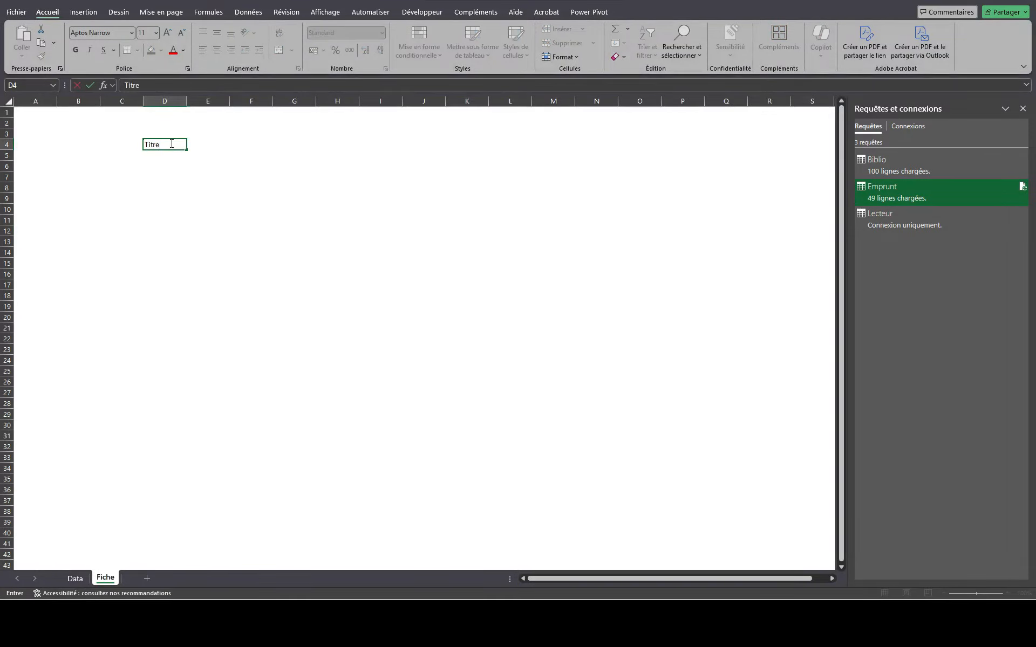
key("Tab")
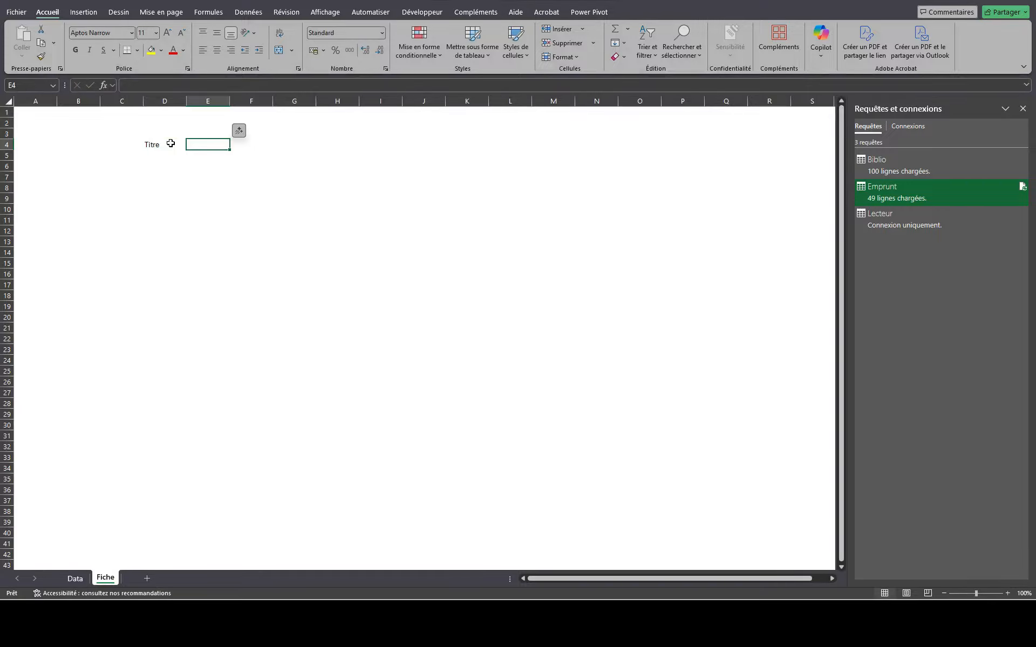
- Define the workbook name "Consultation" for the Titre du livre column of the Biblio table on the Data sheet
left_click(75, 578)
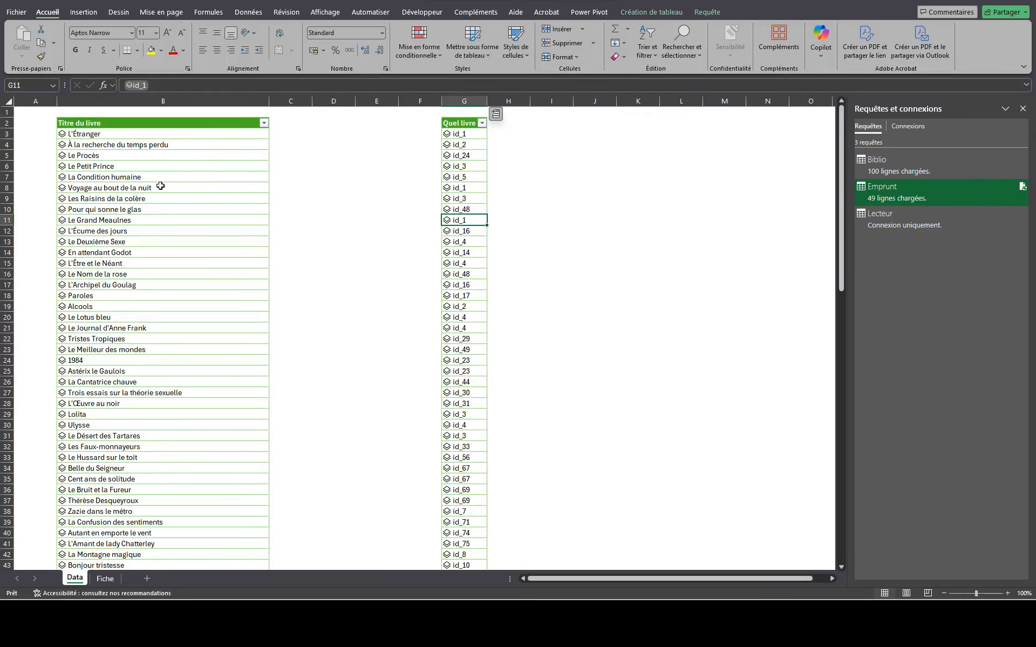
left_click(159, 115)
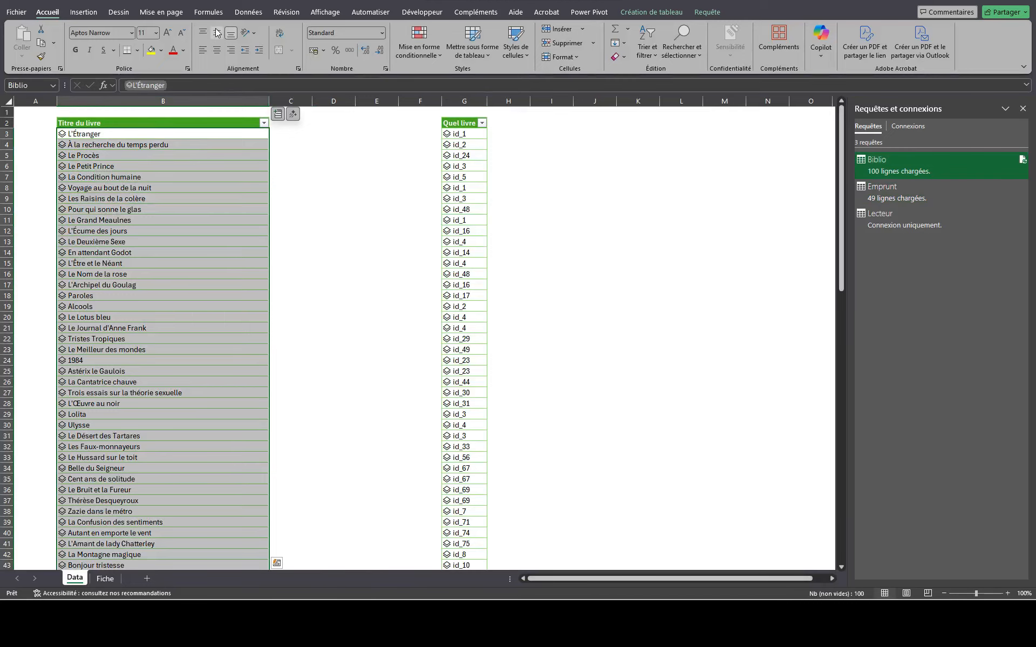
left_click(209, 12)
left_click(392, 51)
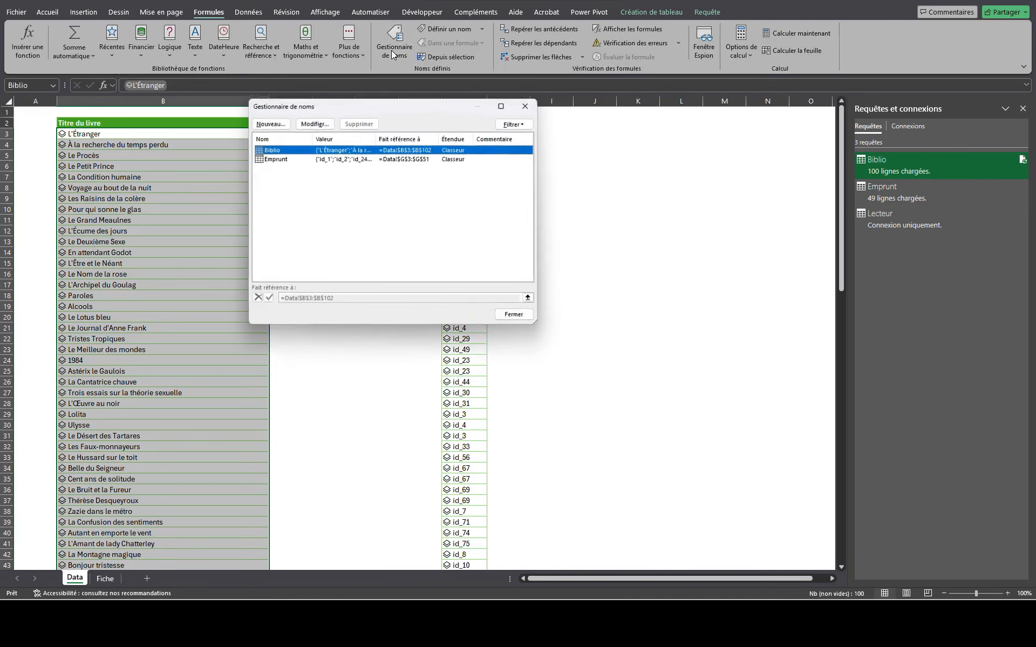
left_click(268, 122)
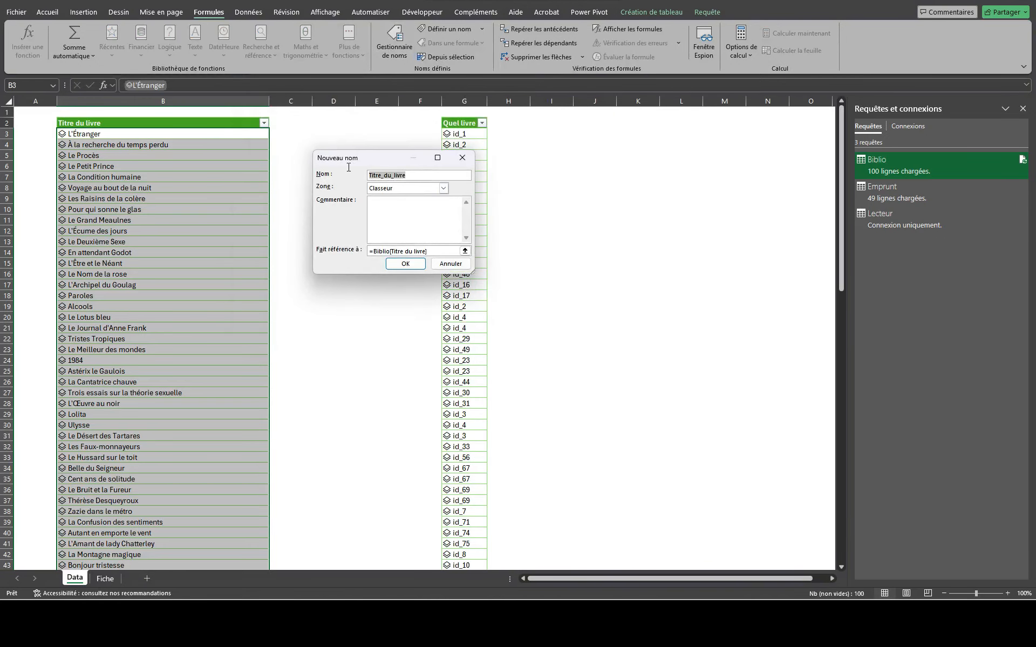
type("Consultation")
left_click(413, 264)
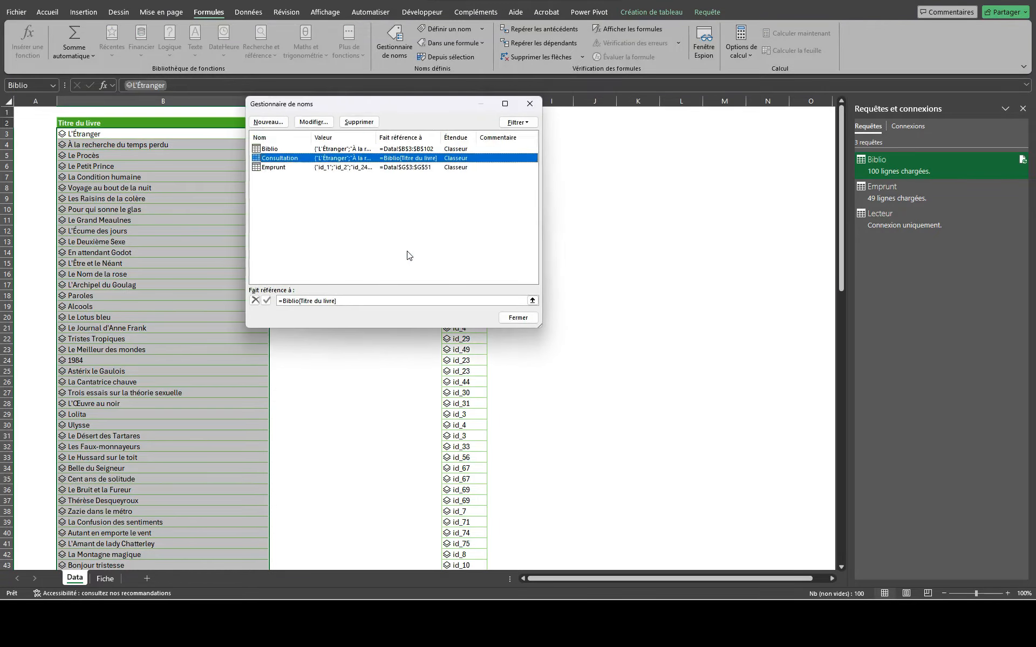
left_click(513, 318)
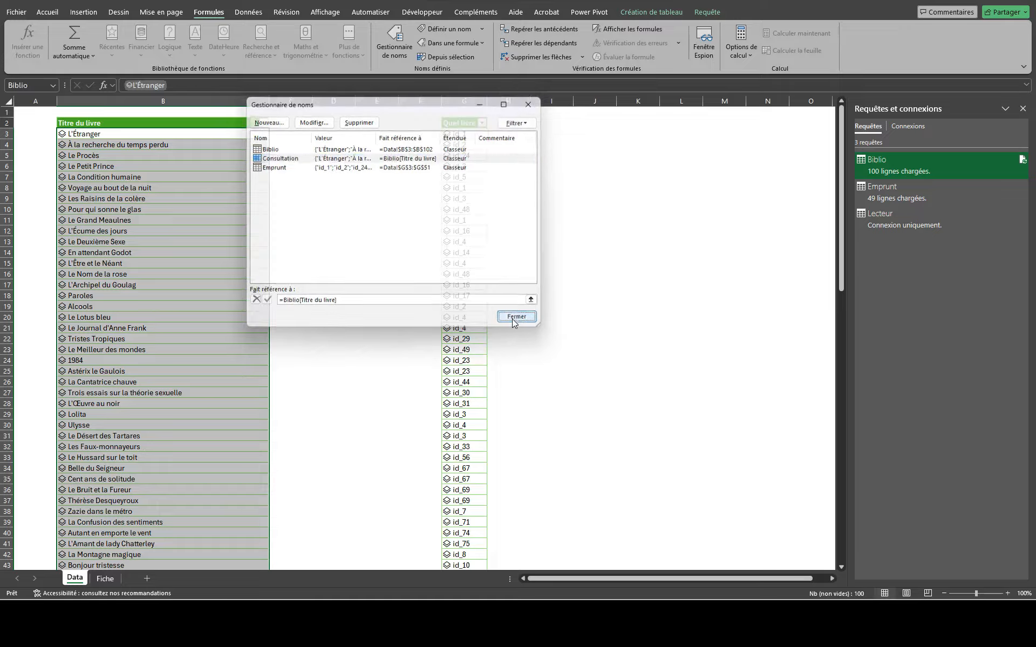
- Add a list data validation to cell E4 of the Fiche sheet, using the named range =Consultation as its source
left_click(103, 578)
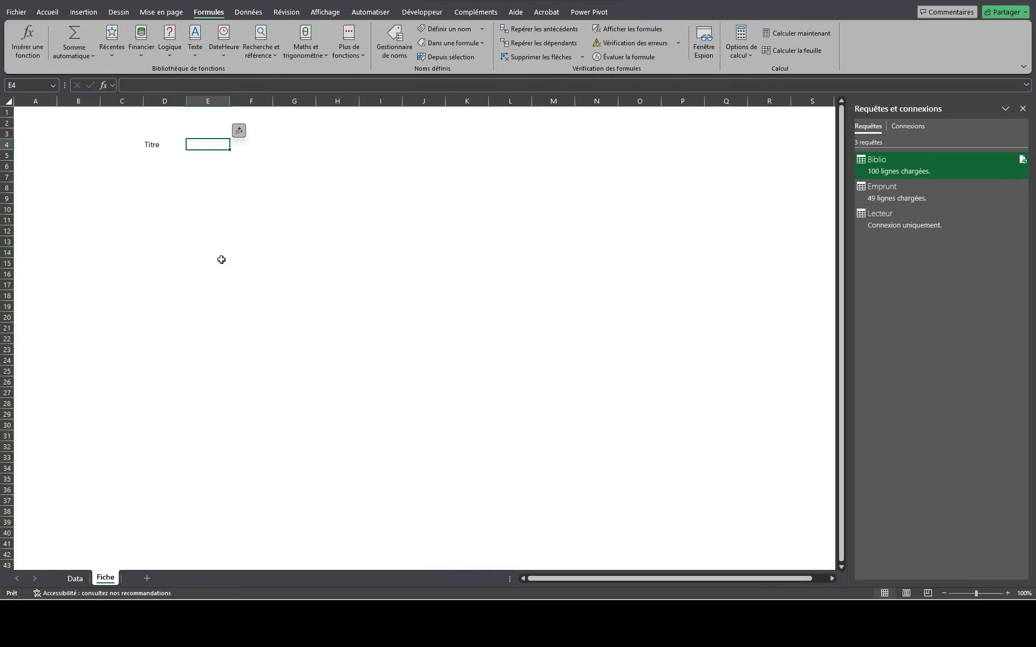
left_click(254, 12)
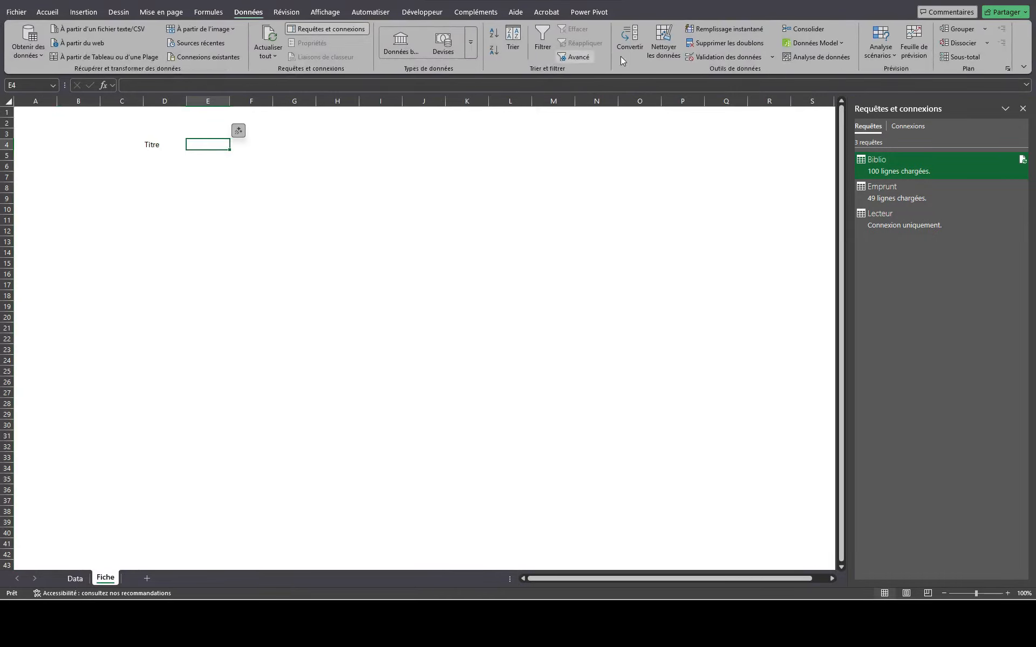
left_click(728, 56)
left_click(373, 188)
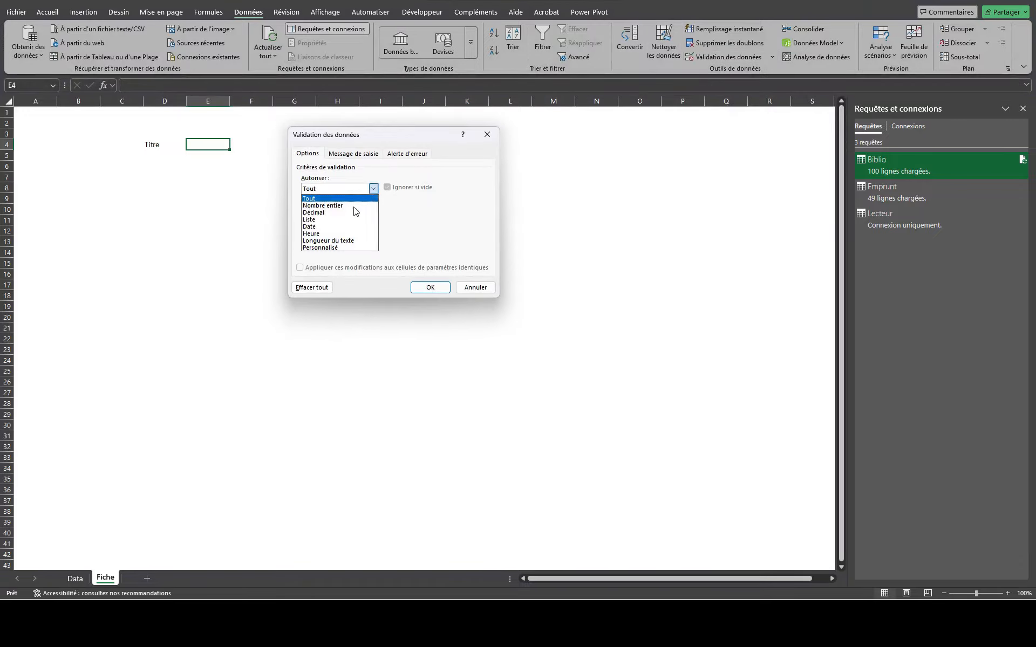
left_click(341, 220)
left_click(327, 232)
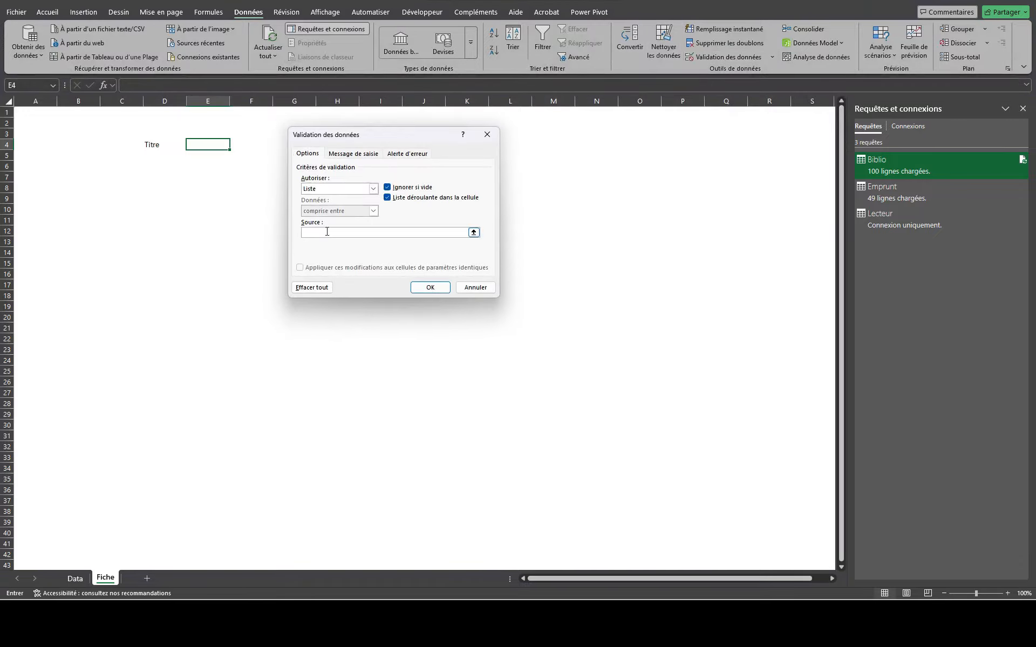
key("F3")
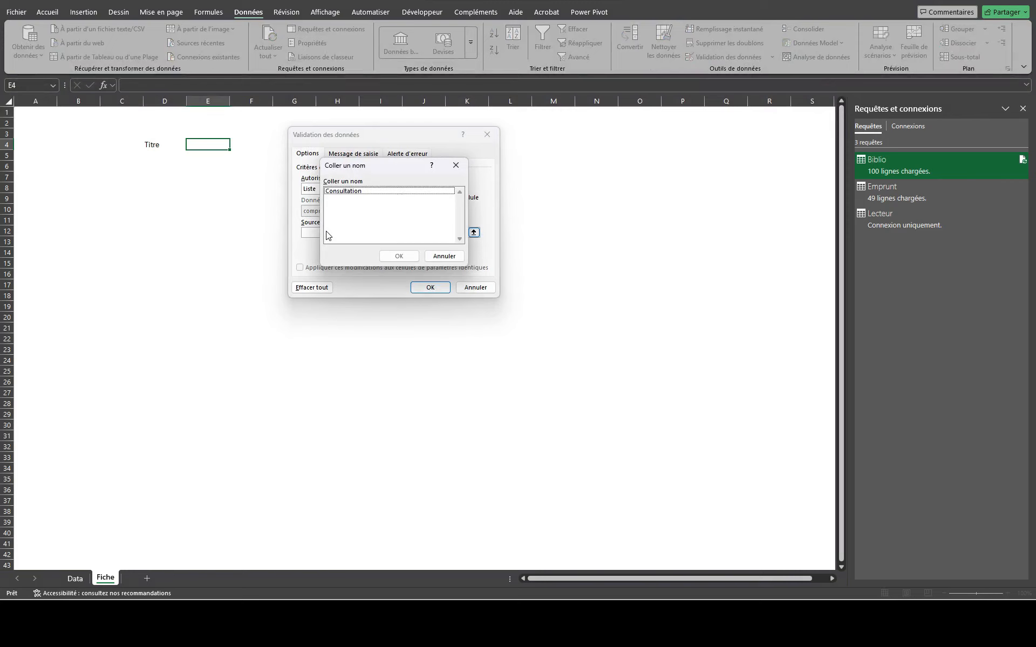
left_click(343, 192)
left_click(399, 256)
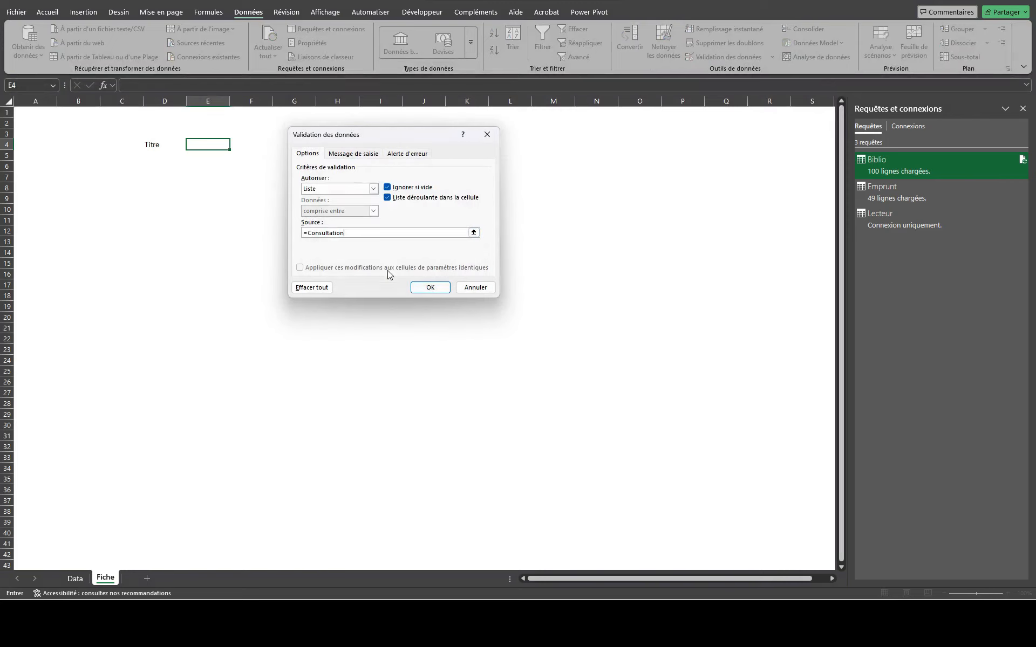
left_click(430, 287)
- Widen column E to fit the book titles and select "La Condition humaine" from the list in E4
left_click_drag(233, 103, 339, 103)
left_click(344, 145)
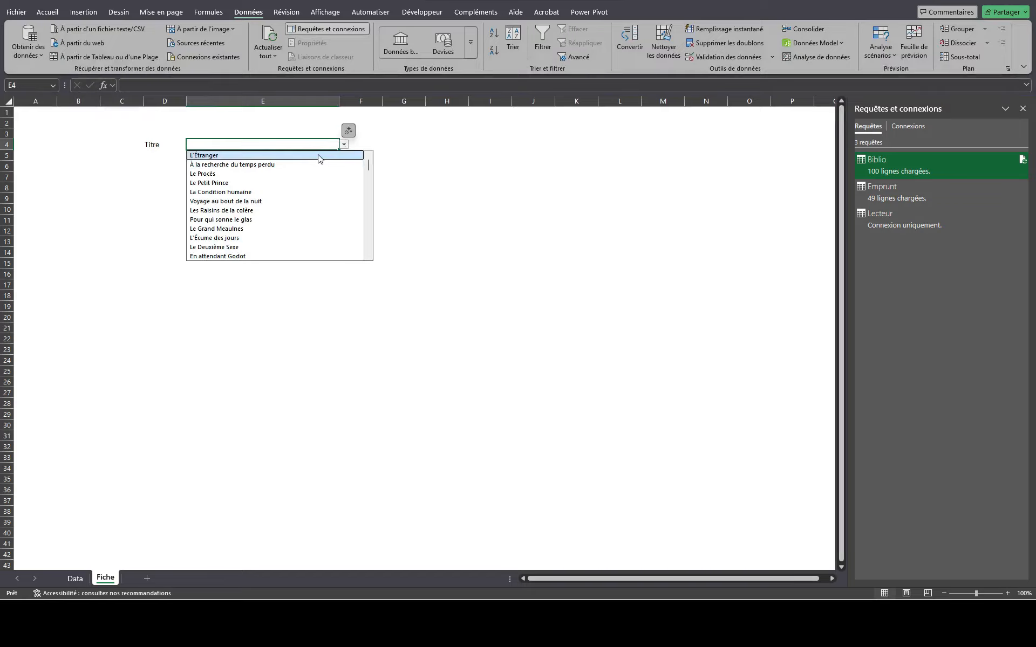
left_click(320, 156)
left_click(343, 145)
left_click(316, 193)
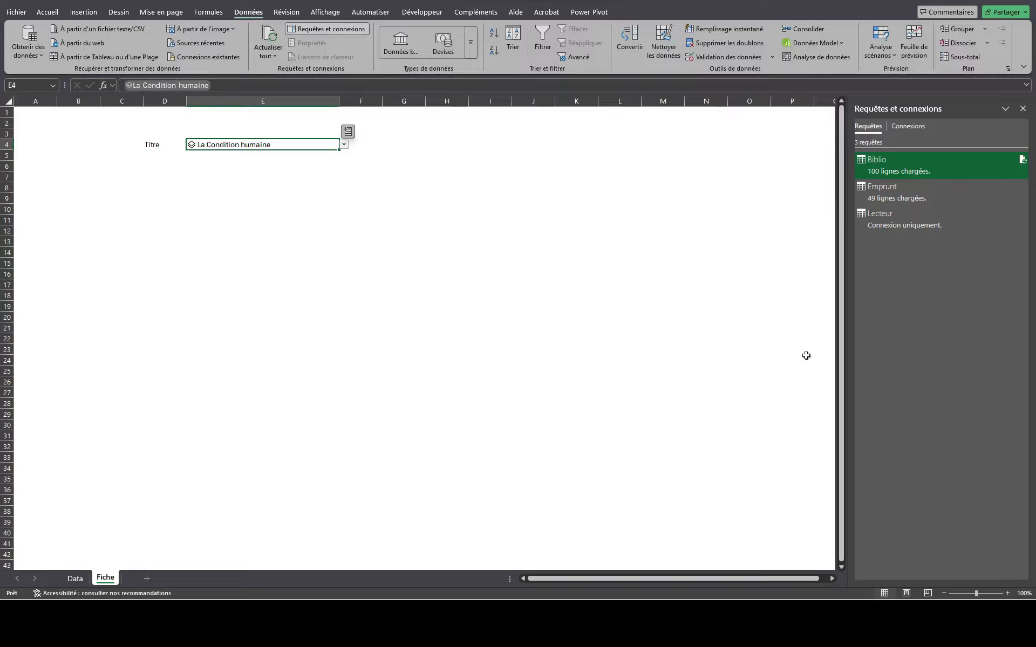
- Enter the labels "Auteur" in D7 and "Date" in D8
left_click(168, 189)
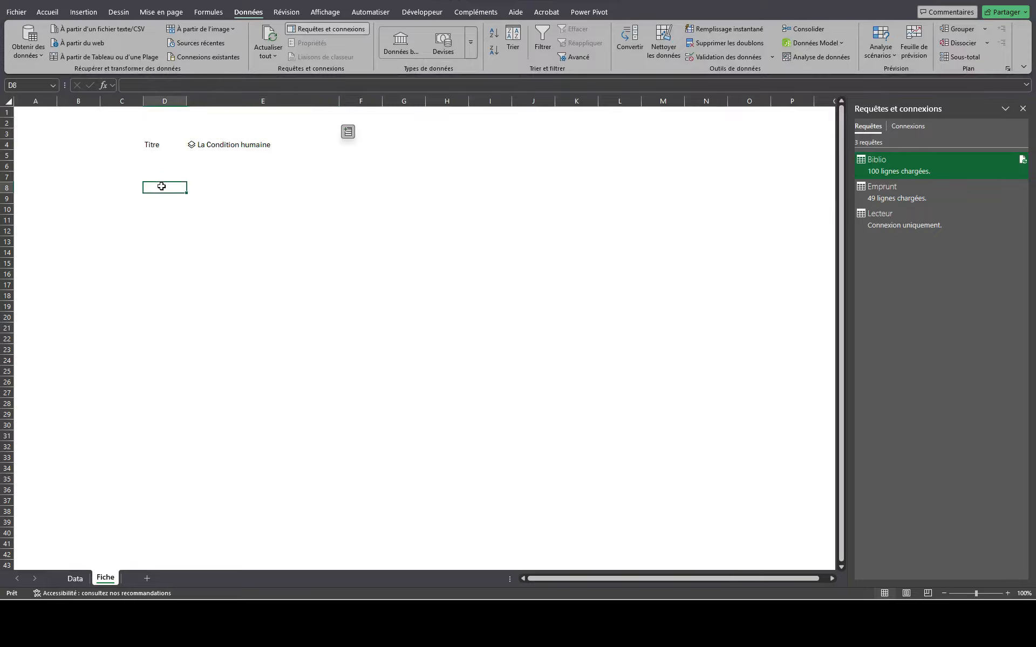
left_click(158, 176)
type("Au")
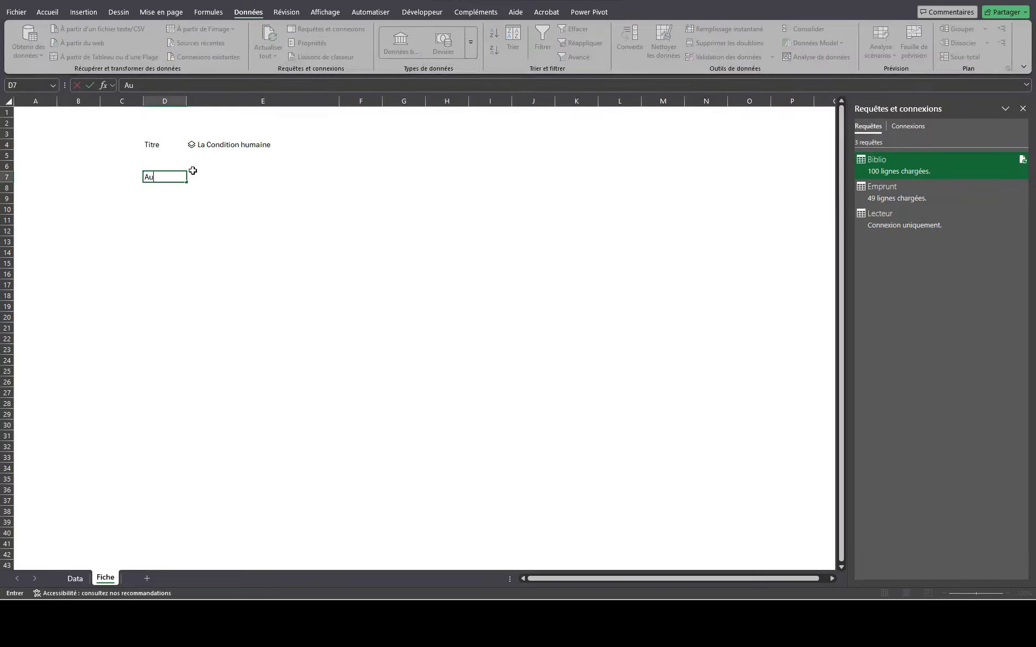
type("teur")
key("Return")
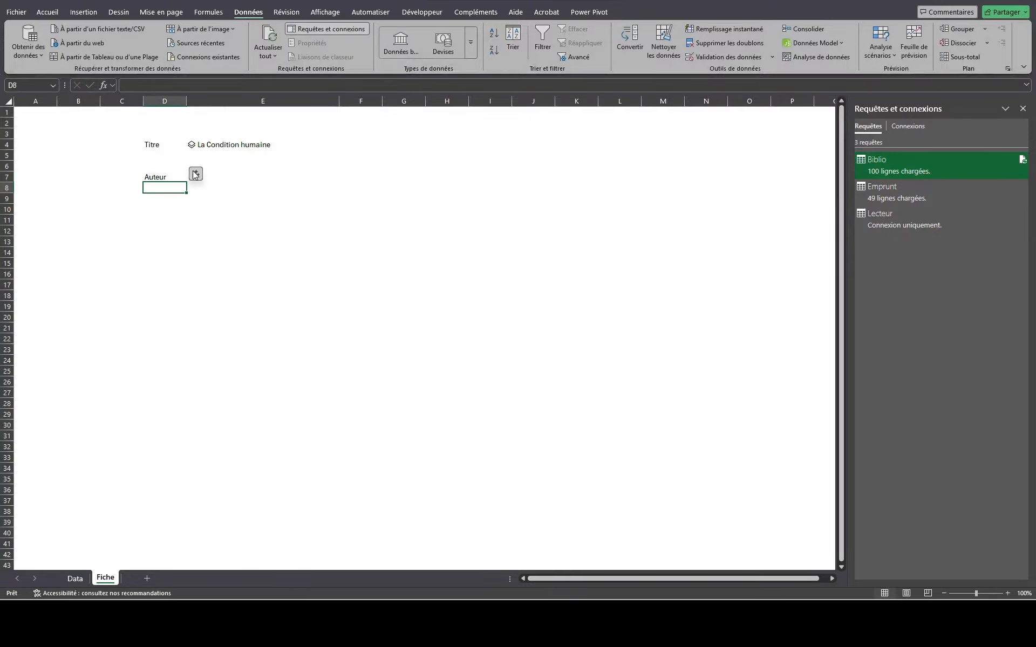
type("Date")
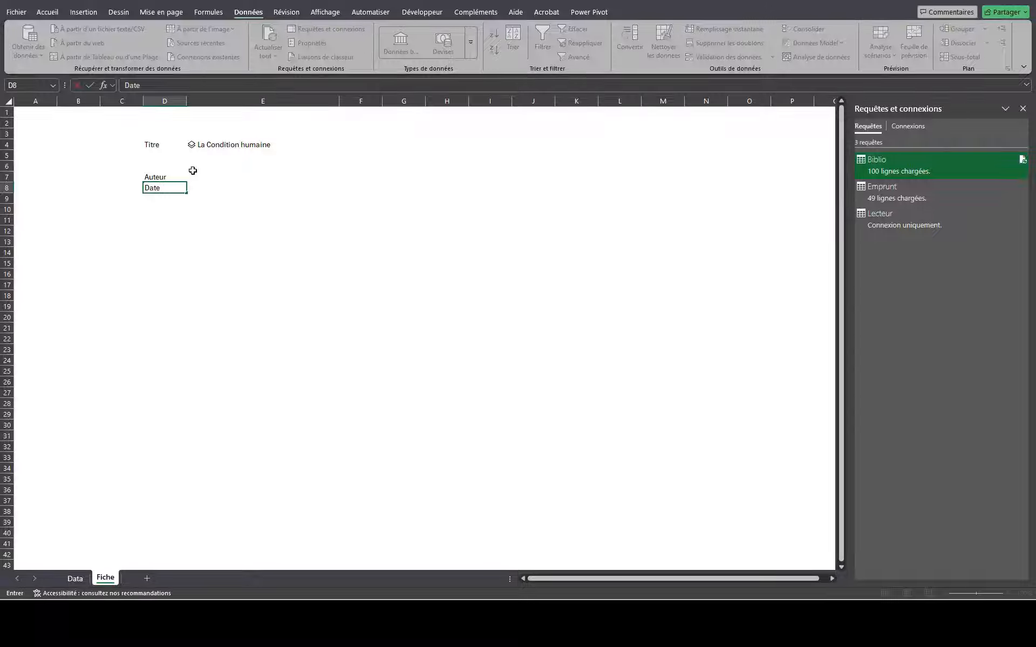
key("Up")
- Enter the formula =E4.Auteur in E7 to extract the author of the selected book
left_click(193, 171)
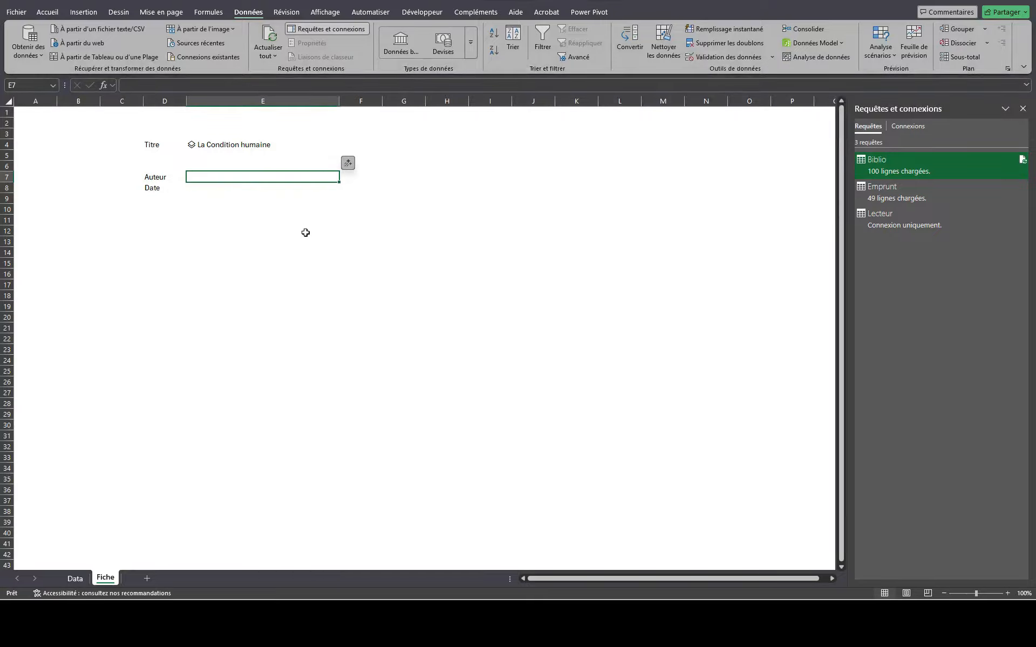
type("=")
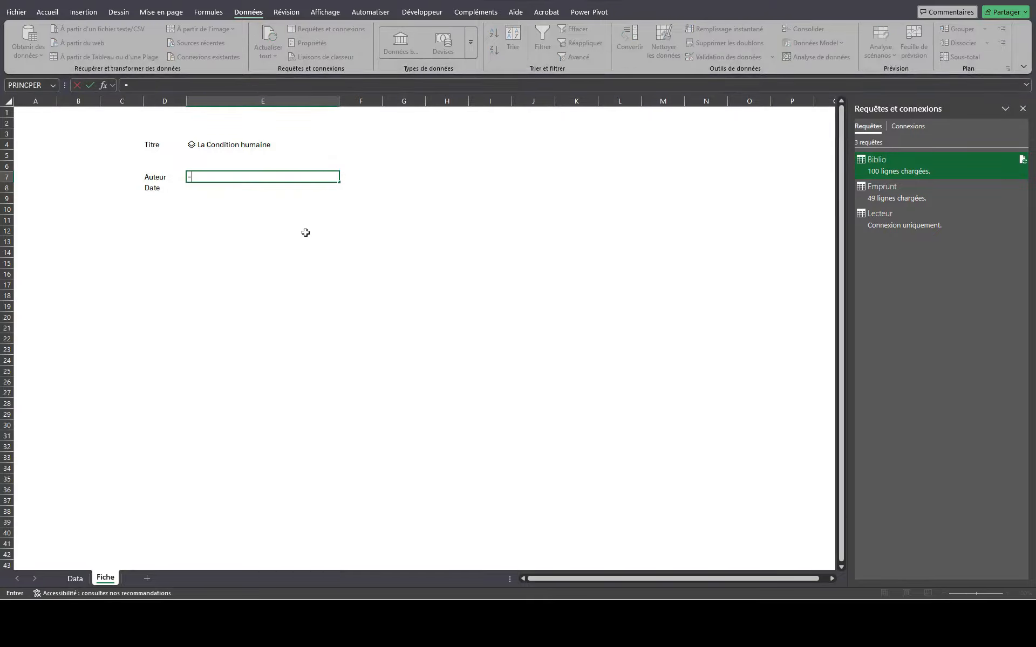
key("Up")
key("Up")
key("Up")
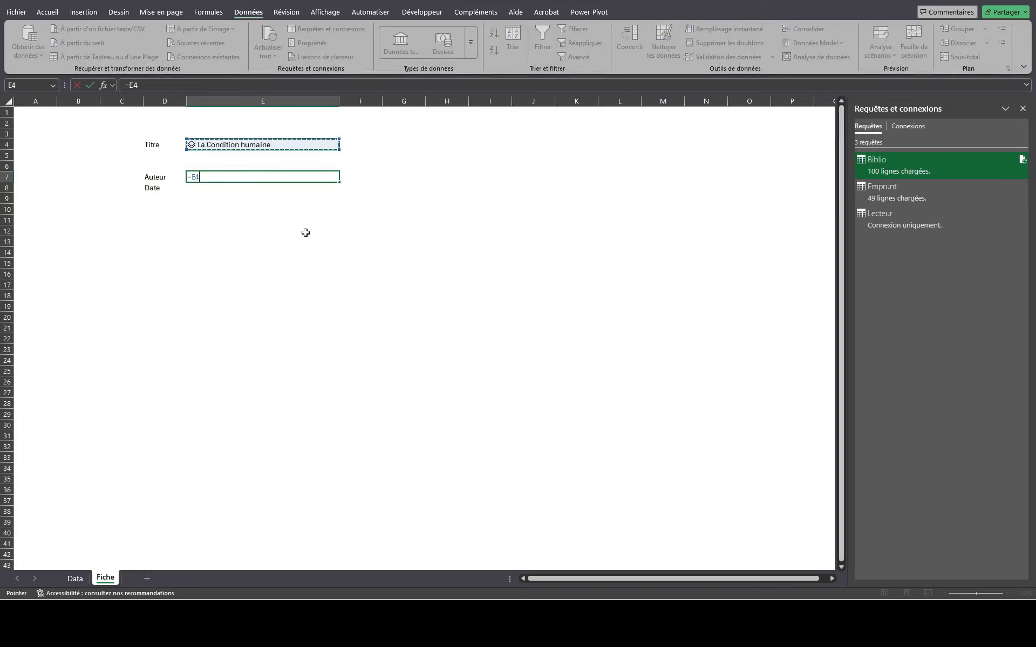
type(".")
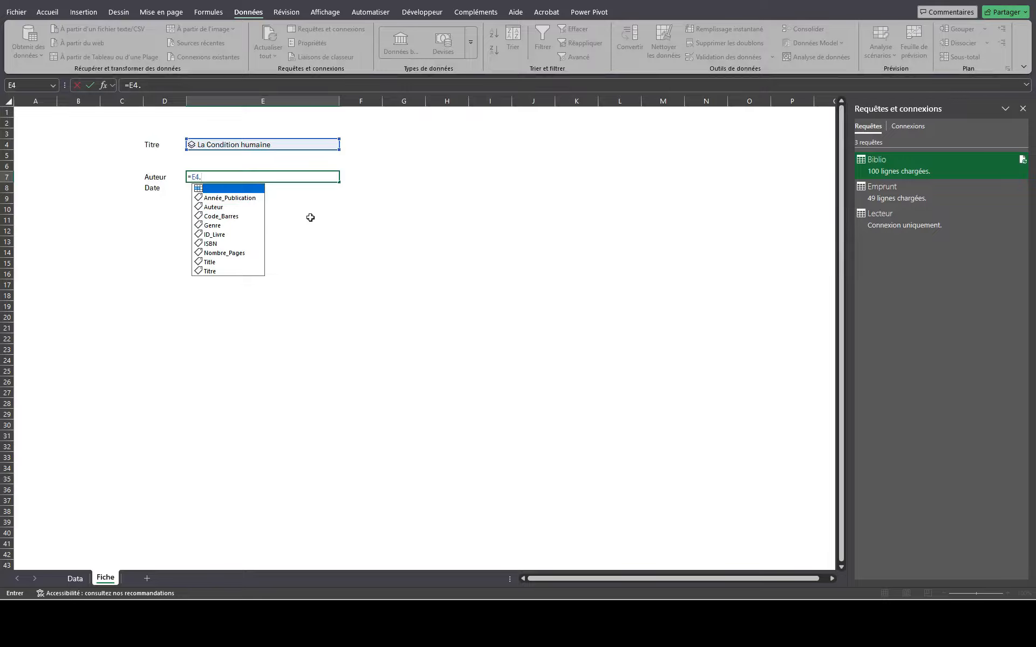
key("Down")
key("Down")
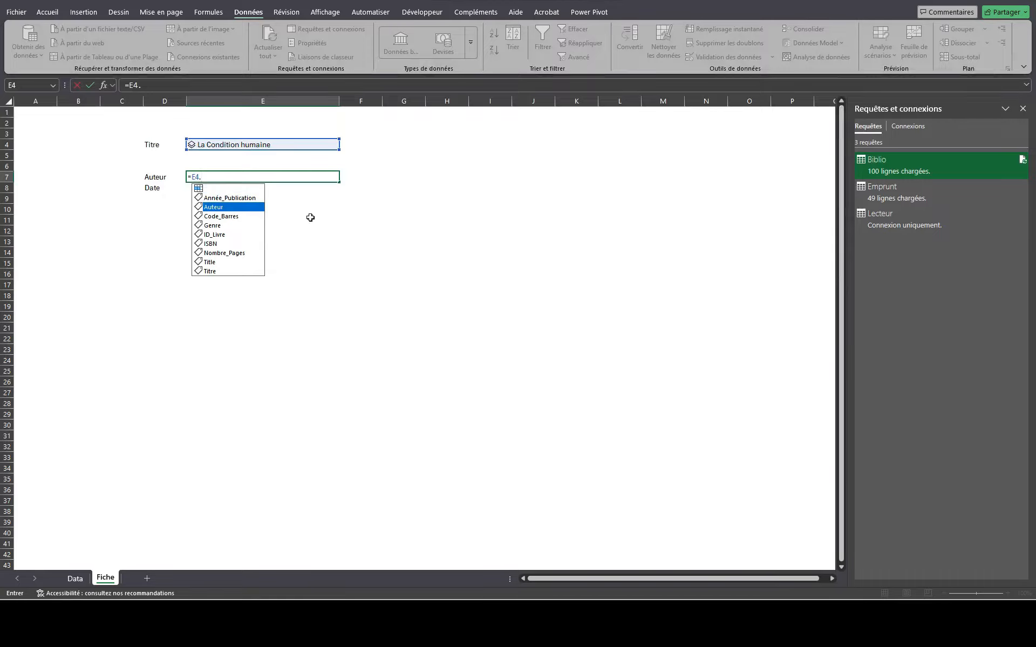
key("Tab")
key("Return")
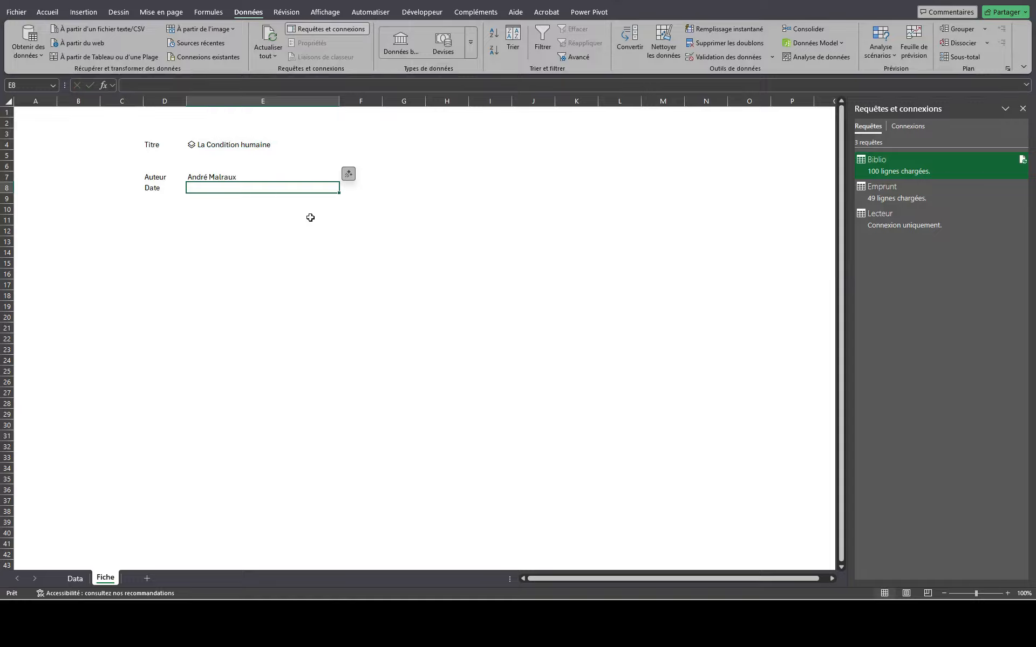
- Test the author formula by selecting "À la recherche du temps perdu" as the title in E4
left_click(309, 145)
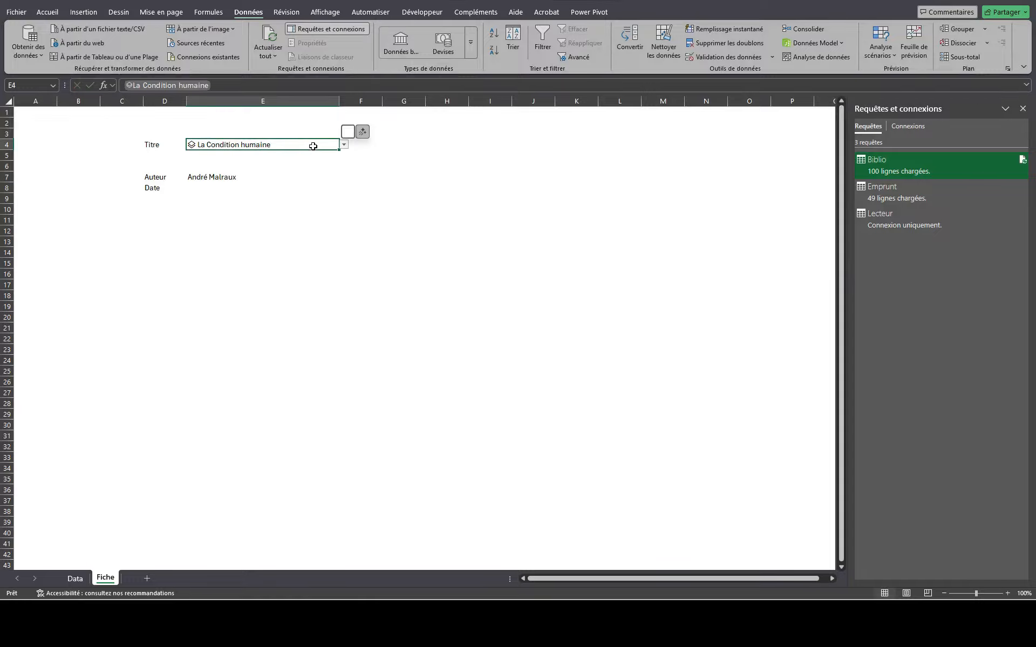
left_click(343, 145)
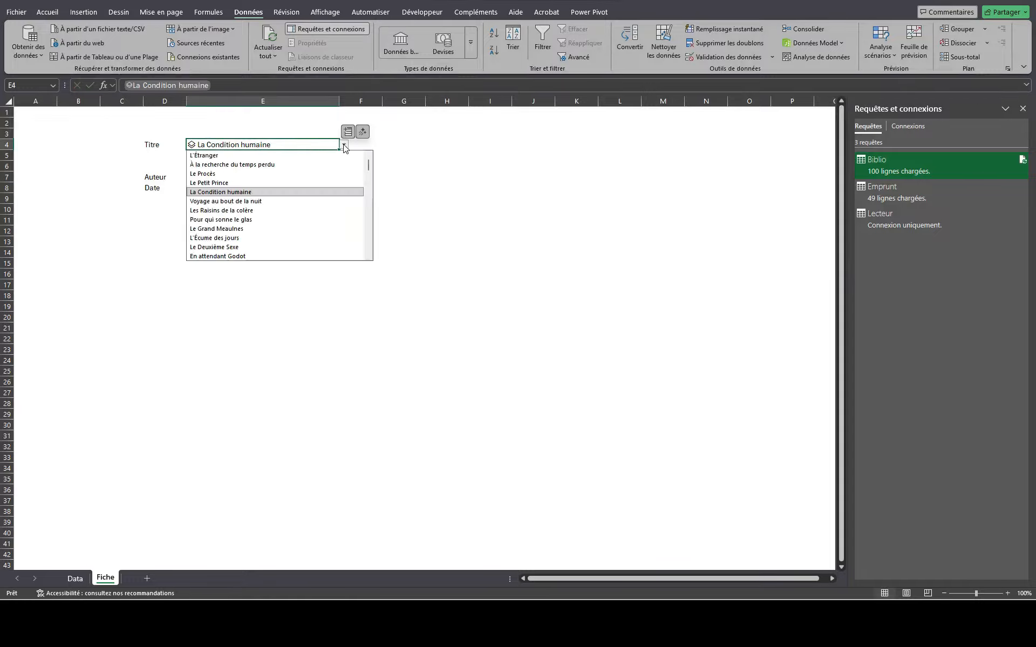
left_click(314, 163)
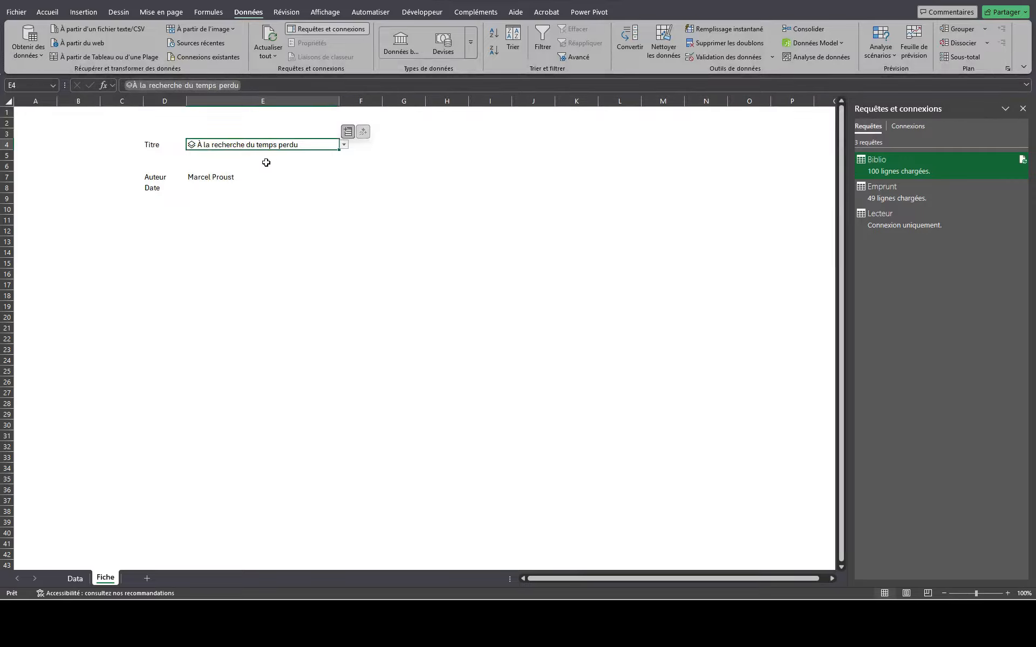
- Enter the formula =E4.Année_Publication in E8 to extract the publication year of the selected book
left_click(234, 188)
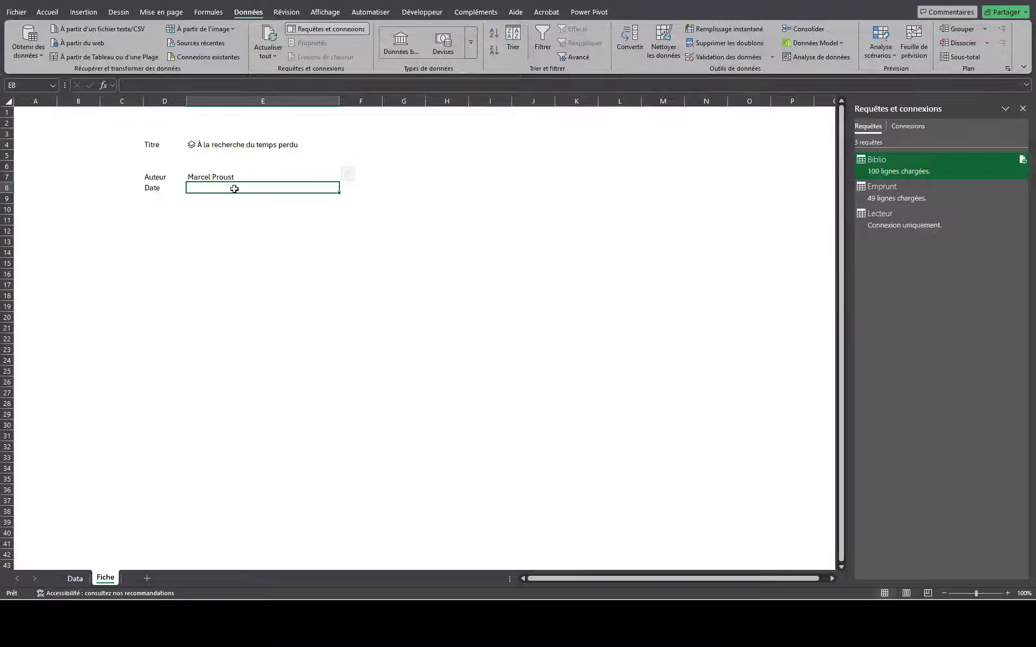
type("=")
key("Up")
key("Up")
key("Up")
key("Up")
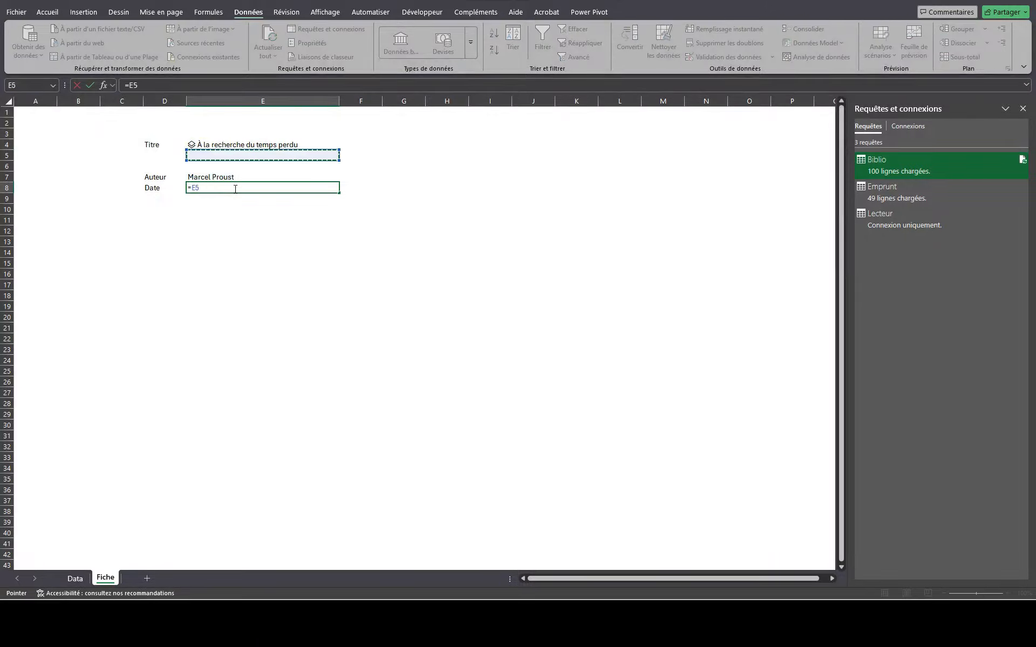
type(".")
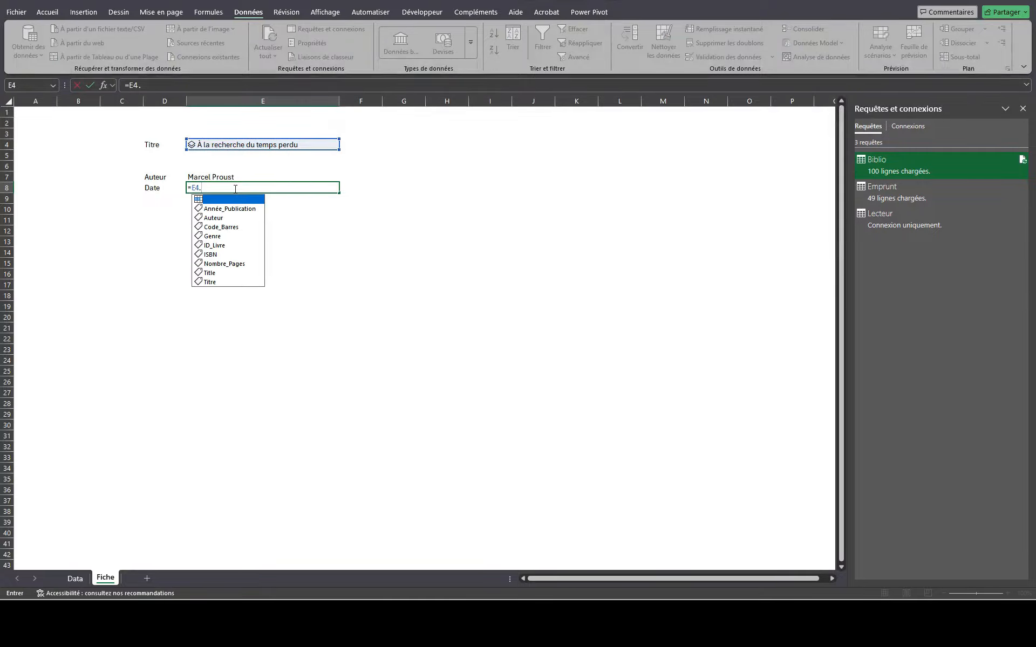
key("Down")
key("Tab")
key("Return")
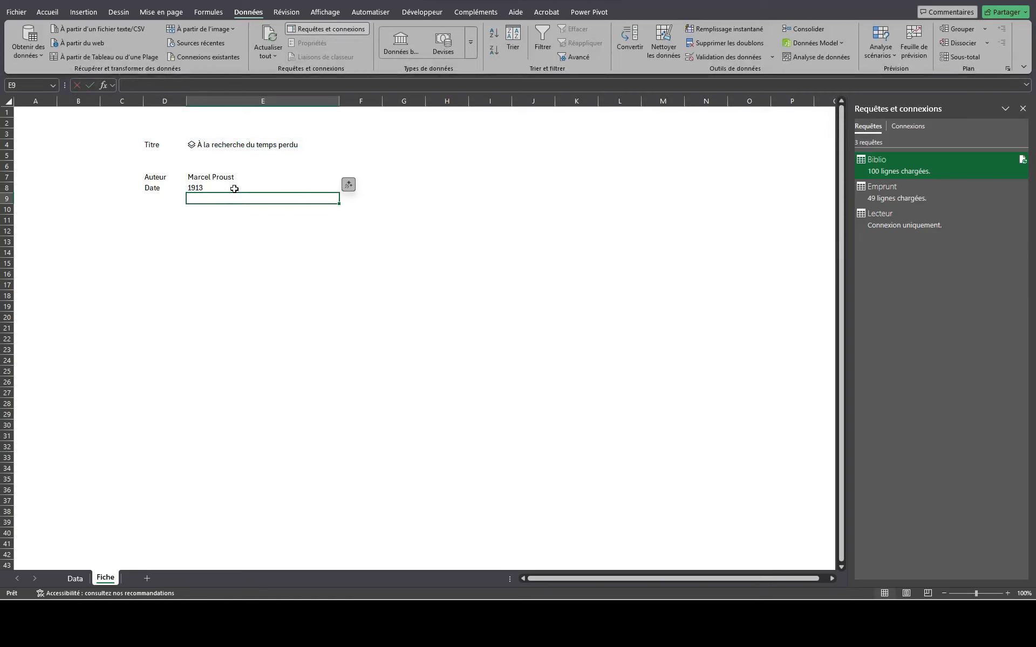
- Select "Le Procès" as the title in E4 and close the queries and connections pane
left_click(290, 146)
left_click(344, 144)
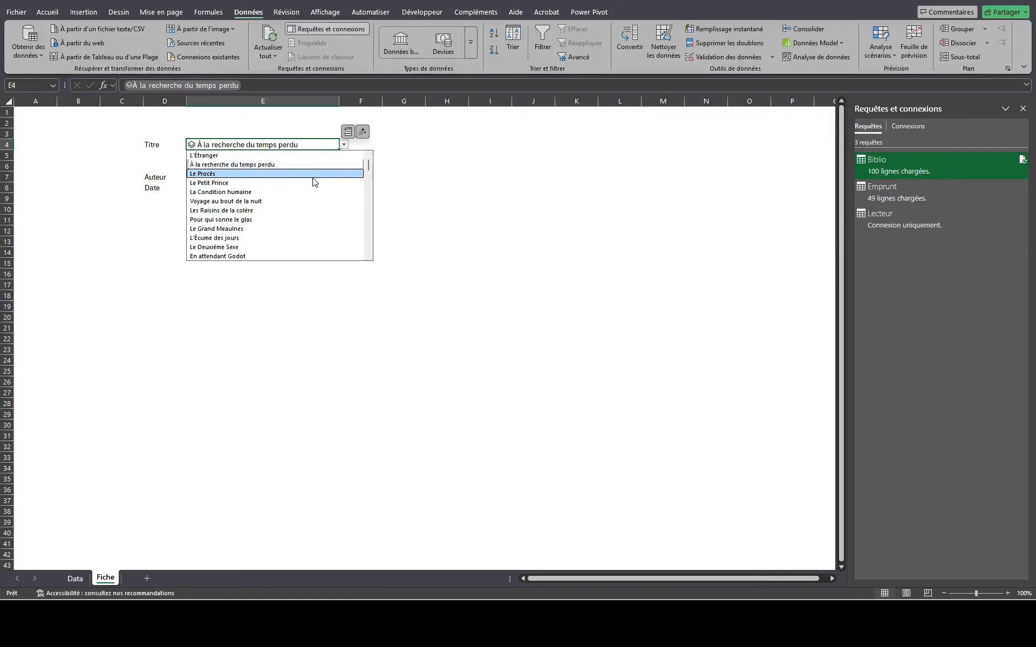
left_click(318, 174)
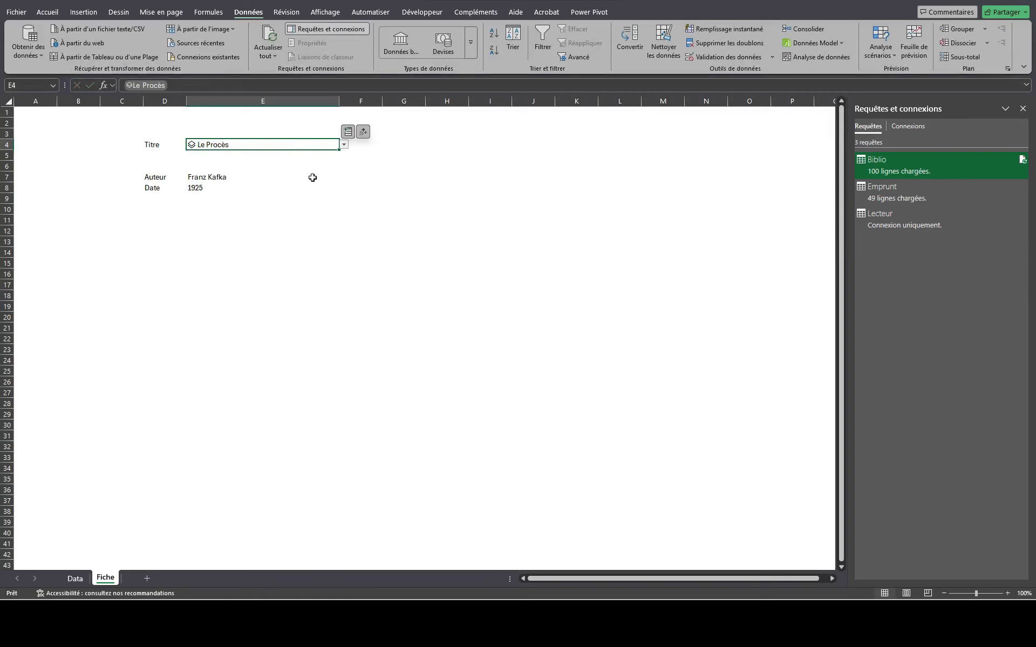
left_click(1023, 108)
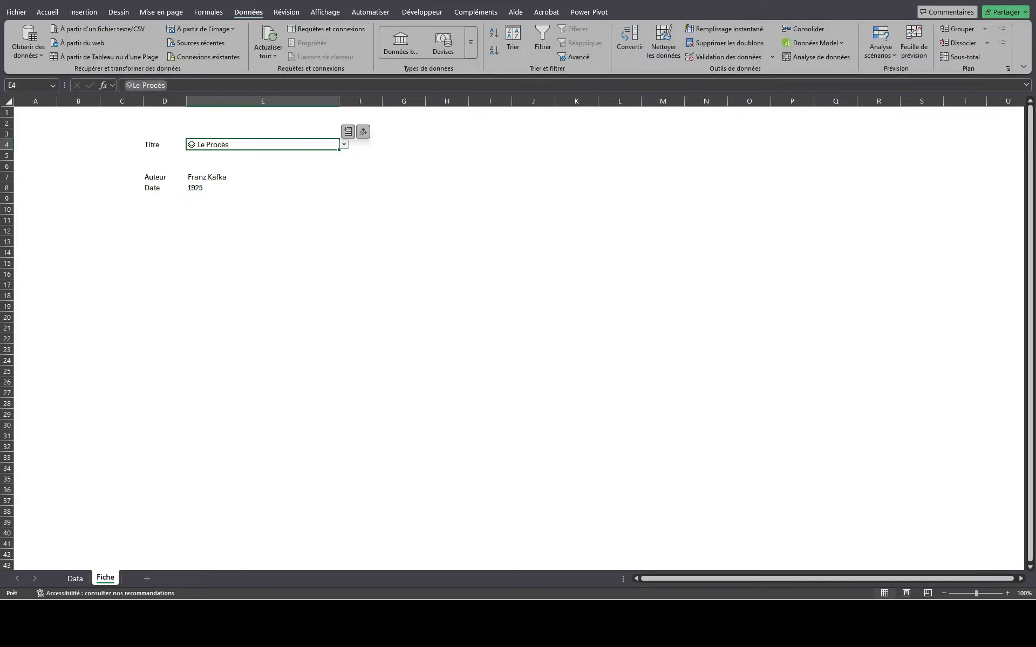
- Switch the title in E4 to "La Condition humaine" and select the empty cell H4
left_click(344, 145)
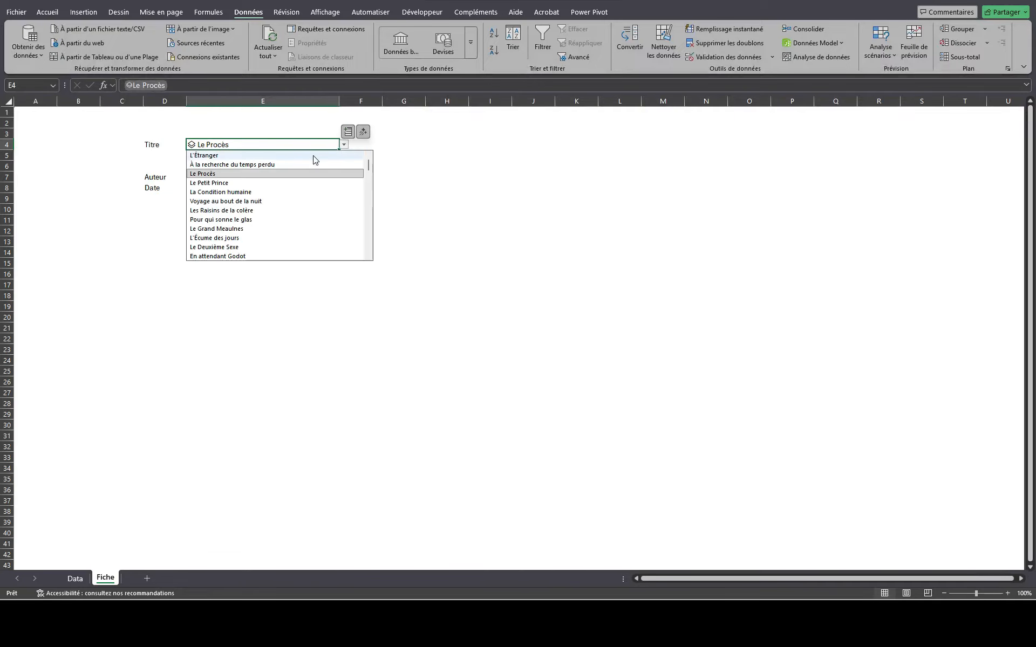
left_click(273, 192)
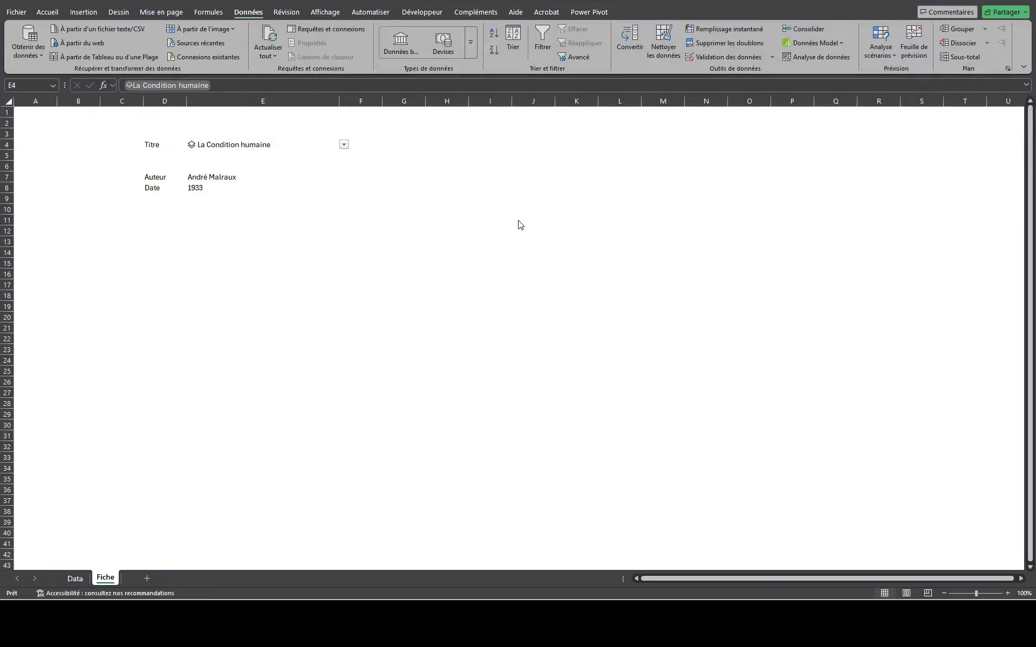
left_click(444, 140)
left_click(446, 143)
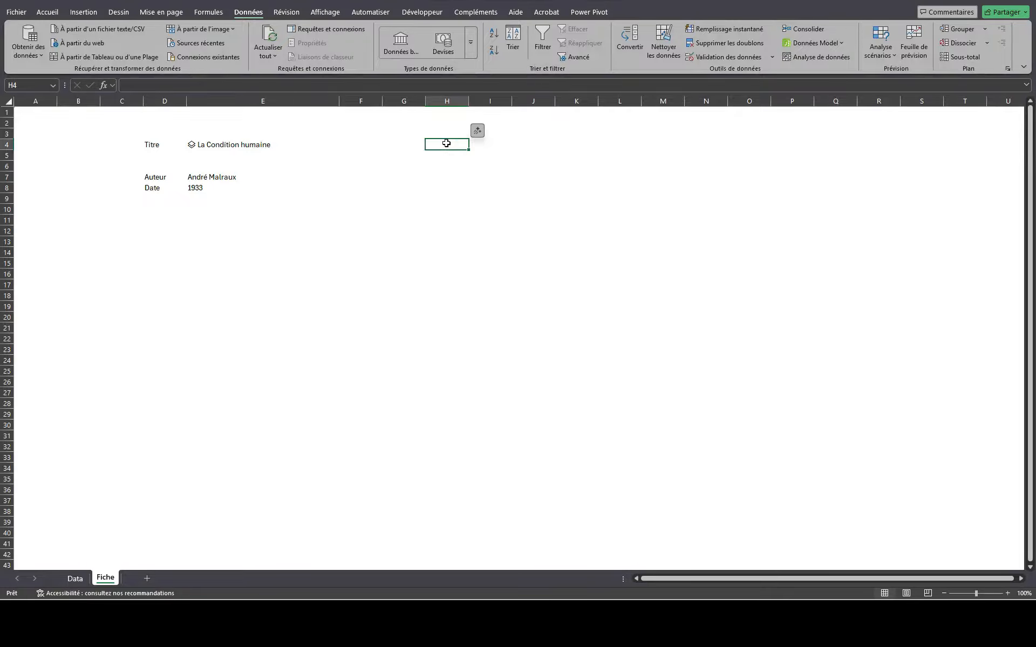
- Compare the book record in E4 with the Biblio record in B3 and the Emprunt record in G3 of the Data sheet
left_click(210, 148)
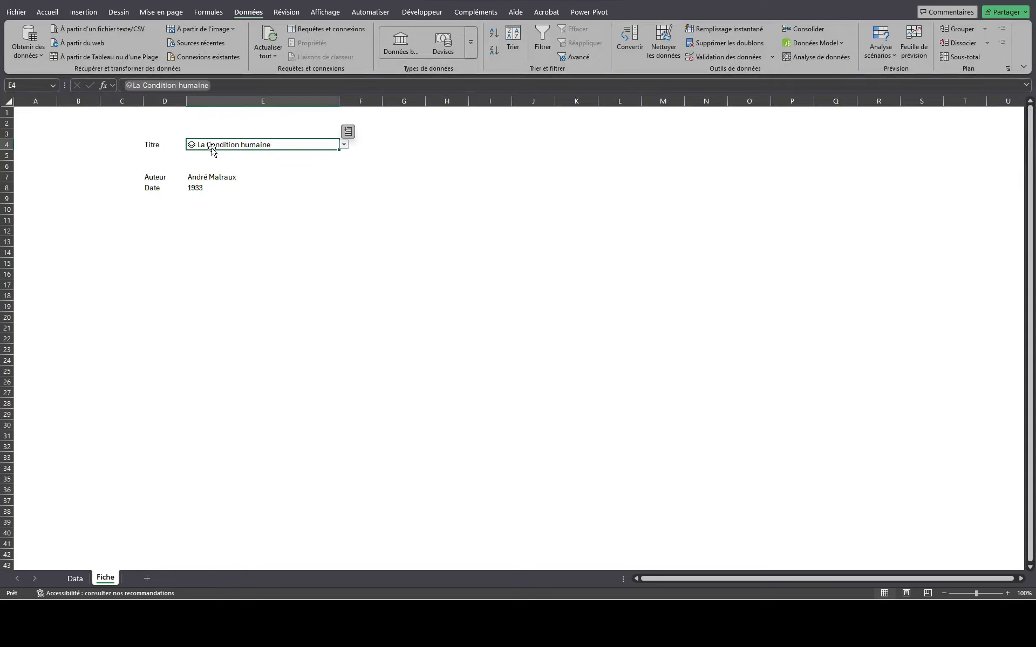
left_click(75, 578)
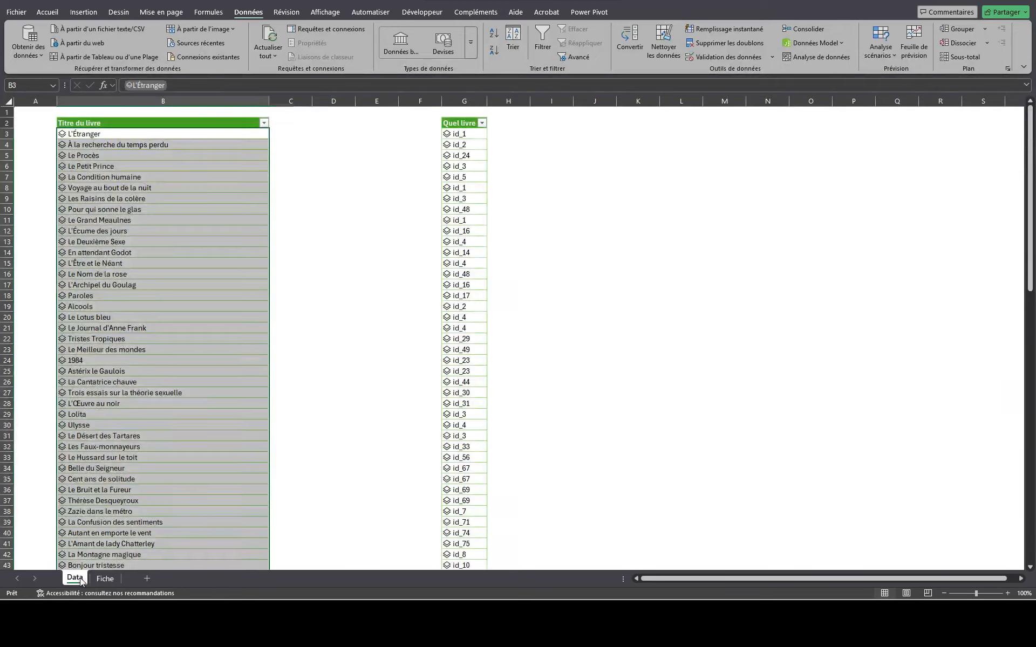
left_click(63, 135)
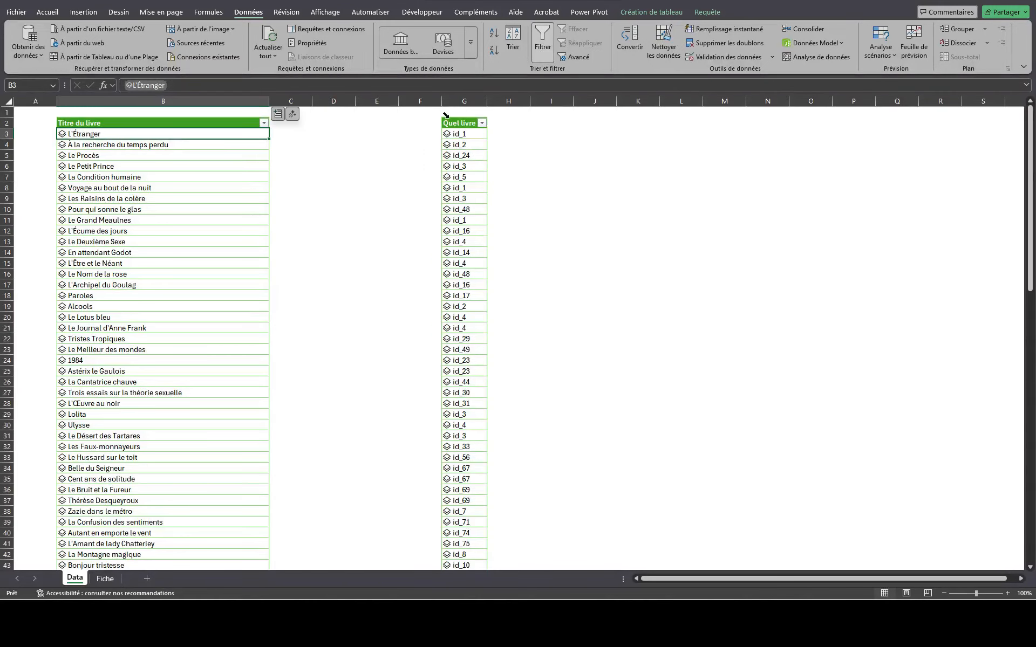
left_click(466, 134)
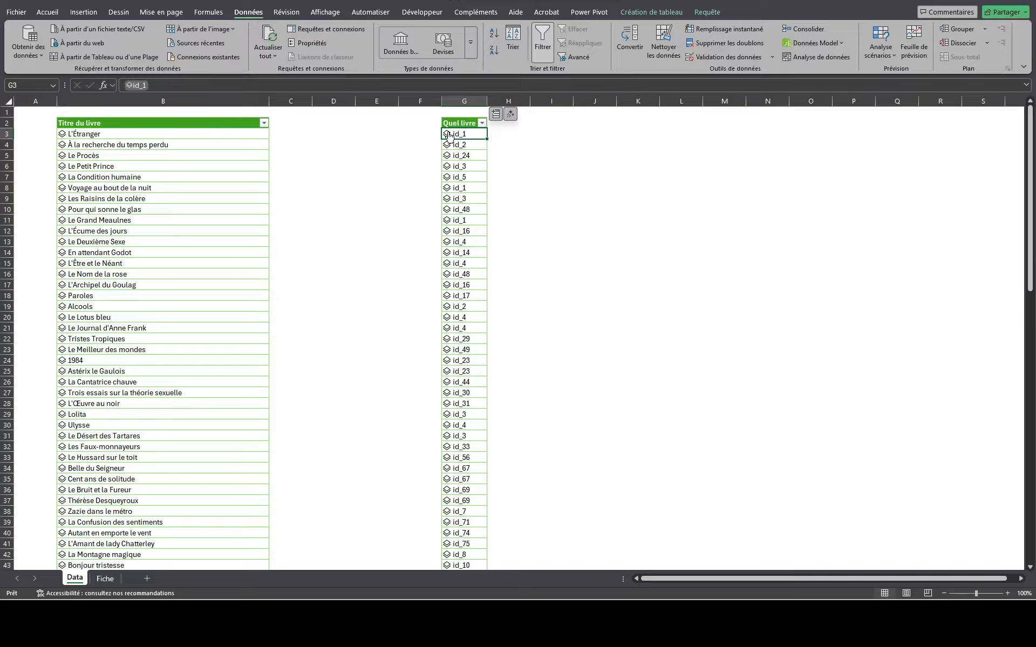
- Inspect the Emprunt record details in G3 and the Biblio record in B3 on the Data sheet
left_click(447, 134)
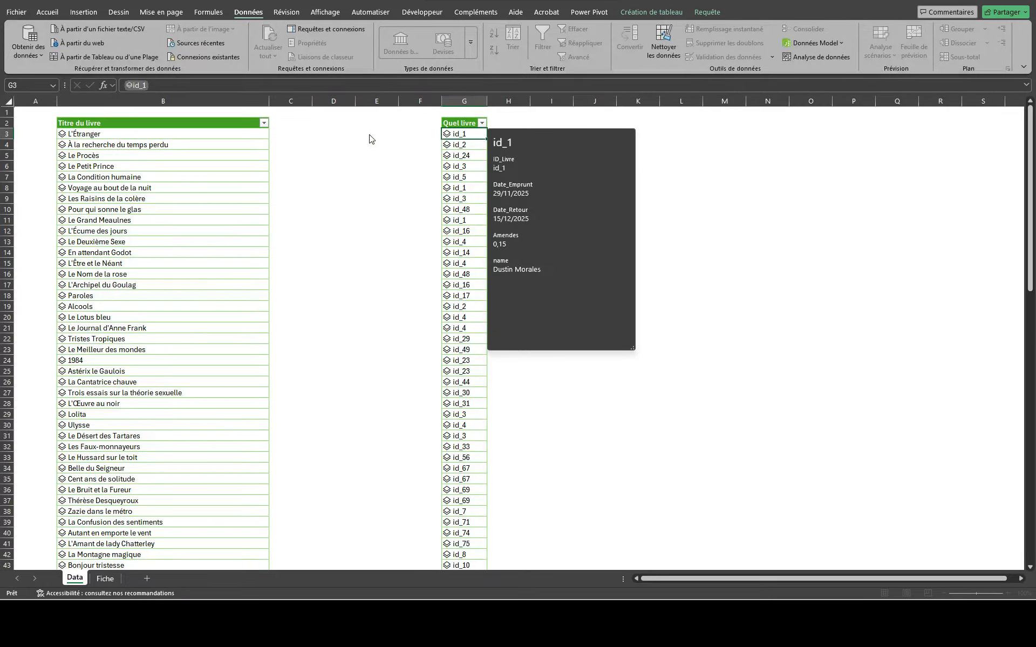
left_click(189, 137)
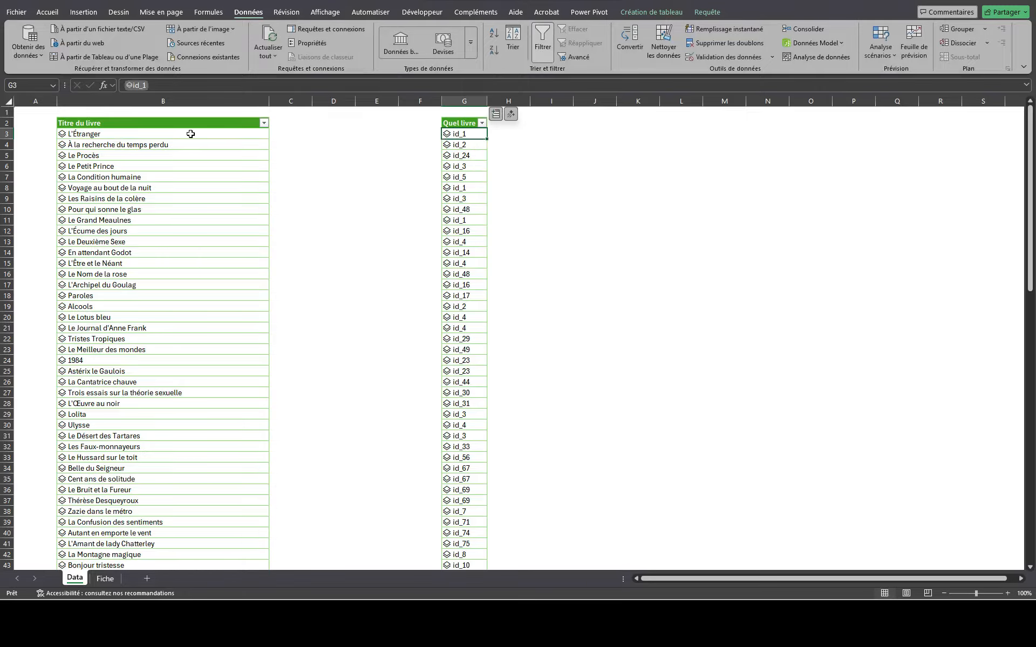
left_click(190, 134)
left_click(63, 133)
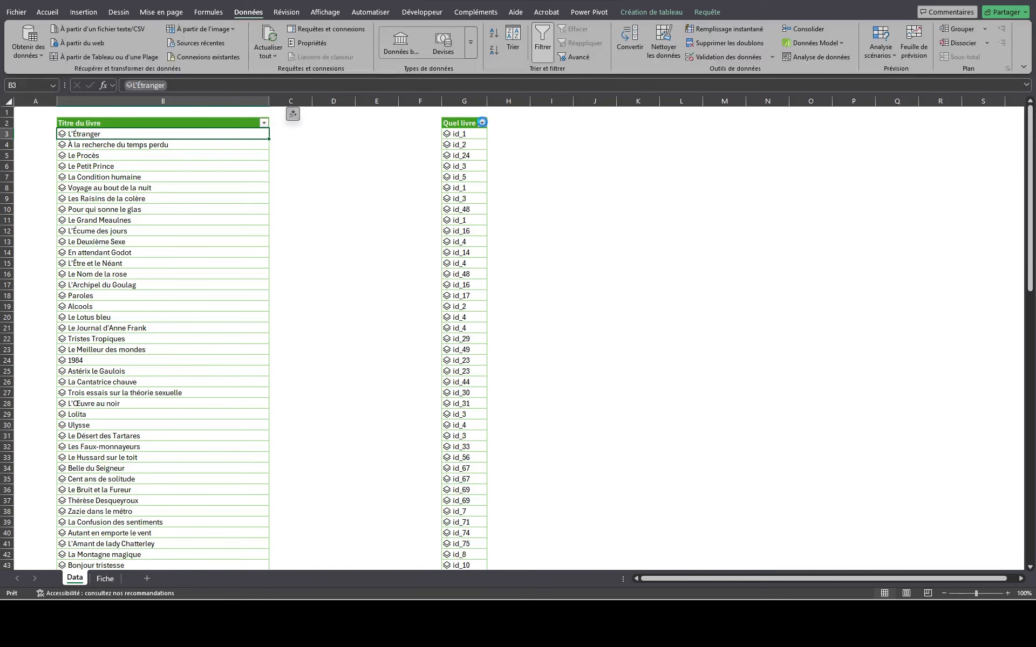
- Filter the Quel livre column to show only id_1, and clear that filter
left_click(482, 123)
left_click(373, 292)
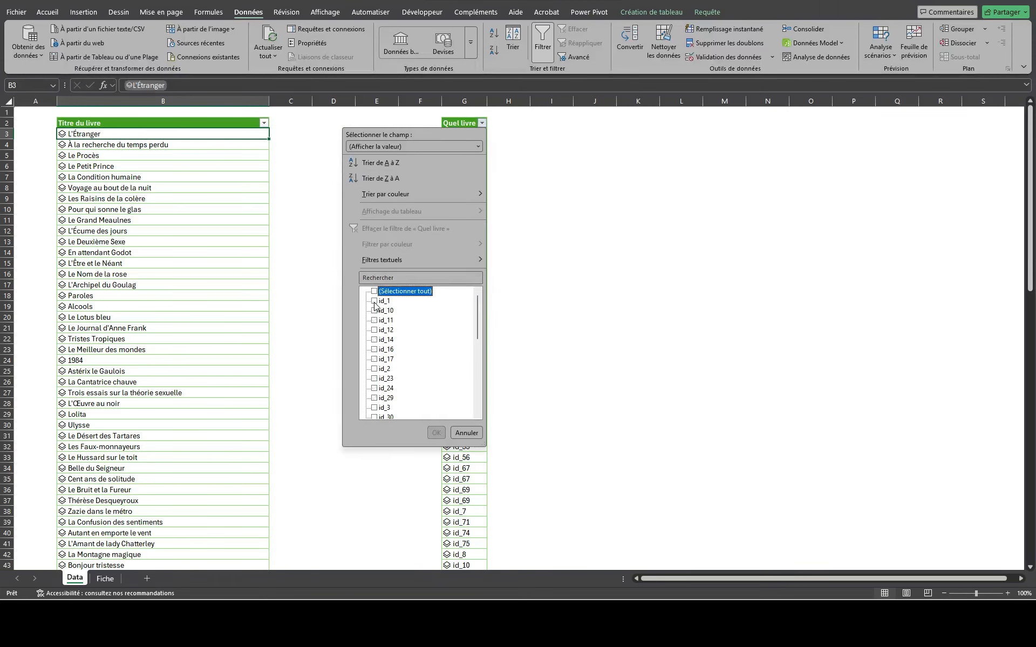
left_click(374, 300)
left_click(436, 433)
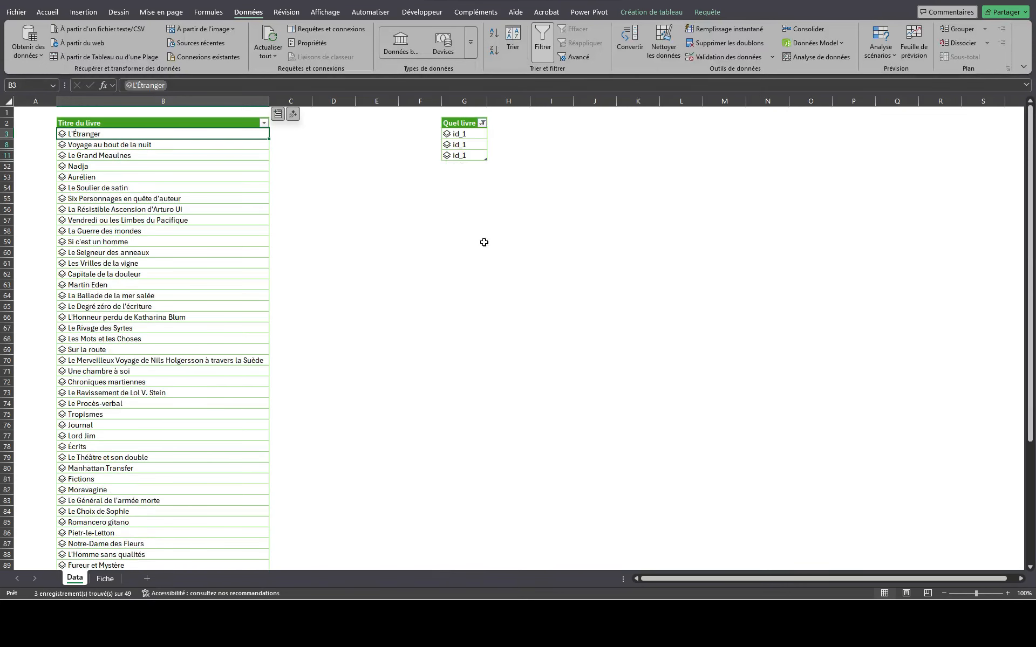
left_click(481, 123)
left_click(398, 230)
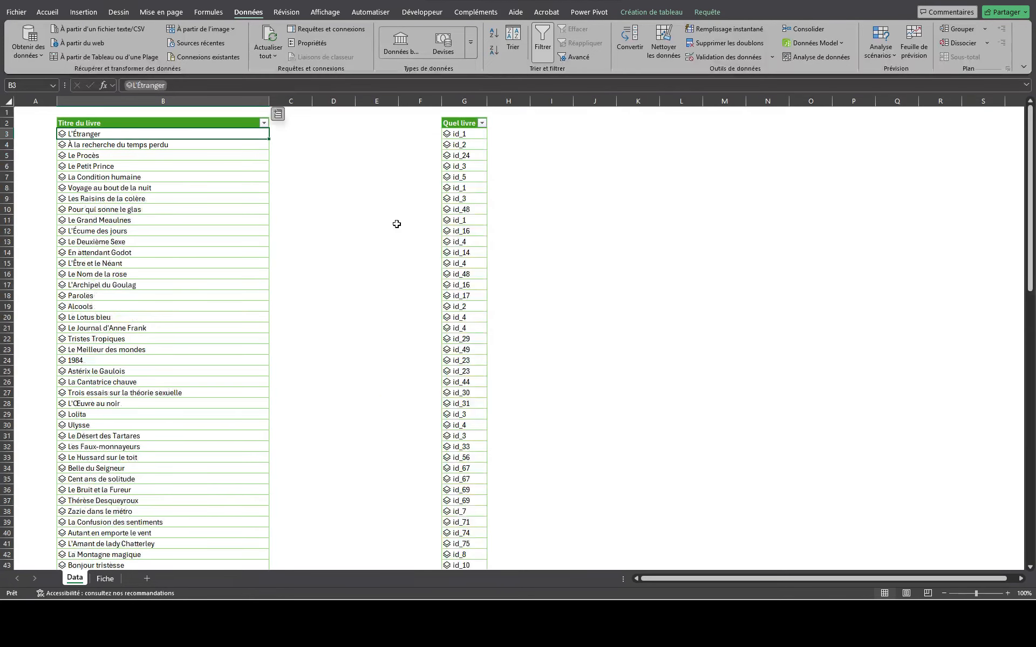
left_click(108, 577)
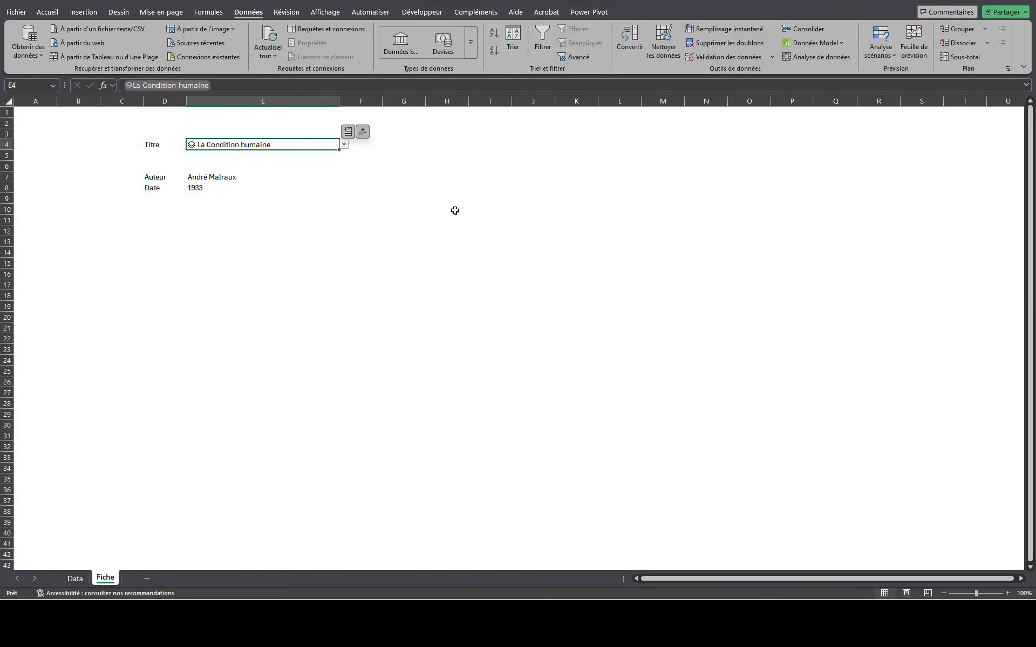
left_click(458, 144)
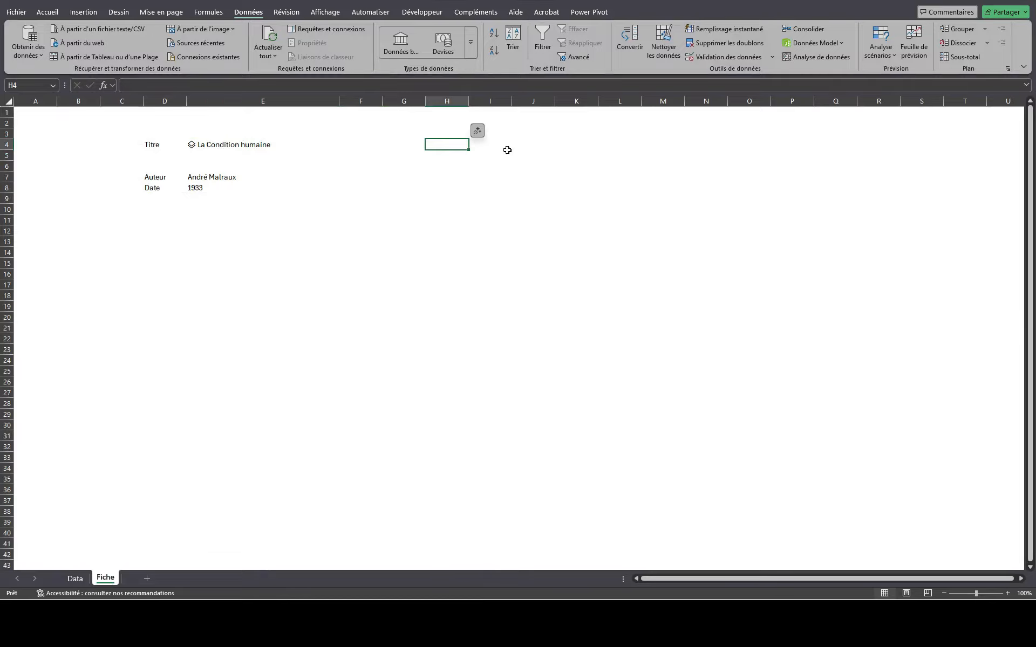
type("=fil")
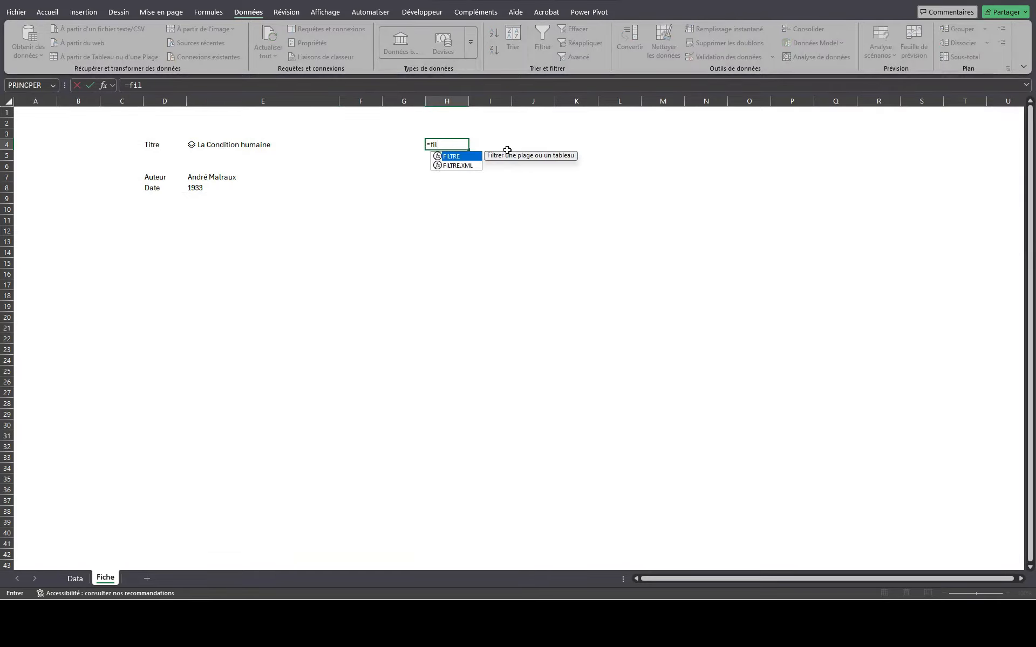
type("tr")
key("Tab")
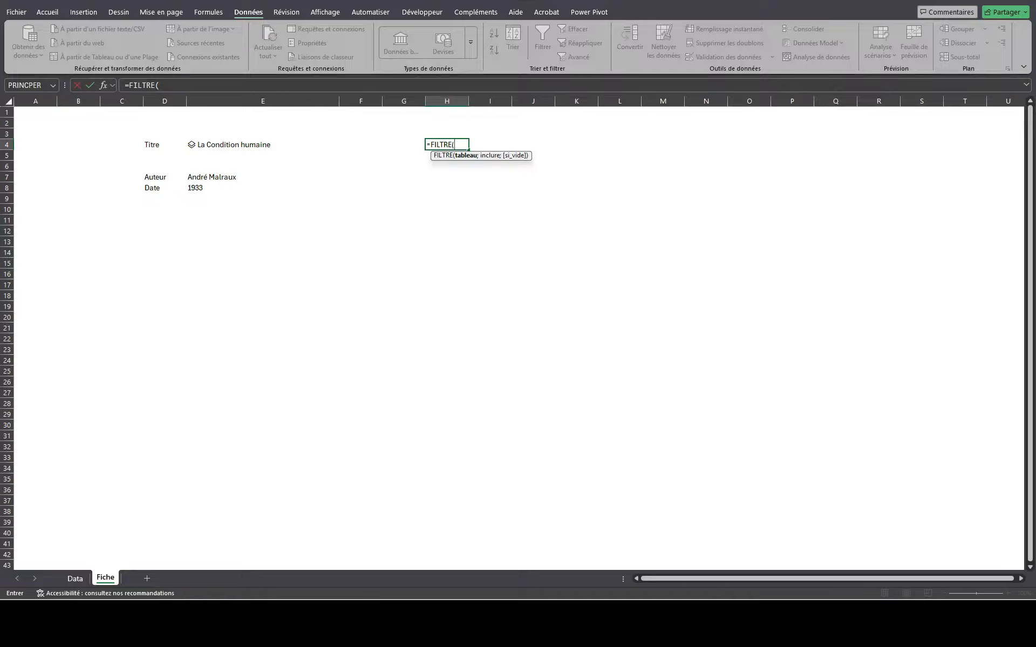
key("ctrl+Page_Up")
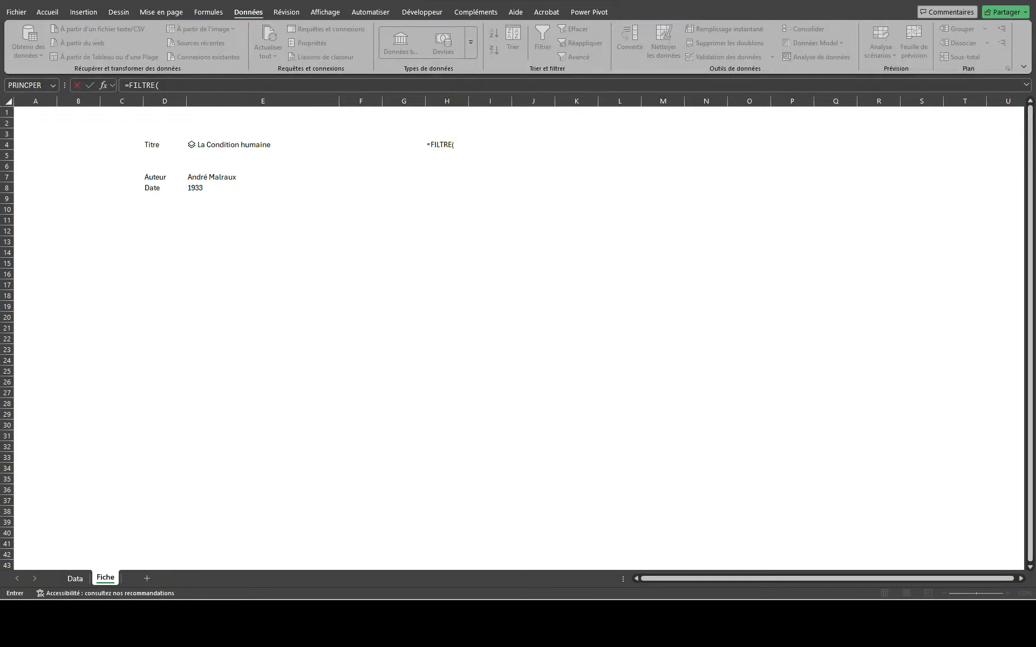
left_click(75, 579)
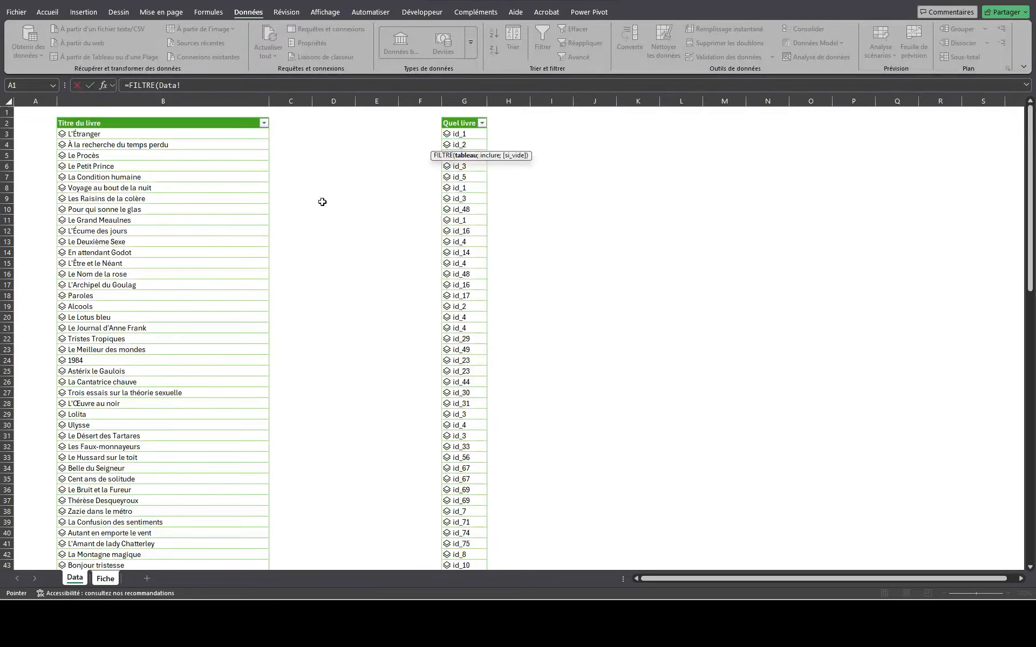
left_click(482, 133)
key("Escape")
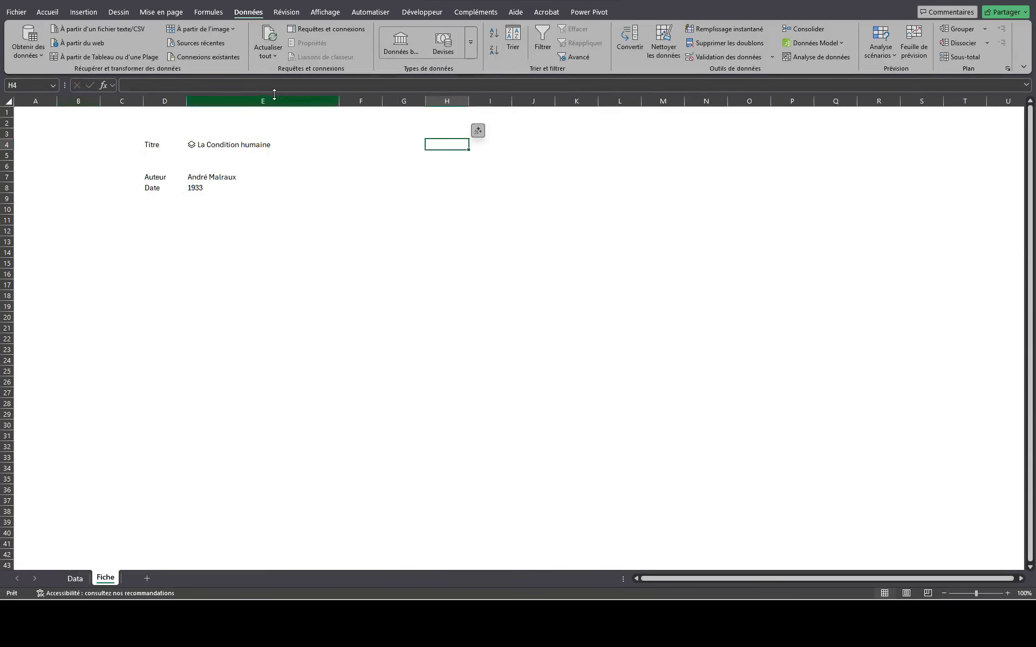
- Check the table names assigned to the Quel livre and Titre du livre tables on the Data sheet
left_click(75, 579)
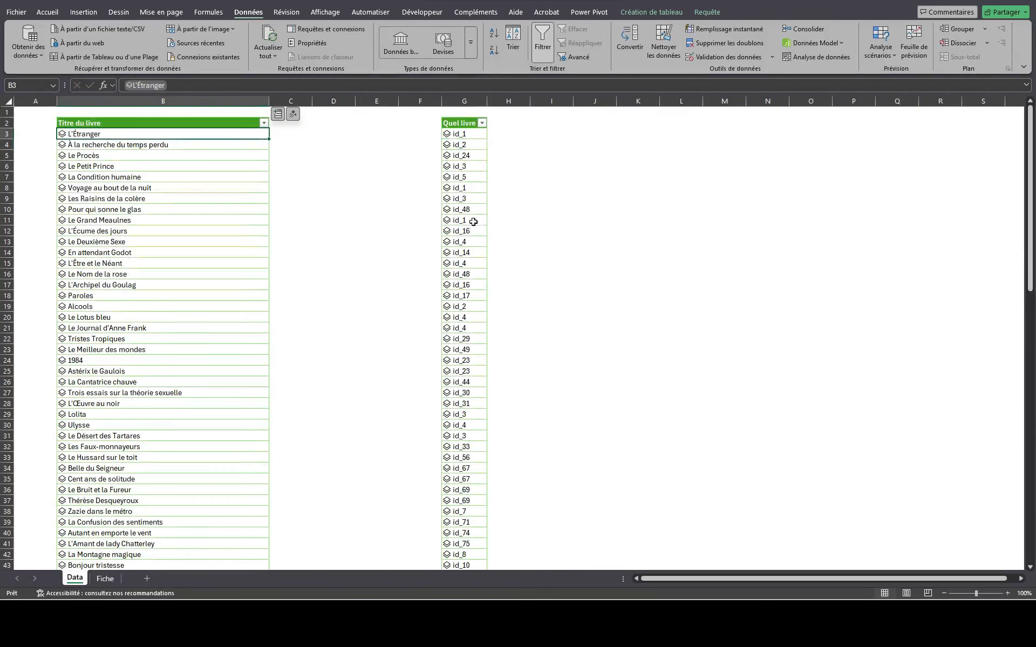
left_click(475, 135)
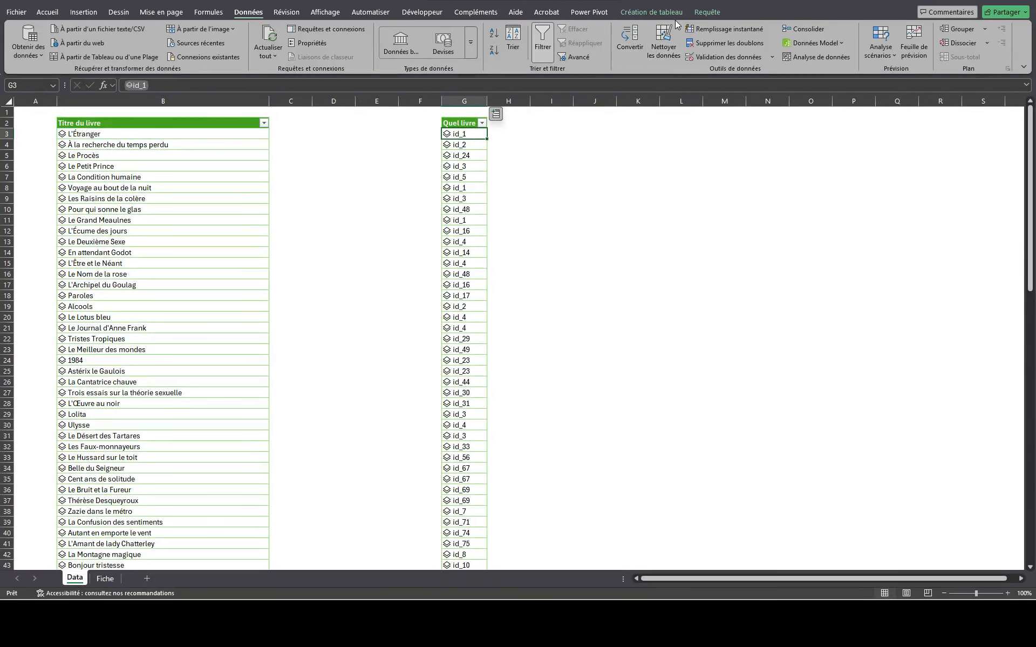
left_click(656, 12)
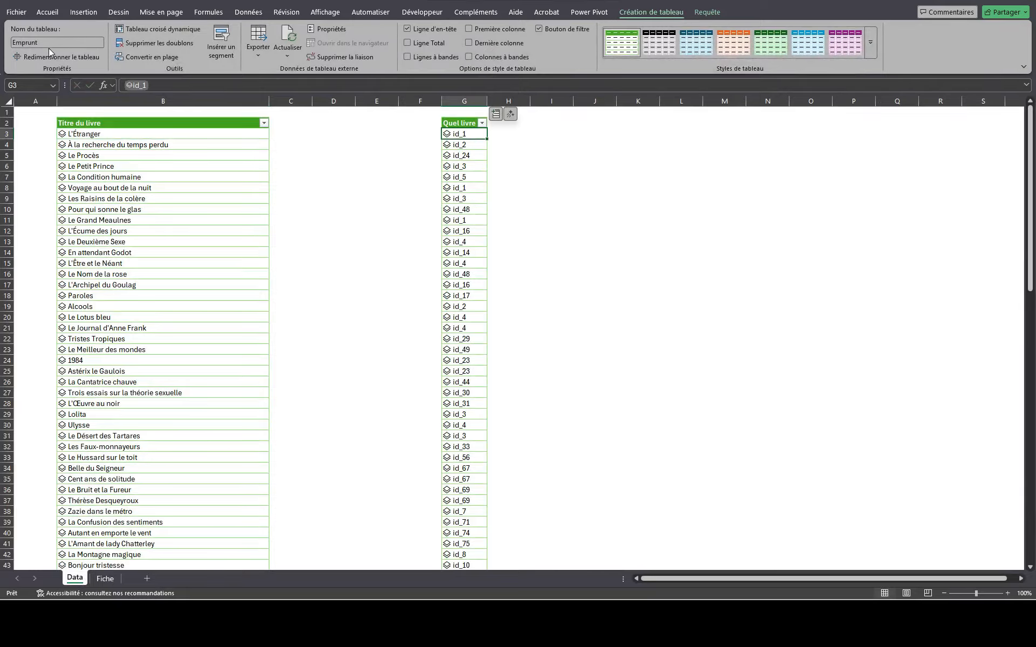
left_click(119, 133)
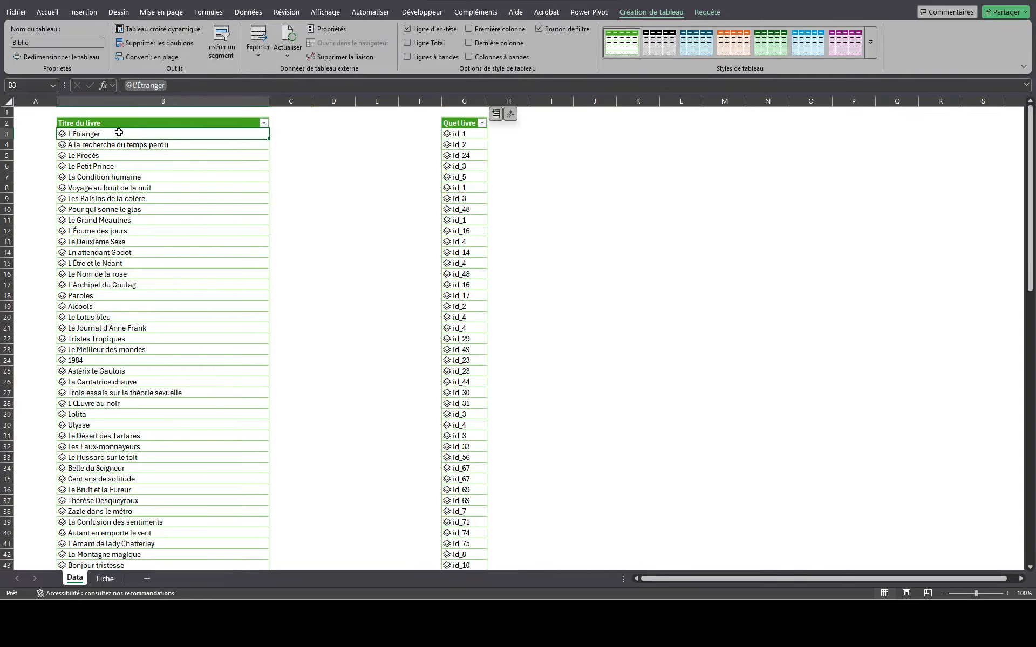
left_click(452, 134)
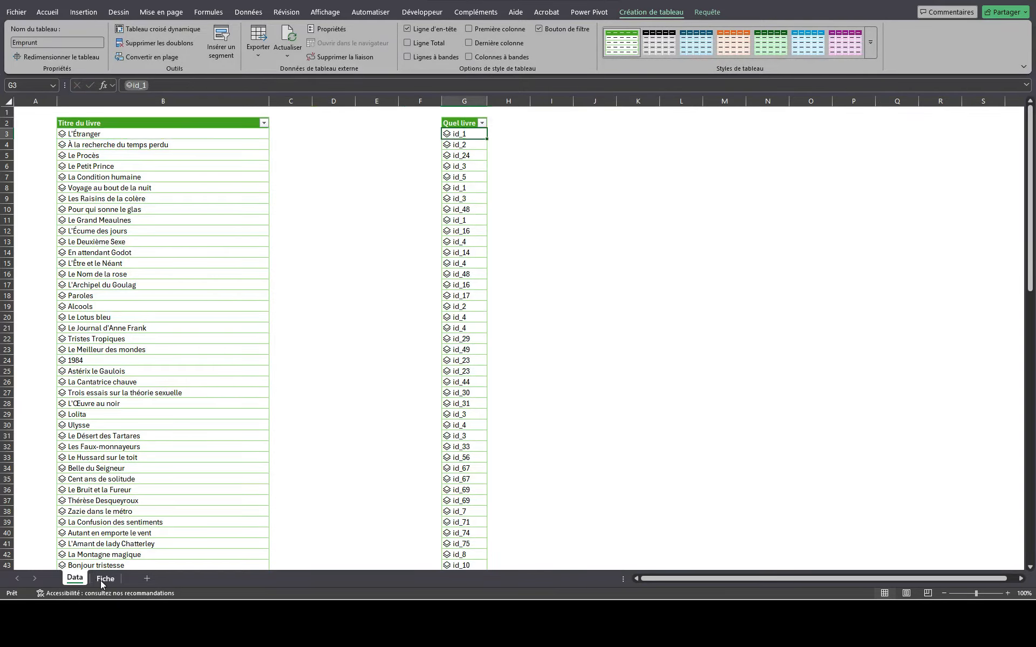
- Start a FILTRE formula in H4 of the Fiche sheet with Emprunt[Quel livre] as the array to filter
left_click(104, 579)
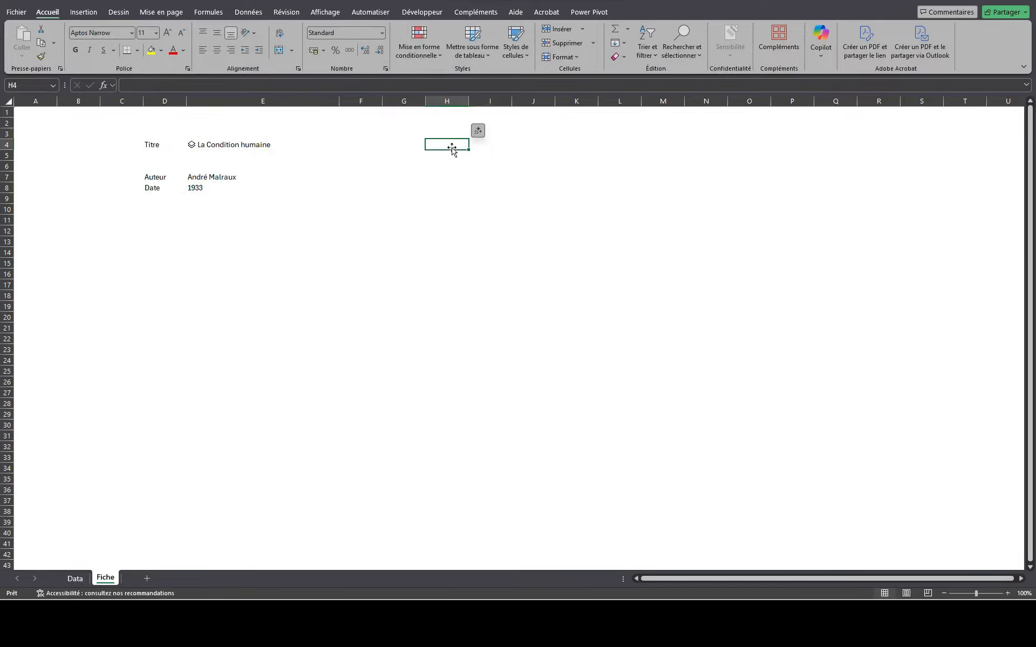
type("=filtre")
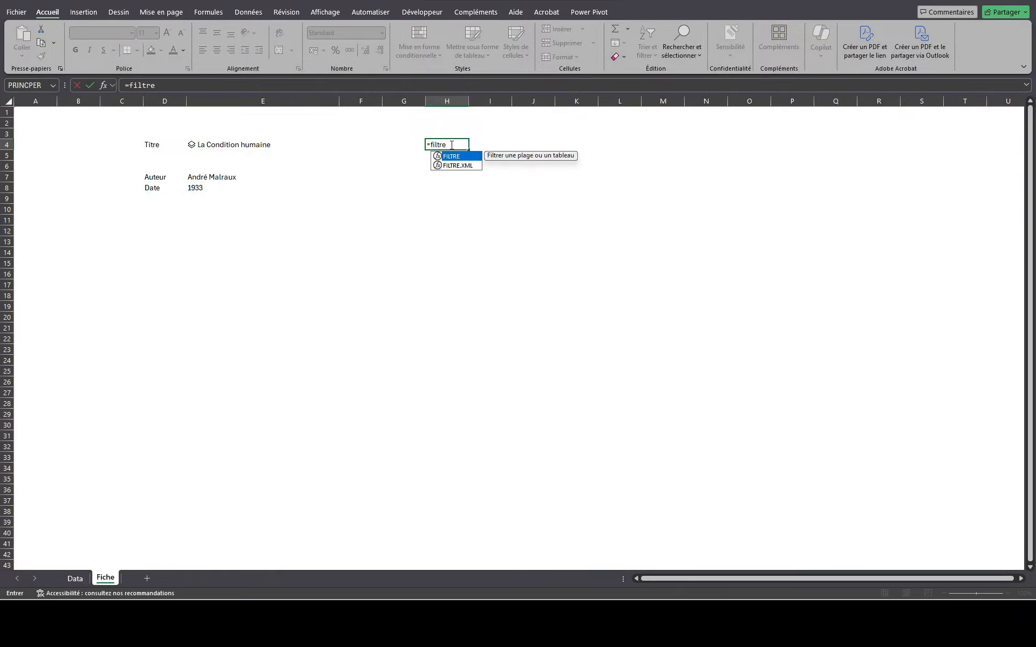
key("Tab")
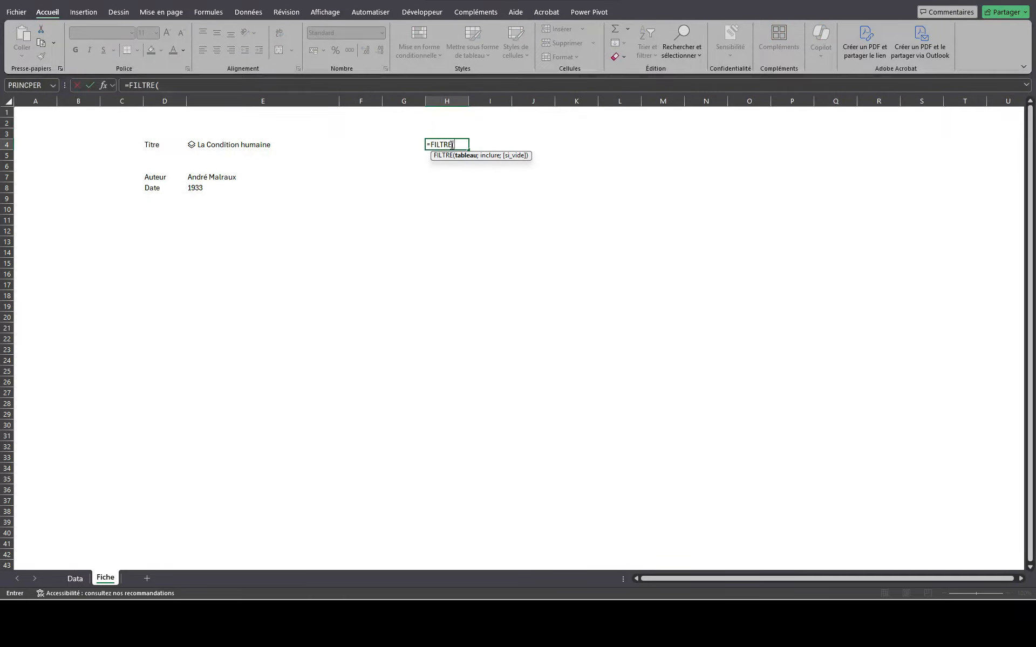
type("emp")
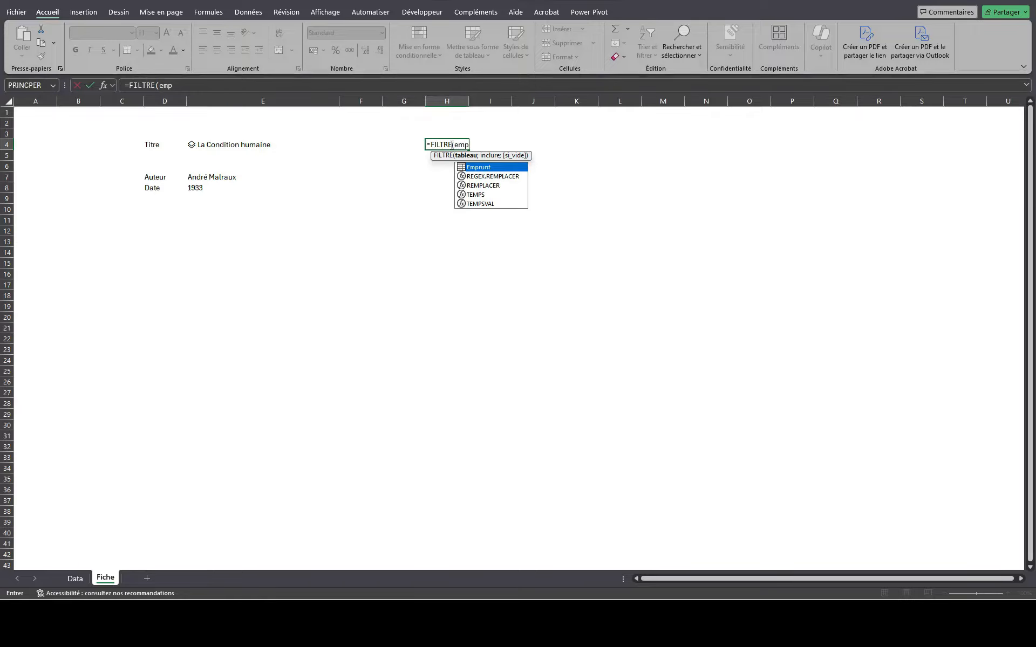
key("Tab")
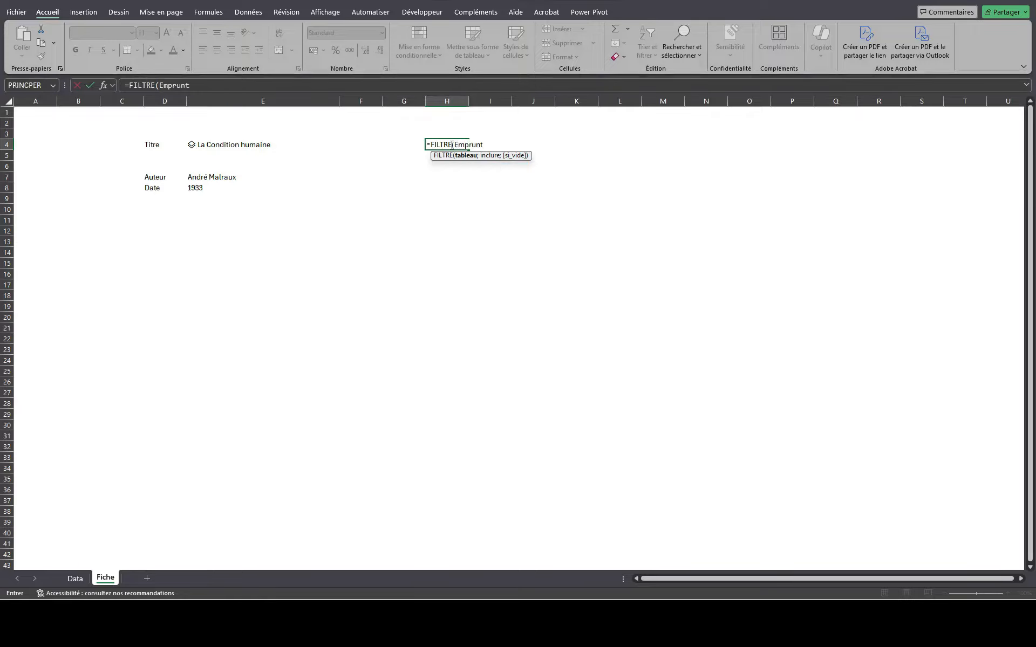
type("[")
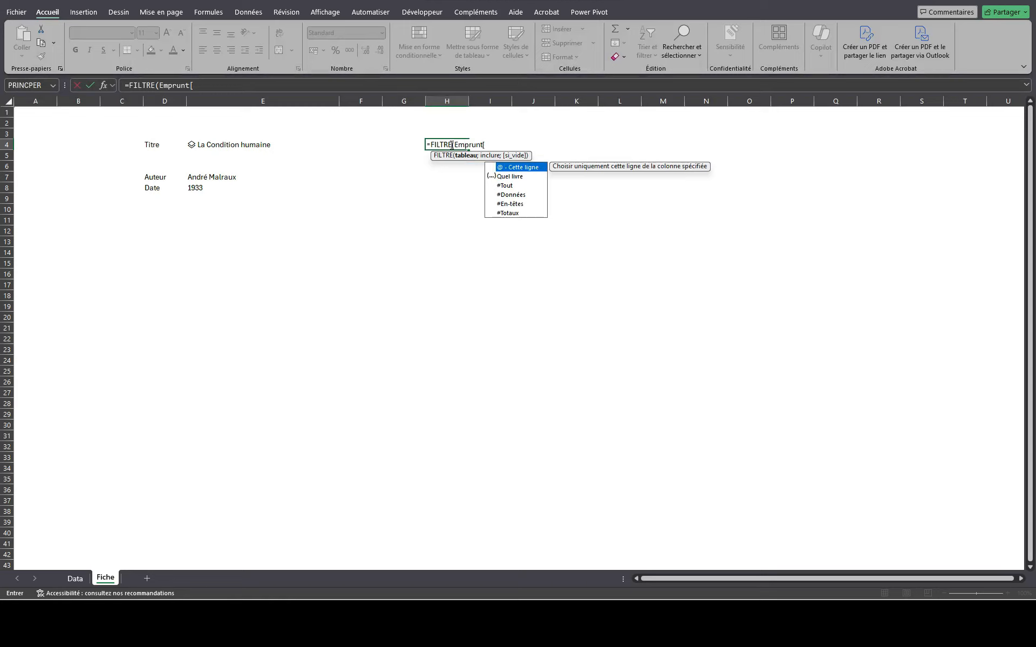
key("Down")
key("Tab")
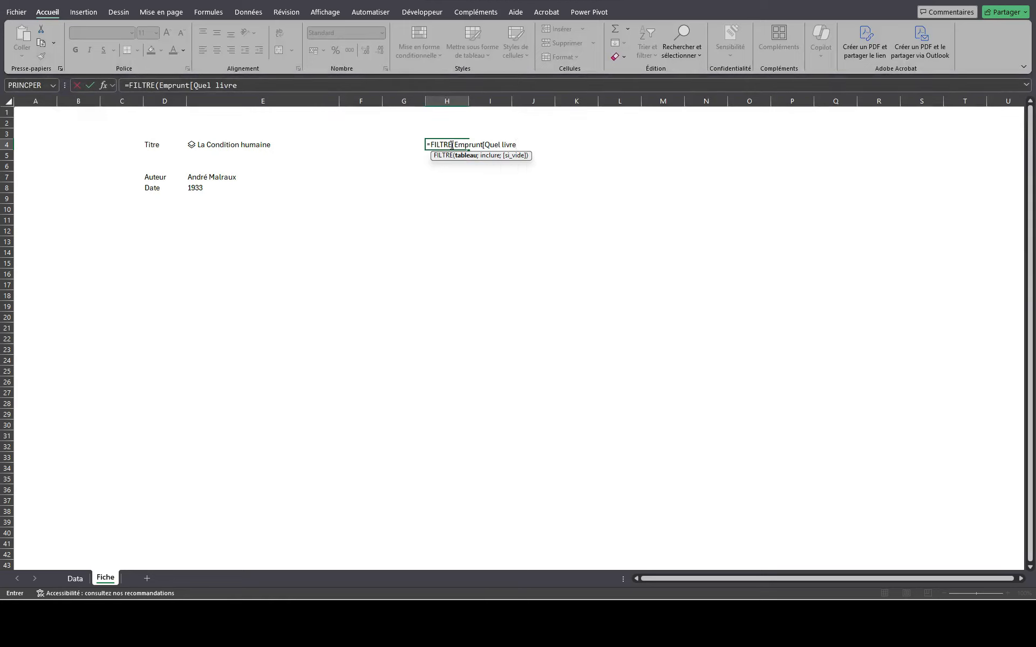
type("];")
- Begin the include argument in H4's formula with Emprunt[Quel livre].ID_Livre followed by an equals sign
type("emp")
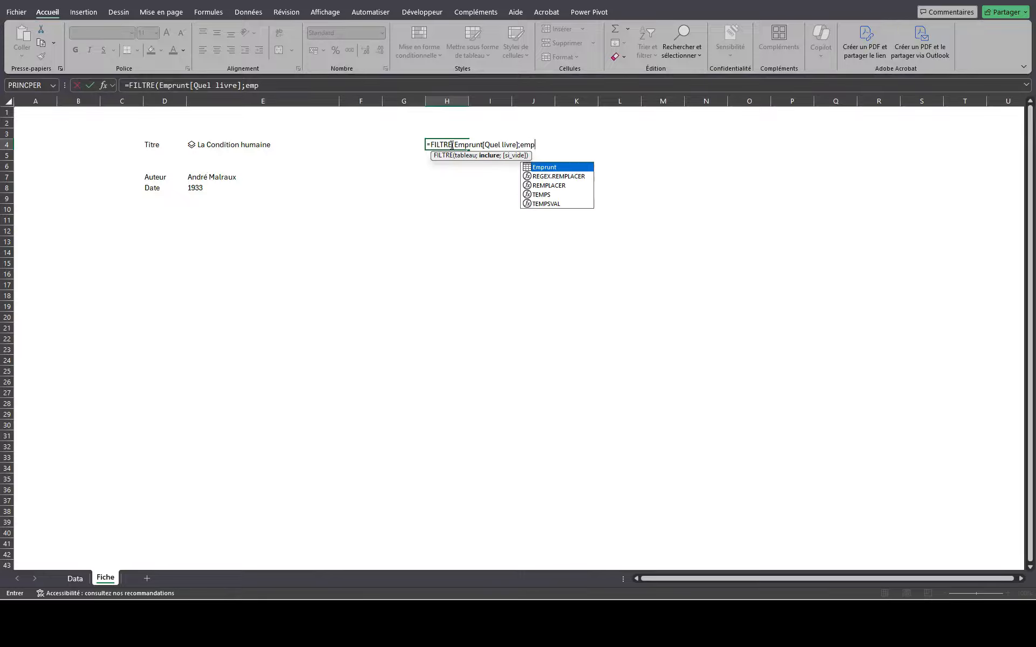
key("Tab")
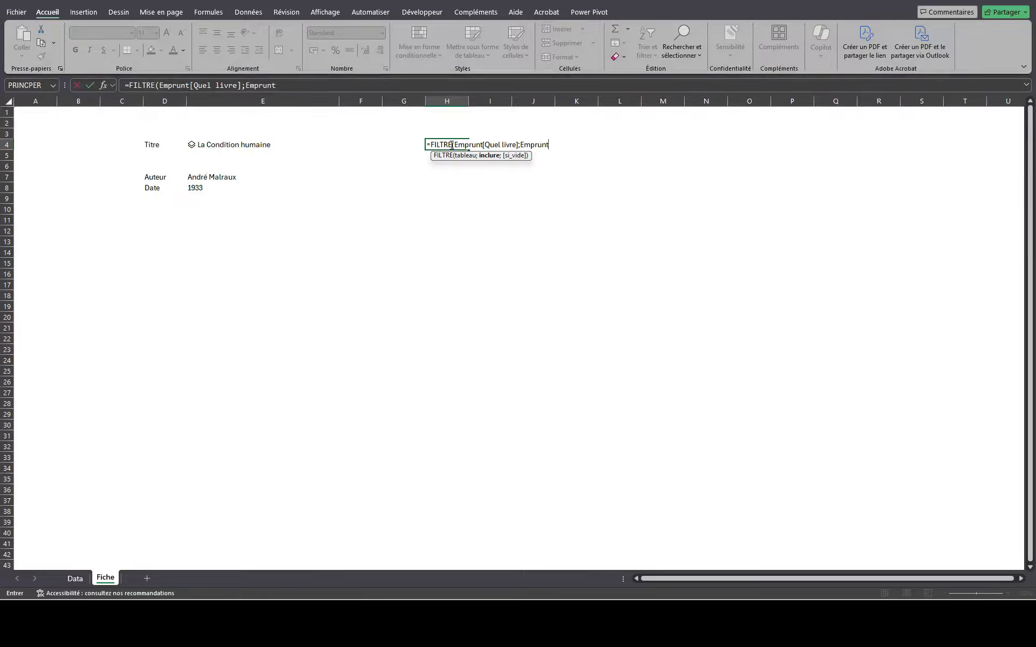
type("[")
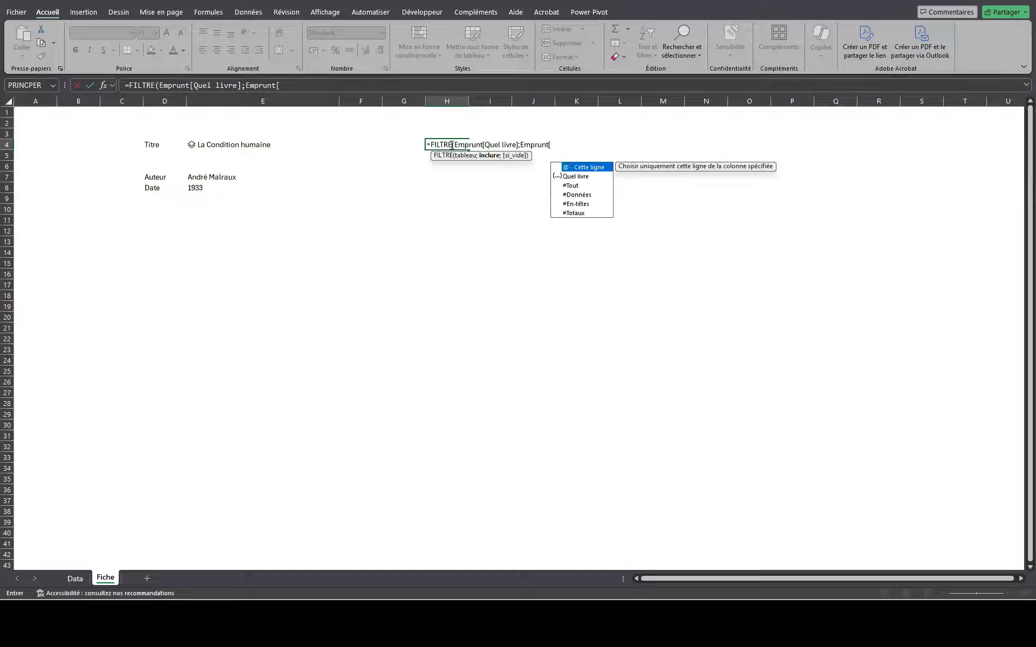
key("Down")
key("Tab")
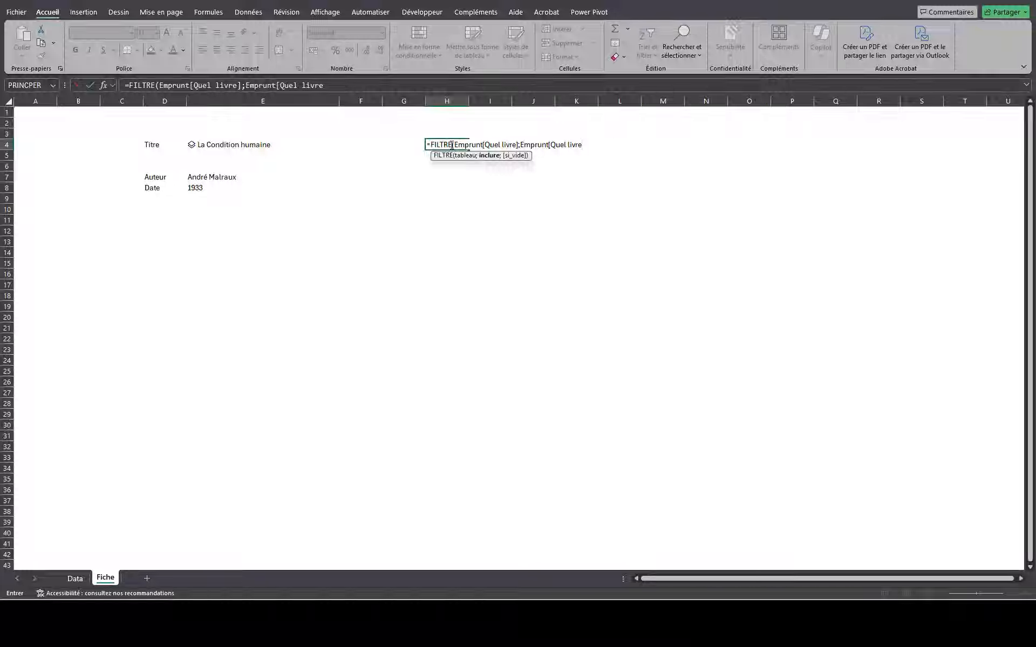
type("]")
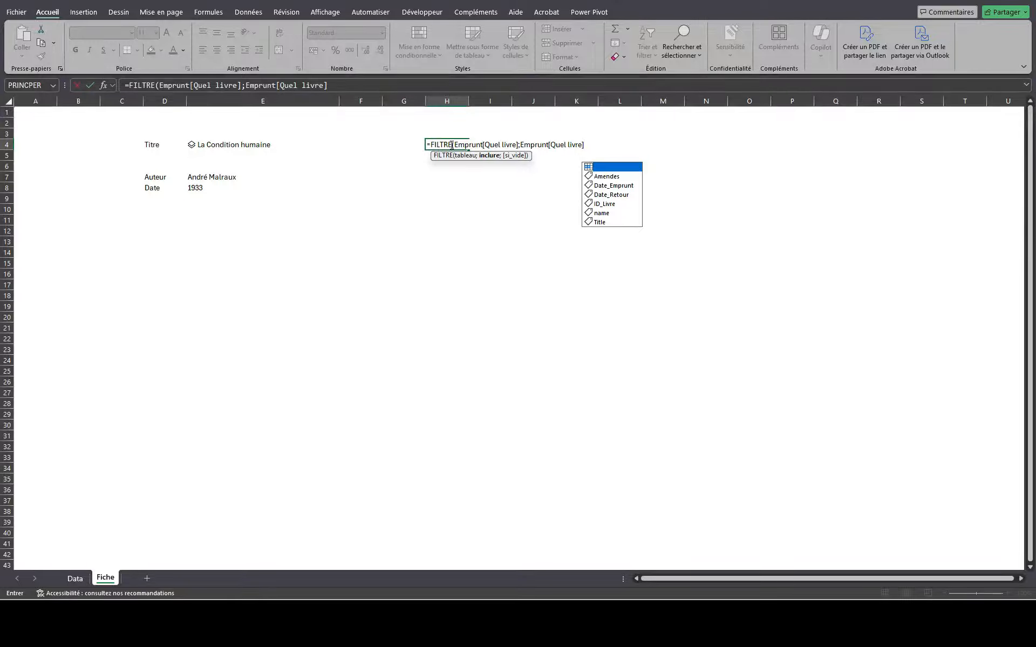
type(".")
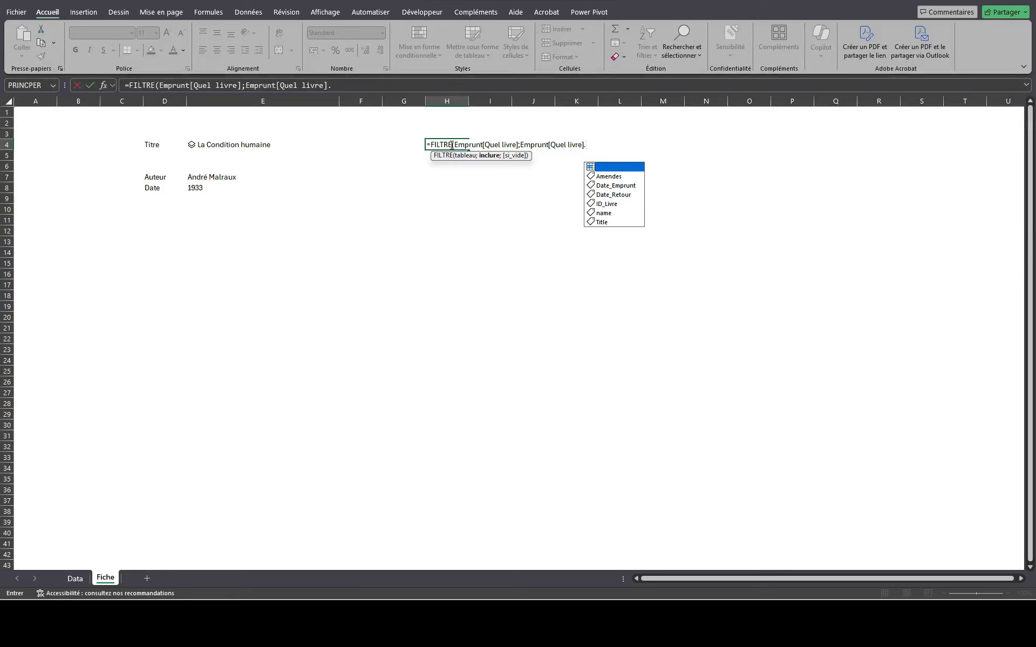
key("Down")
key("Down")
key("Down")
key("Down")
key("Tab")
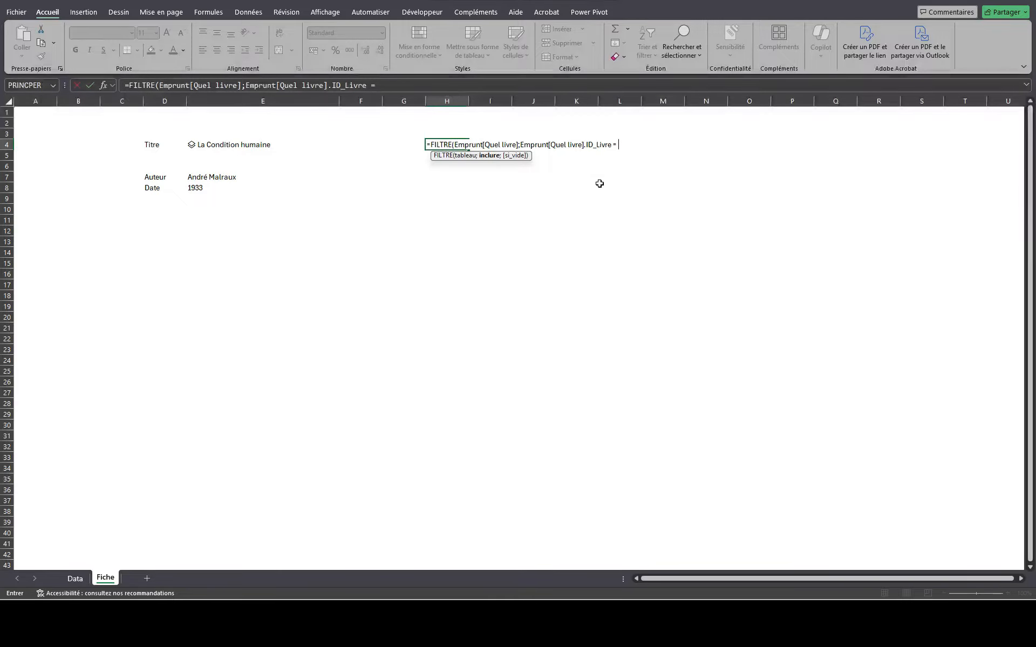
- Complete H4's FILTRE formula by comparing with E4.ID_Livre and returning "Pas d'emprunt" when there is no match
left_click(394, 87)
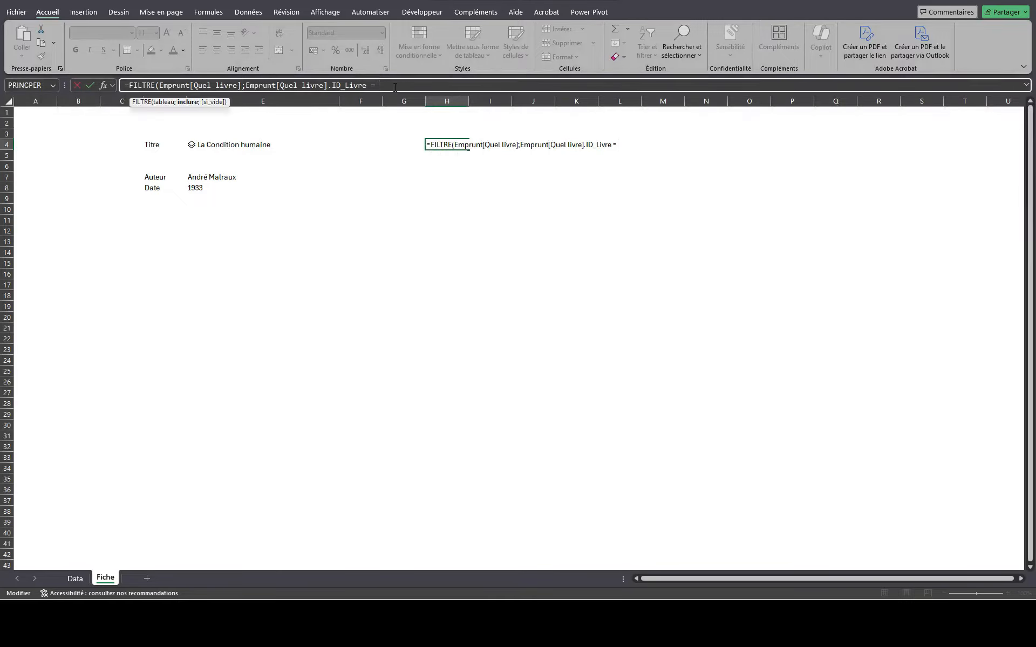
left_click(261, 145)
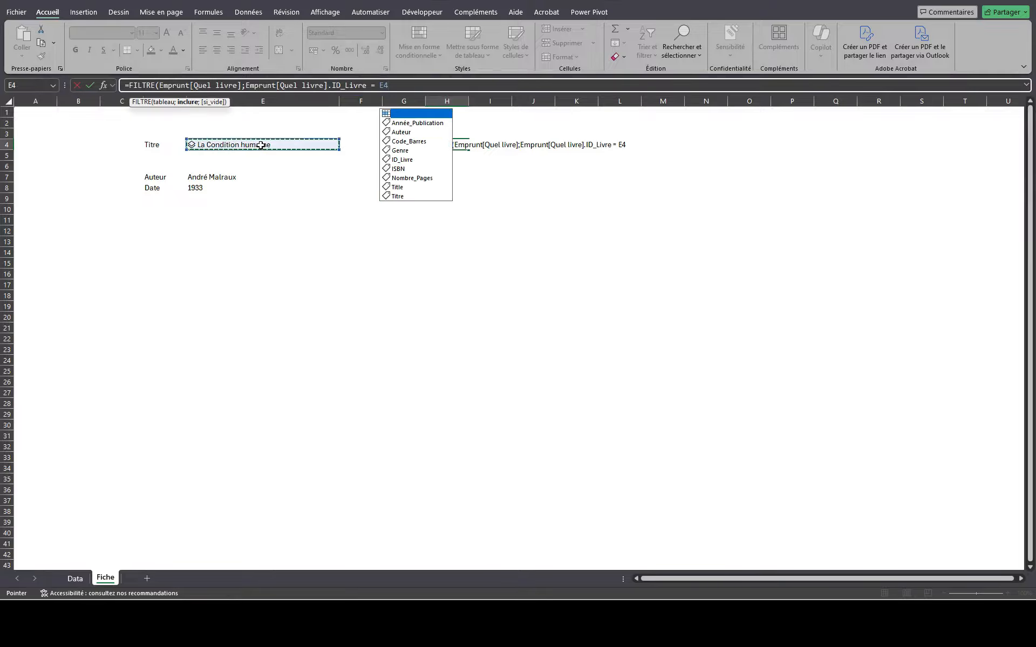
type(".")
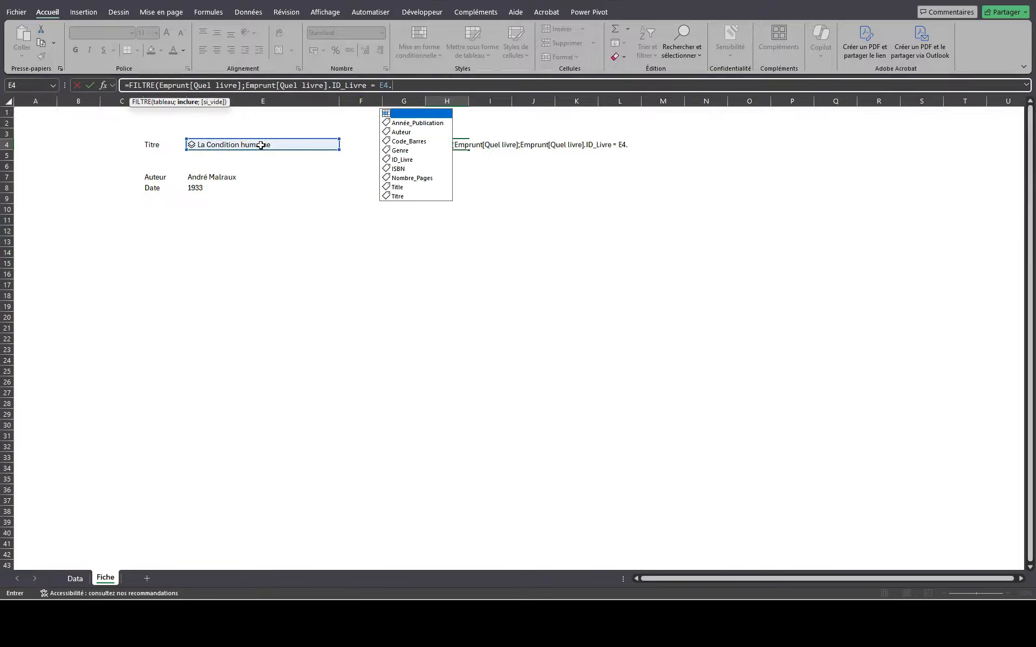
double_click(409, 162)
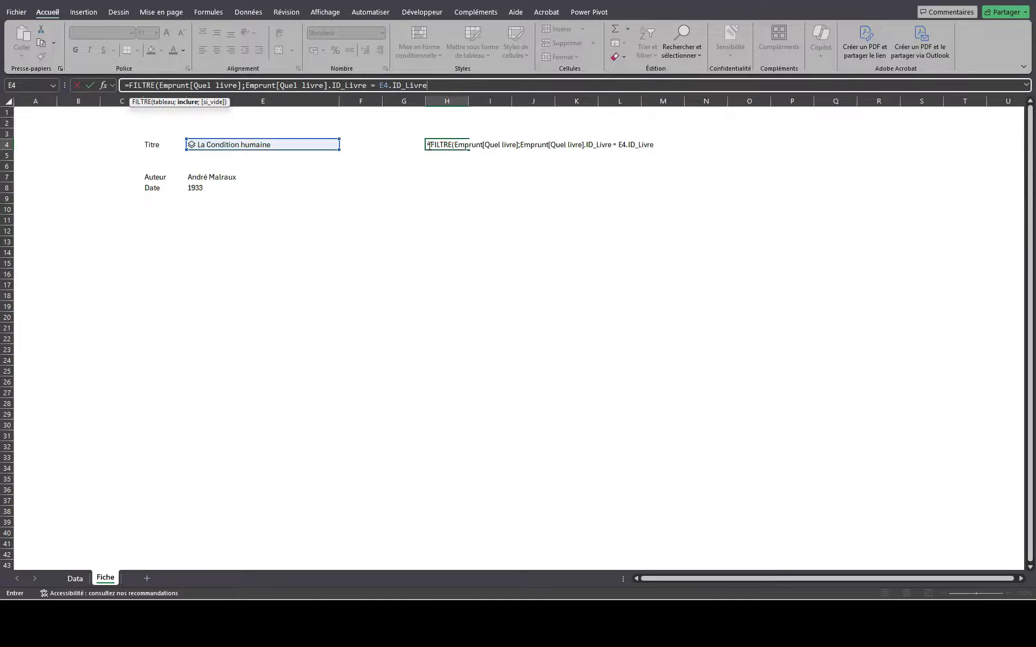
type(";")
type("\"Pas d'emprunt")
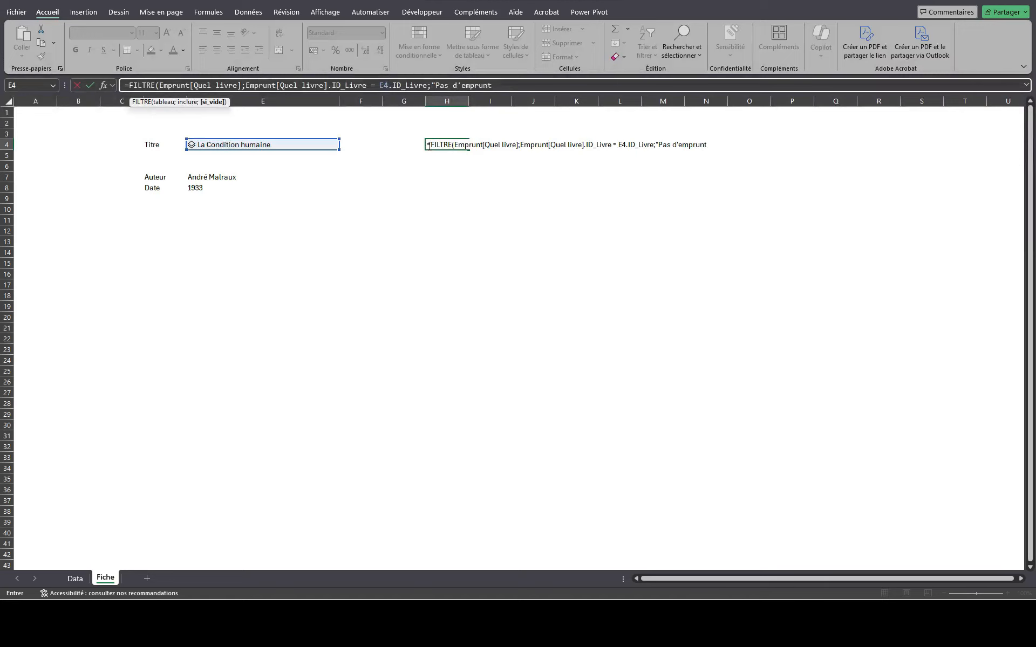
type("\")")
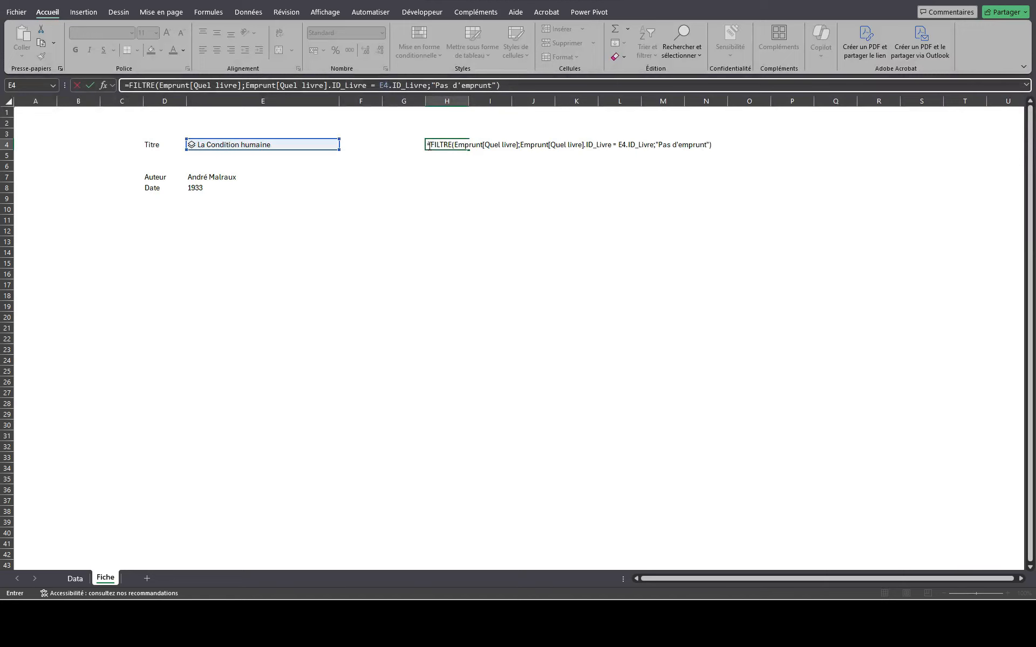
key("Return")
left_click(431, 145)
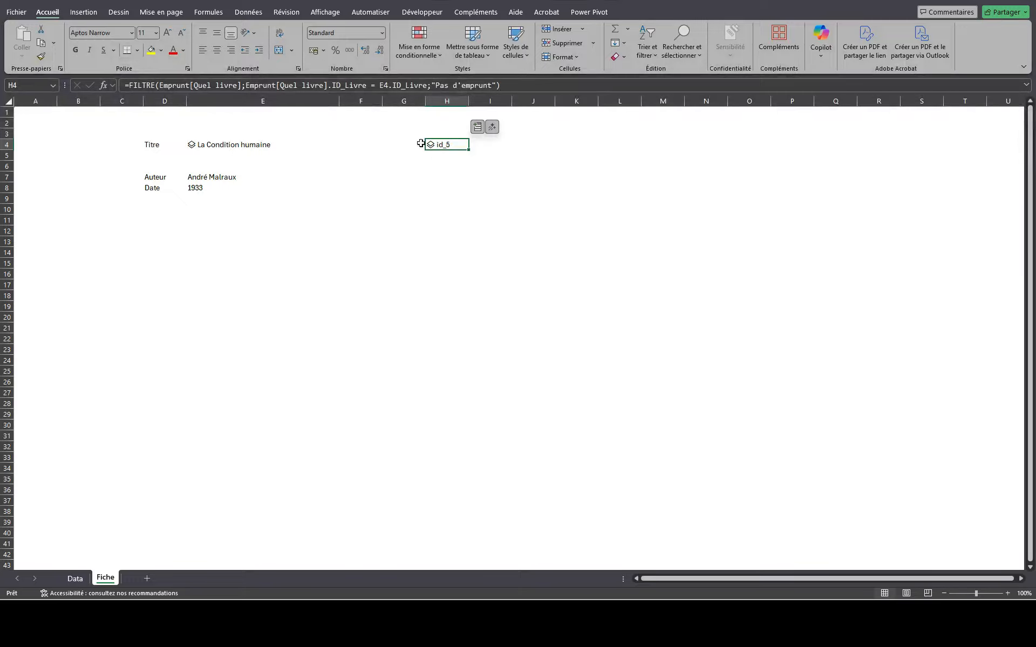
- Choose L'Étranger as the title in E4 and view the data card of the first filtered loan in H4
left_click(278, 142)
left_click(344, 145)
left_click(319, 156)
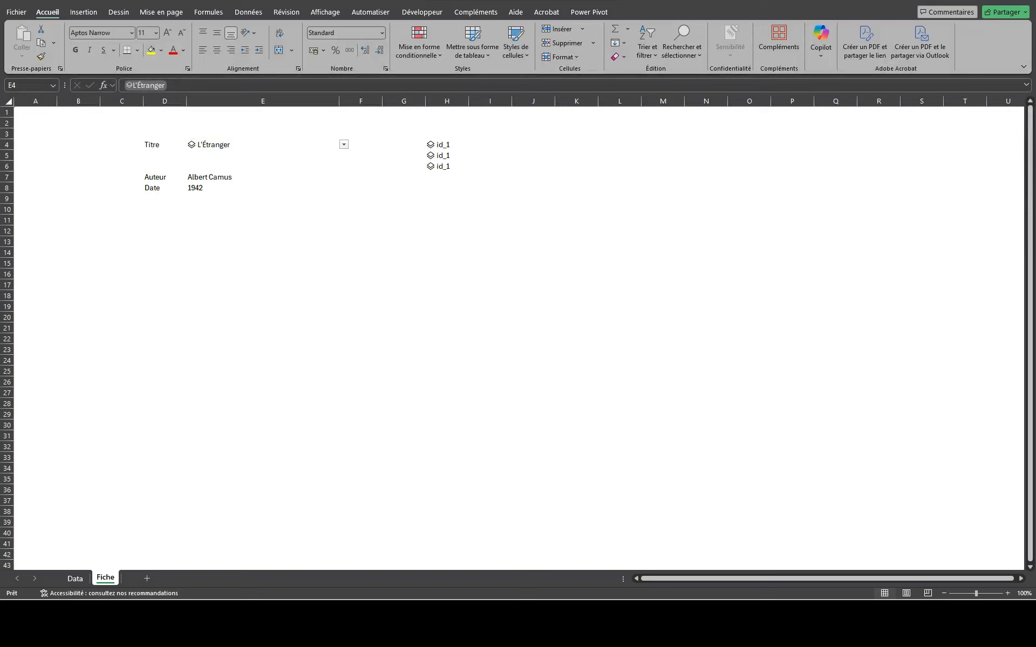
left_click(440, 146)
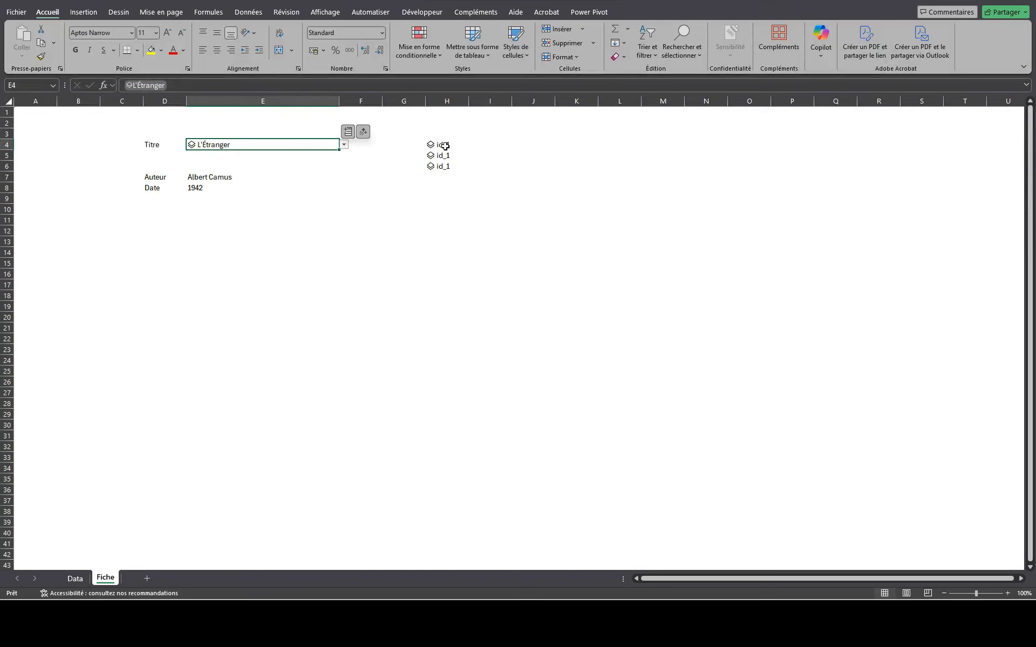
left_click(431, 144)
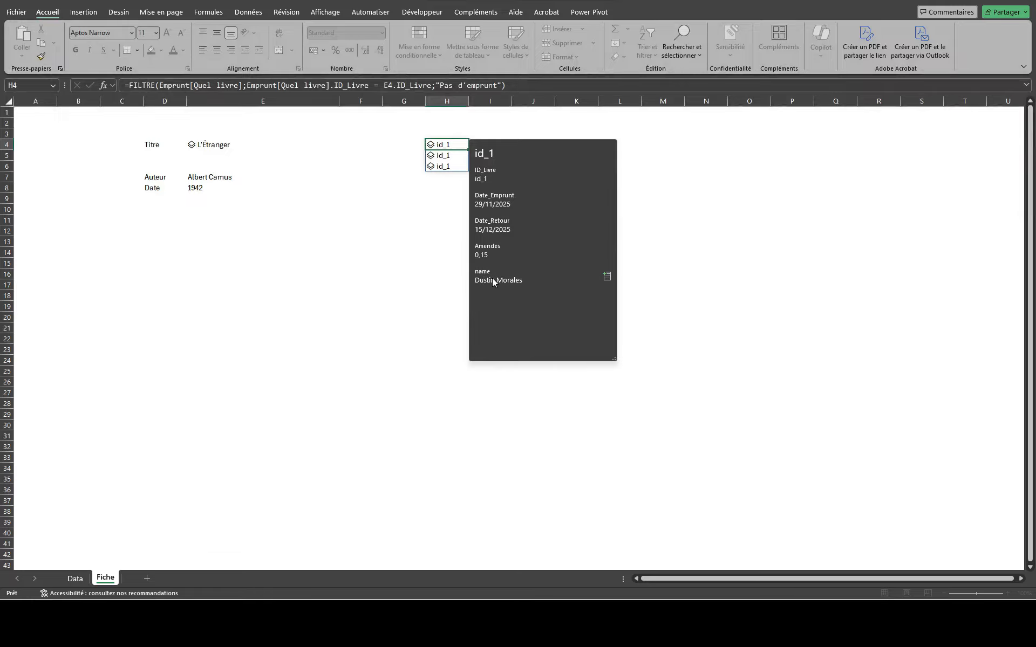
key("Escape")
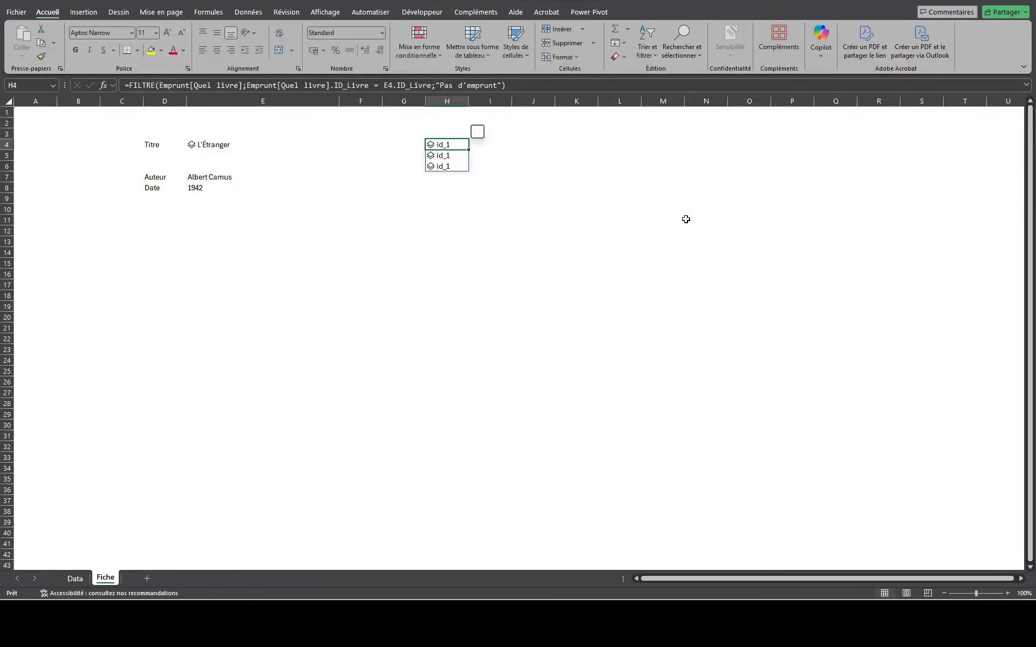
- Extract the borrower's name in I4 with the formula =H4.name and widen column I
left_click(488, 144)
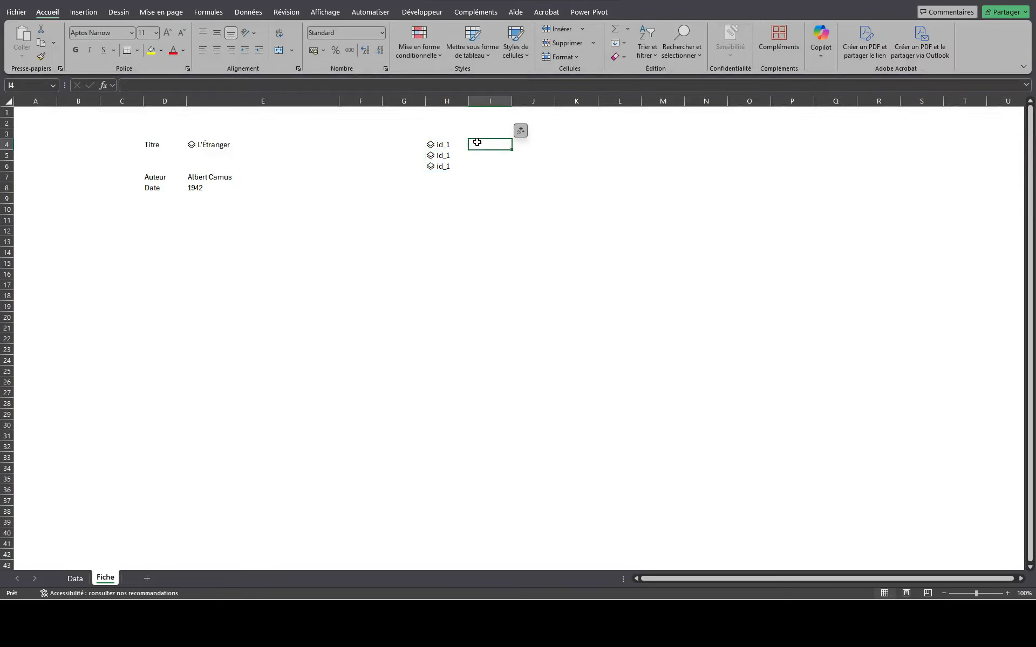
type("=")
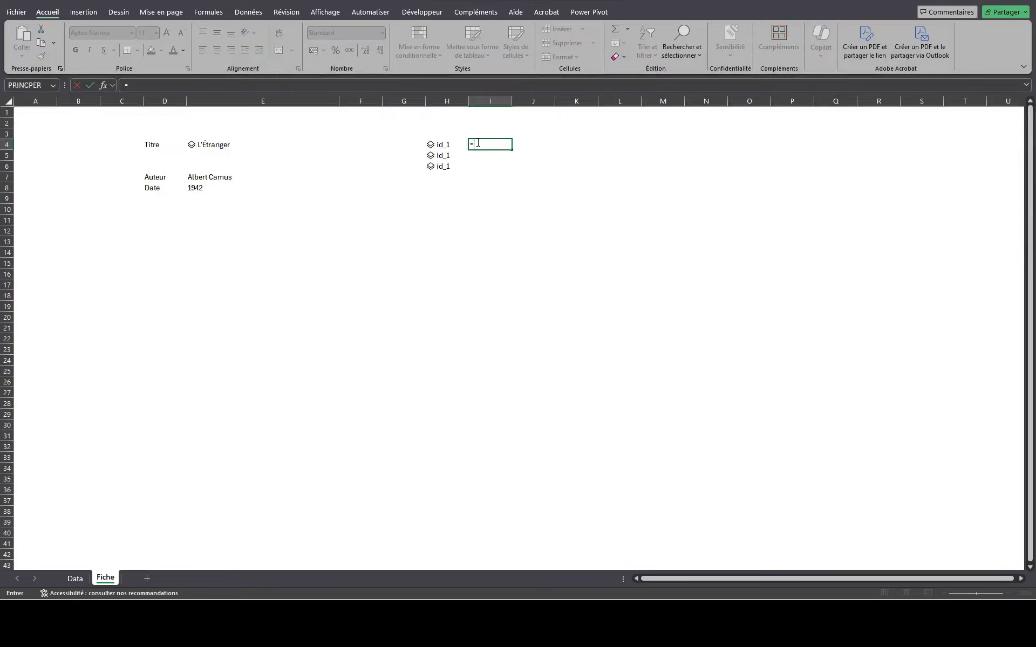
key("Left")
type(".n")
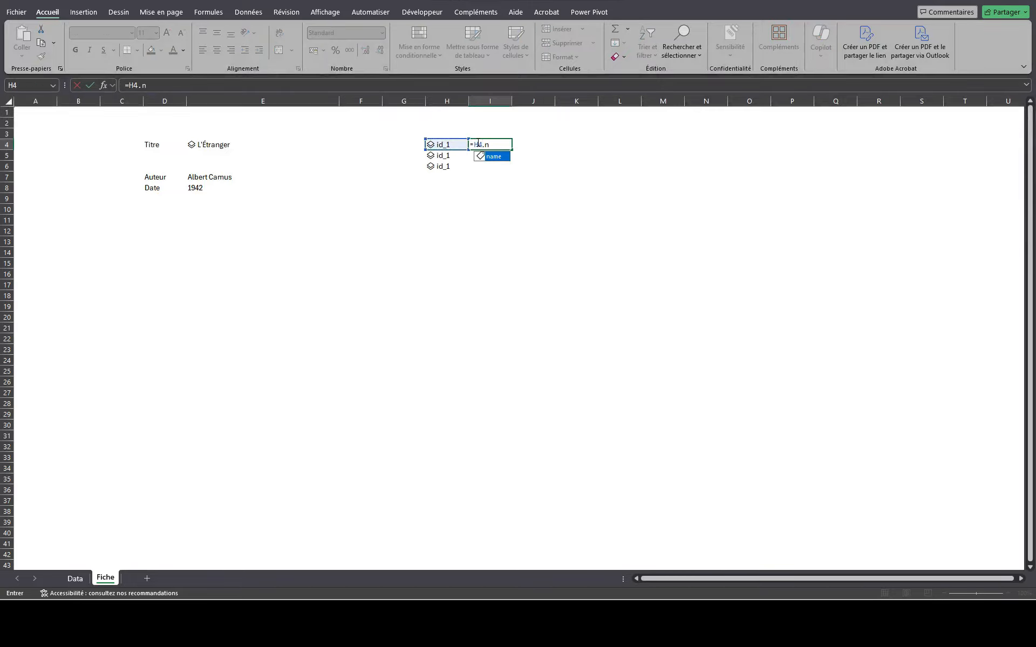
key("Tab")
key("ctrl+Return")
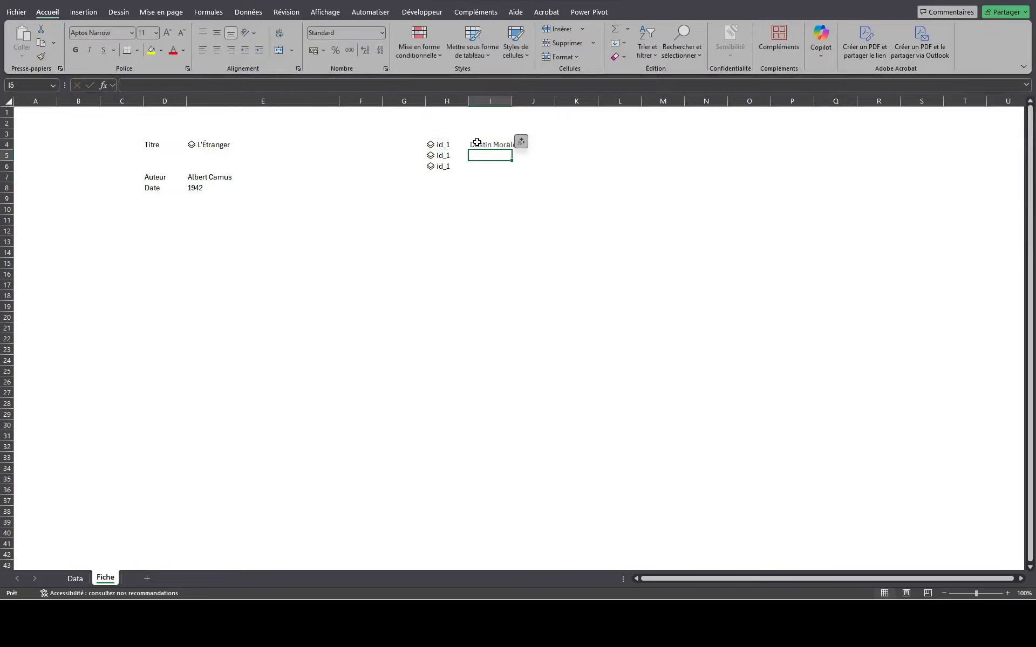
left_click_drag(512, 105, 528, 105)
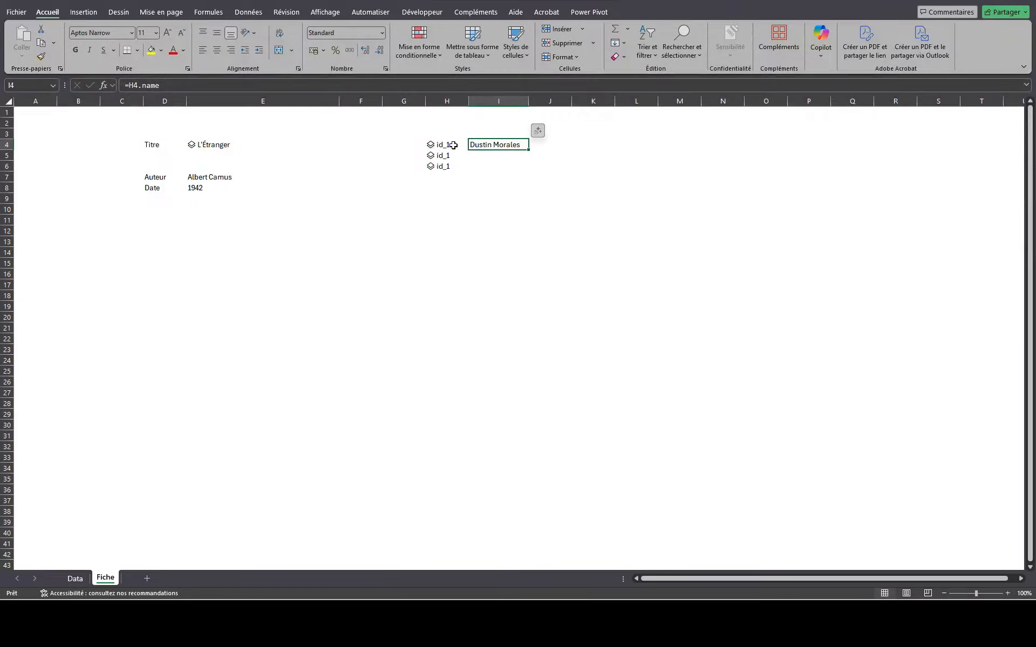
- Fill the name formula from I4 down to I6 and widen column I a little more
left_click_drag(528, 150, 526, 169)
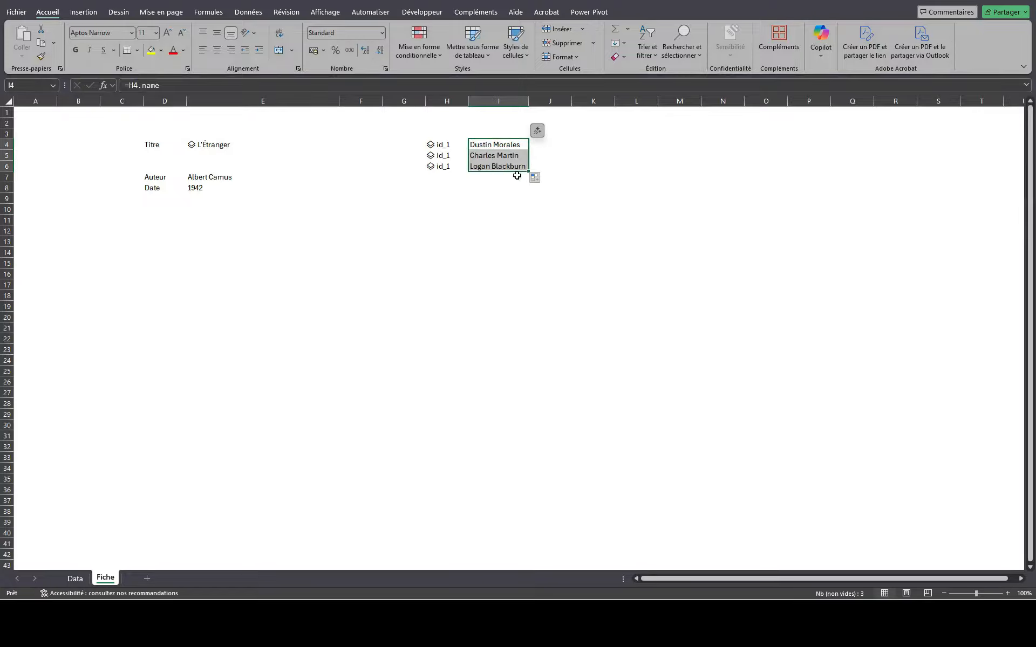
left_click_drag(528, 101, 545, 102)
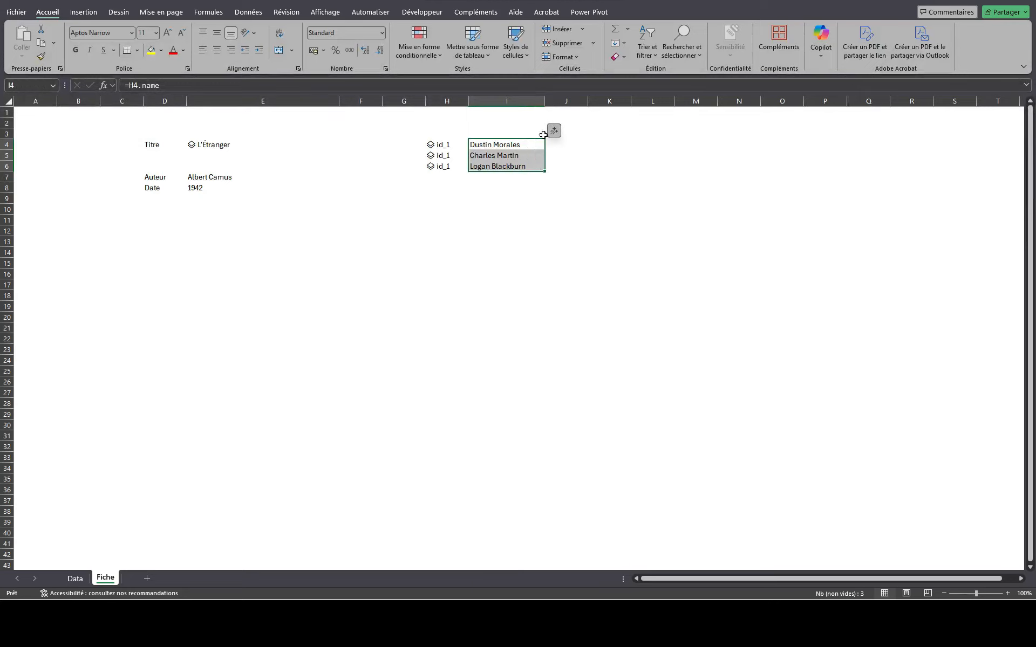
left_click(495, 177)
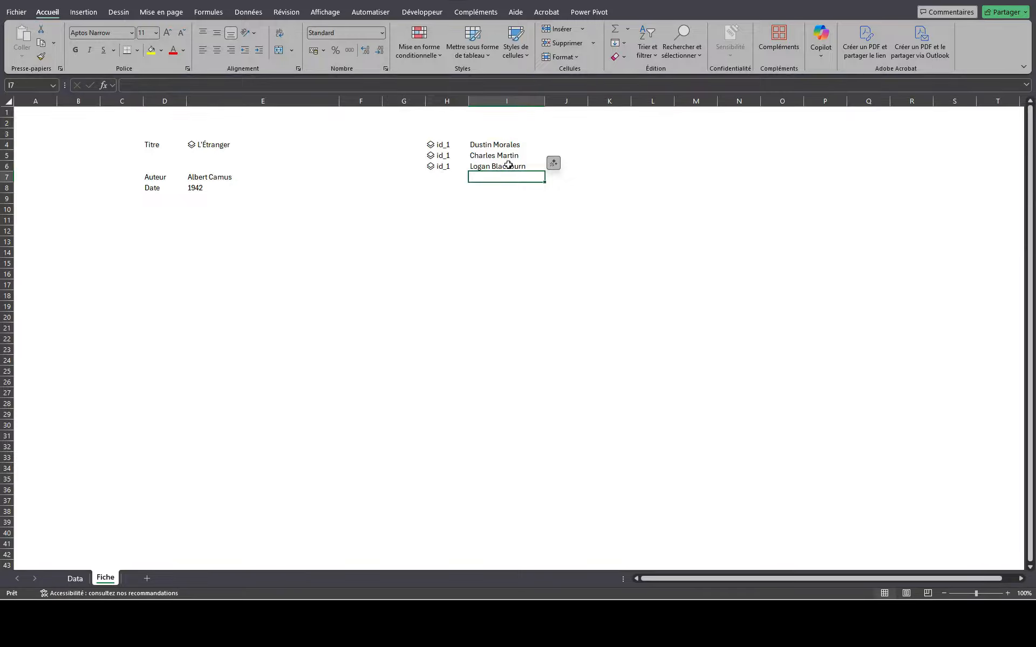
- Clear I5:I6 and change I4's formula to =H4#.name so it covers the whole spilled range
left_click_drag(508, 167, 510, 155)
key("Delete")
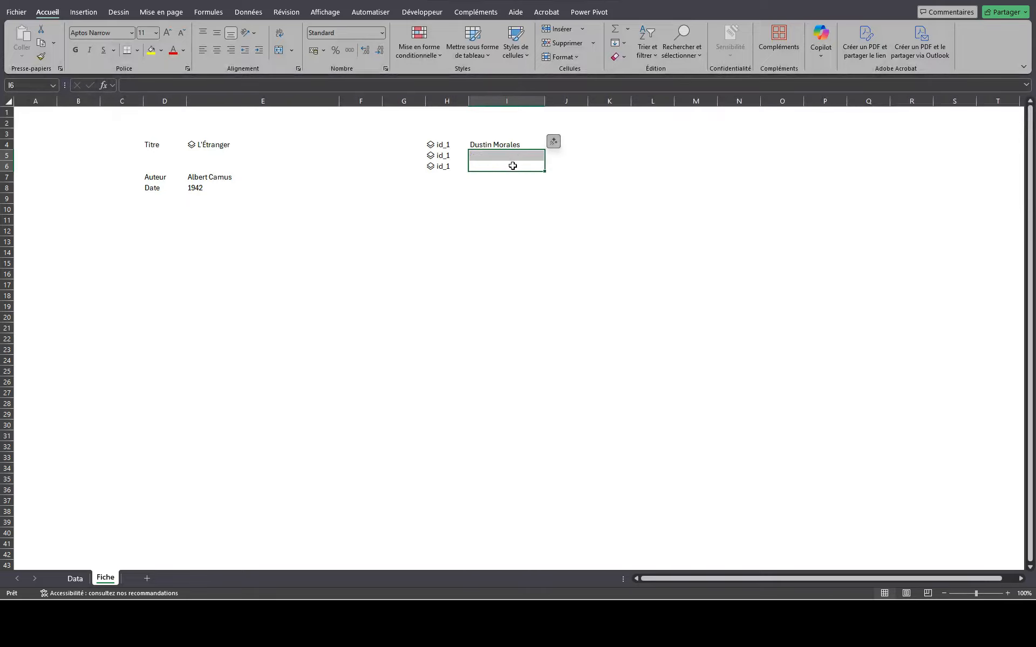
left_click(516, 145)
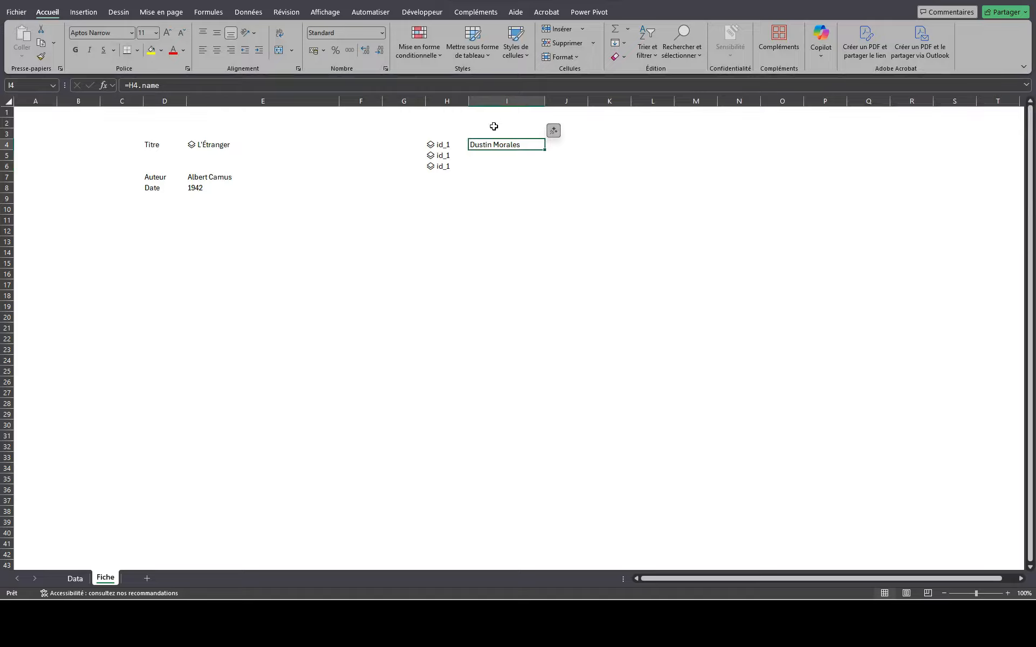
left_click(139, 85)
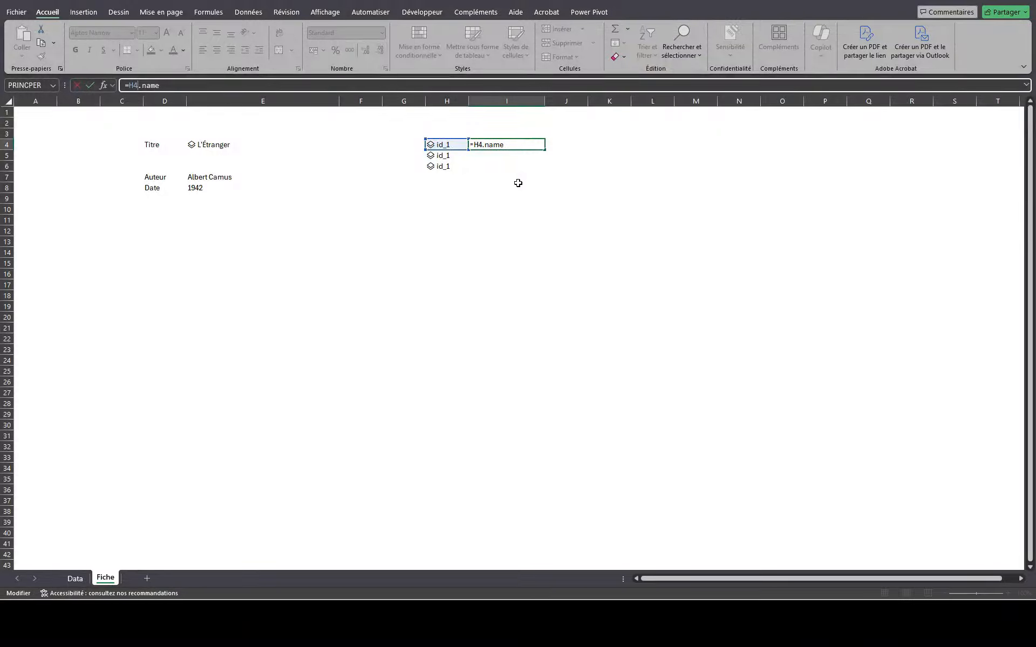
type("#")
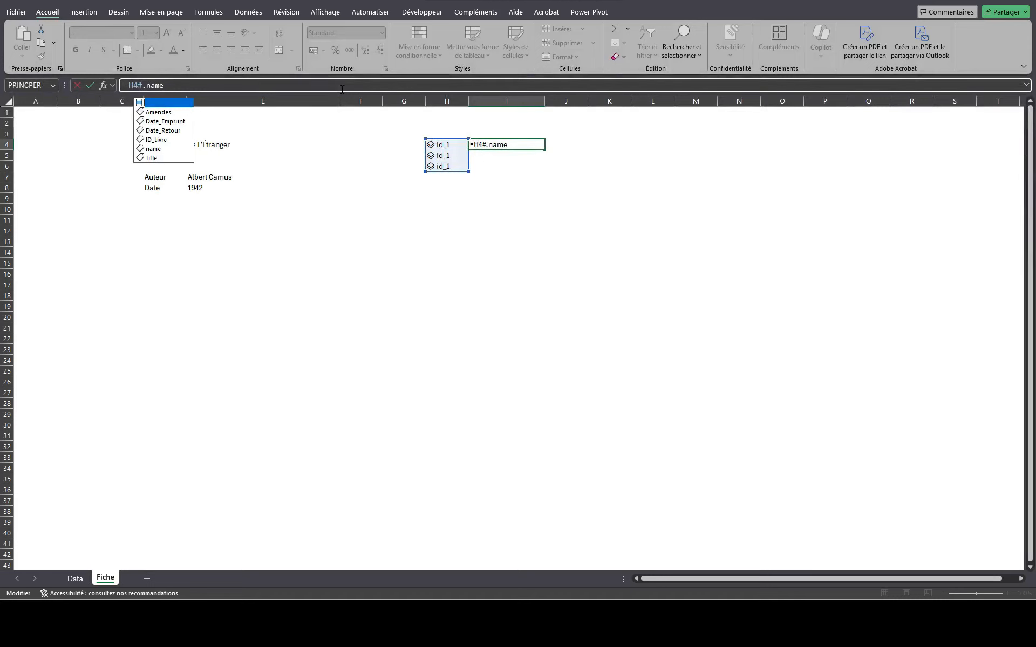
key("Return")
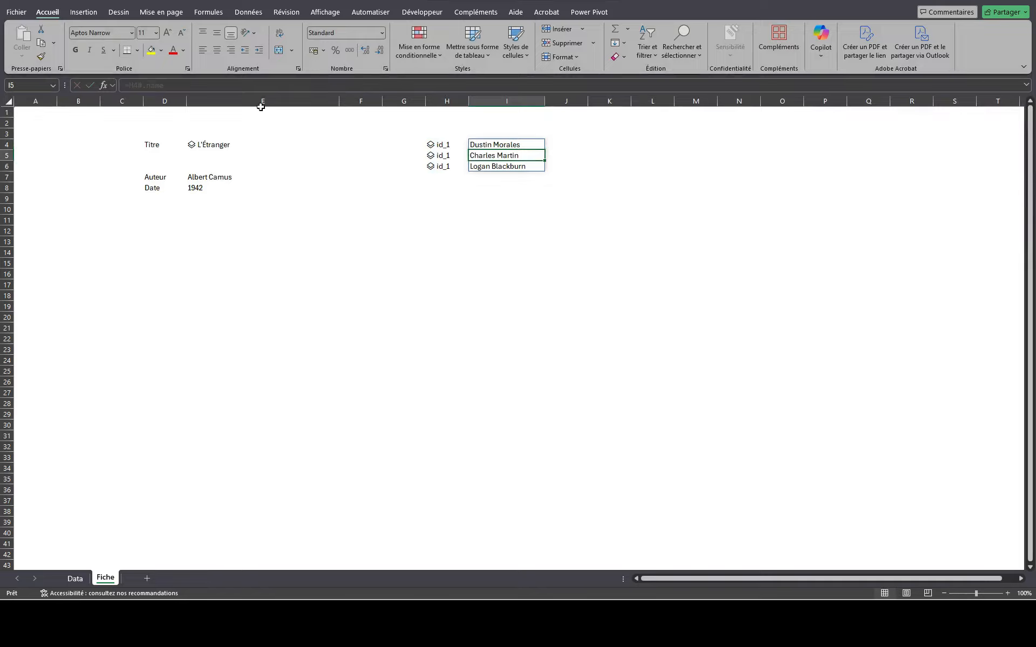
- Check the filtered loans and borrower names by setting E4 to À la recherche du temps perdu, and to La Cantatrice chauve
left_click(247, 146)
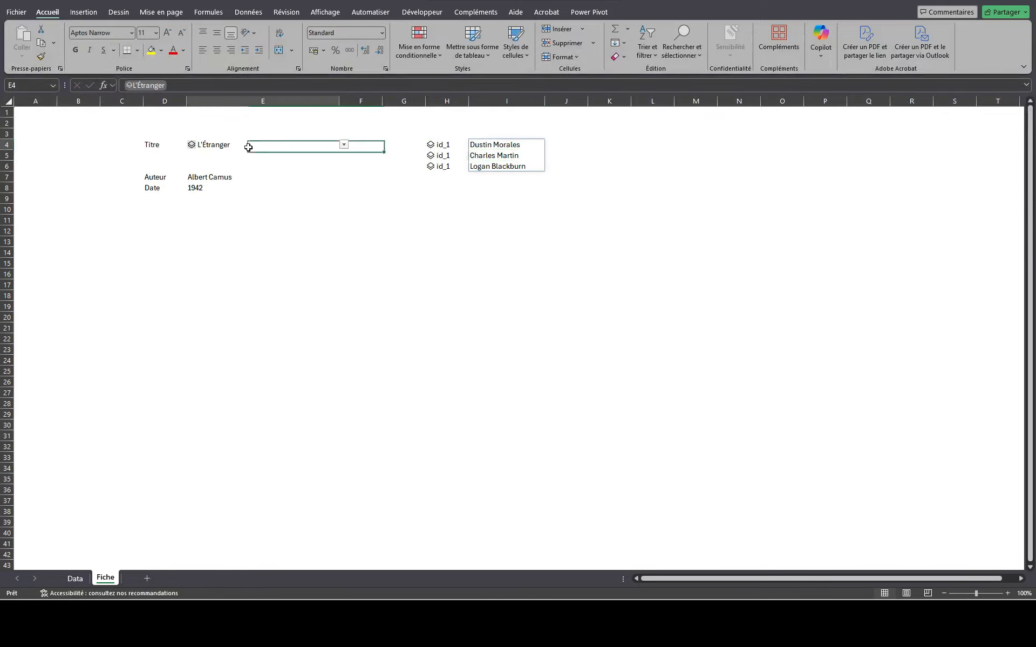
left_click(343, 145)
left_click(308, 165)
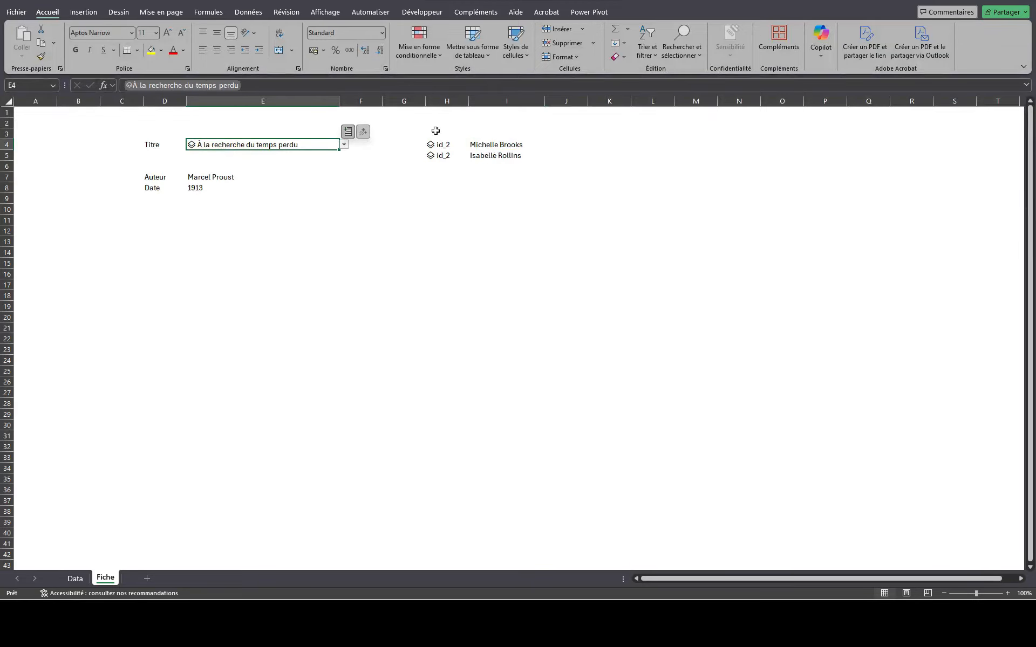
left_click(490, 168)
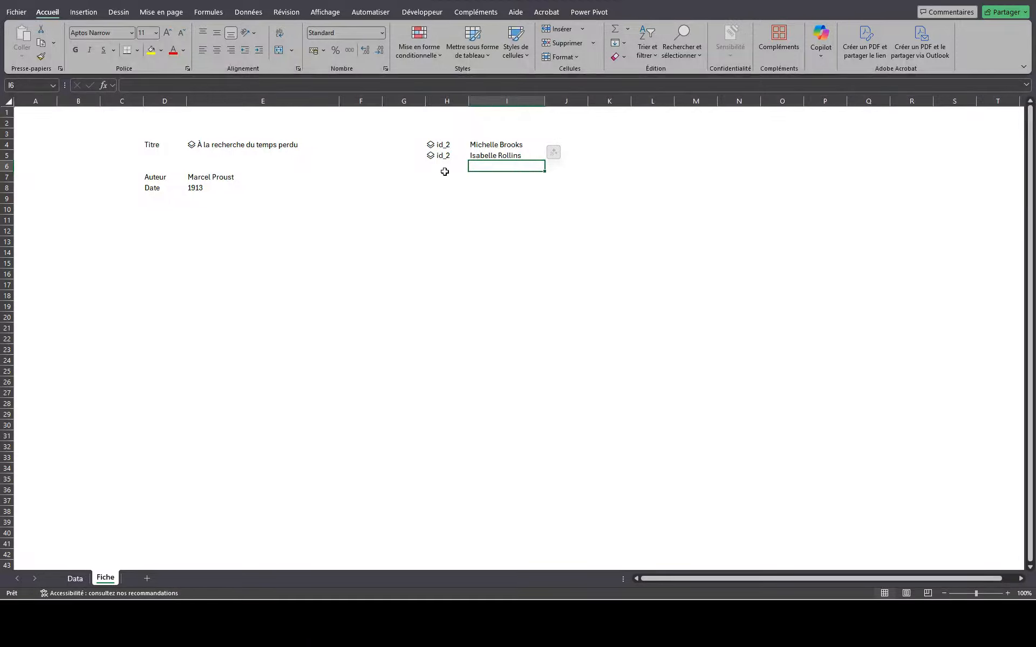
left_click(308, 144)
left_click(343, 145)
scroll(286, 227, "down", 3)
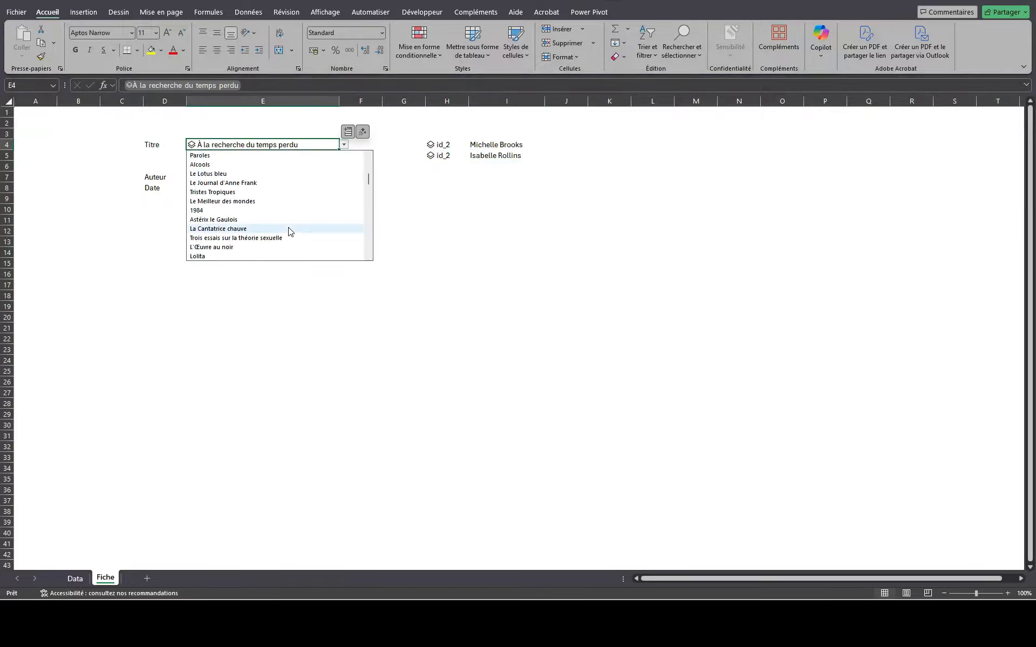
left_click(290, 231)
left_click(349, 143)
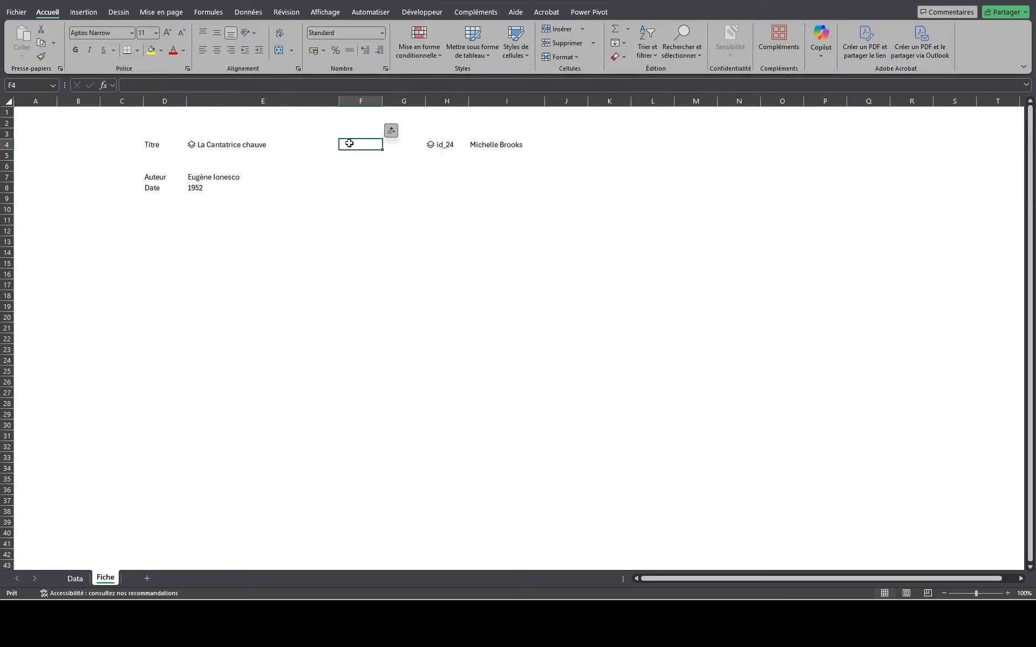
- Set the title in E4 to Le Choix de Sophie and widen column H to fit its text
left_click(305, 144)
left_click(343, 145)
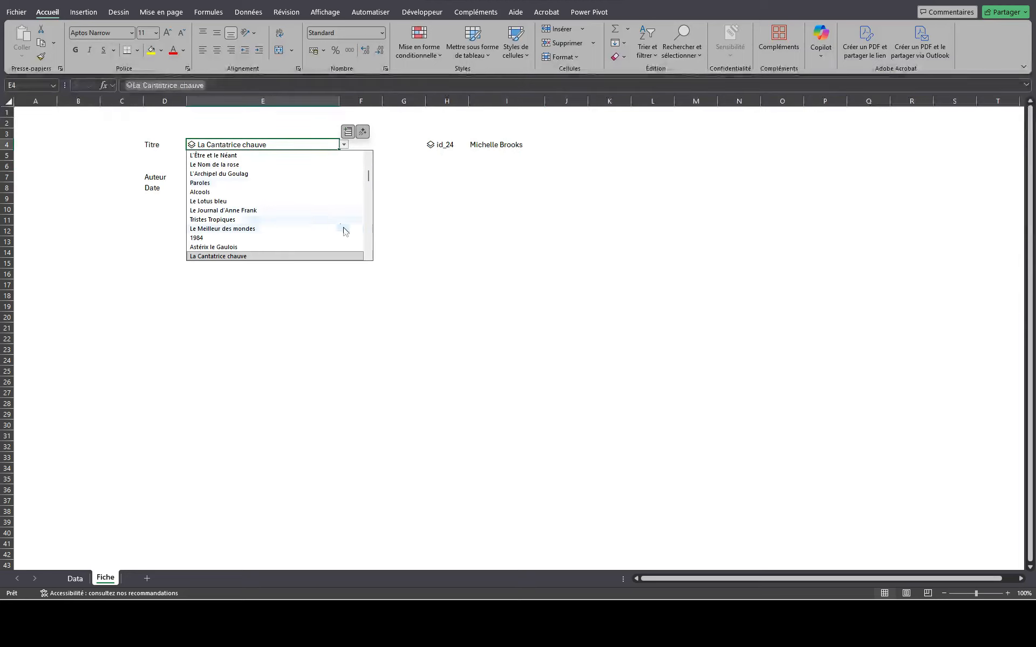
scroll(346, 235, "down", 5)
left_click(347, 238)
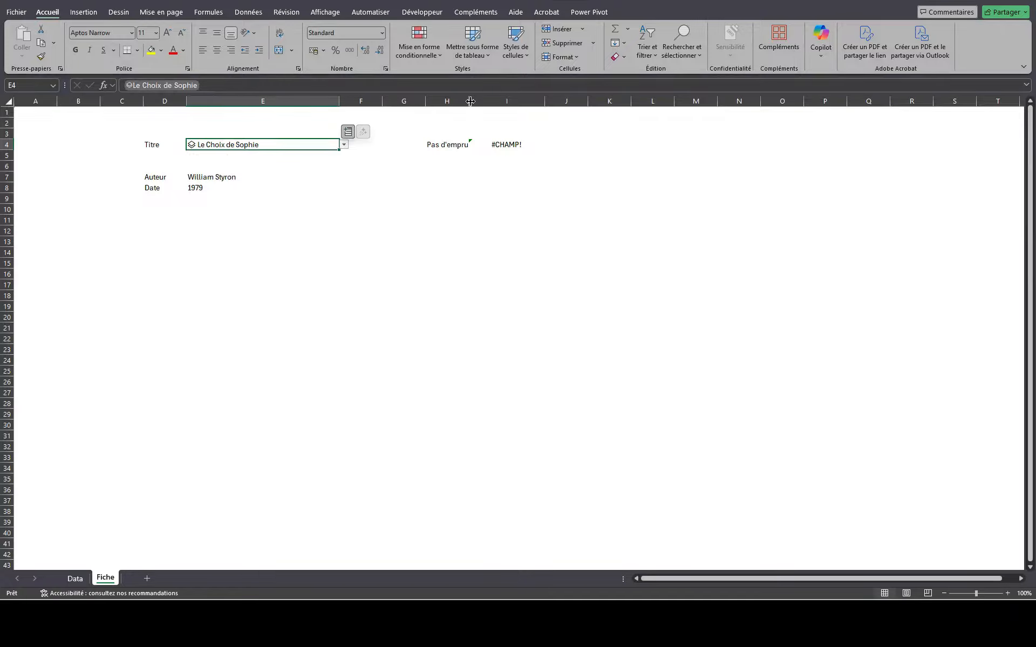
left_click_drag(471, 101, 514, 101)
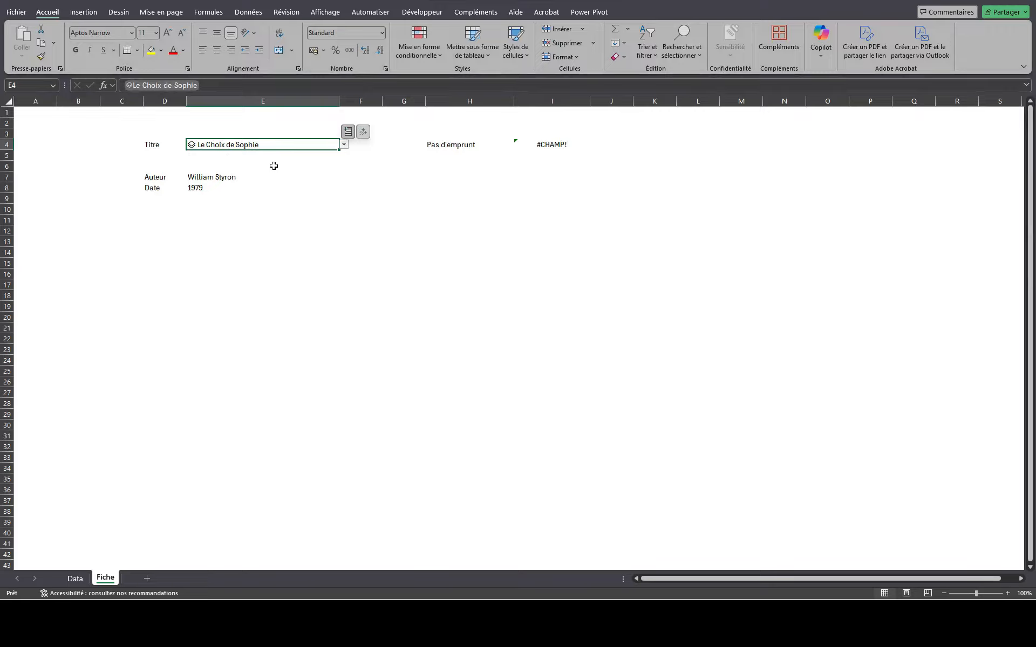
- Wrap I4's name formula in an error check as =SIERREUR(H4#.name;"") so errors give an empty cell
left_click(436, 147)
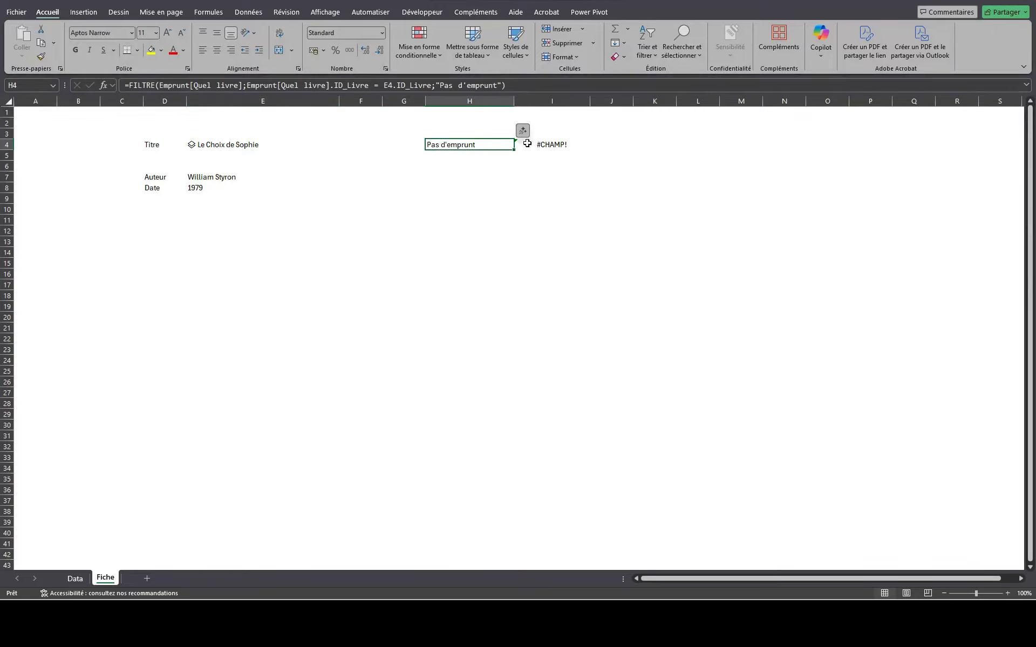
left_click(545, 146)
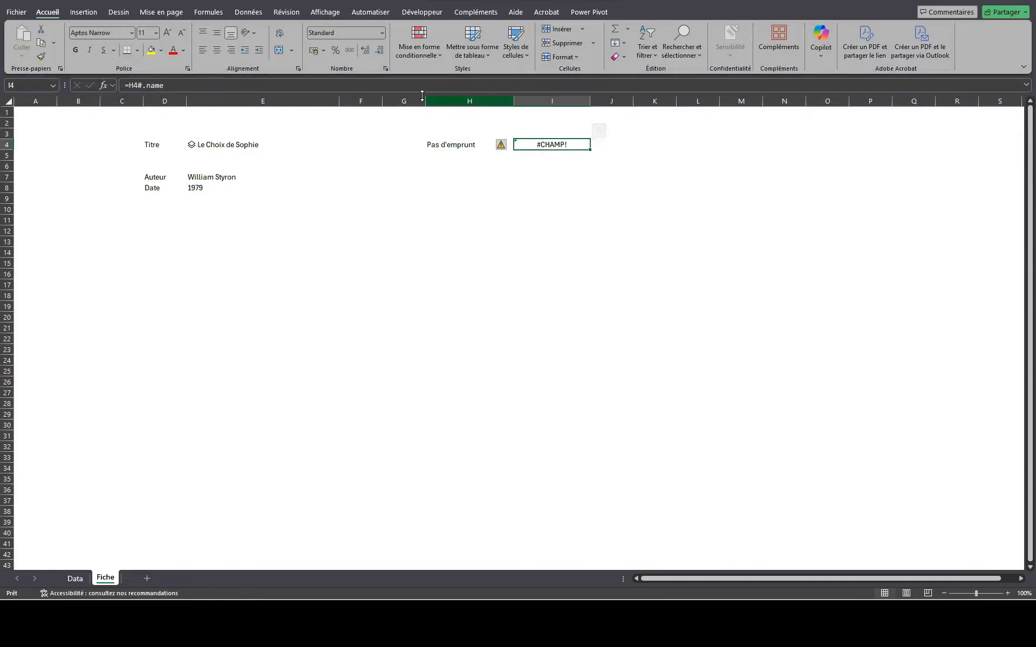
left_click(129, 86)
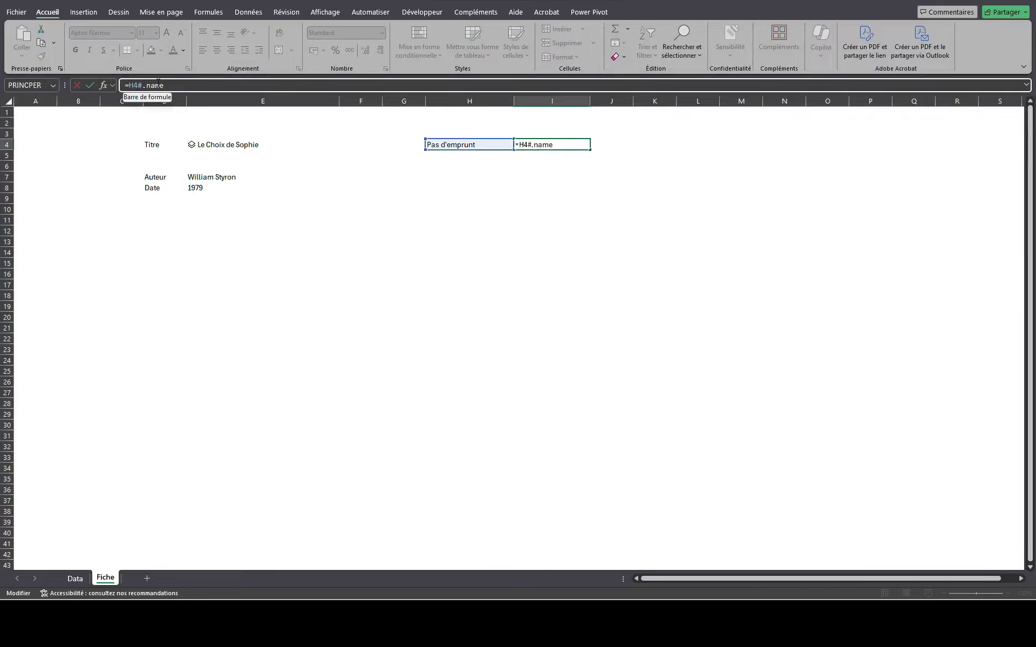
type("sie")
key("Tab")
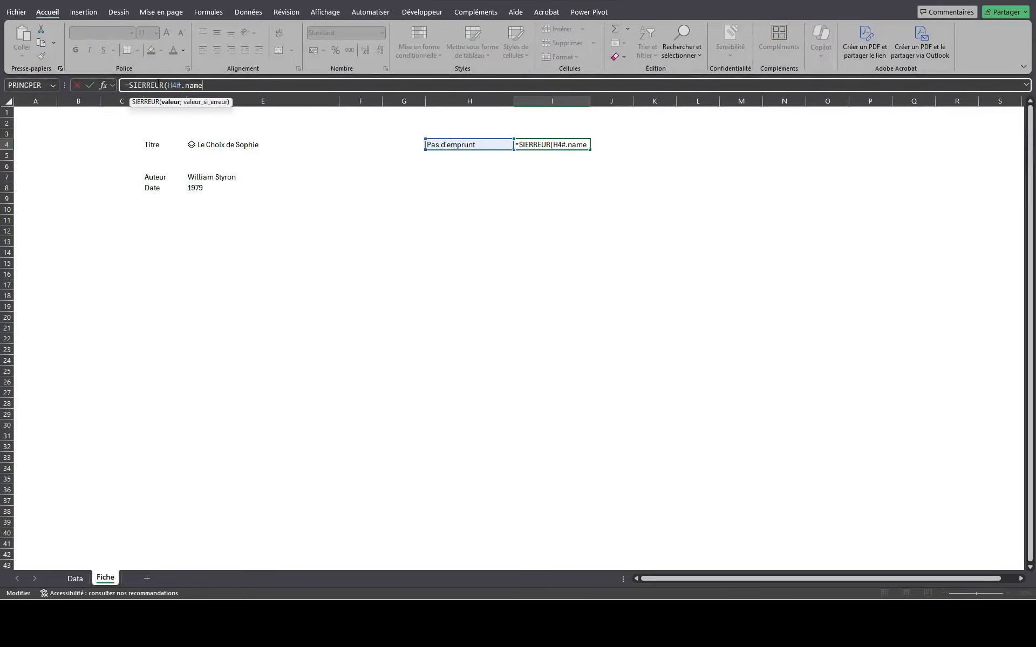
type(";\"\")")
key("Return")
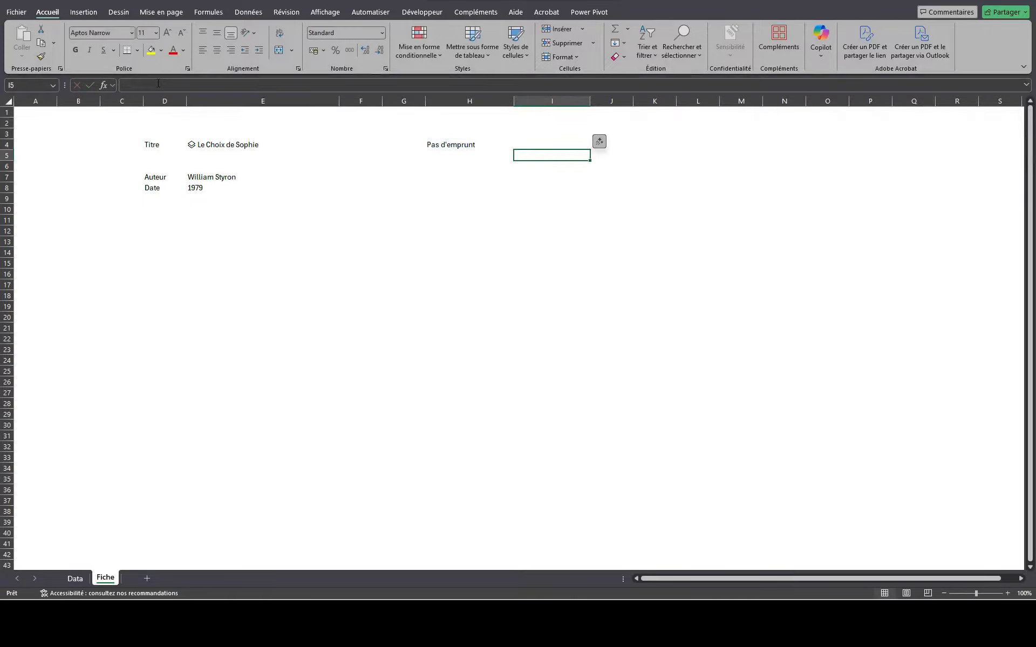
scroll(158, 84, "down", 6)
scroll(158, 84, "up", 6)
left_click(542, 145)
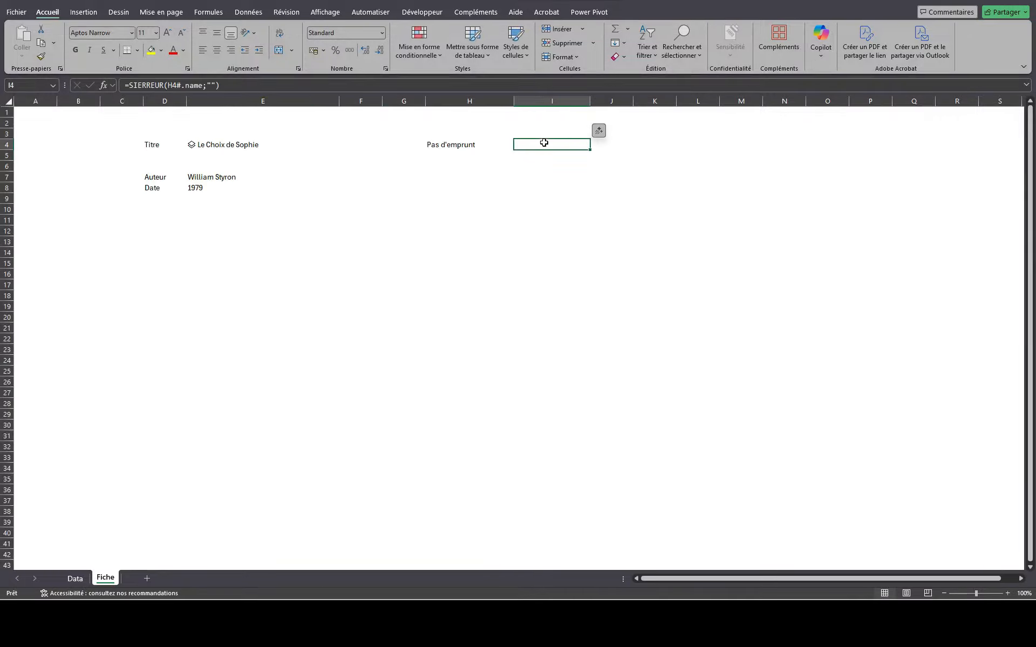
- Test the form by setting the title in E4 to Moravagine, and to Le Procès
left_click(288, 147)
left_click(343, 145)
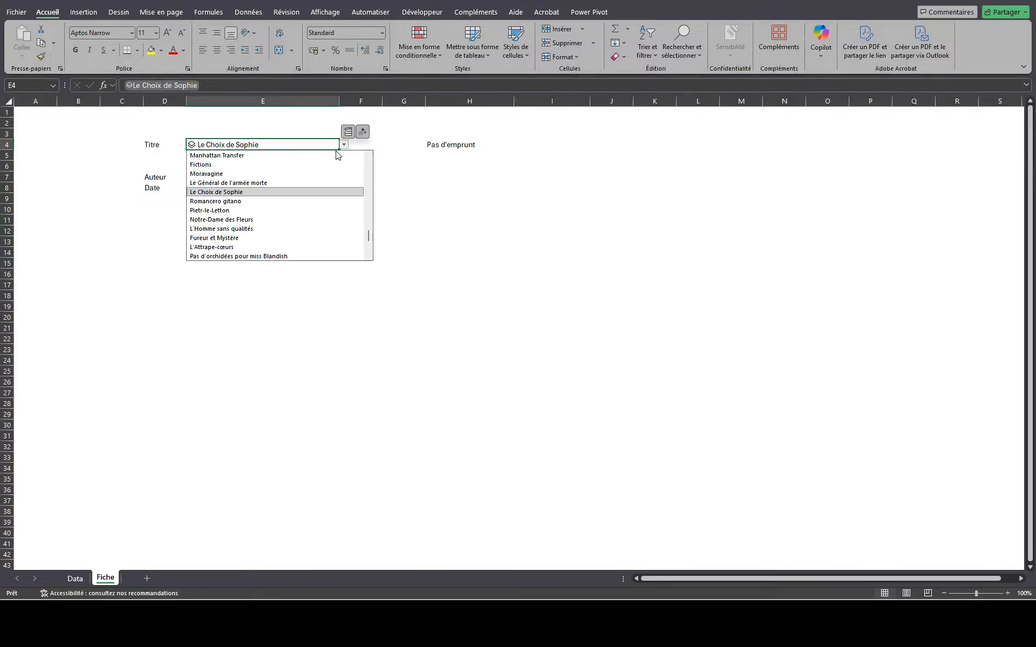
left_click(317, 175)
left_click(344, 144)
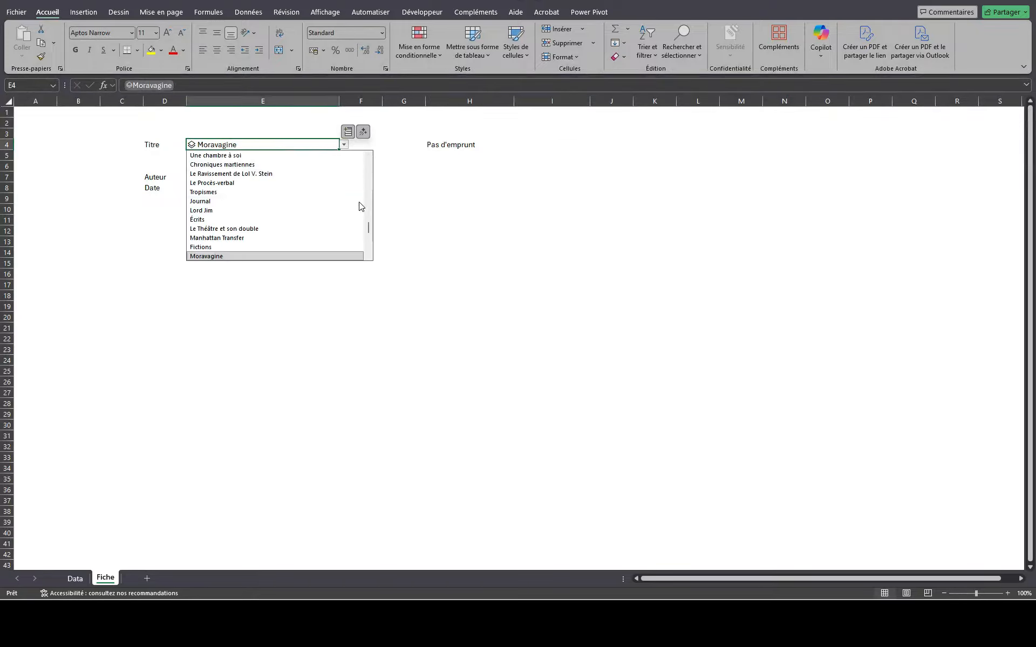
scroll(367, 223, "up", 10)
left_click(308, 174)
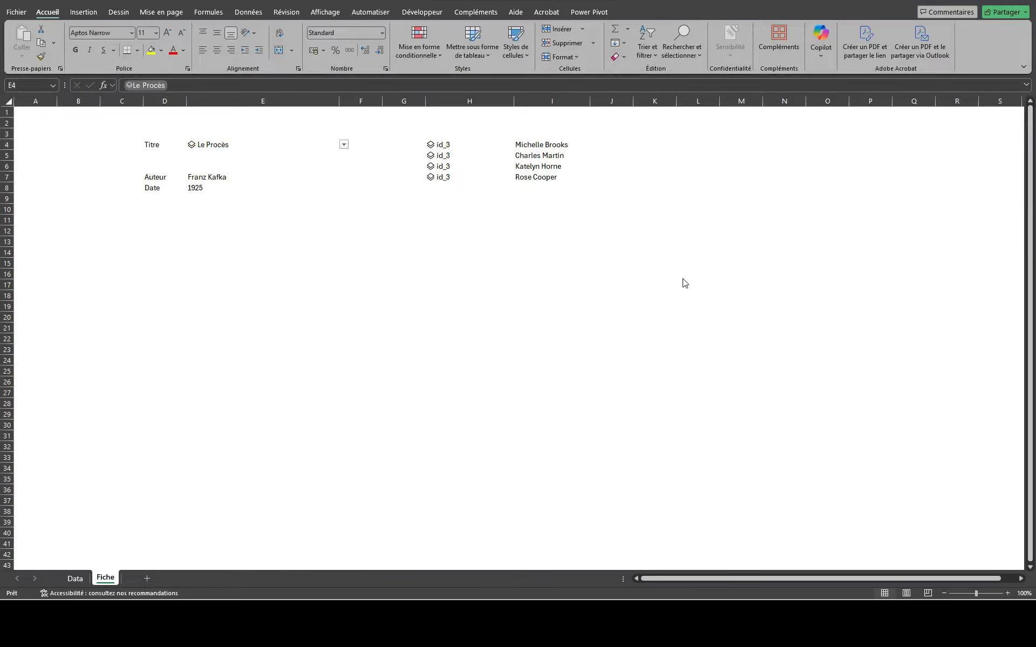
- Enter =H4.Date_Emprunt in J4 to extract the loan date of the first record
left_click(605, 144)
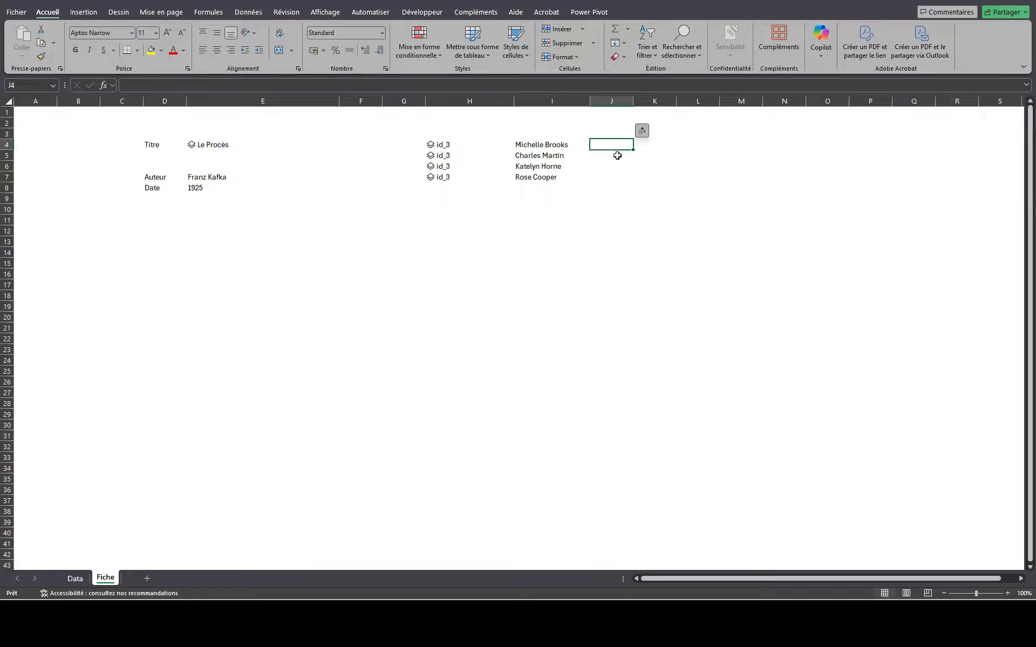
type("=")
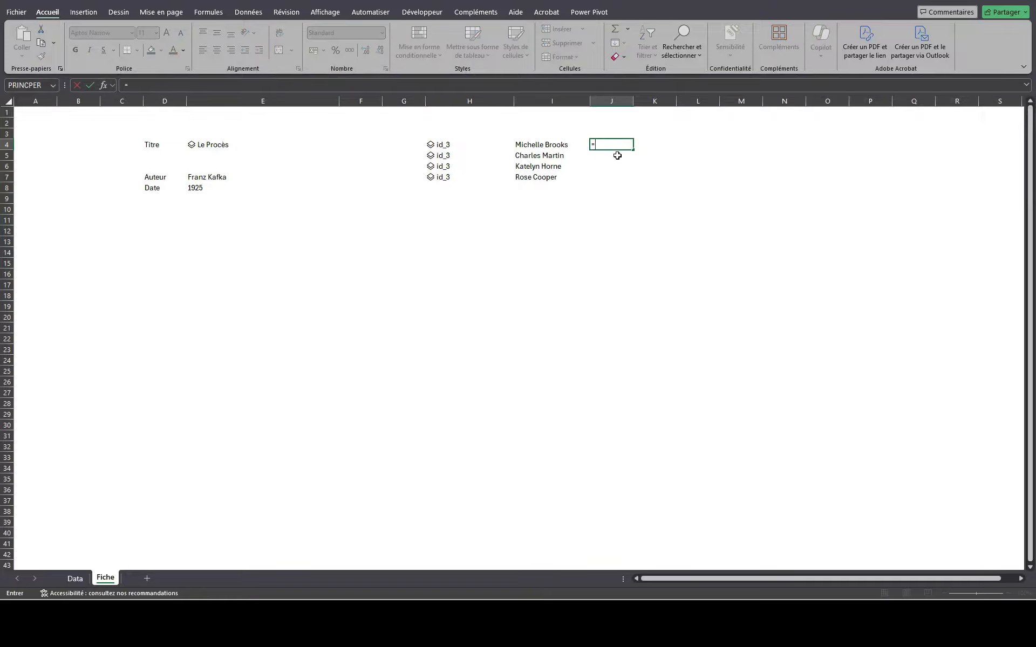
key("Left")
key("Left")
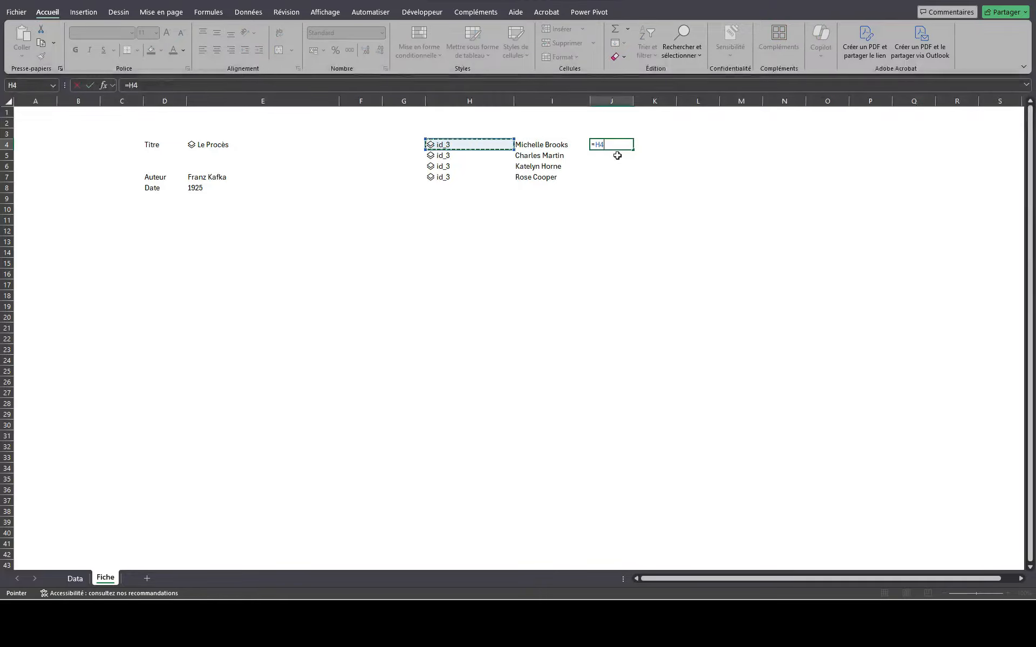
type(".")
key("Down")
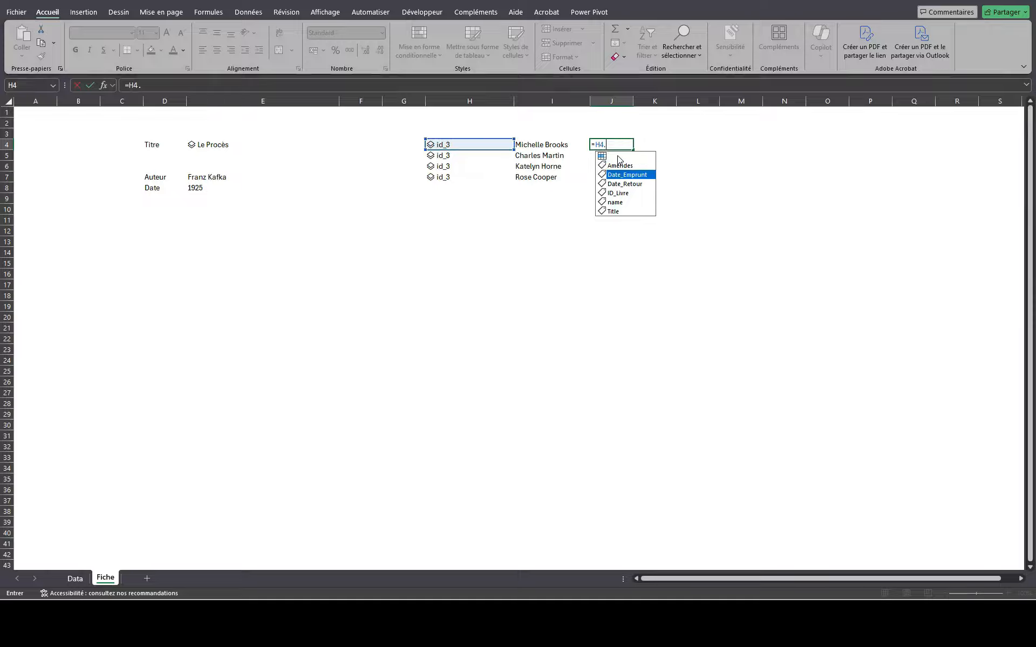
key("Tab")
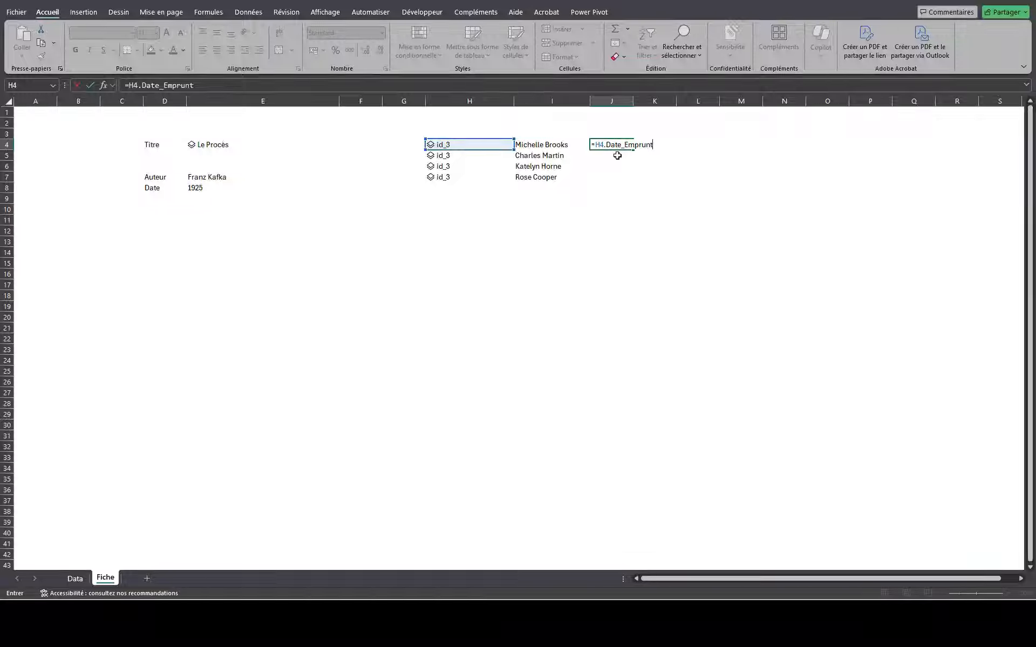
key("Return")
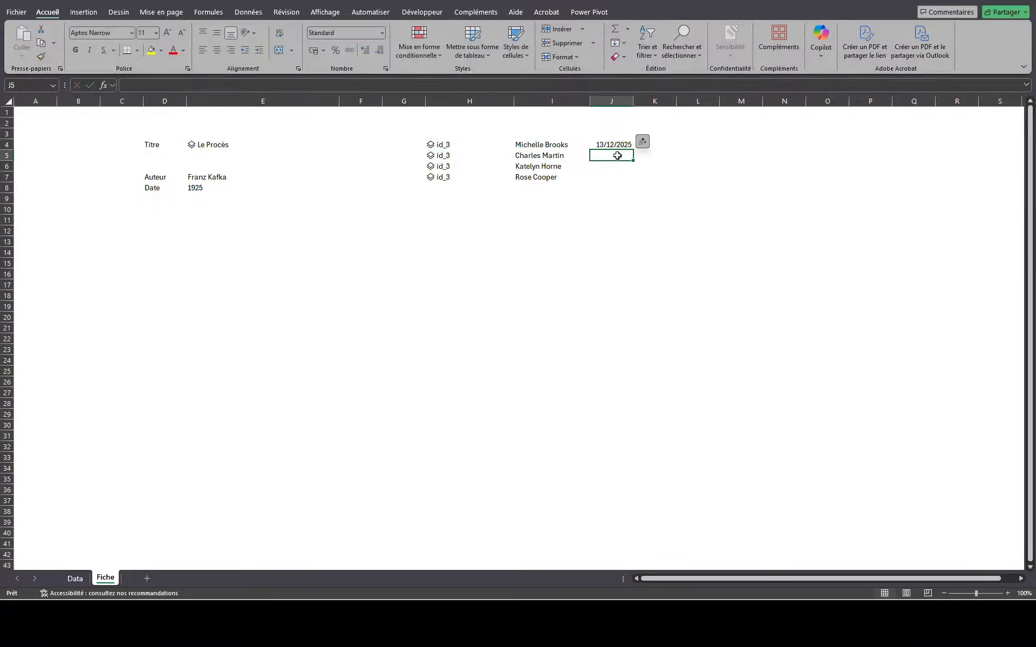
- Change J4's formula to =H4#.Date_Emprunt so it covers the whole spilled range
left_click(618, 144)
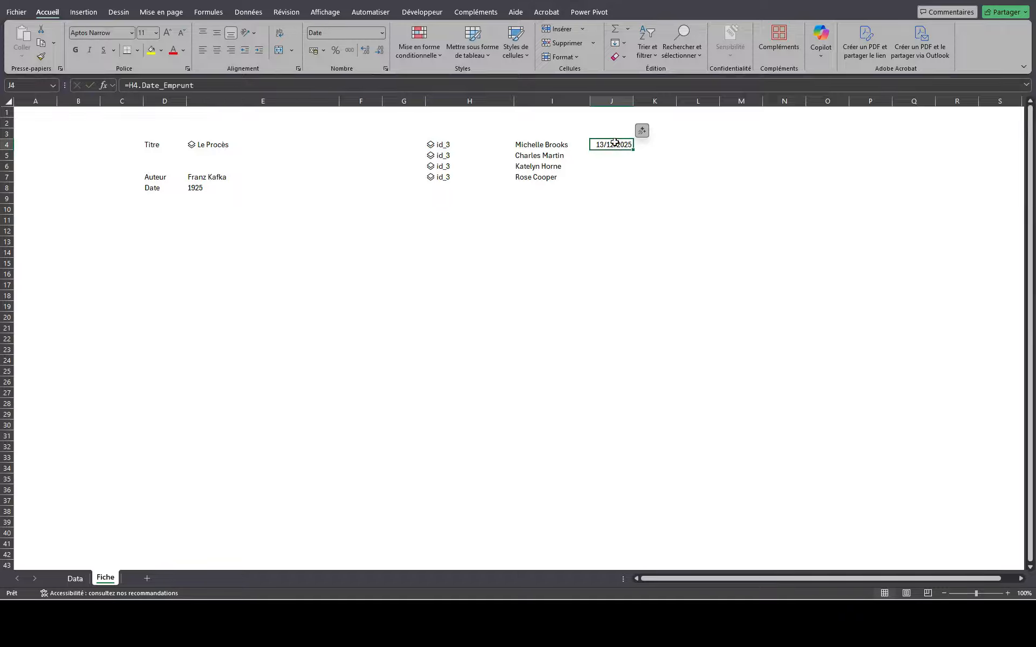
left_click(139, 85)
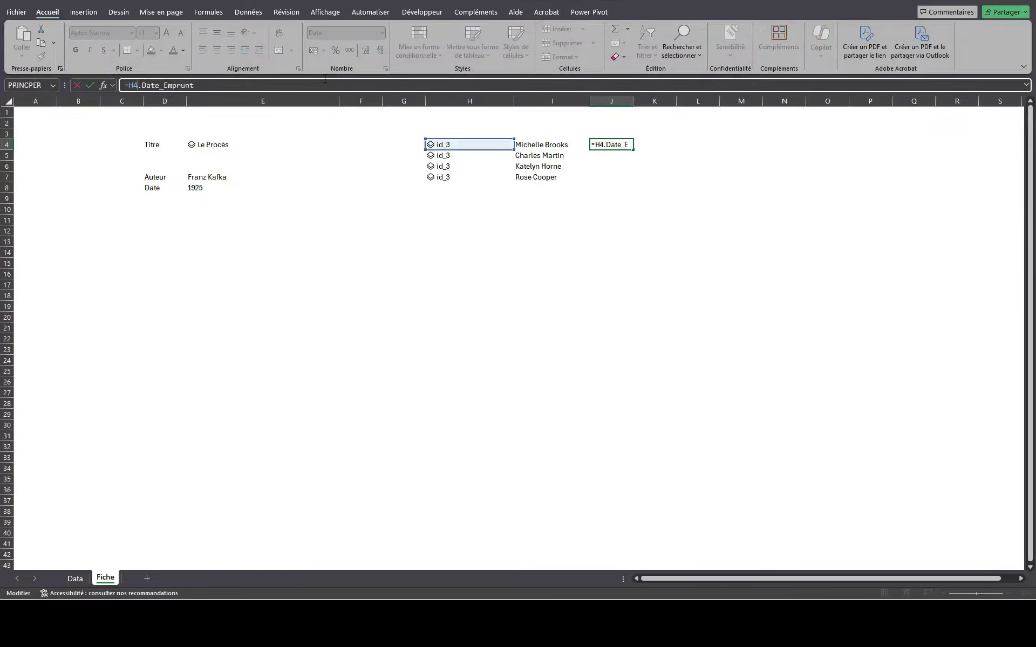
type("#")
key("Return")
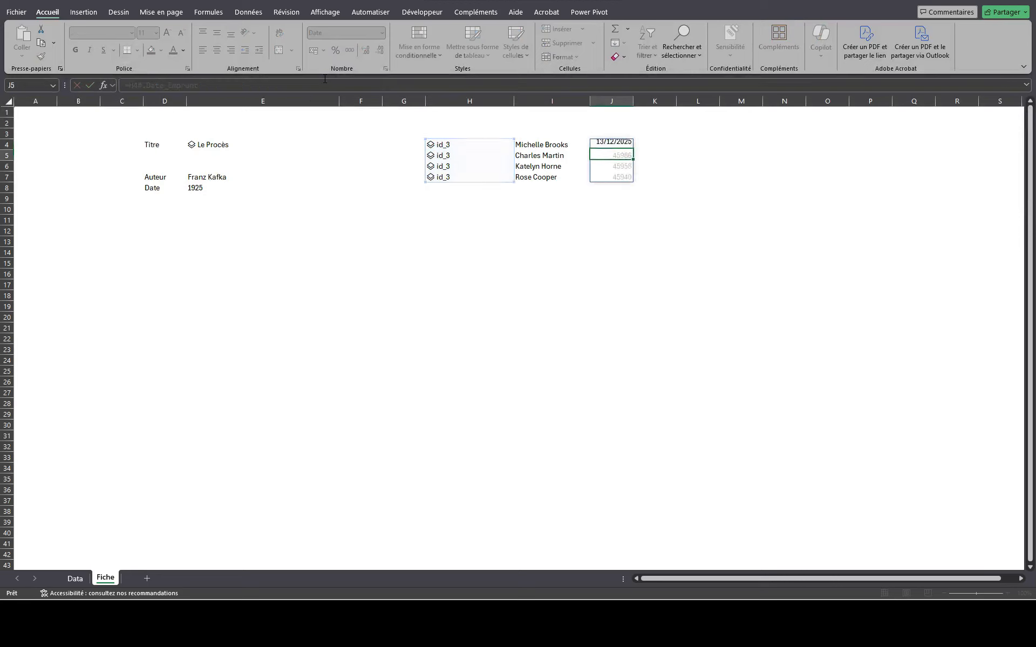
- Format the whole of column J as Date courte
left_click(617, 96)
left_click(382, 32)
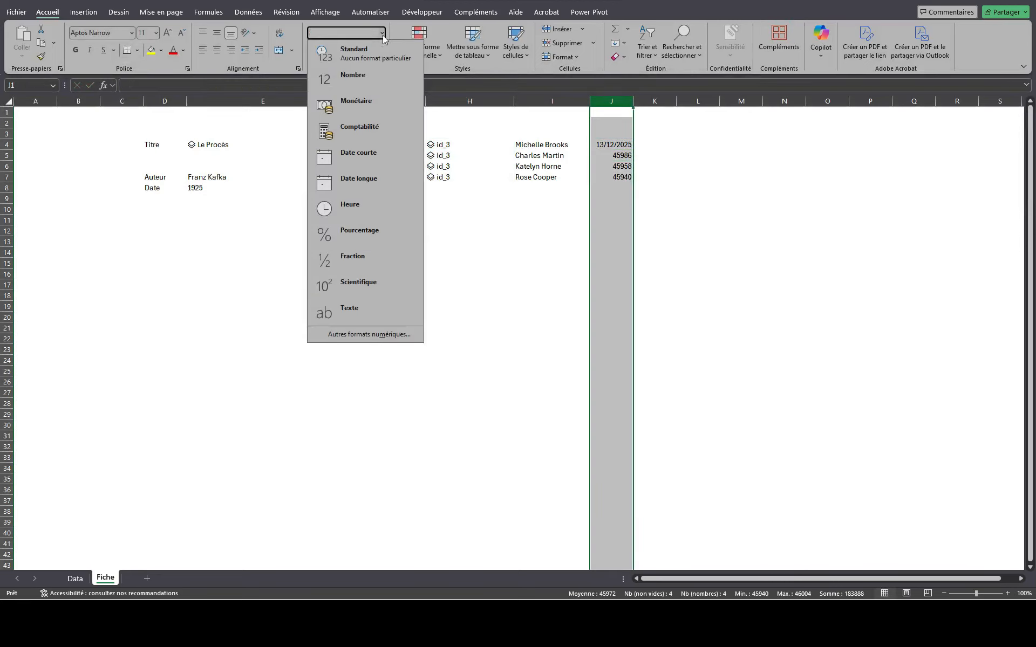
left_click(361, 154)
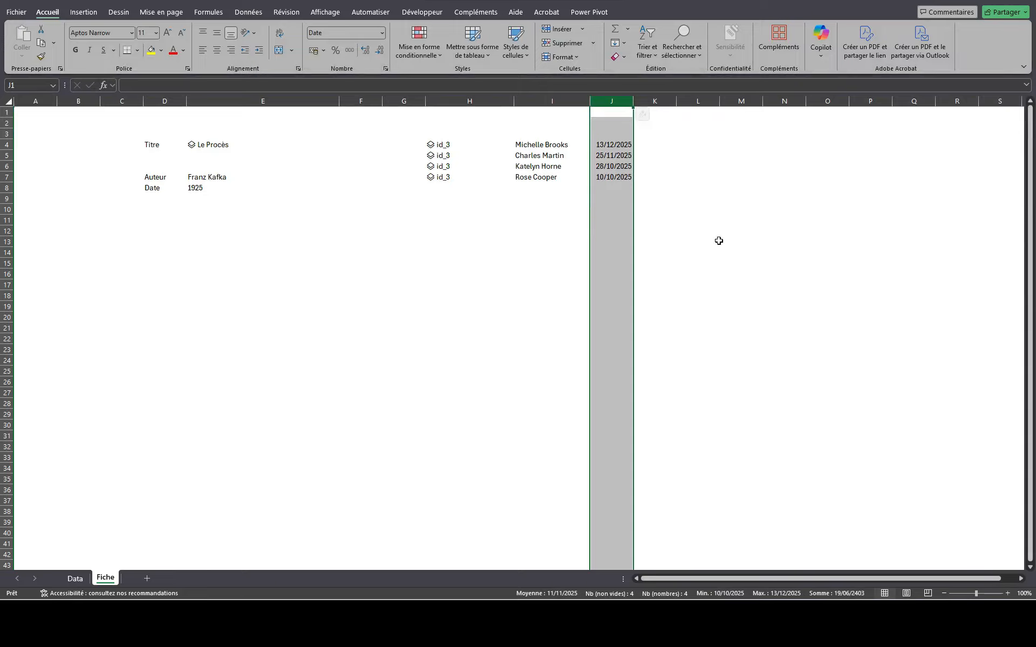
- Enter =H4#.Amendes in K4 to extract the fines for all the spilled loan records
left_click(661, 142)
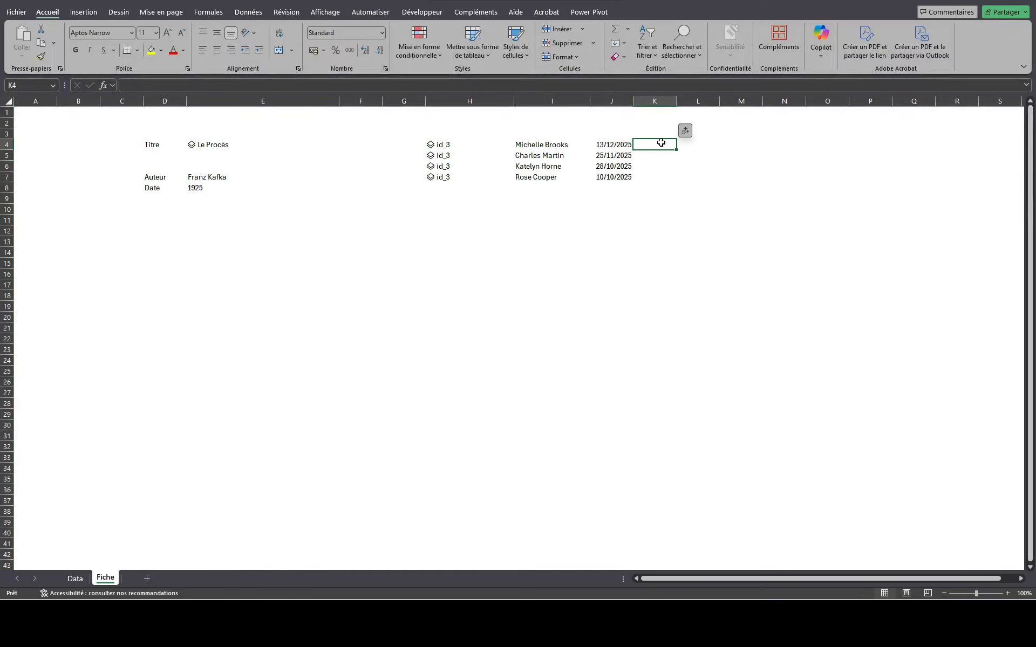
type("=")
key("Left")
key("Left")
key("Left")
key("Left")
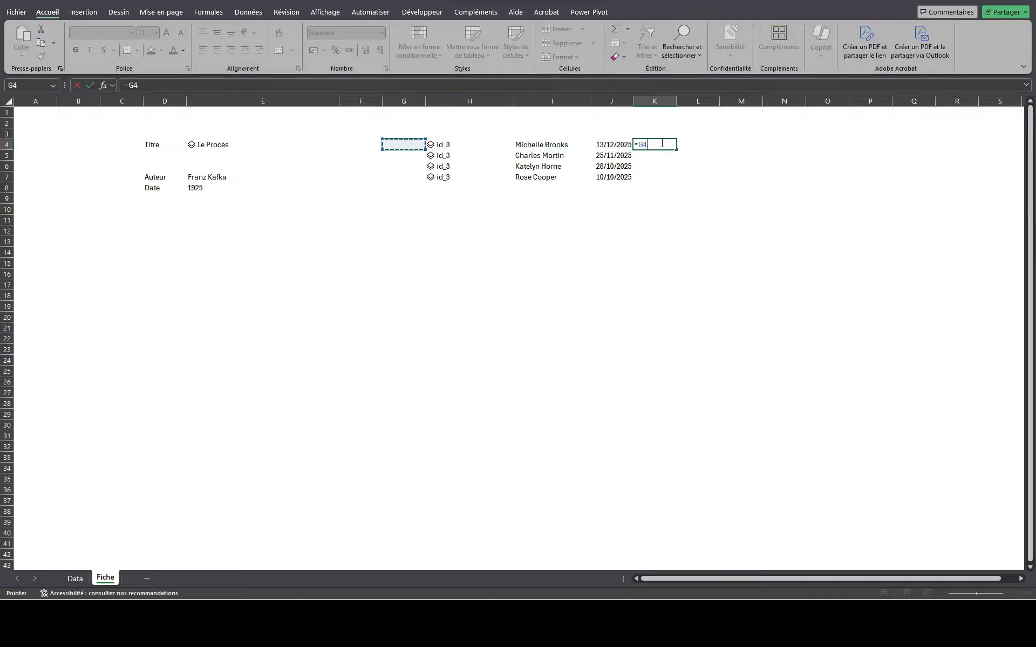
key("Right")
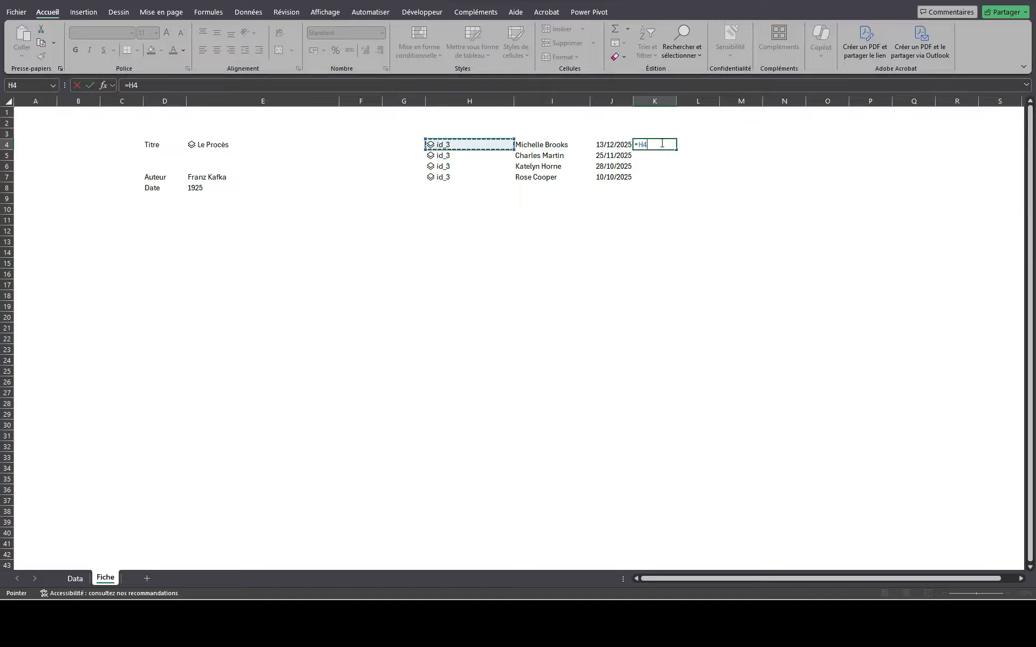
type("#")
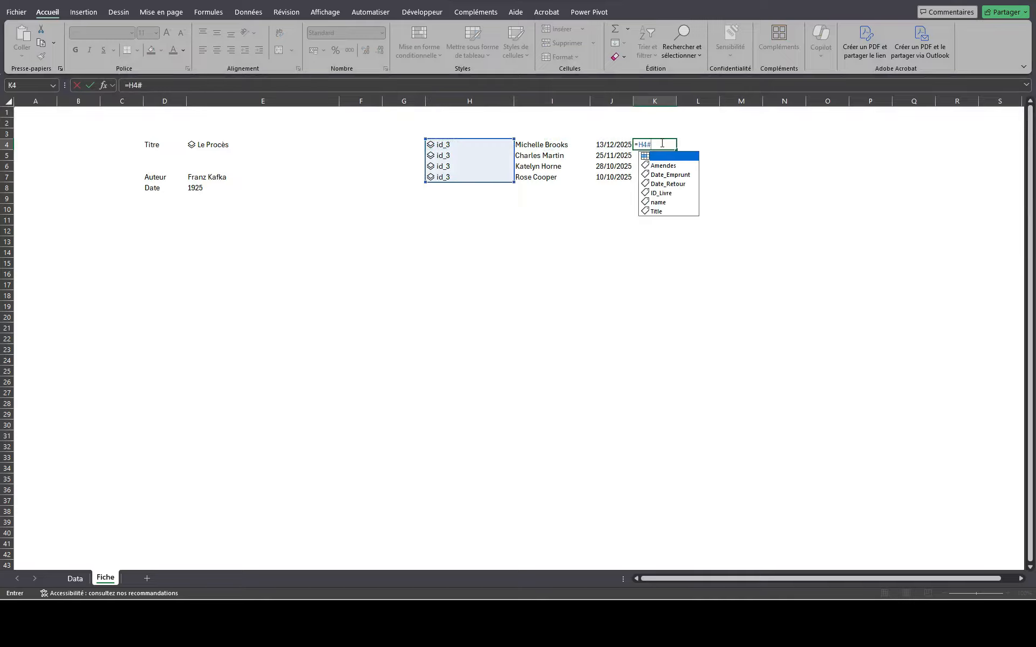
type(".")
key("Down")
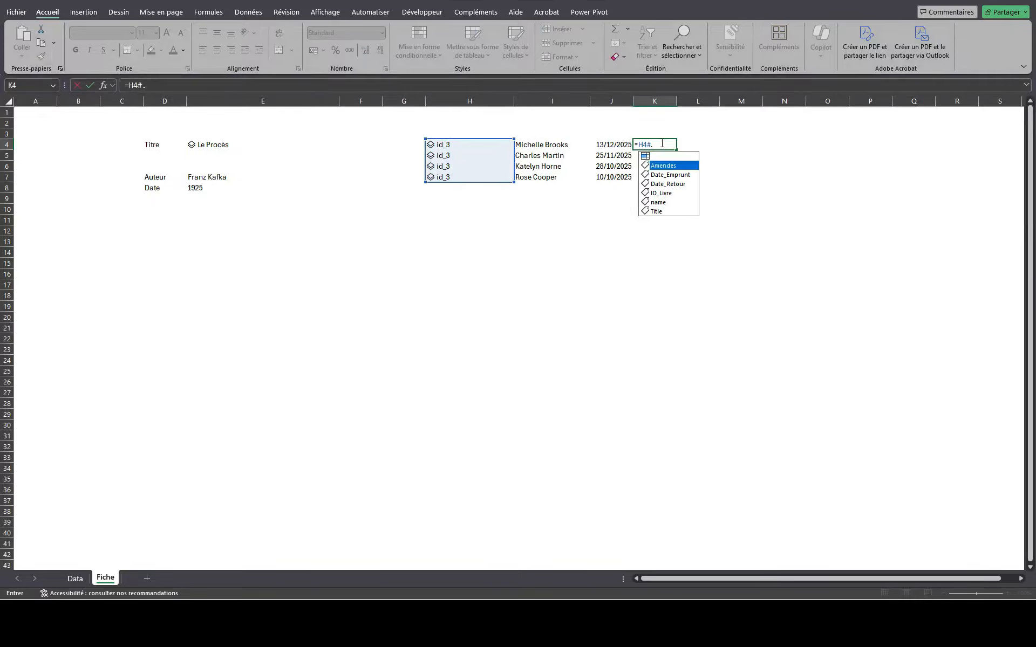
key("Tab")
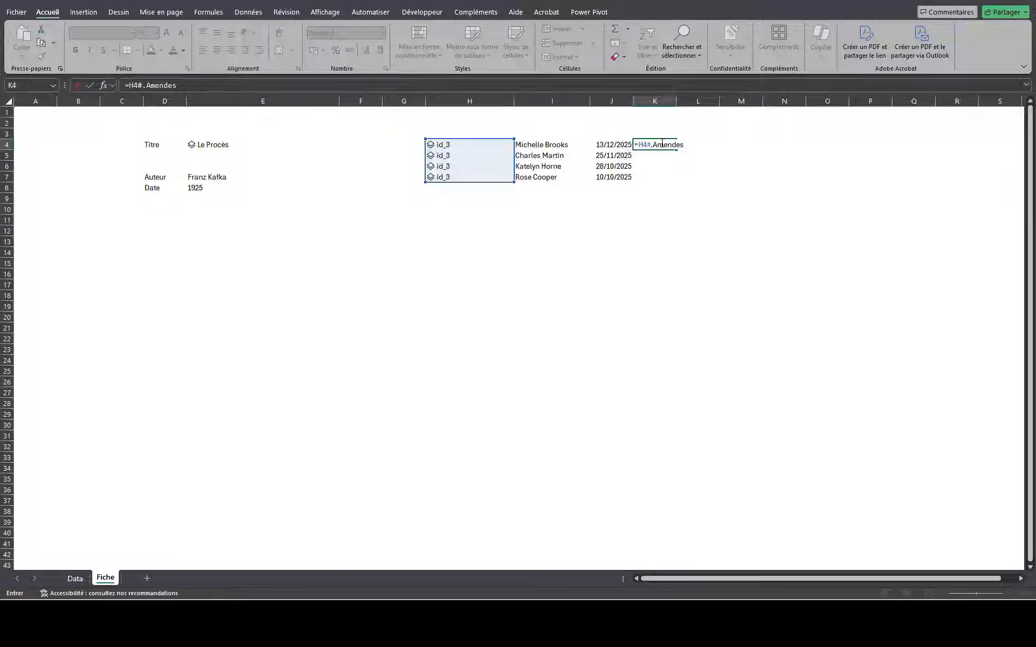
key("Return")
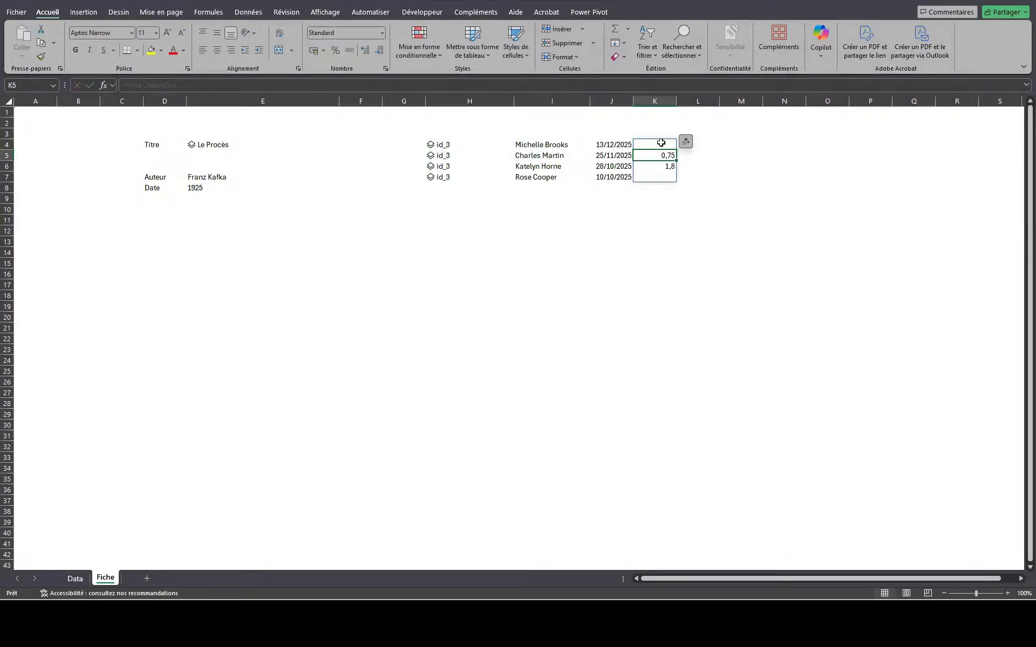
- Format the whole of column K with the Comptabilité number format in euros
left_click(661, 101)
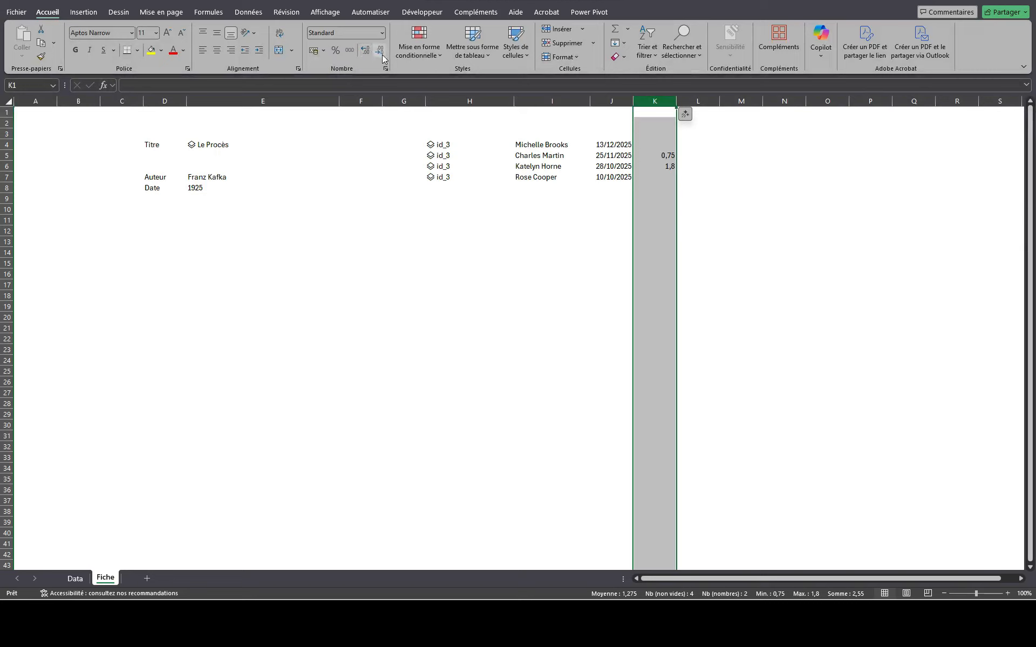
left_click(382, 34)
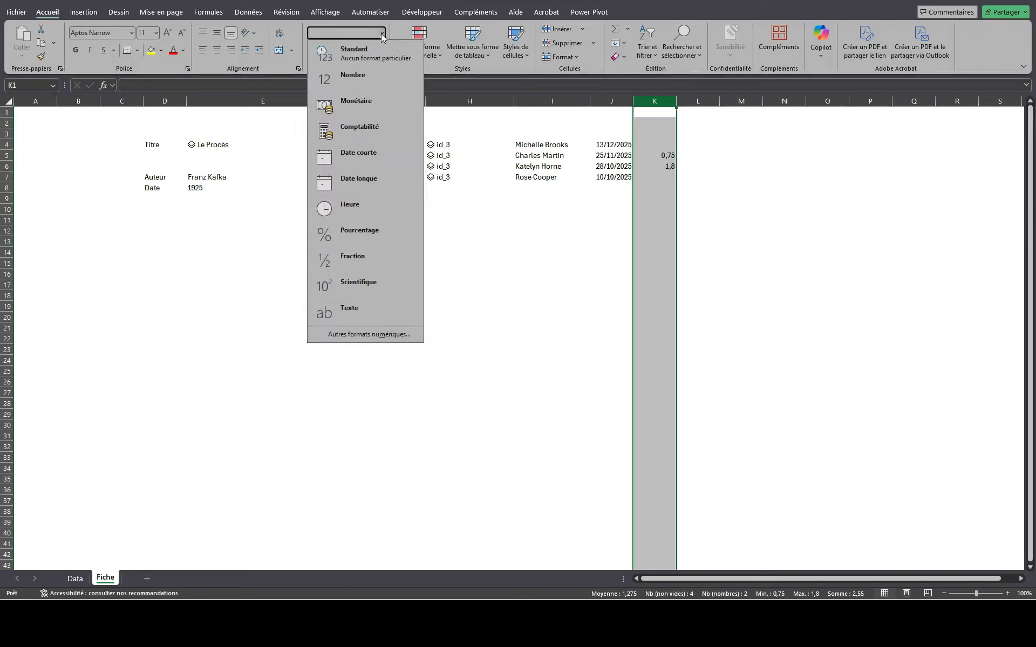
left_click(356, 77)
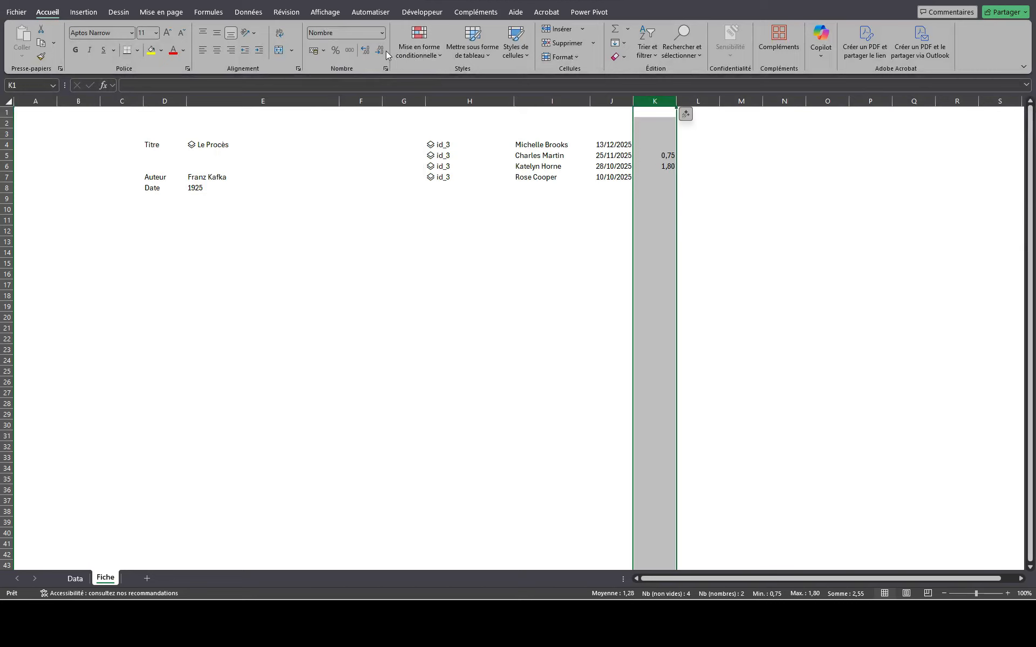
left_click(325, 50)
left_click(355, 65)
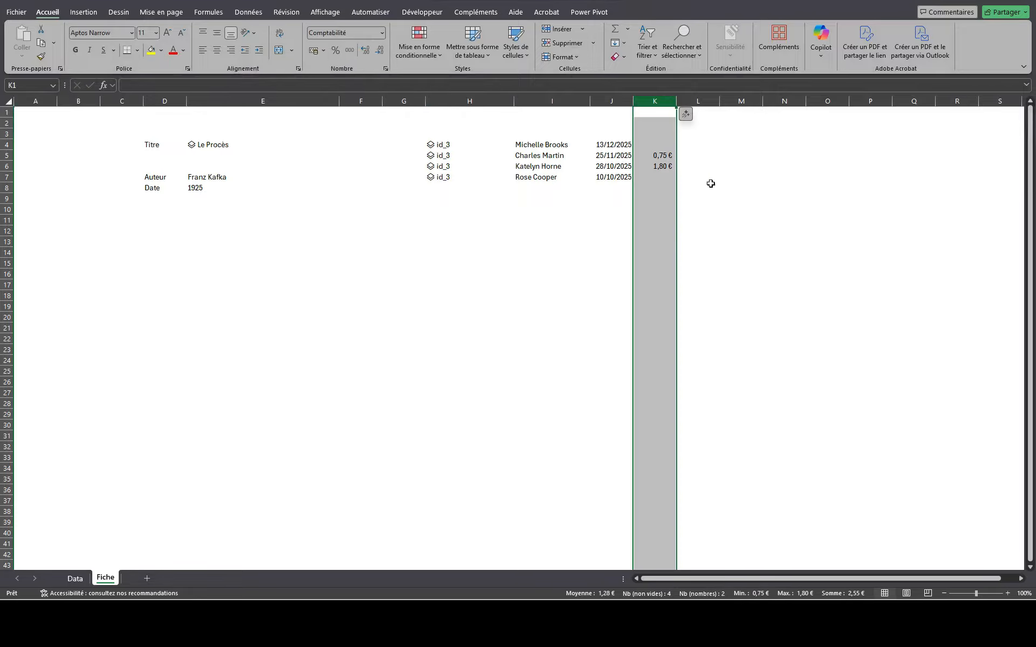
left_click(653, 181)
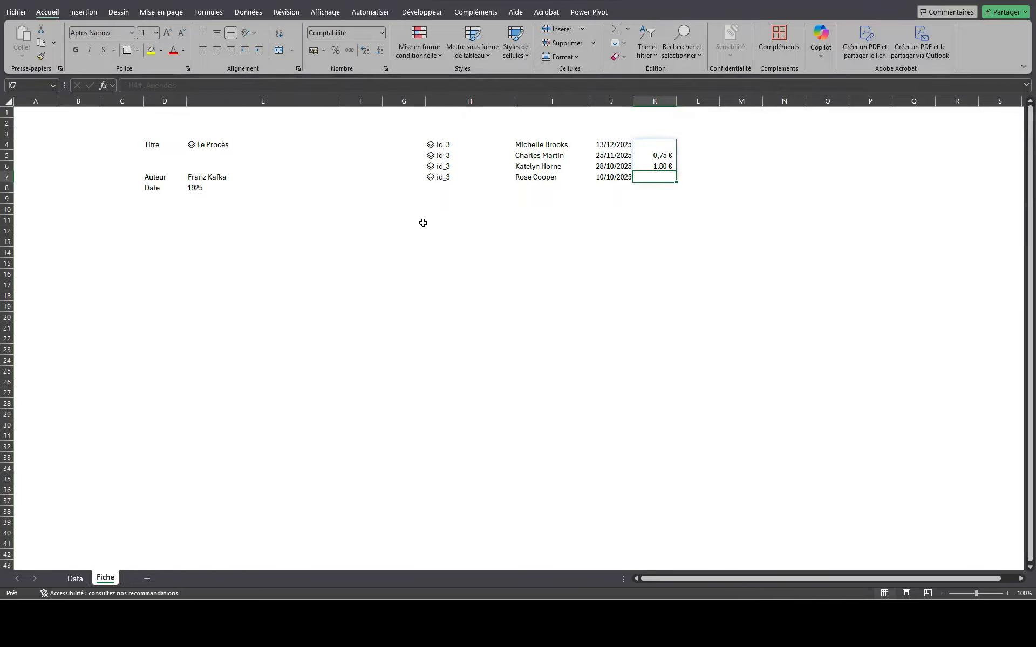
left_click(495, 252)
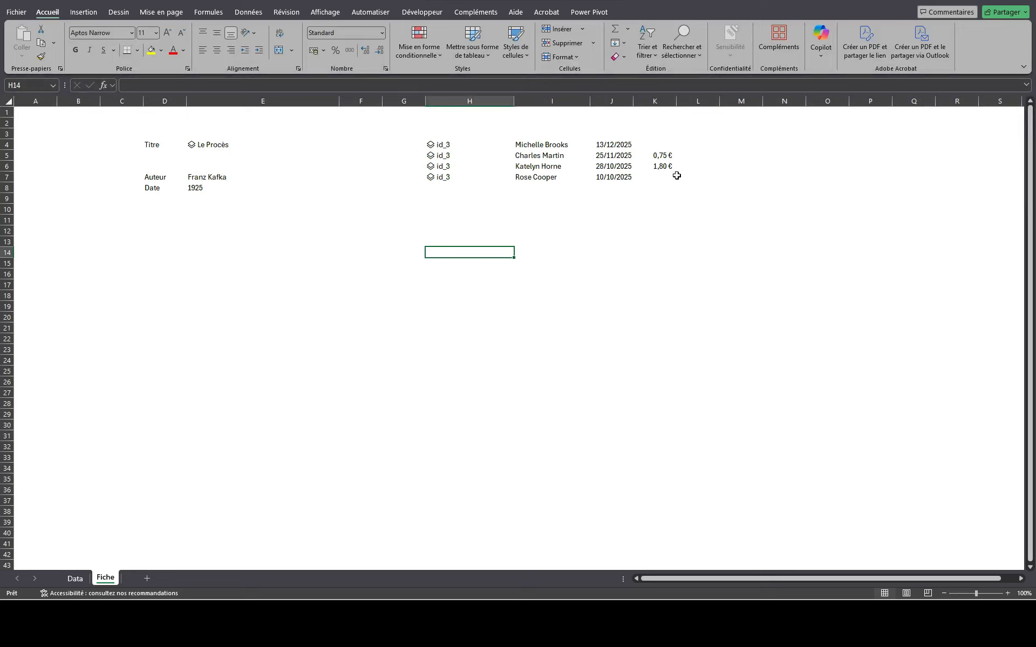
left_click(464, 148)
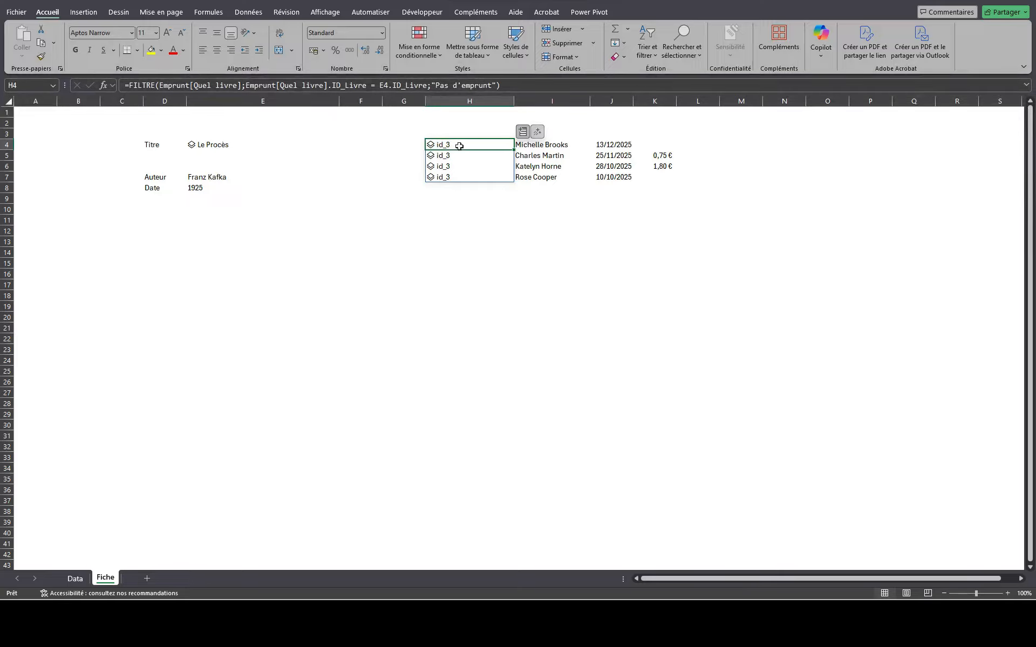
left_click(672, 128)
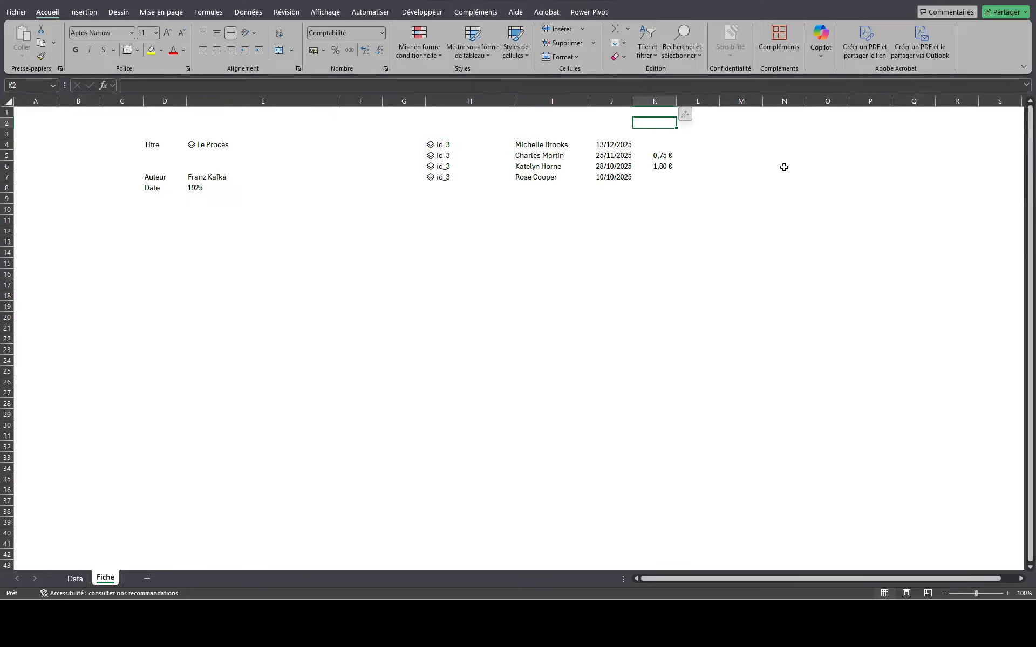
- Enter =SOMME(H4#.Amendes) in K2 to total the selected book's fines, and check it against the amounts listed below
type("=")
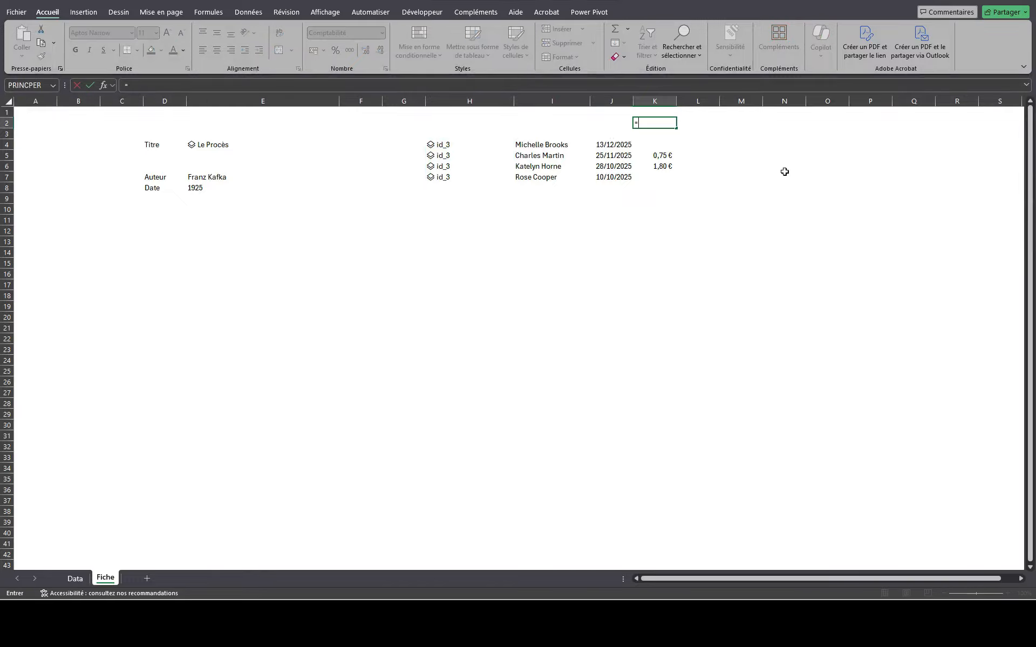
type("SOMME(")
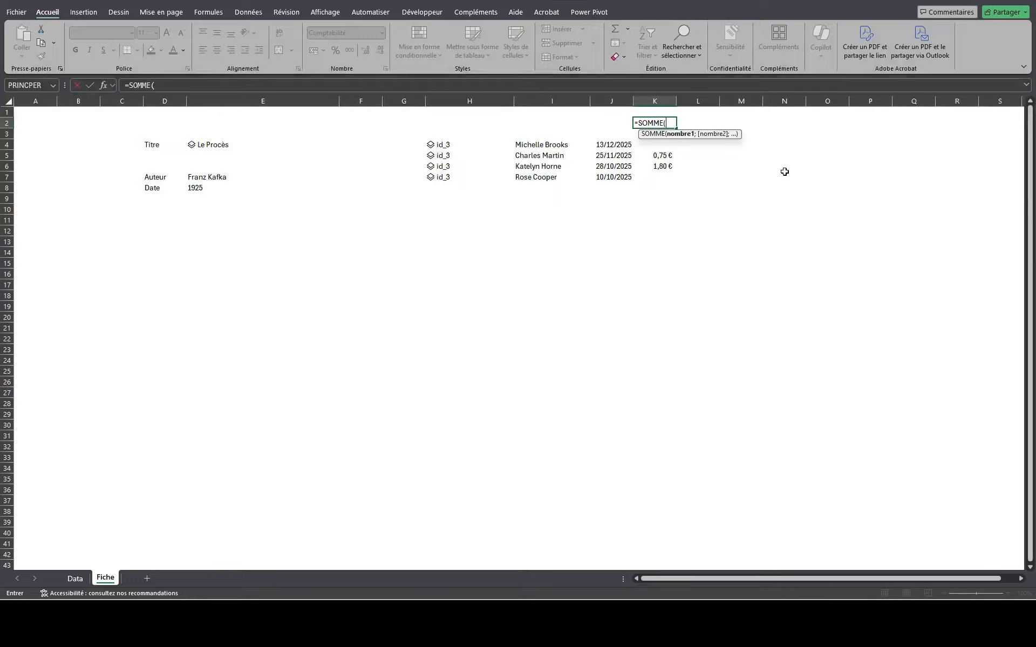
type("h4")
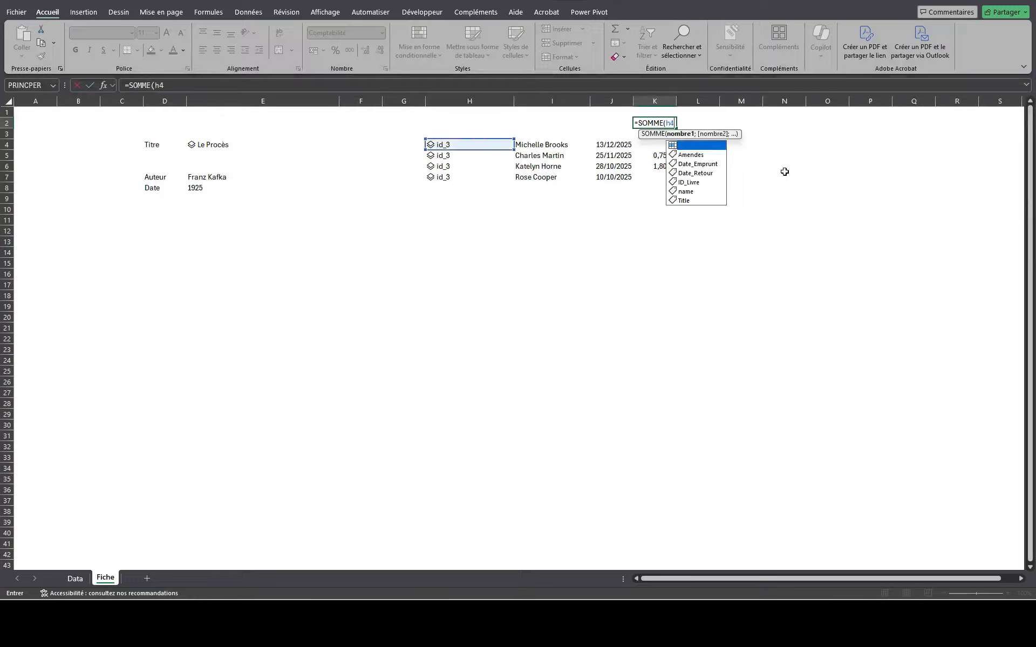
type("#")
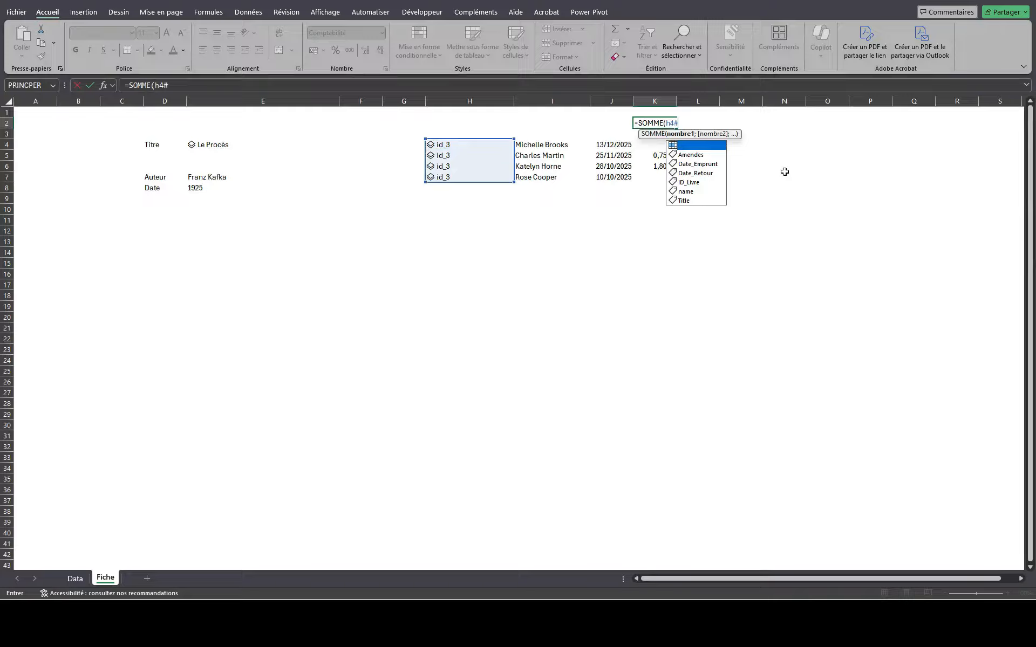
type(".")
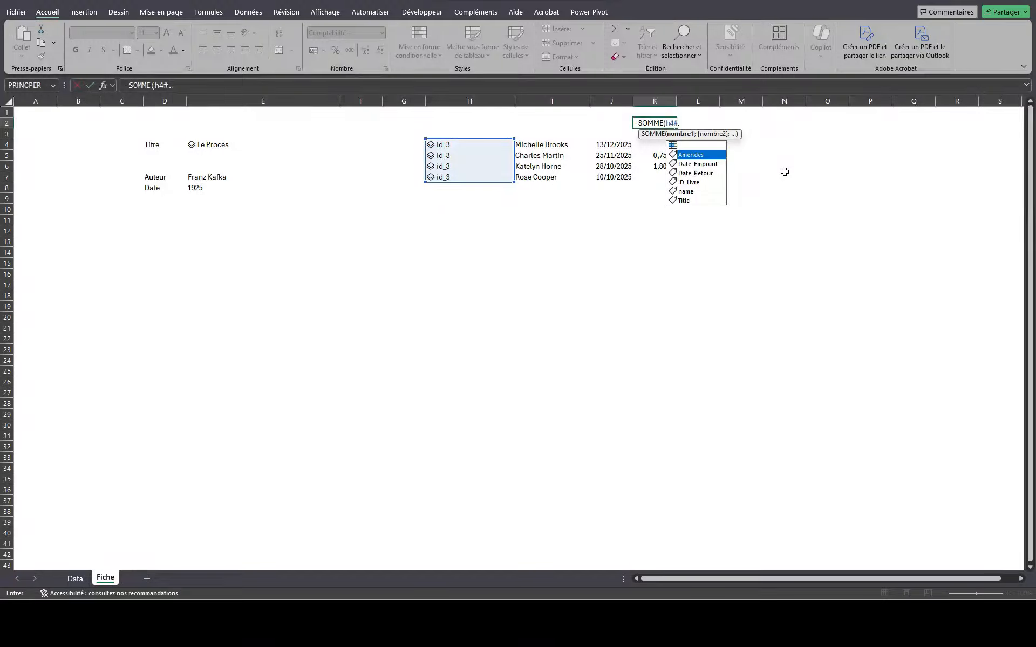
key("Tab")
type(")")
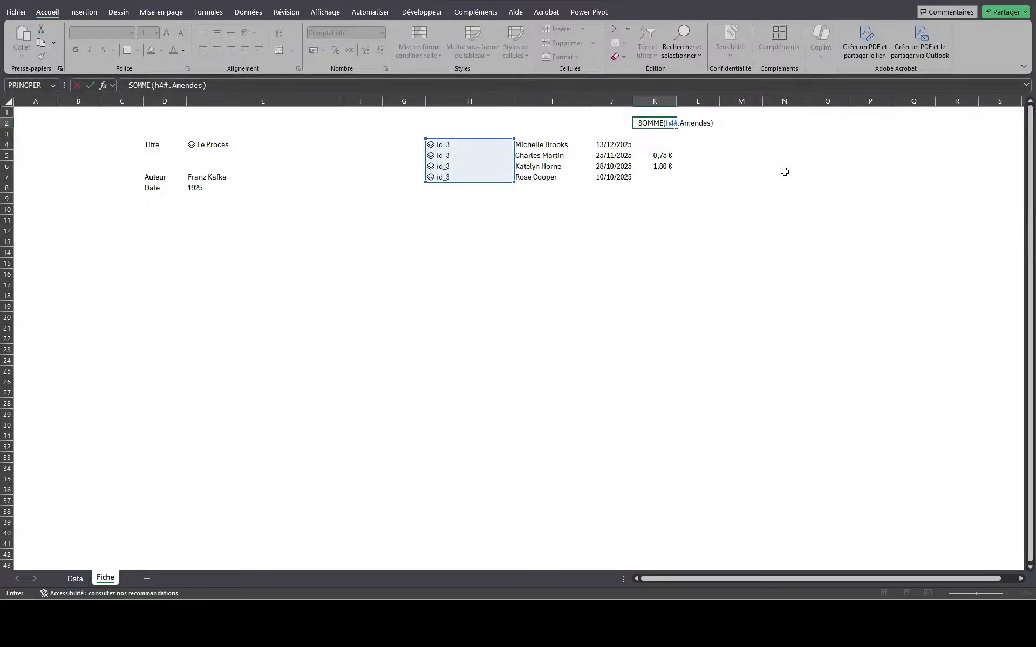
key("Return")
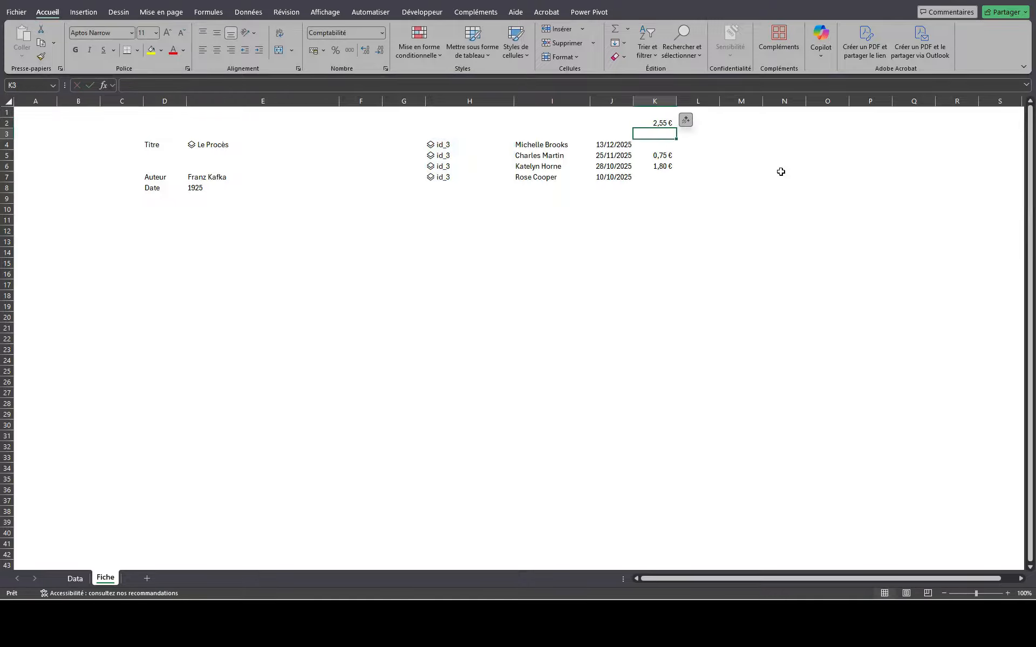
left_click(662, 124)
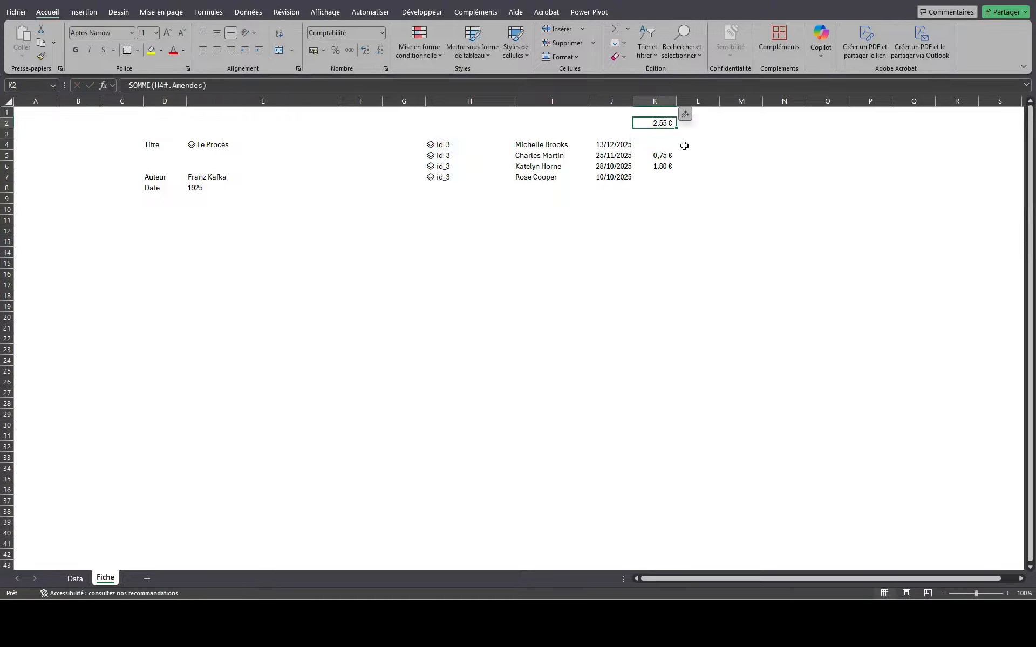
left_click_drag(663, 157, 663, 165)
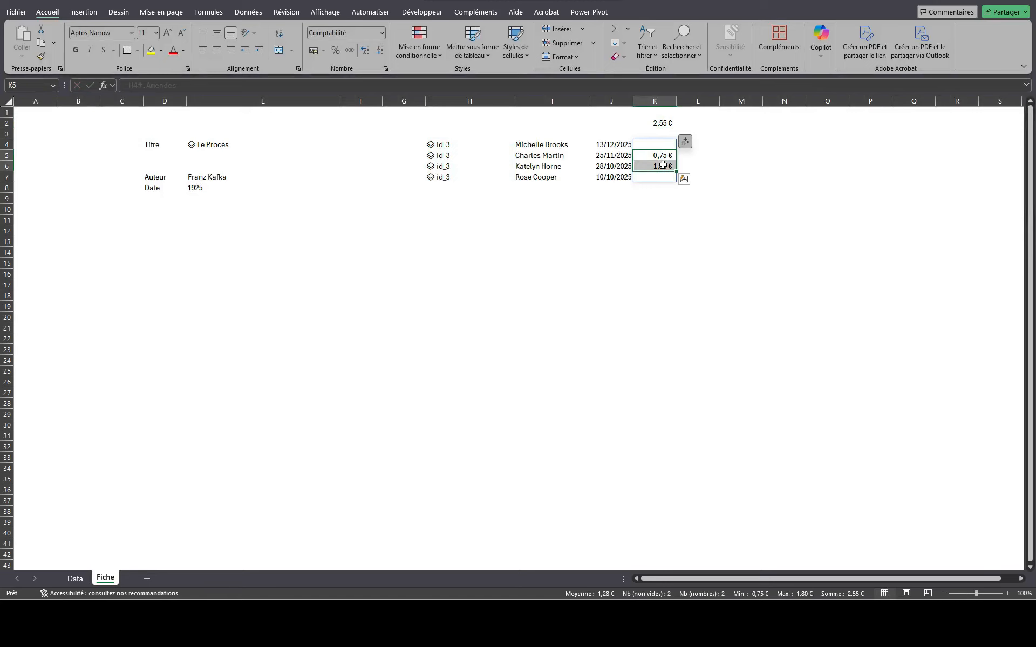
left_click(662, 124)
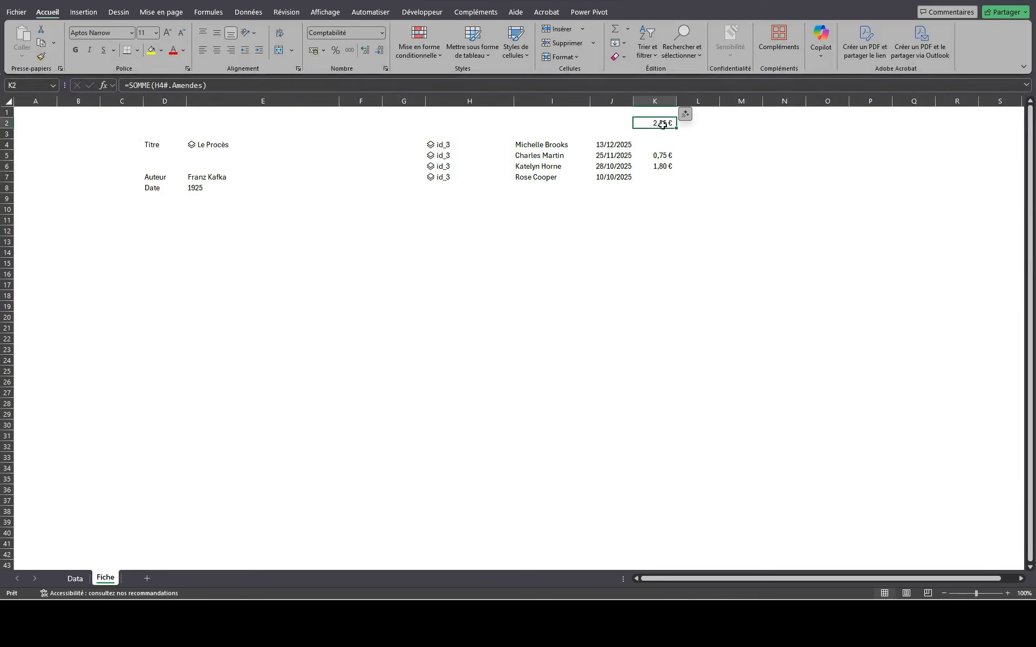
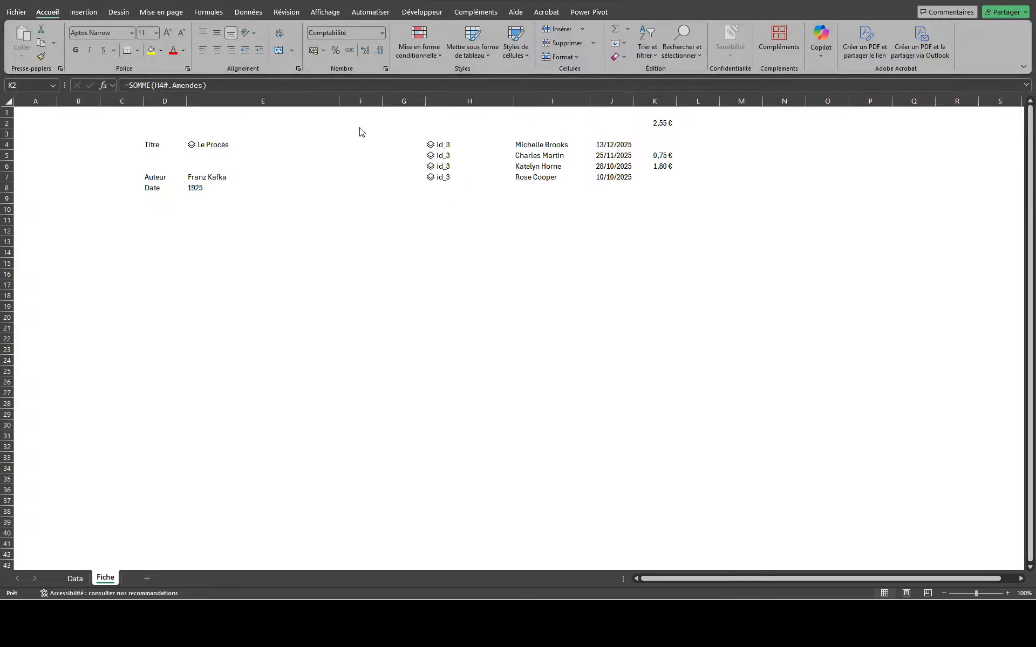
- Test the title list in E4 with La Condition humaine, and set the selected book to Le Petit Prince
left_click(227, 144)
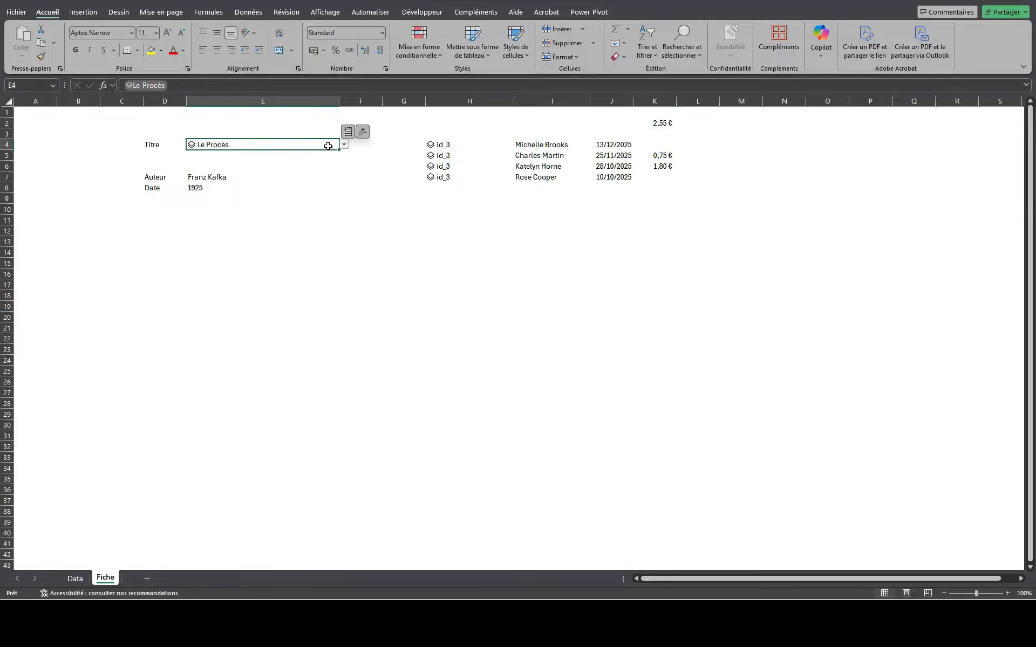
left_click(344, 145)
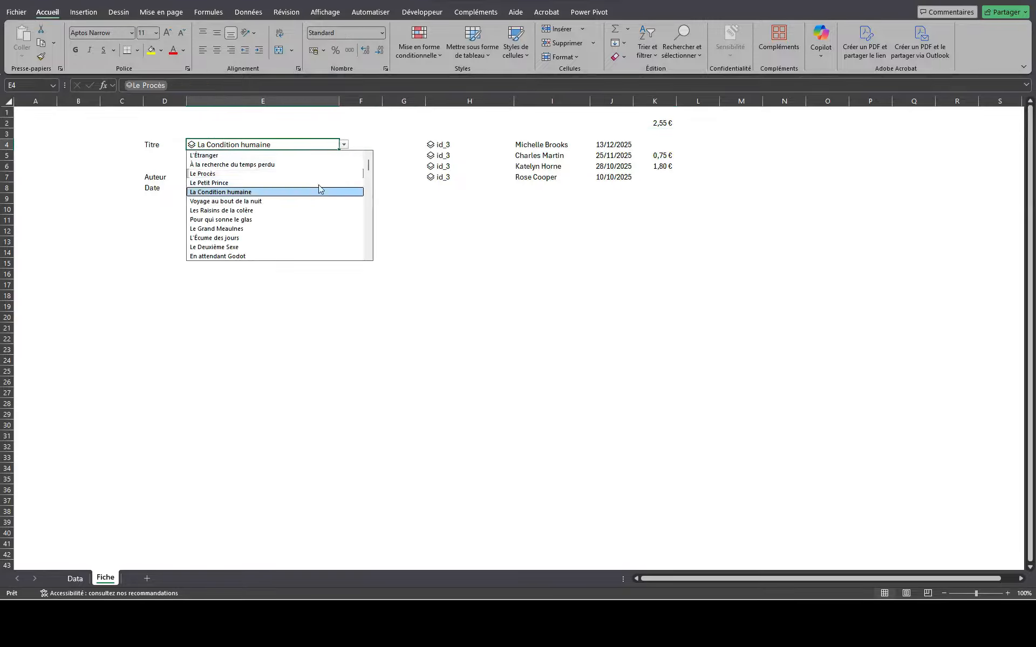
left_click(318, 192)
left_click(344, 146)
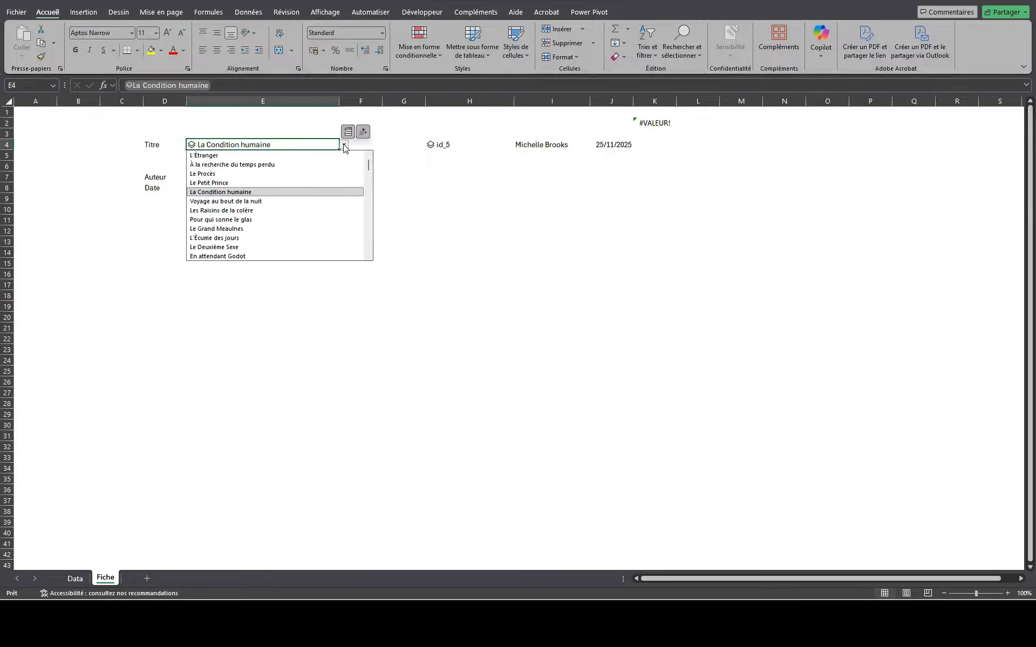
left_click(326, 183)
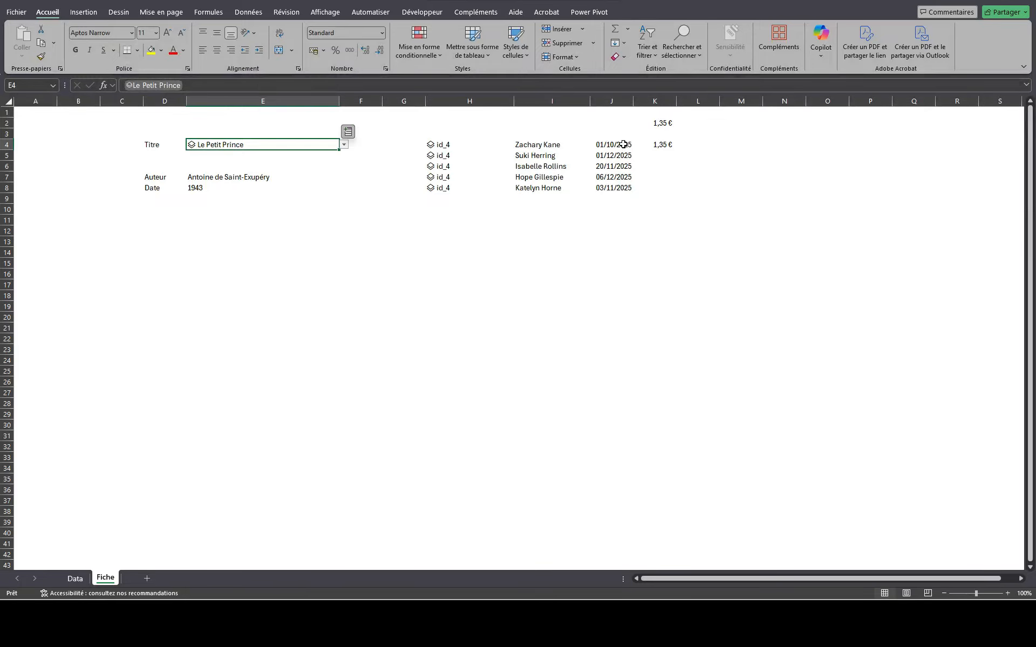
left_click_drag(623, 144, 613, 188)
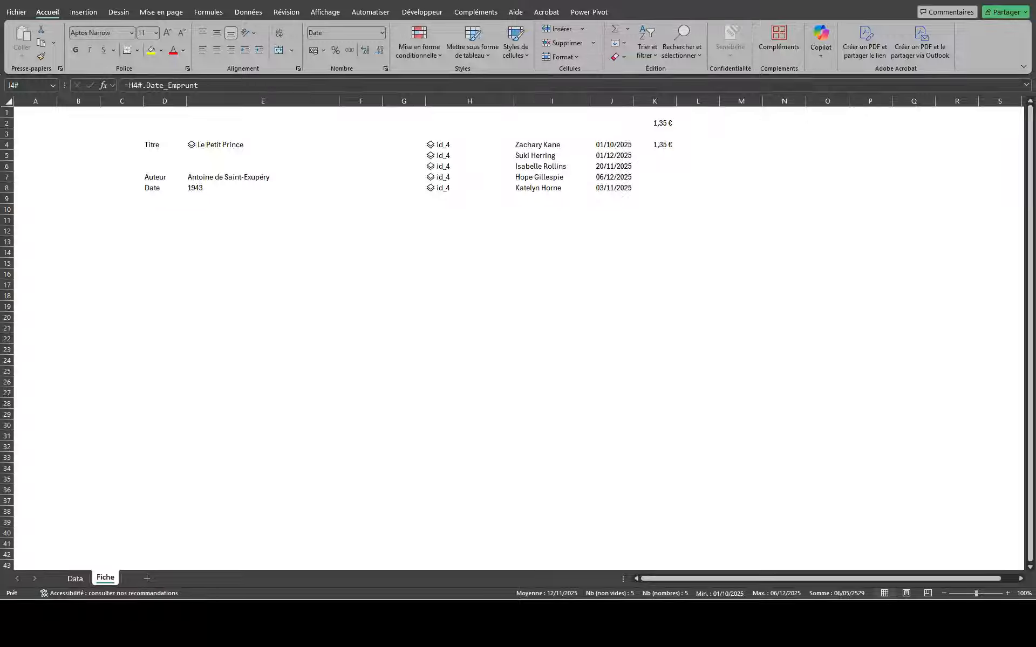
left_click(602, 143)
left_click(441, 277)
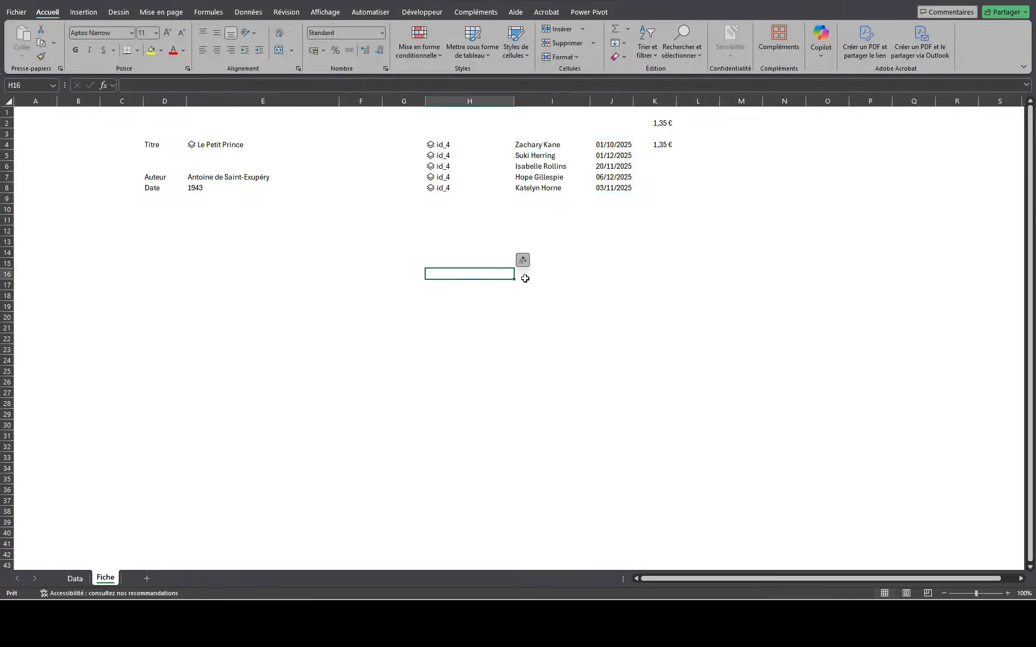
type("=tr")
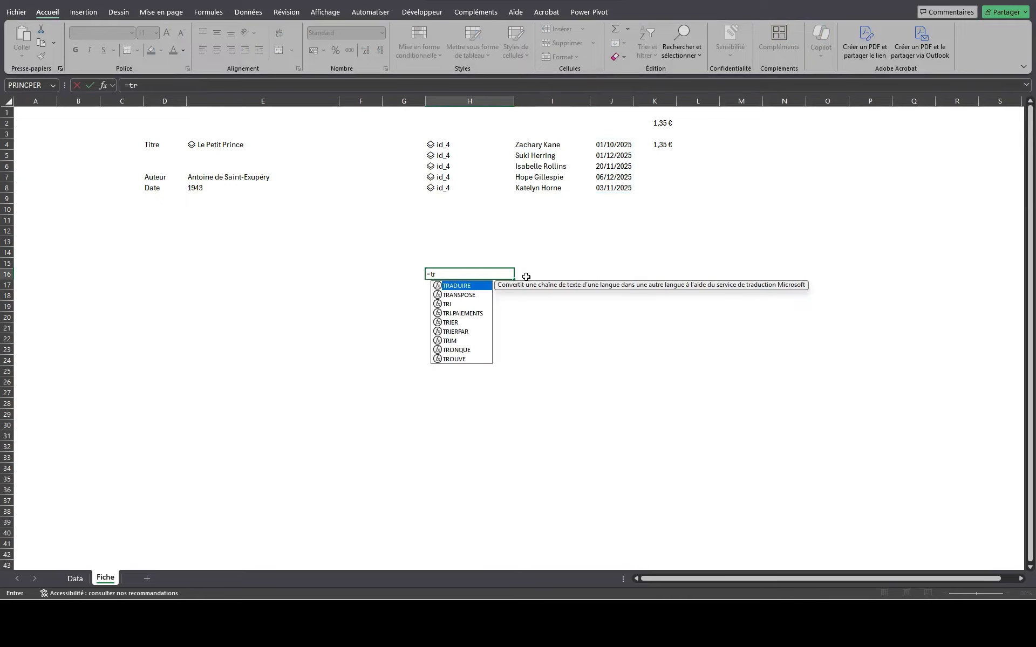
type("ierpar")
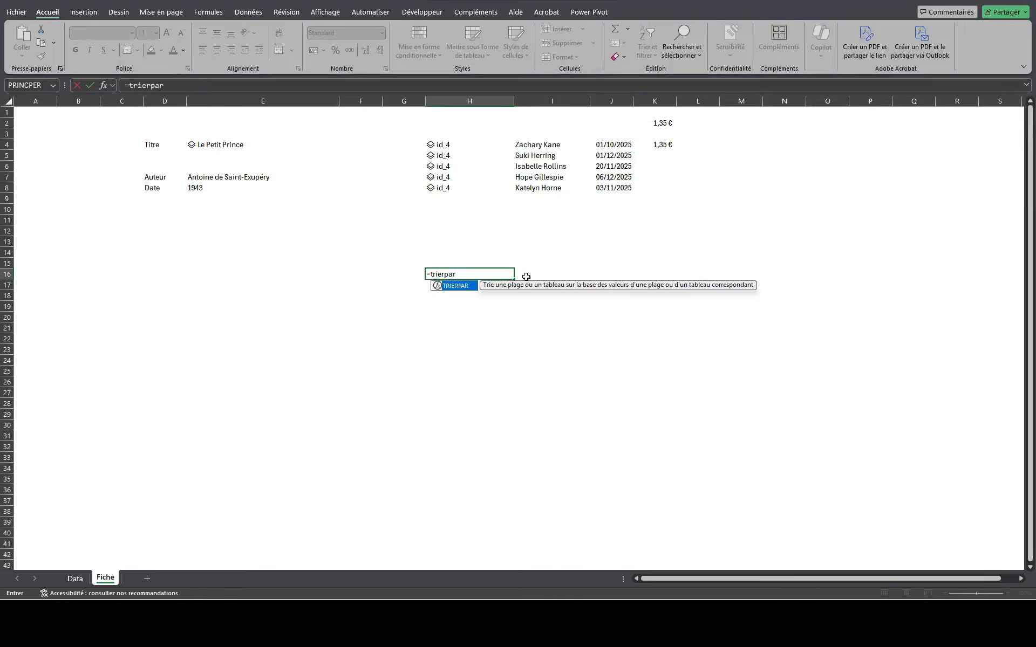
key("Tab")
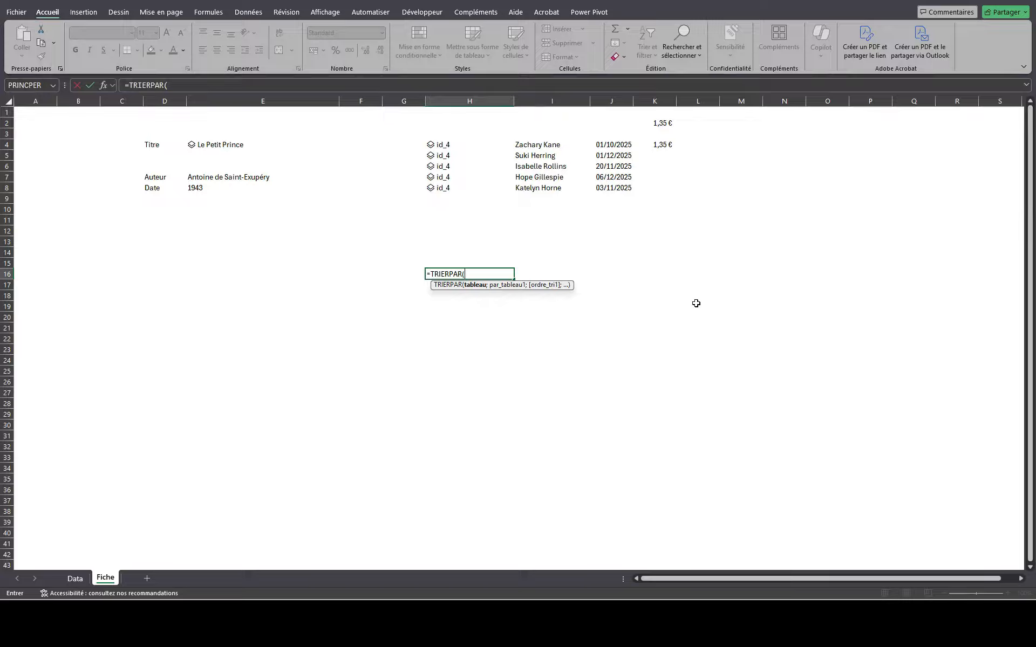
key("BackSpace")
key("BackSpace")
key("BackSpace")
key("BackSpace")
key("BackSpace")
key("BackSpace")
key("BackSpace")
key("BackSpace")
key("BackSpace")
key("BackSpace")
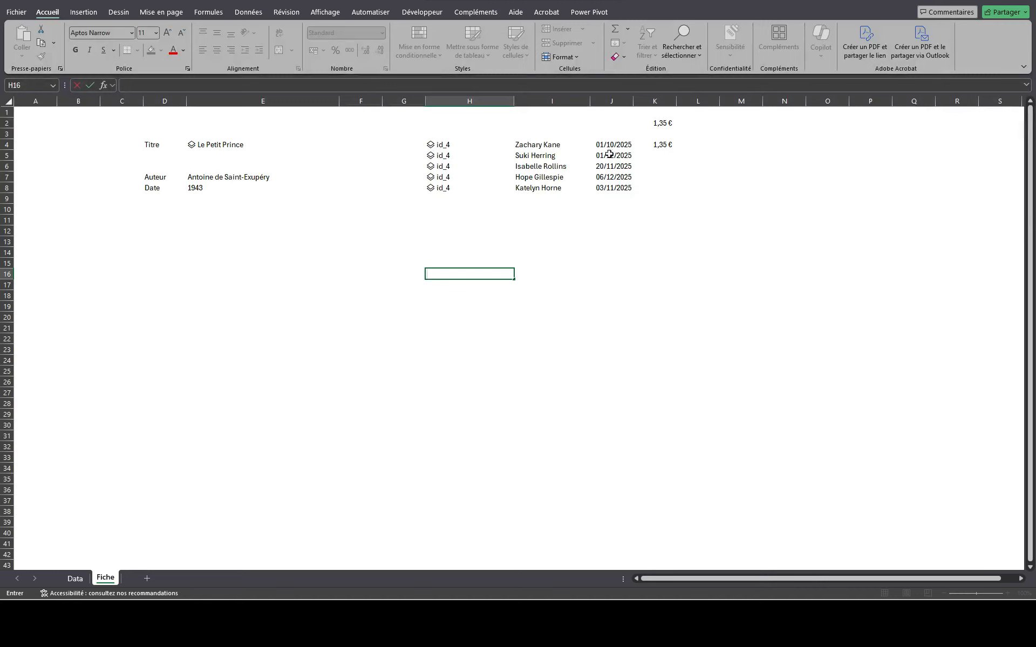
left_click_drag(608, 146, 610, 192)
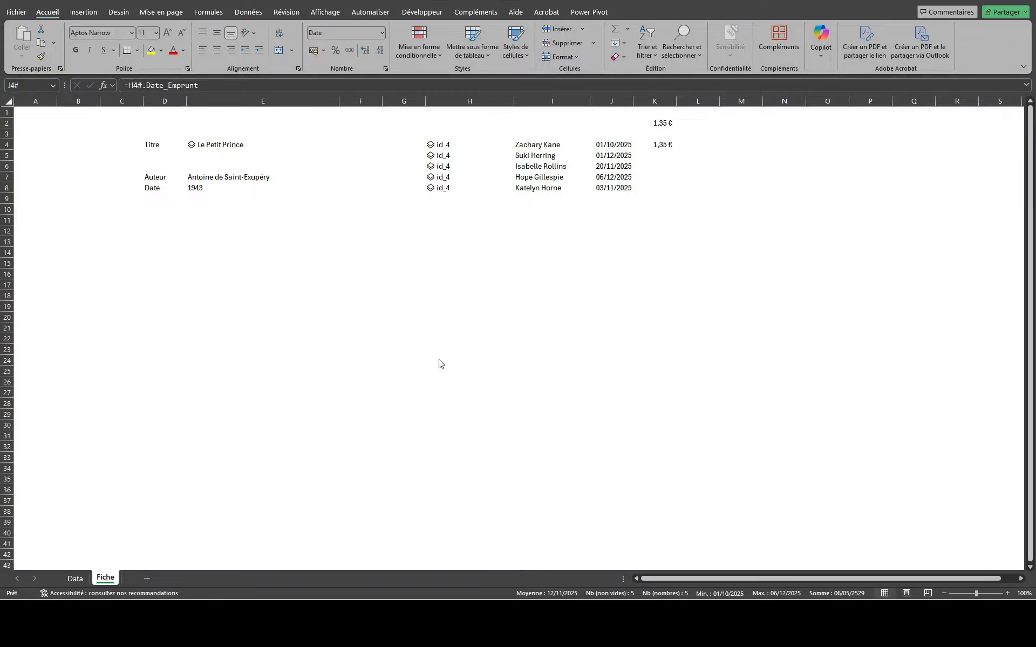
- Start a FILTRE formula in H22 with Emprunt[Quel livre].Date_Emprunt as the array to filter
left_click(438, 340)
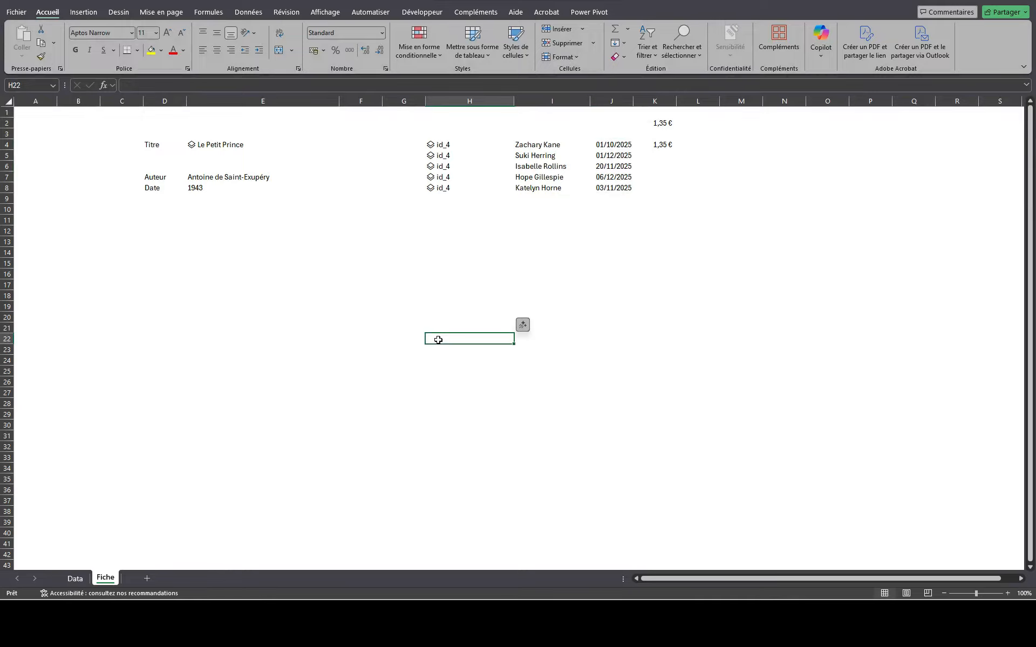
type("=filt")
key("Tab")
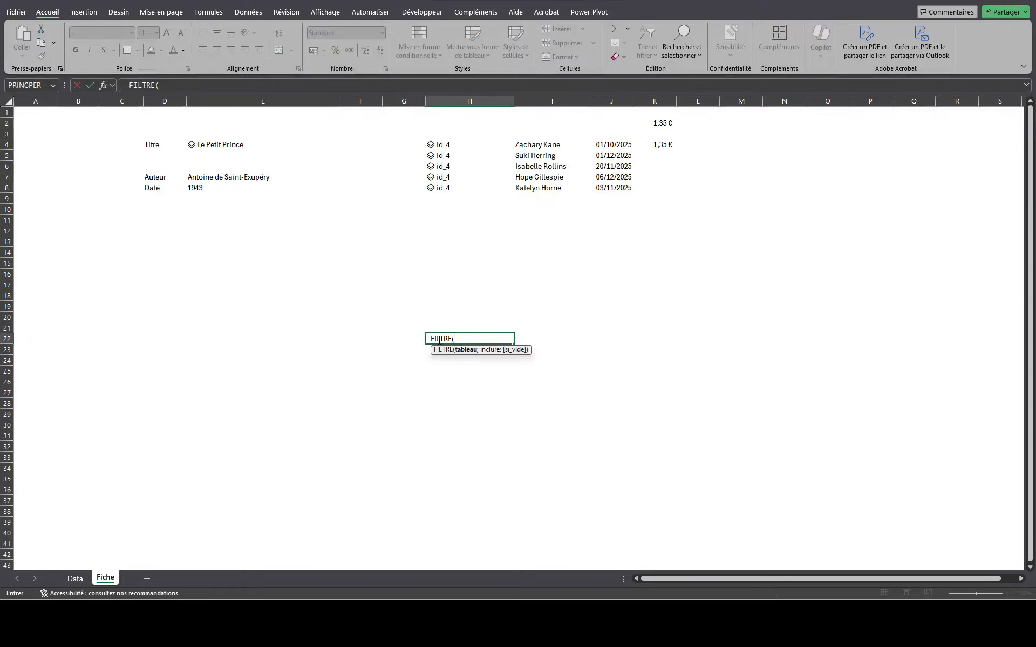
type("emp")
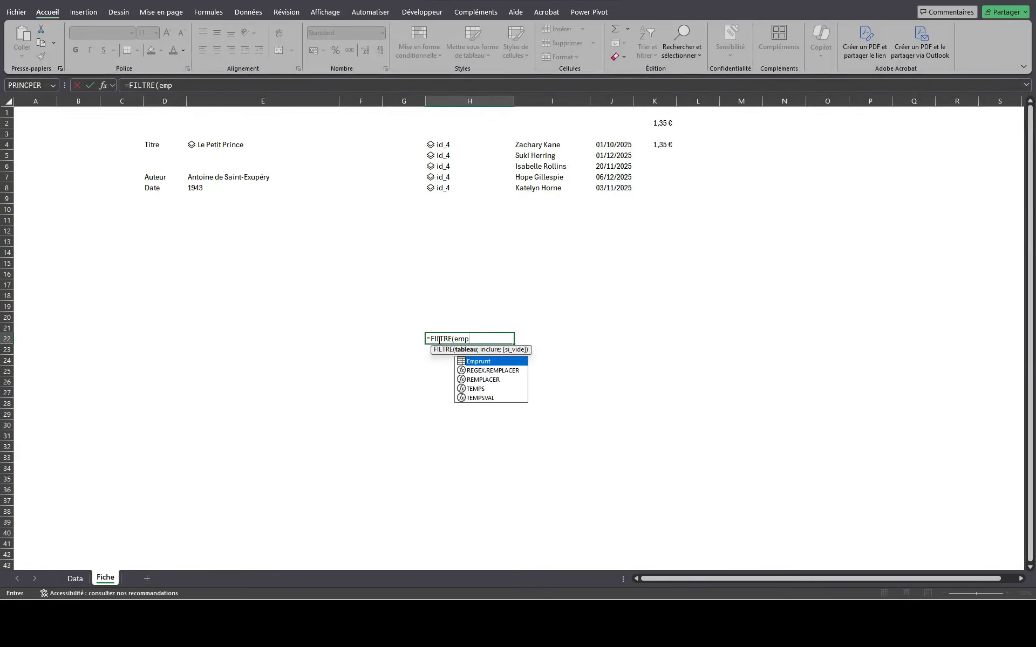
key("Tab")
type("[")
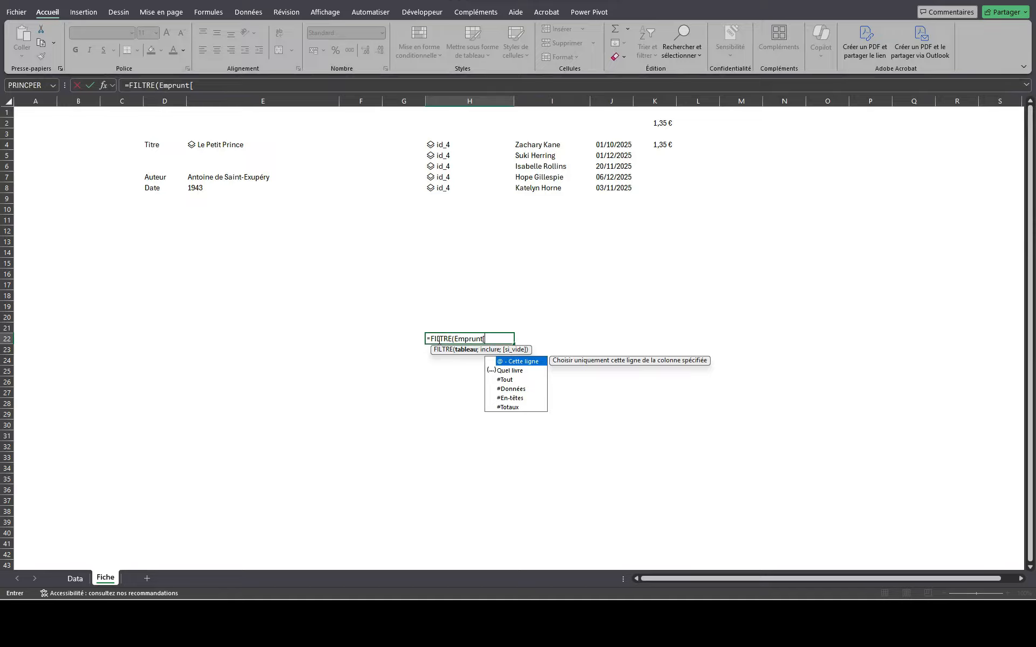
type("d")
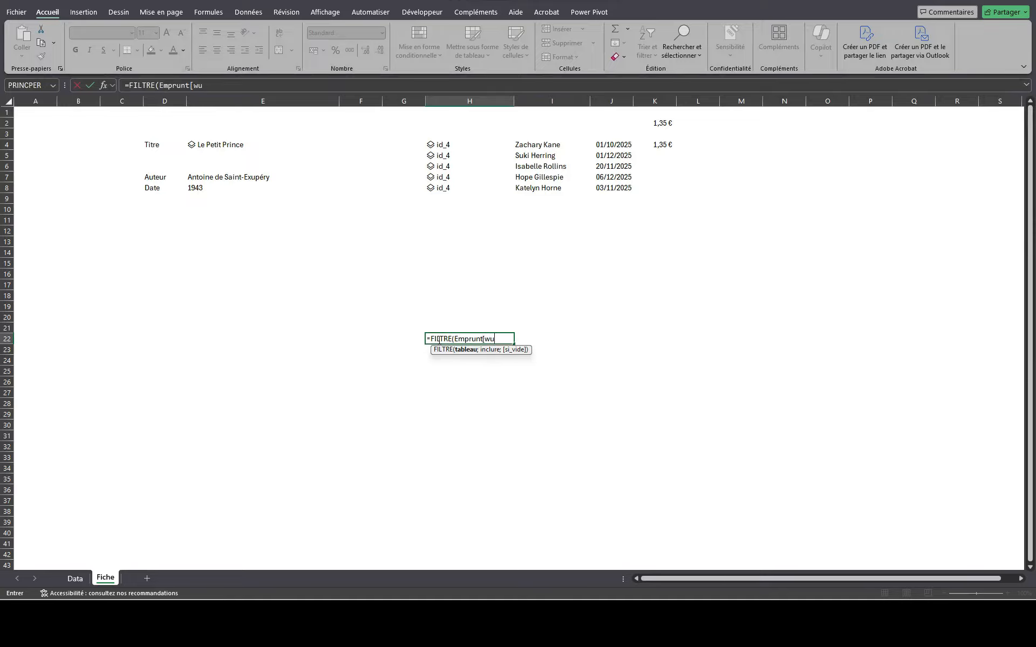
key("BackSpace")
key("BackSpace")
type("qu")
key("Tab")
type("].")
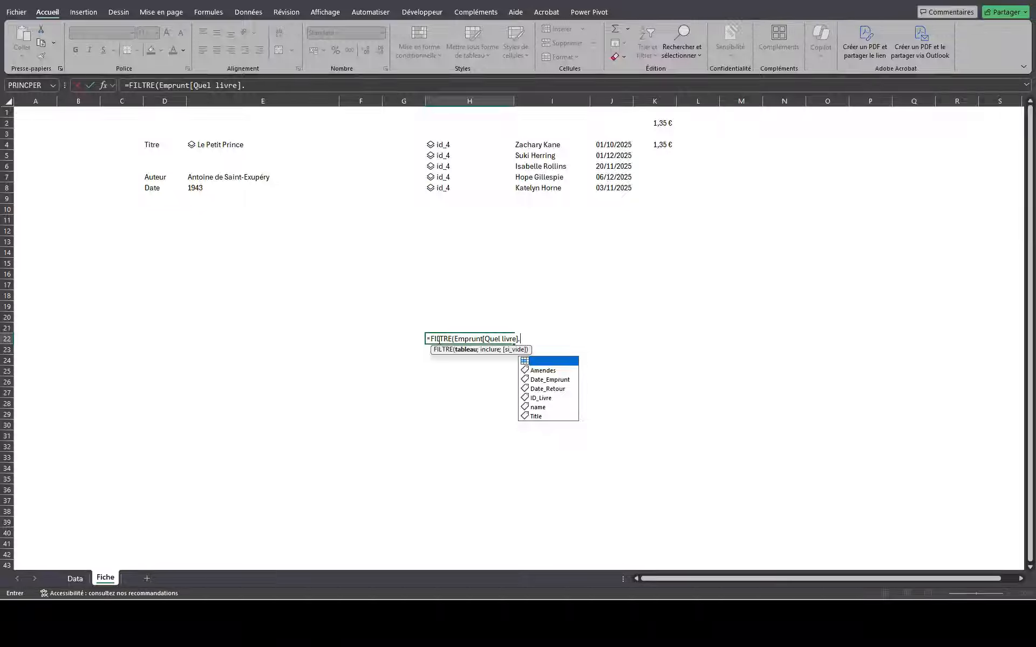
type("d")
key("Tab")
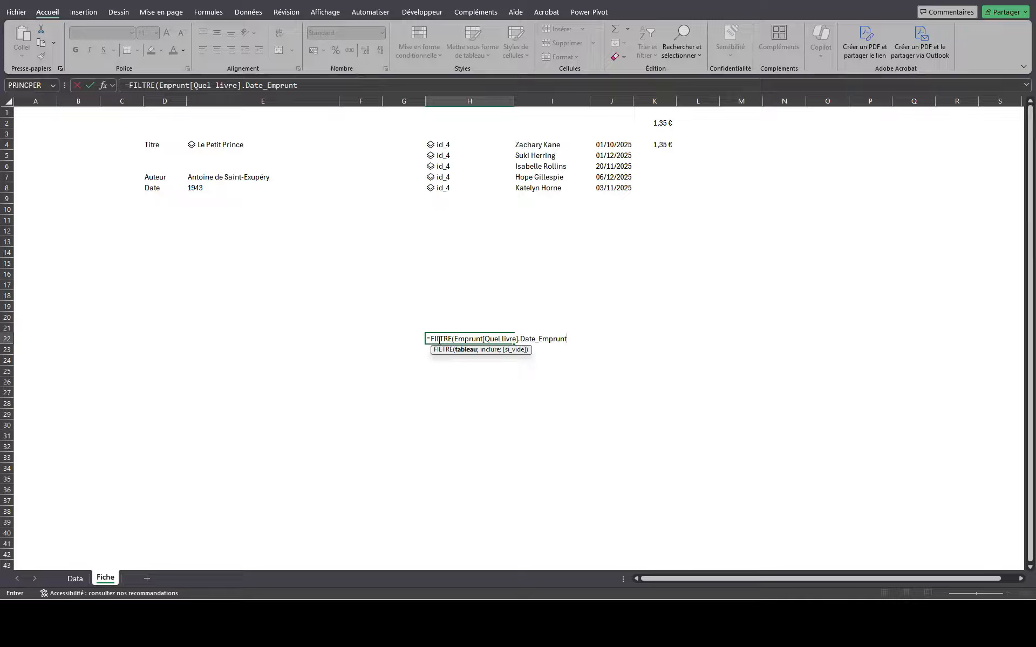
- Complete the FILTRE formula in H22 with the condition Emprunt[Quel livre].ID_Livre = E4.ID_Livre
type("; emp")
key("Tab")
type("[qu")
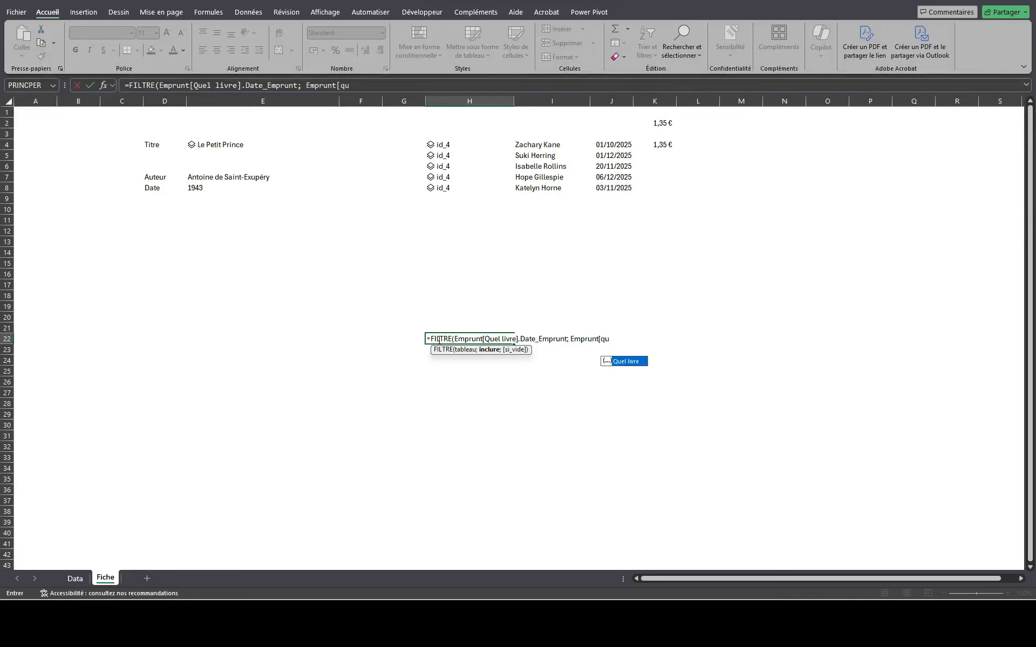
key("Tab")
type("]")
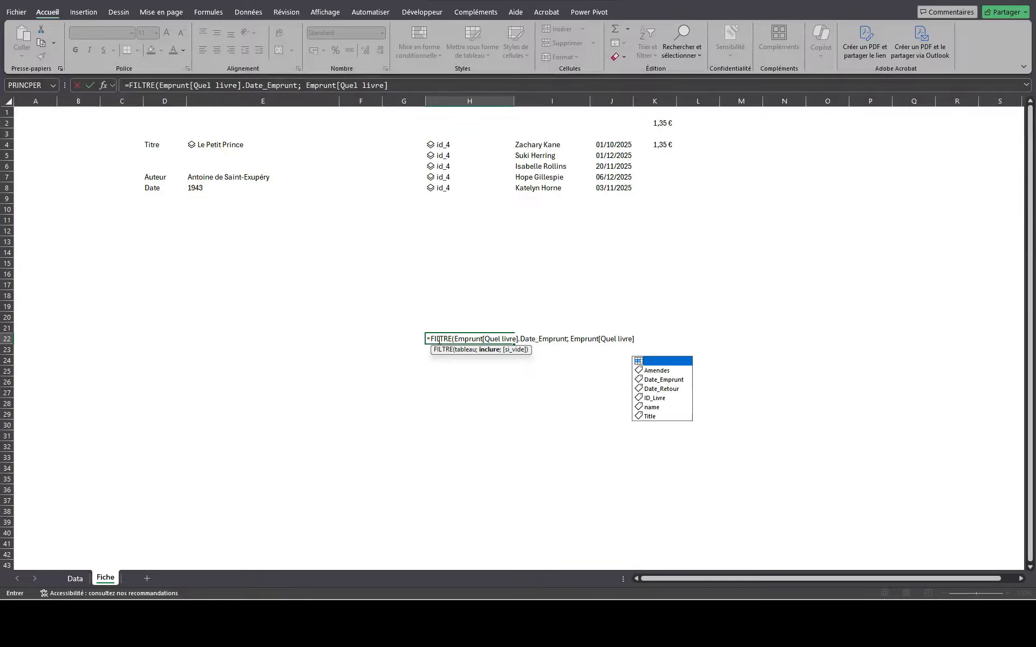
type(".")
key("Down")
key("Down")
key("Down")
key("Down")
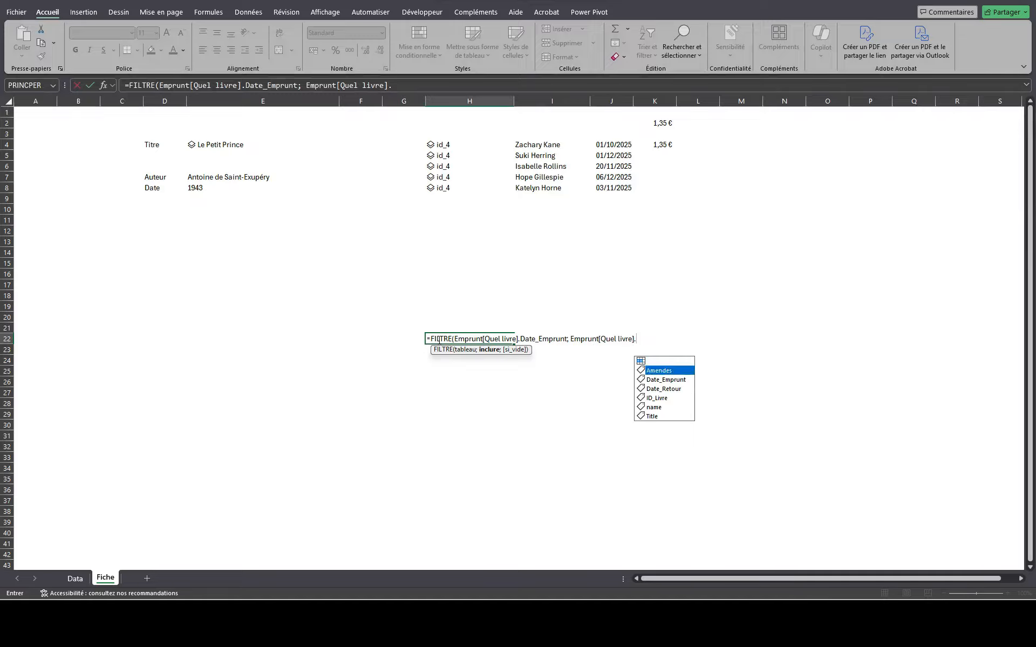
key("Tab")
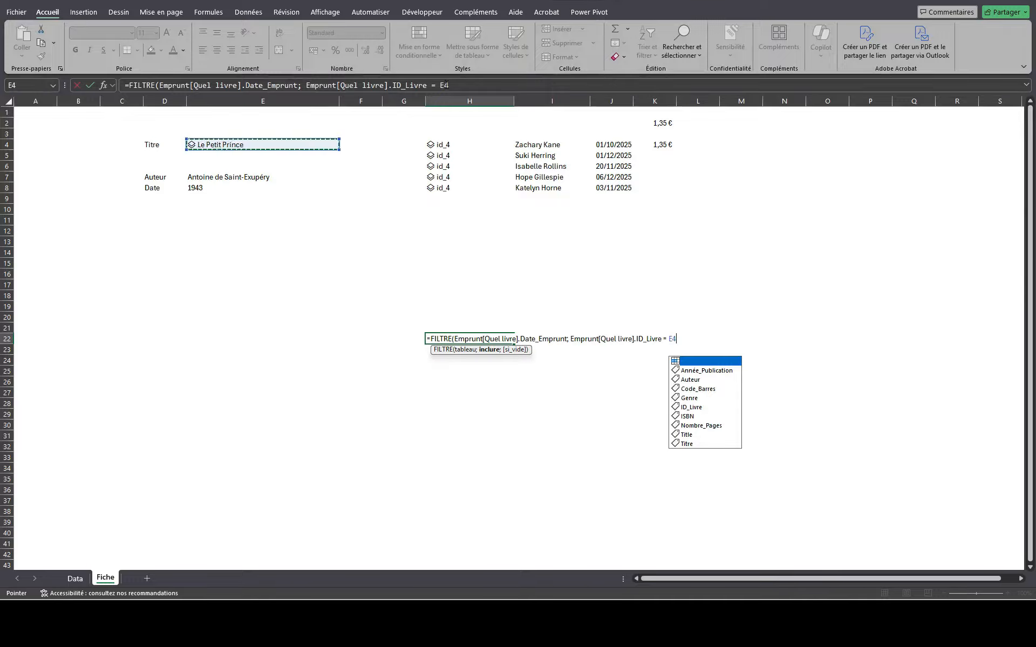
type(".")
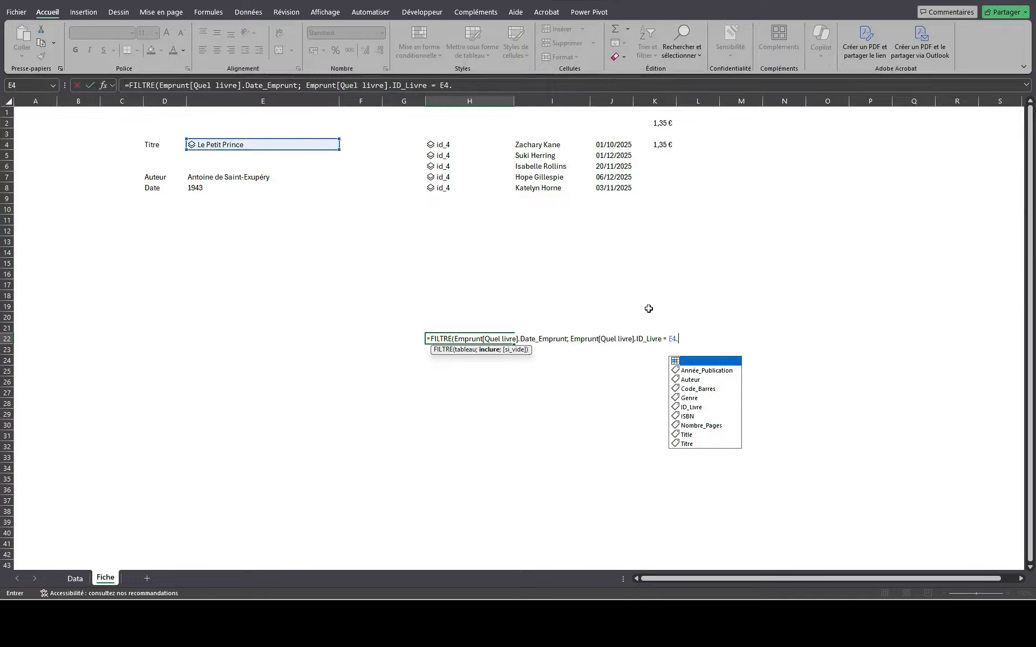
double_click(693, 407)
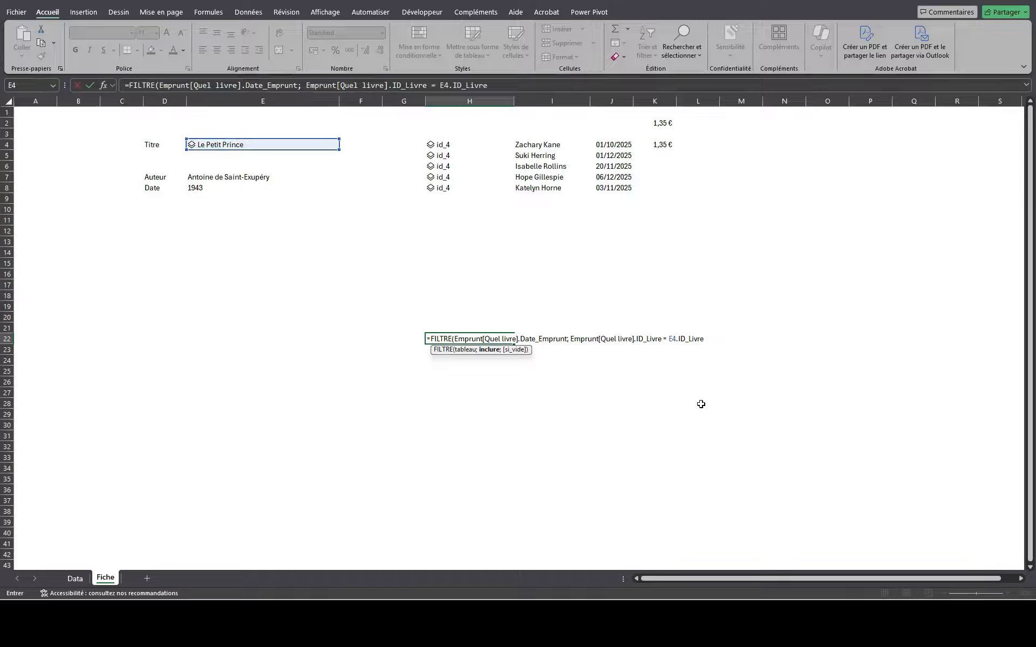
key("Return")
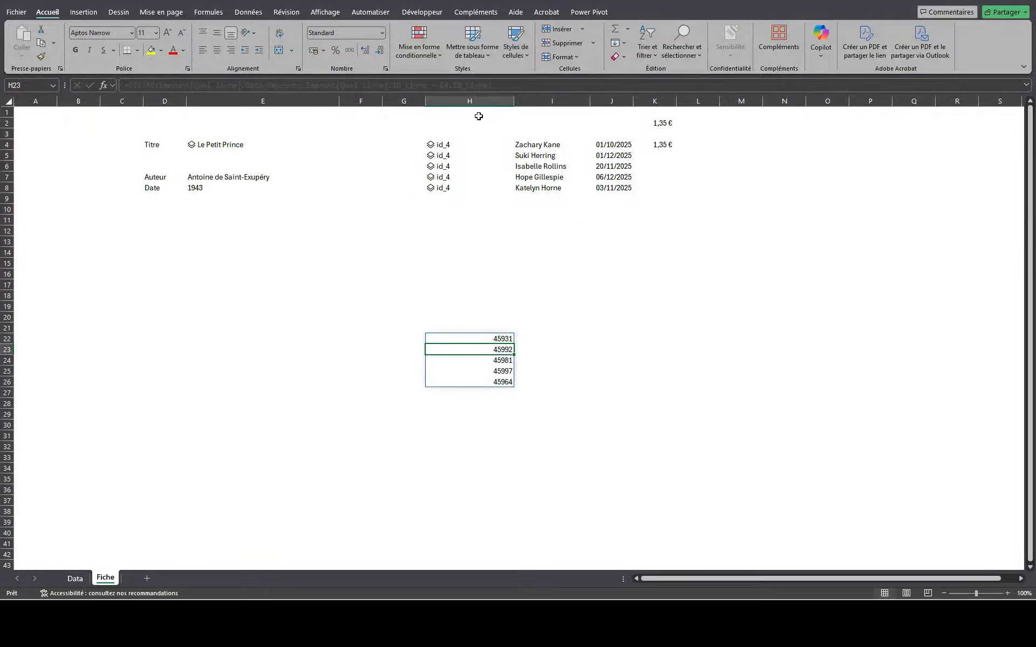
- Format H21:H33 as Date courte
left_click_drag(463, 328, 469, 457)
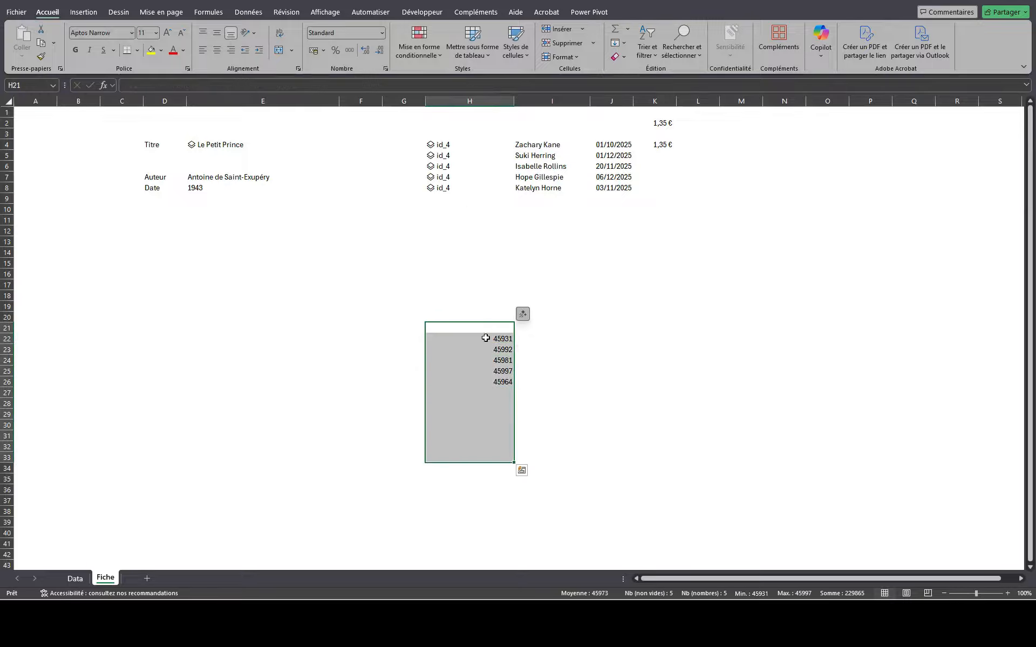
left_click(381, 33)
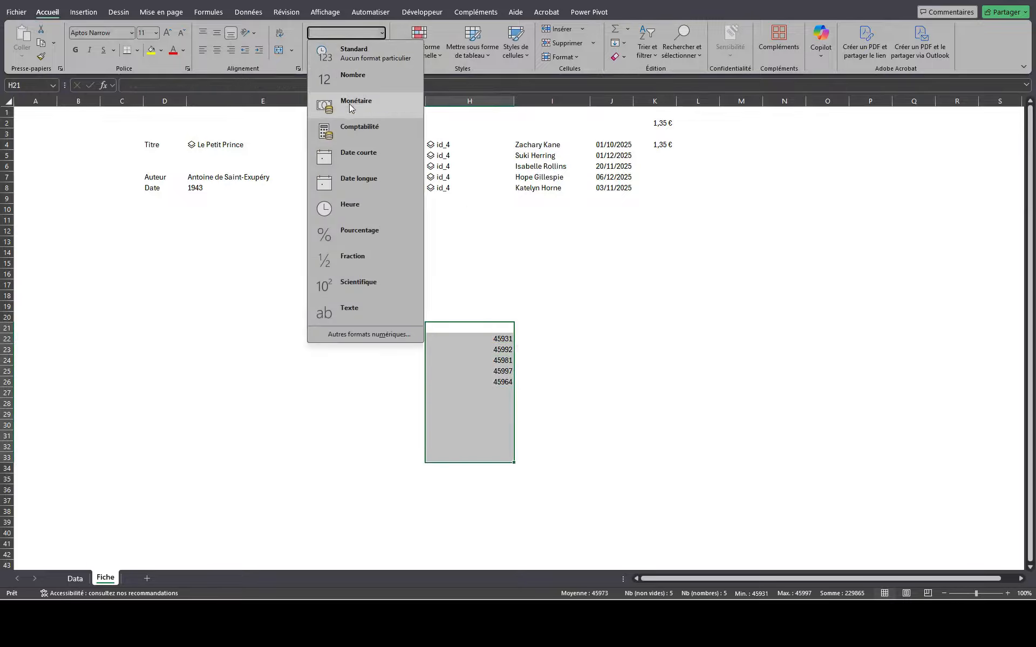
left_click(360, 157)
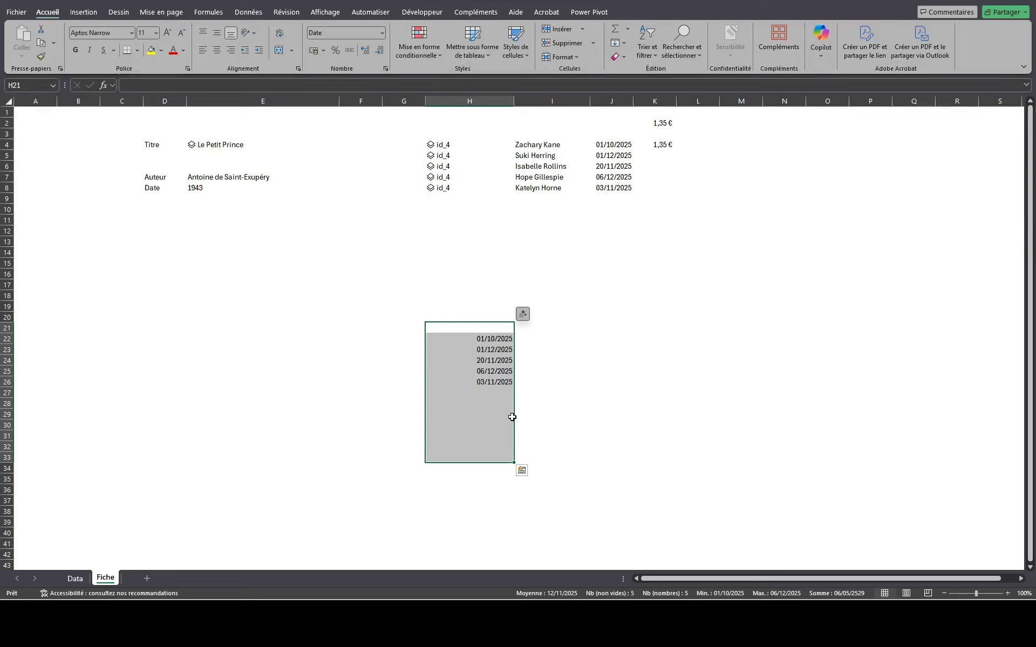
- Review the completed FILTRE formula in H22 without changing it
left_click(491, 340)
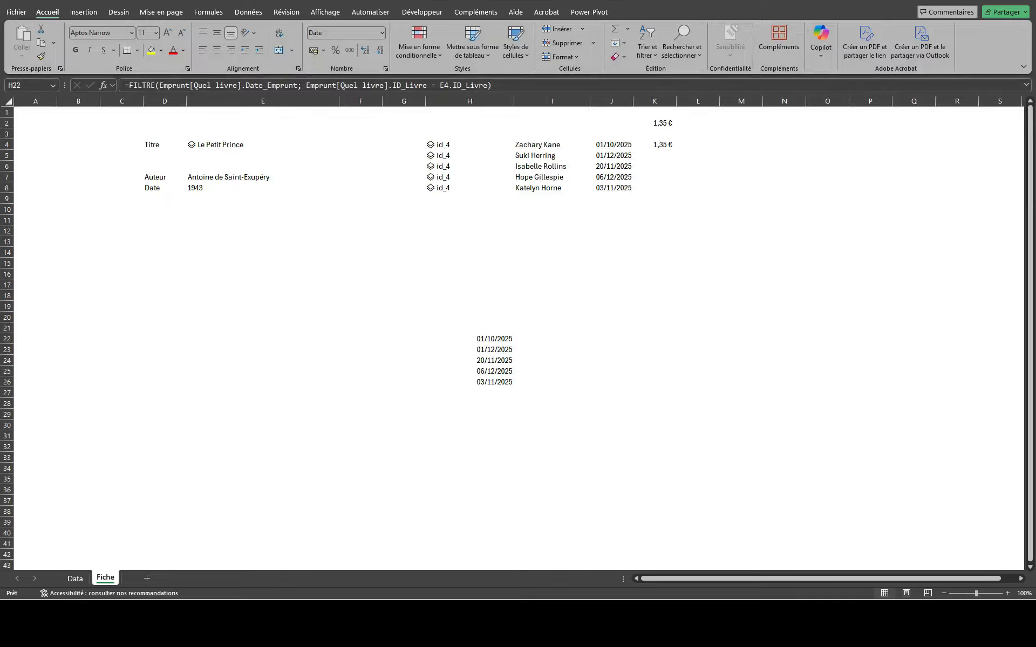
left_click(448, 144)
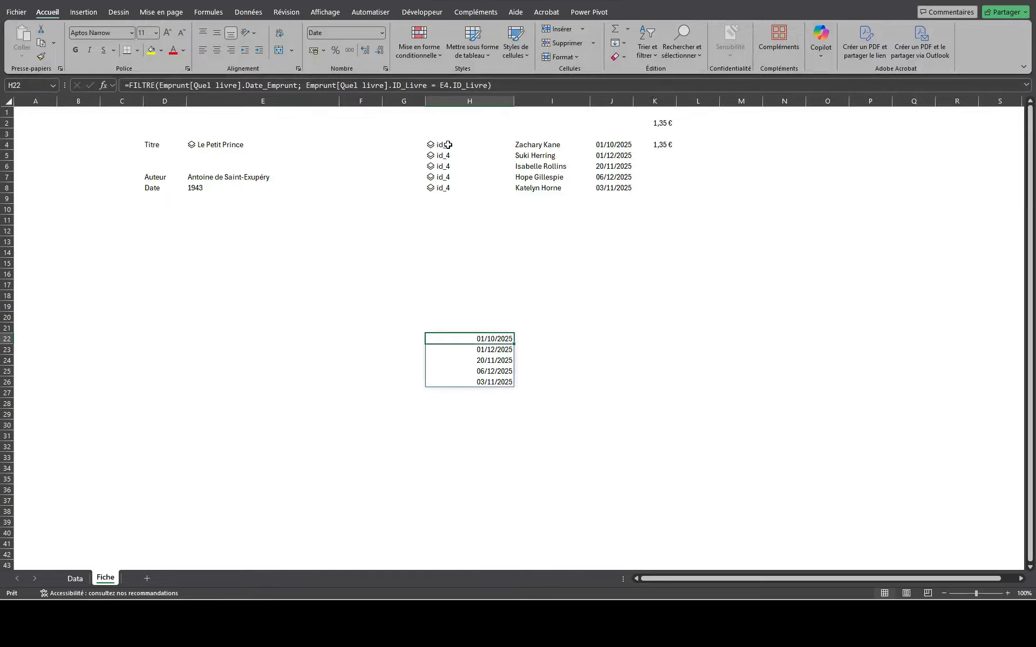
key("F2")
key("Return")
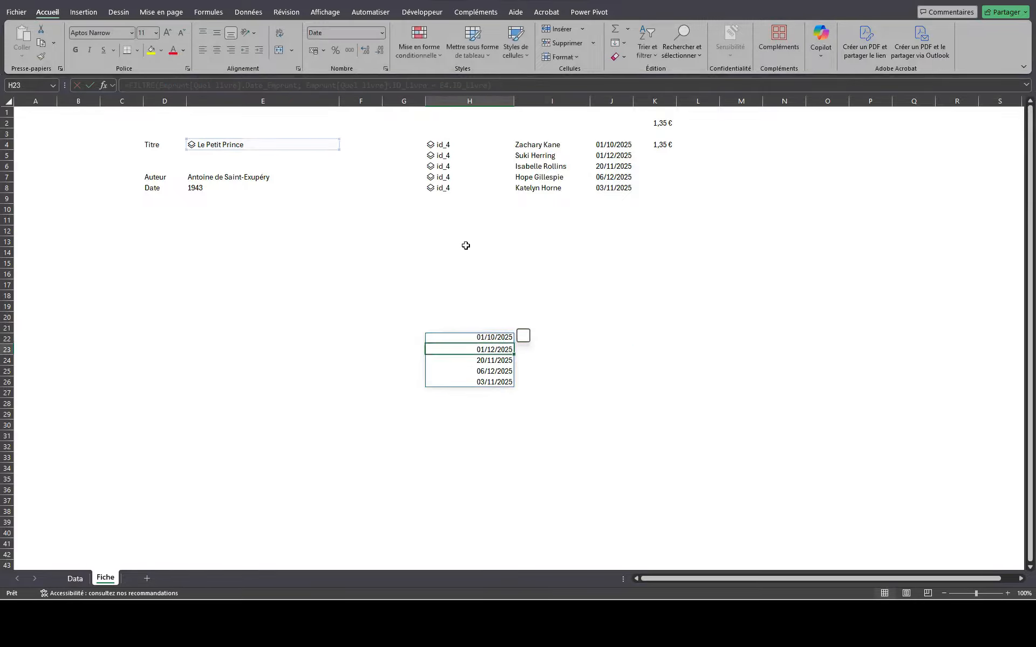
- Copy the FILTRE formula from H4 to H14 and make its condition refer to E4.ID_Livre
left_click(463, 145)
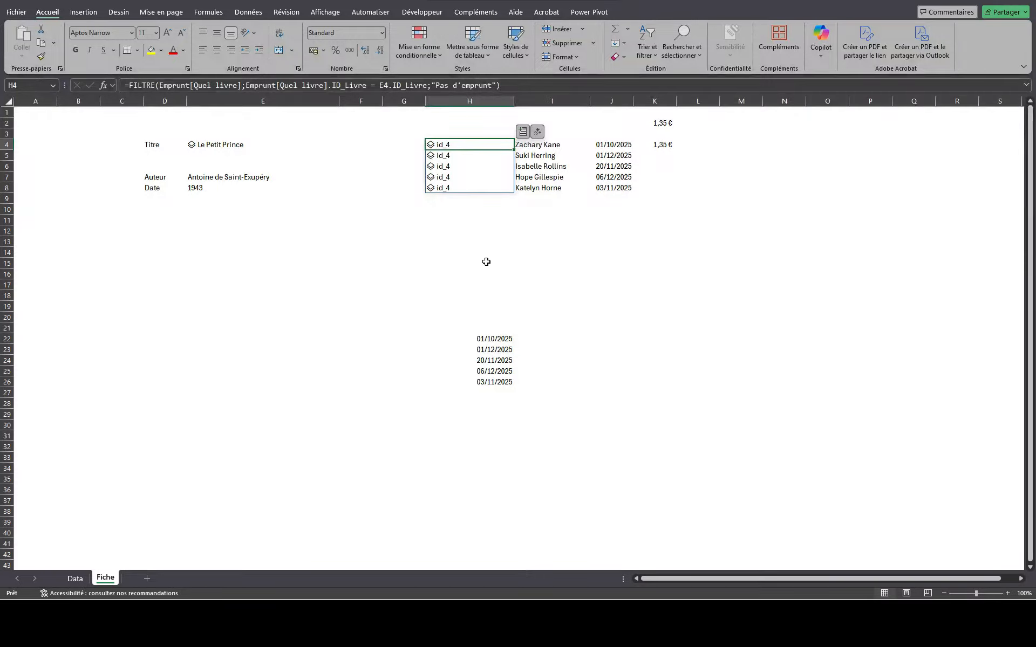
key("ctrl+c")
left_click(456, 253)
key("ctrl+v")
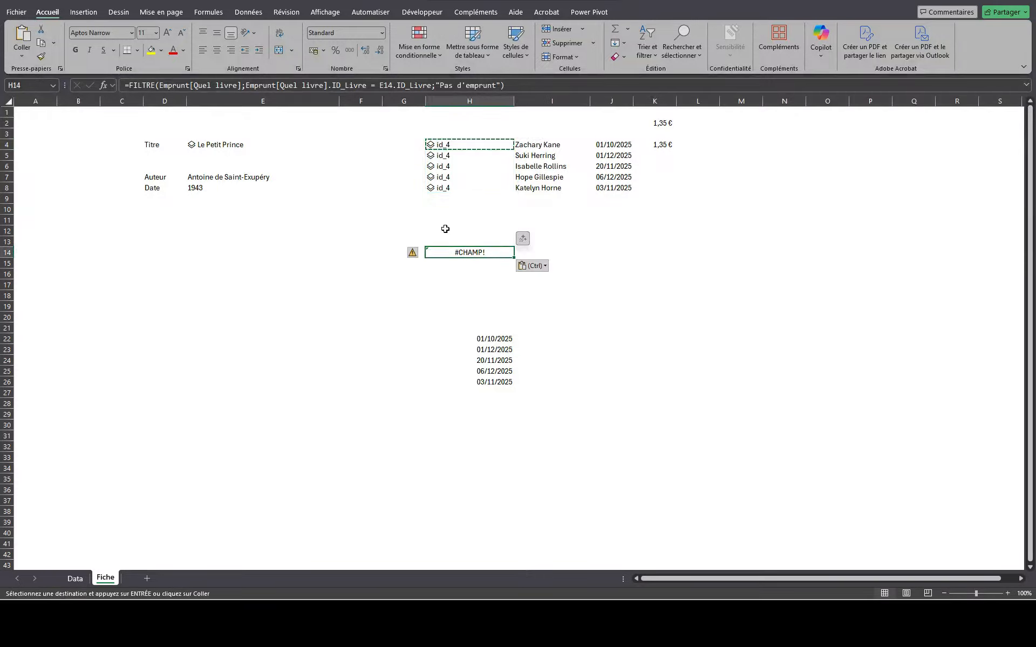
left_click(389, 85)
key("BackSpace")
key("Return")
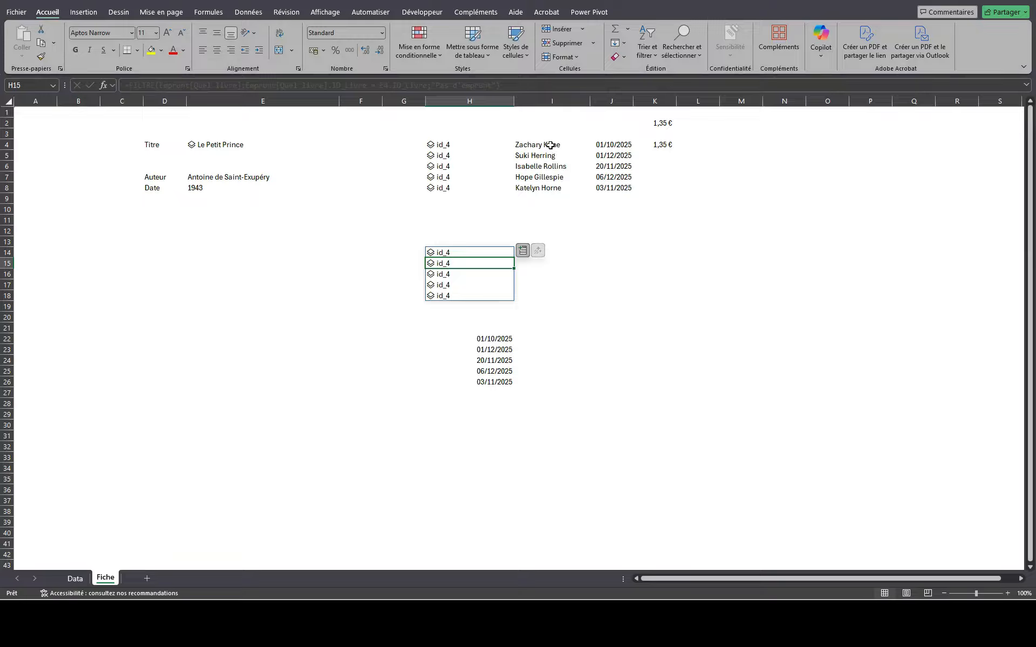
- Copy the name, loan date and fine formulas from I4:K8 to the block starting at I14, and check the formula in I14
left_click_drag(551, 145, 664, 189)
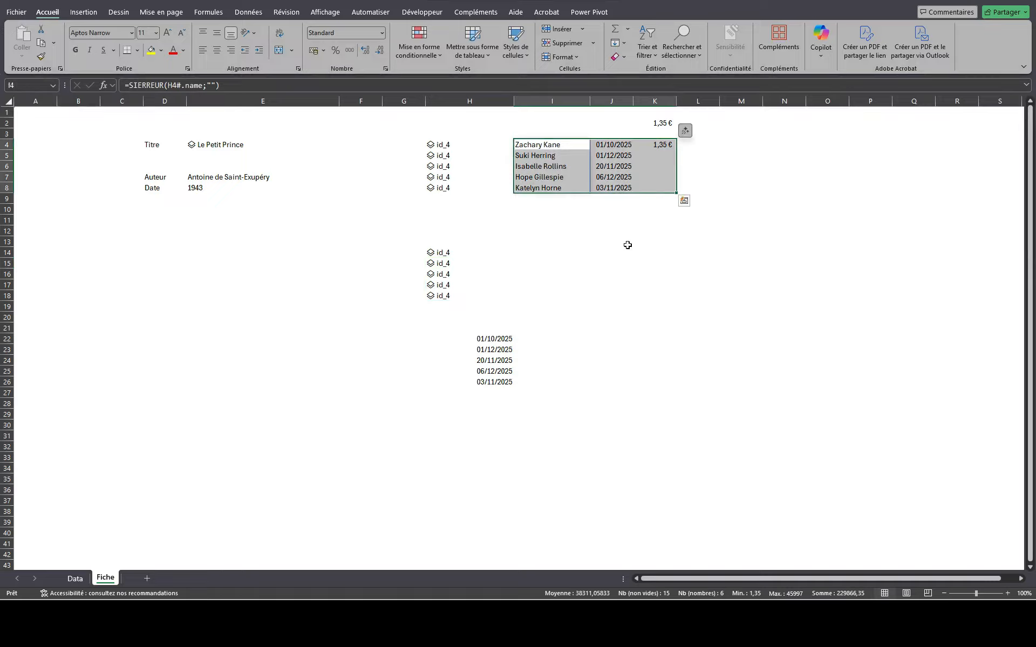
key("ctrl+c")
left_click(546, 250)
key("ctrl+v")
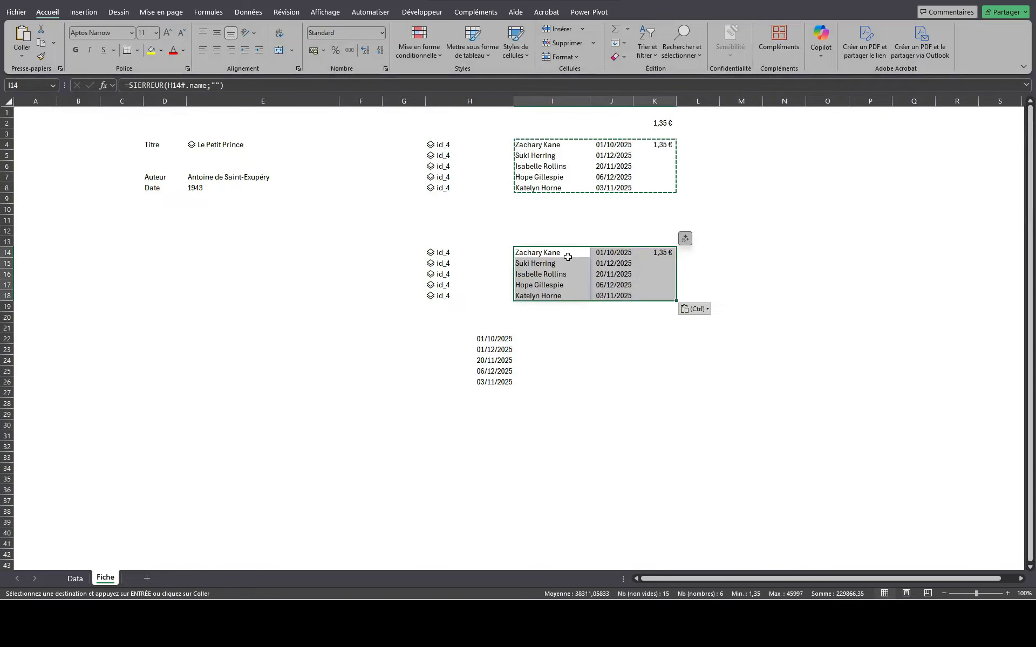
left_click(555, 253)
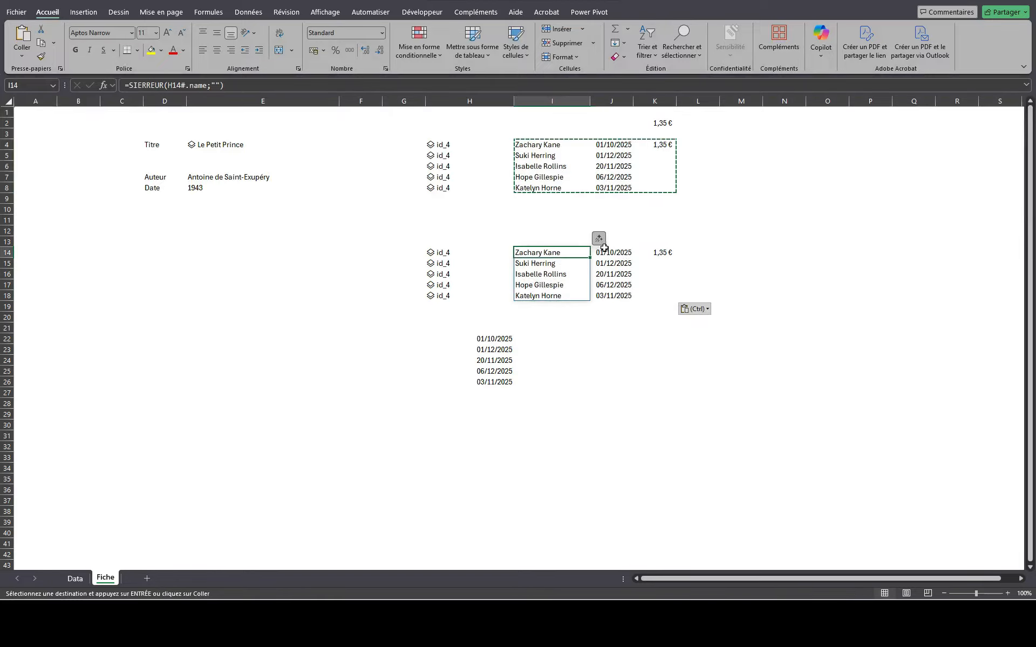
left_click(363, 85)
key("Return")
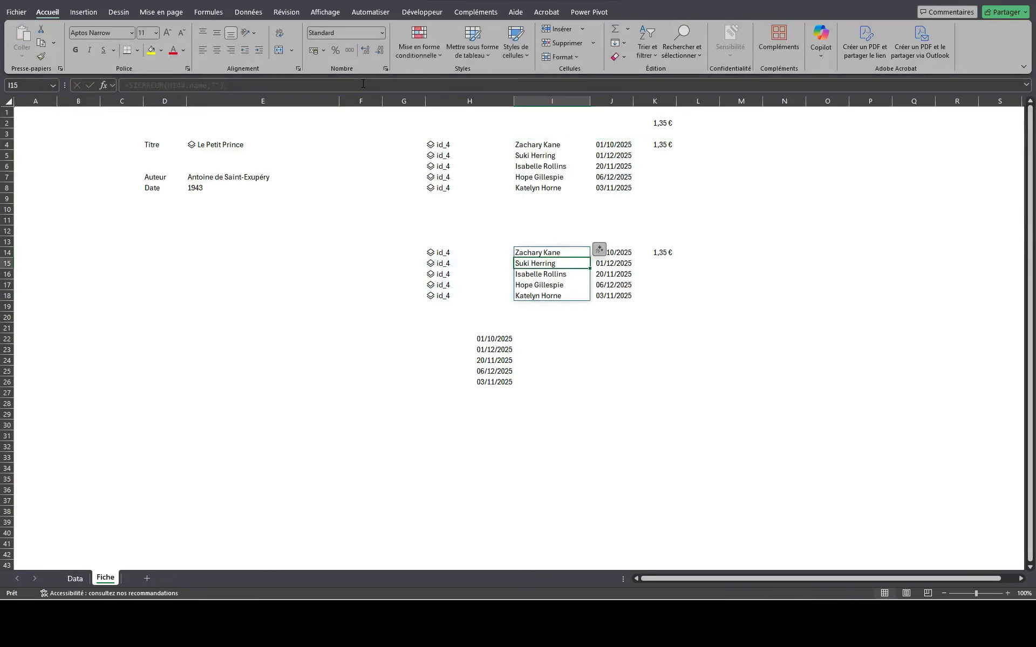
left_click(617, 263)
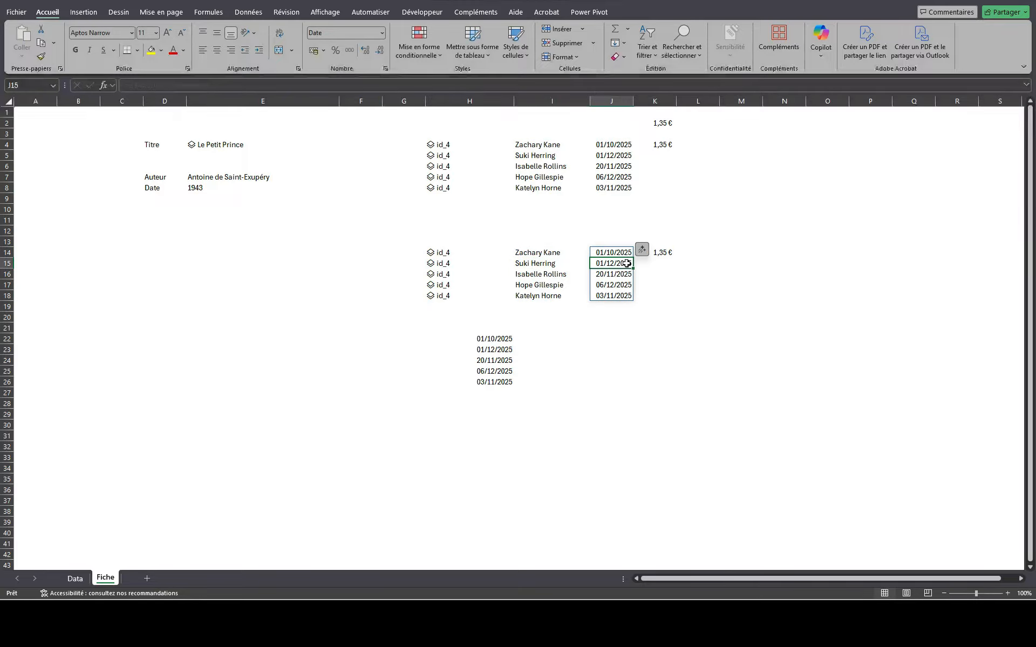
- Wrap the FILTRE formula in H14 in TRIERPAR, using the filtered loans as the array to sort
left_click(441, 254)
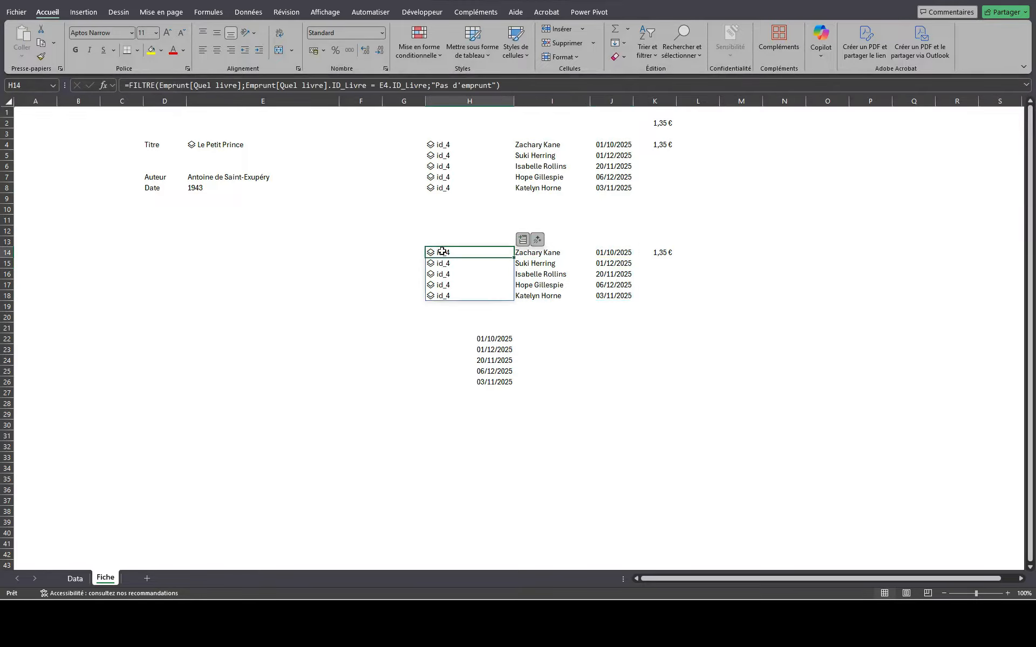
left_click(127, 85)
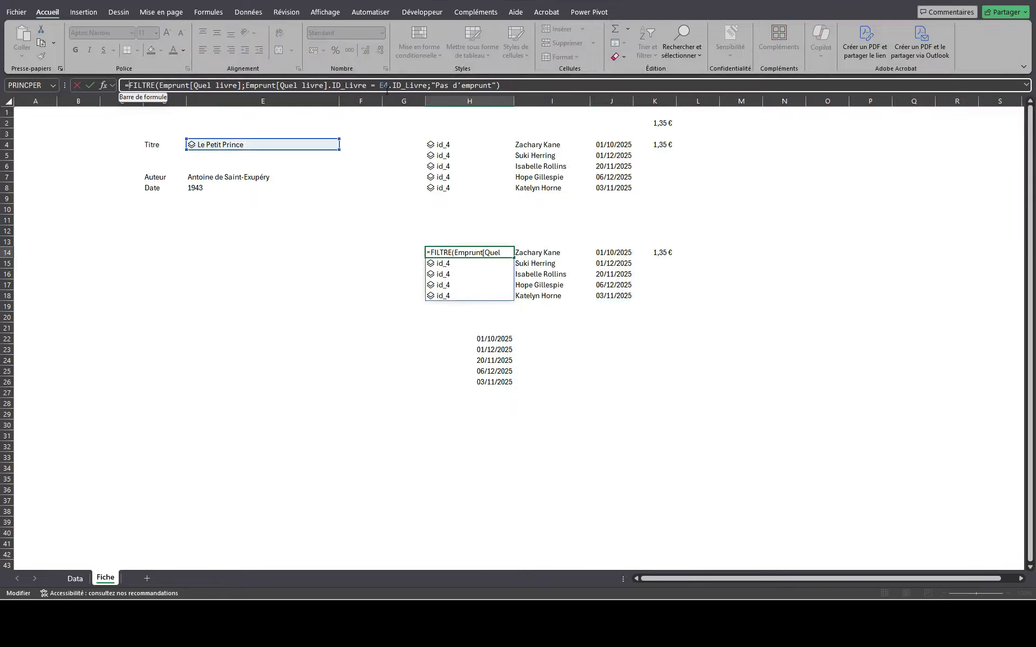
type("trierpar")
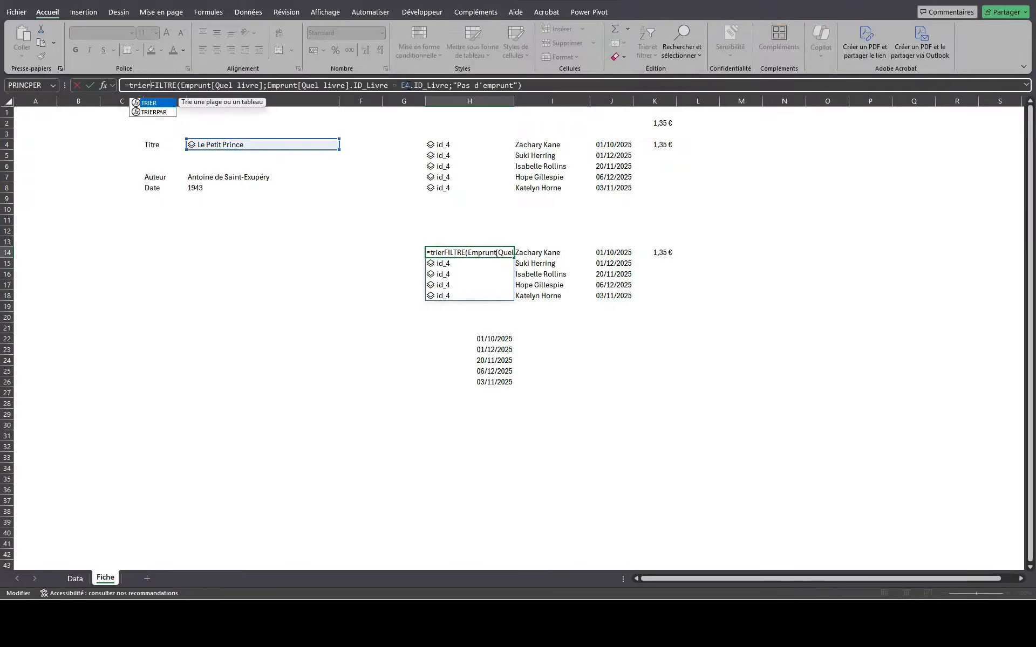
key("Tab")
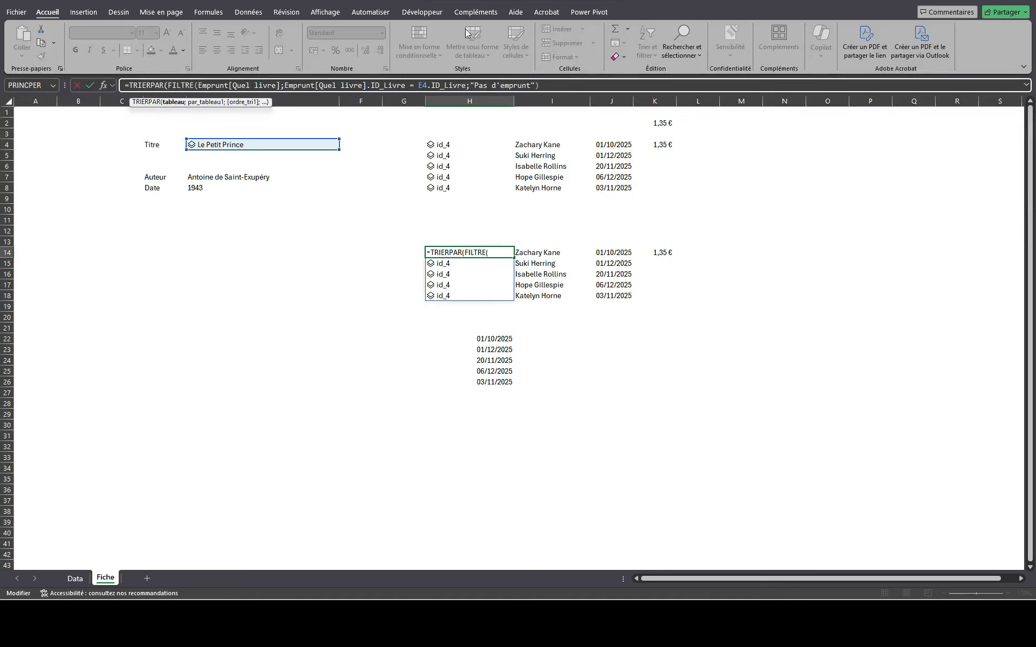
left_click(553, 88)
type(";")
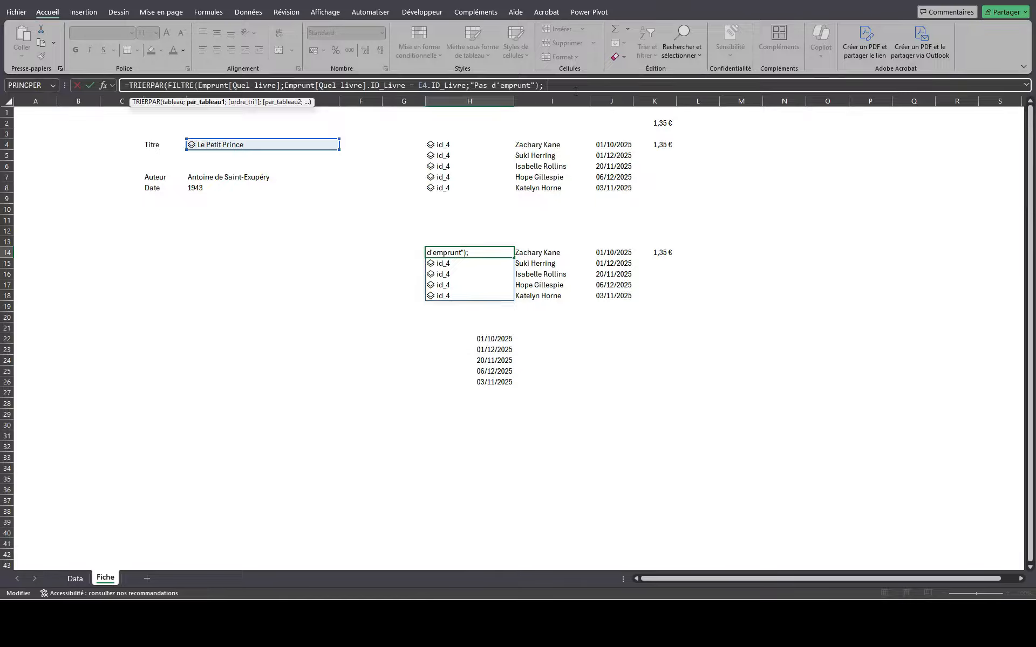
- Fill the sort array and sort order of H14's TRIERPAR with the placeholders n;n and enter the formula
key("Return")
key("Return")
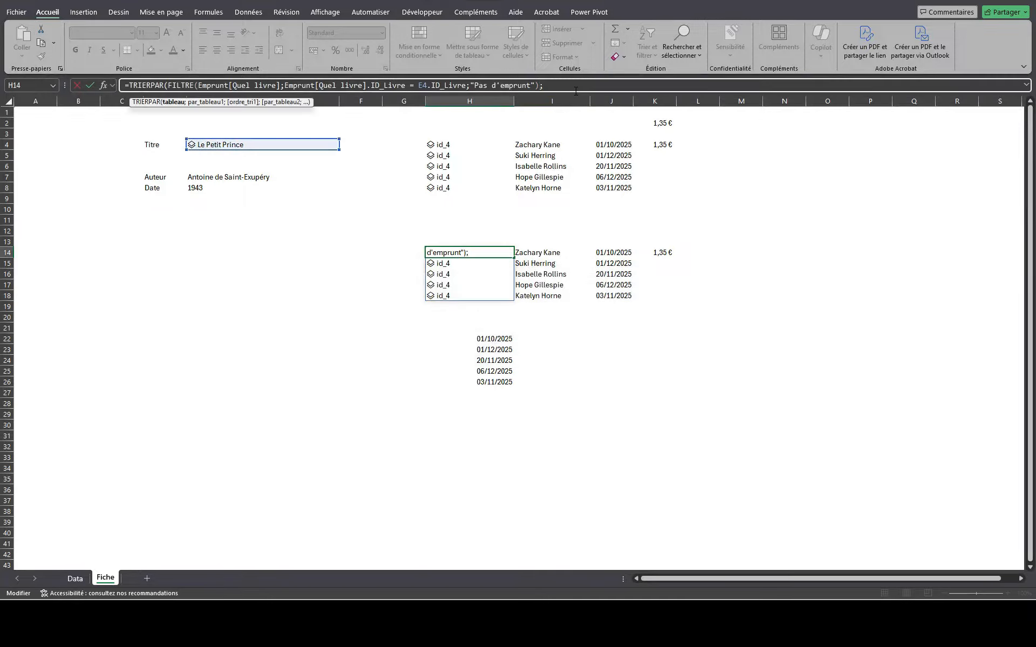
type(";")
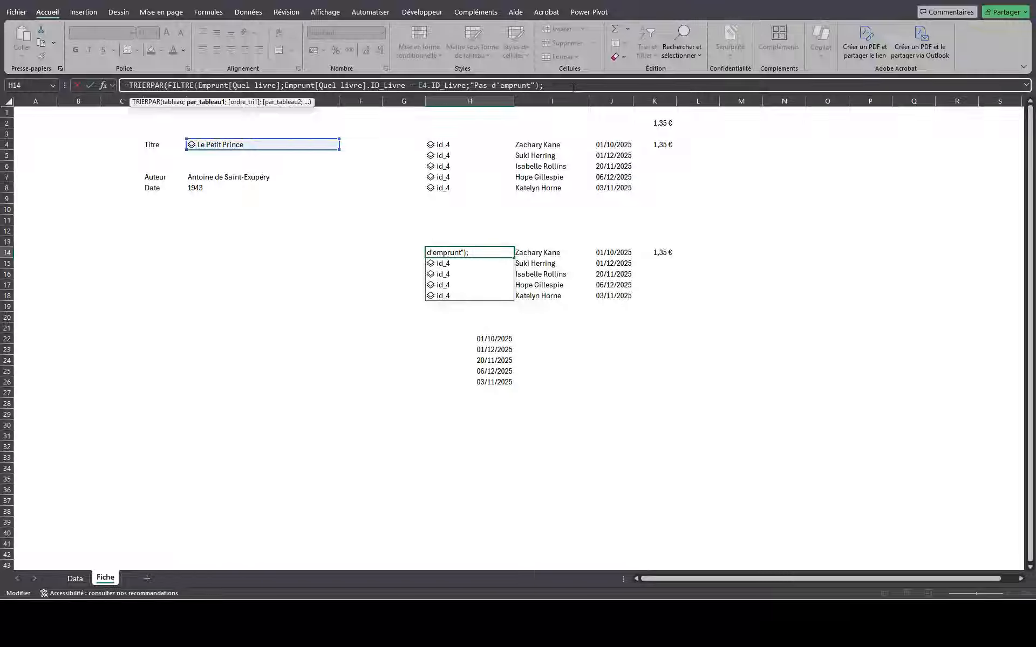
type(" n;n)")
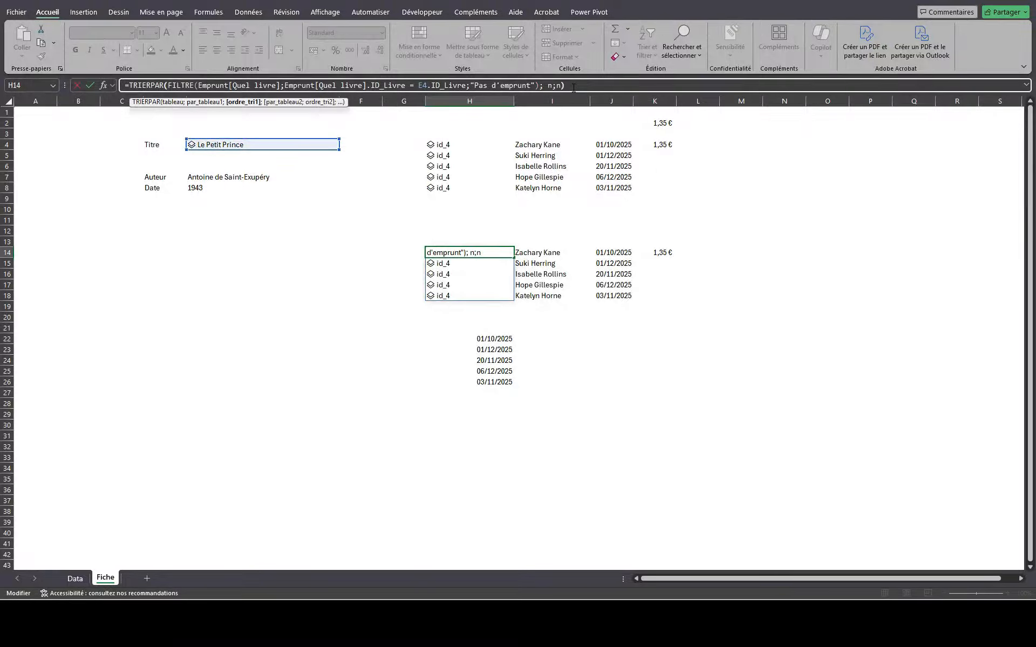
key("Return")
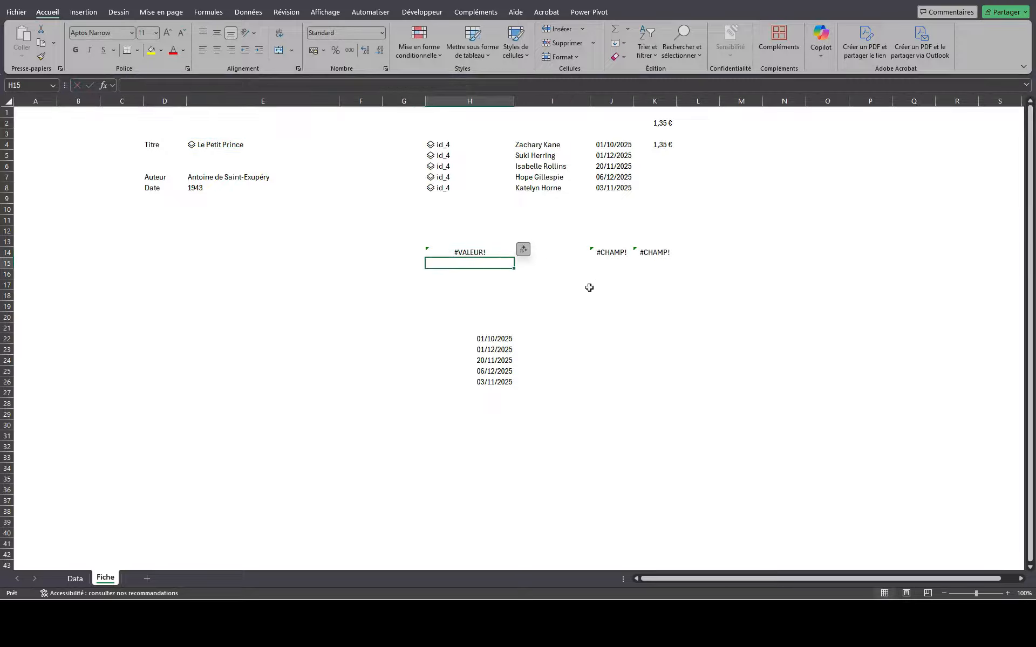
- Copy the text of the FILTRE formula in H22, leaving the cell as it is
left_click(481, 339)
left_click(501, 82)
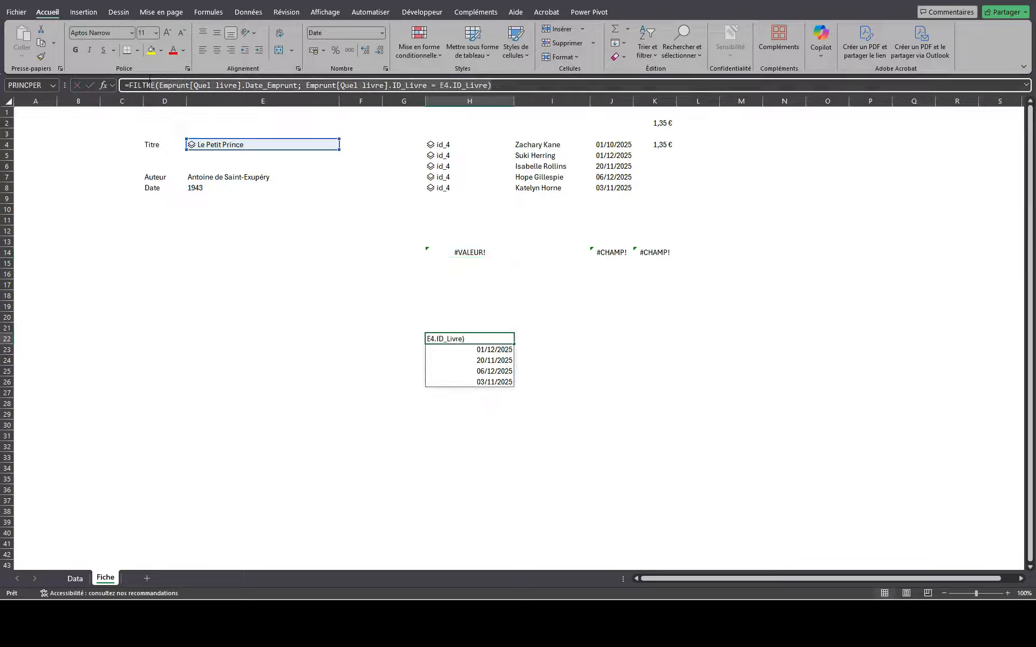
key("Escape")
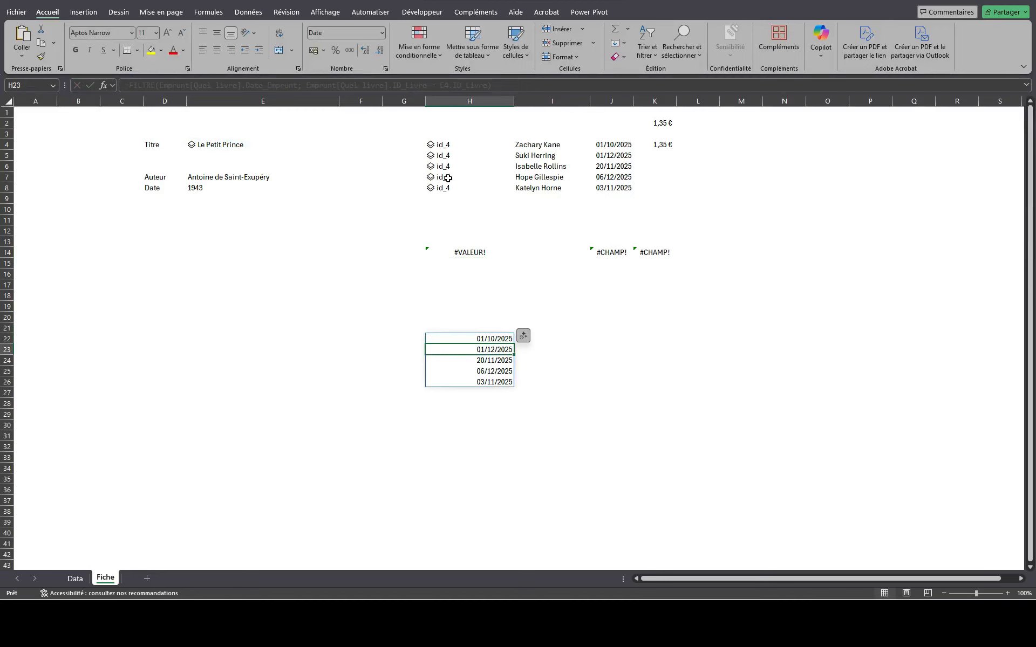
- Enlarge the formula bar to several lines so the long TRIERPAR formula in H14 can be edited across lines
left_click(468, 252)
left_click_drag(561, 83, 552, 82)
key("shift+Return")
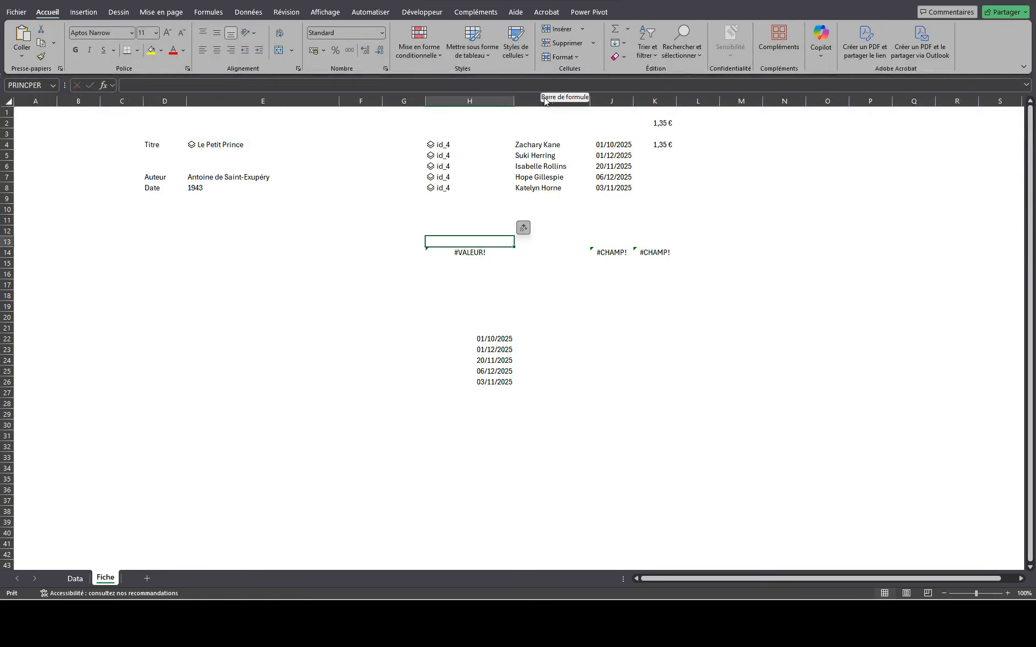
left_click(543, 90)
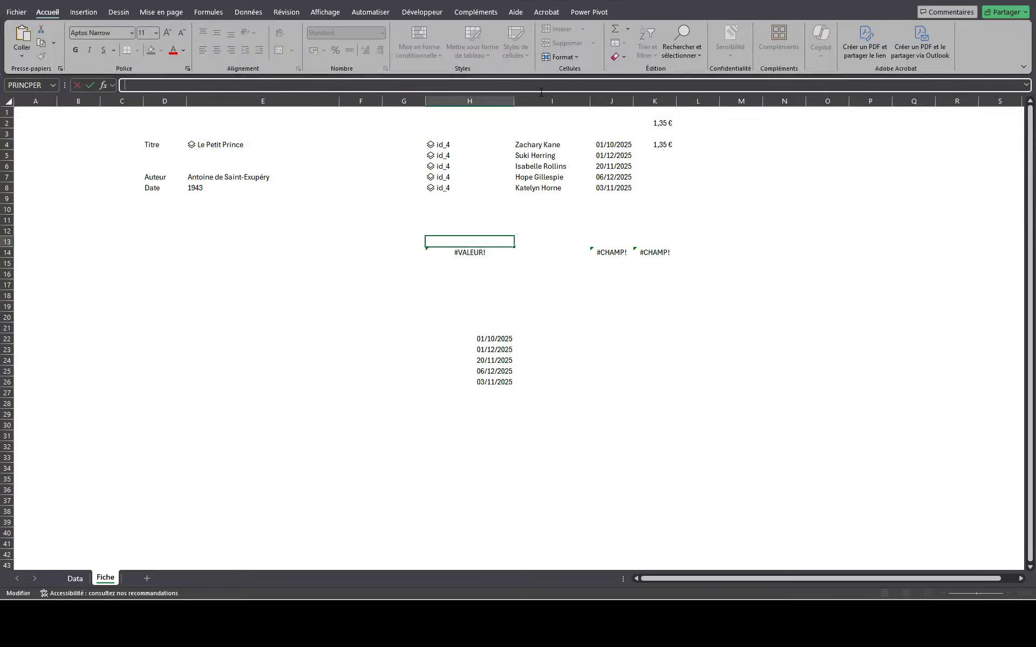
left_click_drag(539, 93, 536, 133)
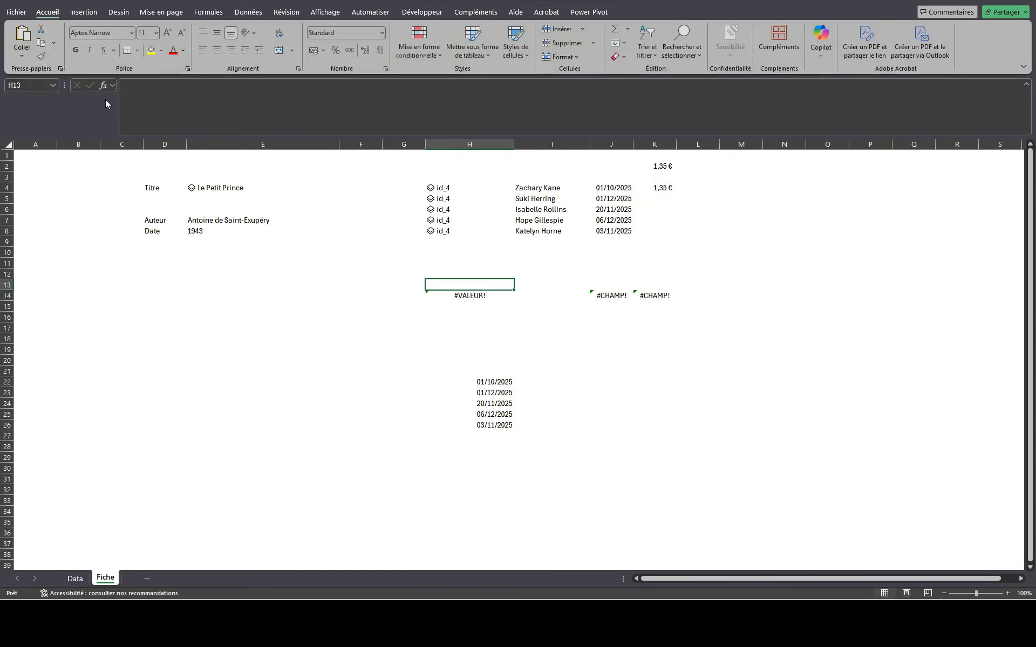
- Replace the N;N placeholders in H14's TRIERPAR with FILTRE(Emprunt[Quel livre].Date_Emprunt; Emprunt[Quel livre].ID_Livre = E4.ID_Livre) as the sort array
double_click(488, 296)
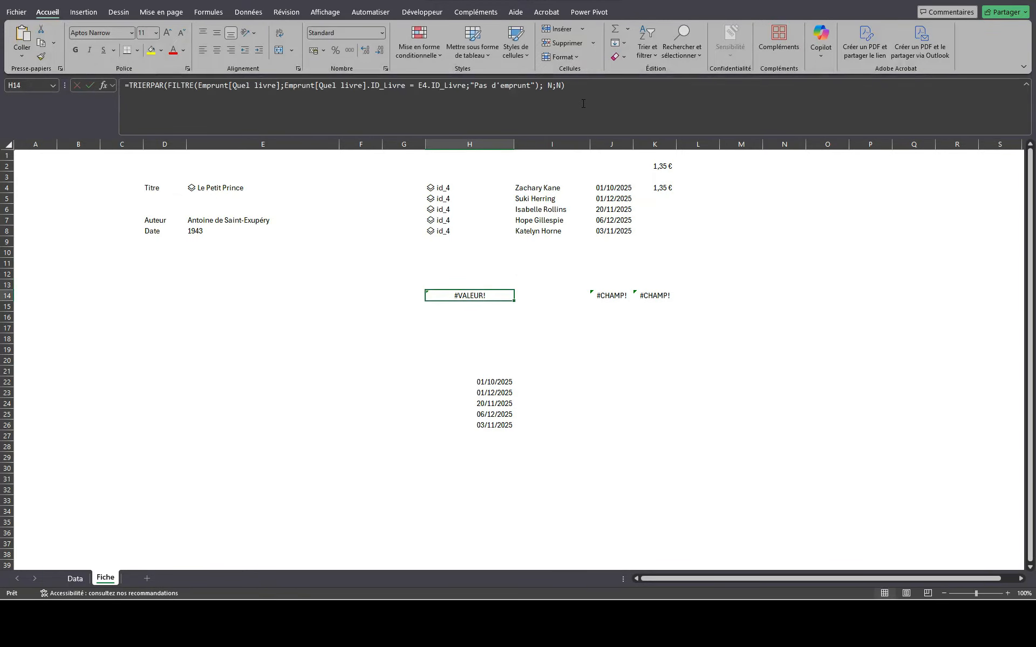
left_click(573, 84)
left_click_drag(573, 84, 547, 85)
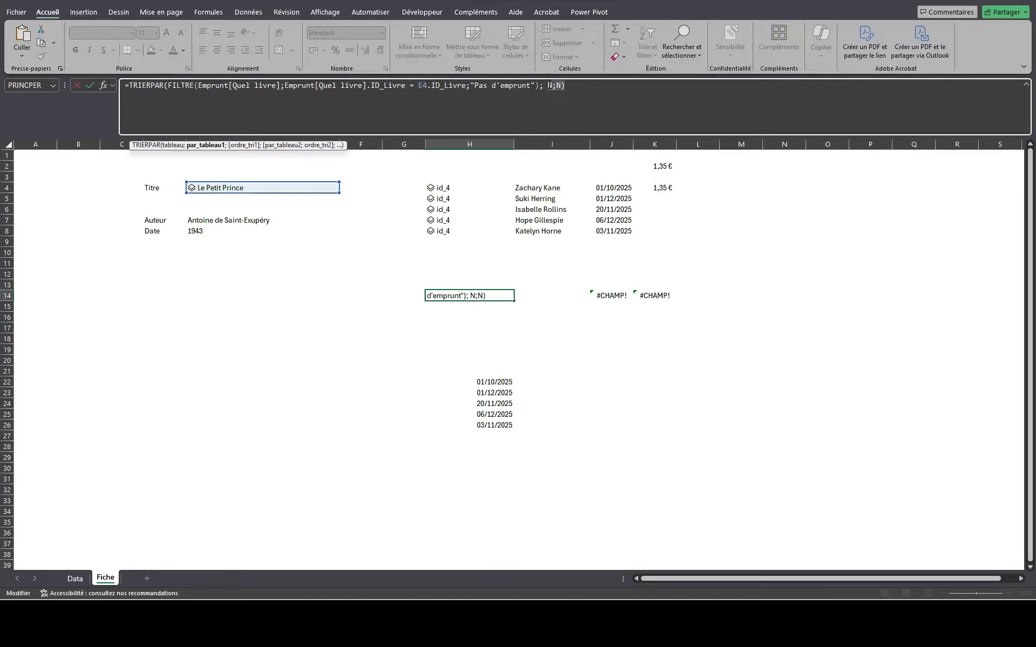
key("BackSpace")
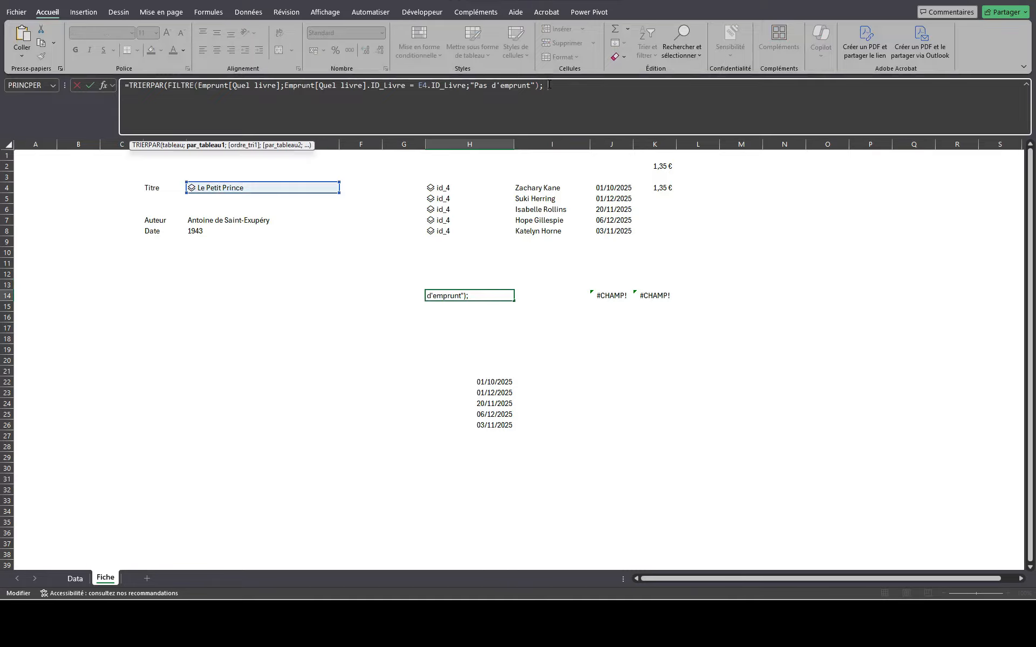
type("FILTRE(Emprunt[Quel livre].Date_Emprunt; Emprunt[Quel livre].ID_Livre = E4.ID_Livre)")
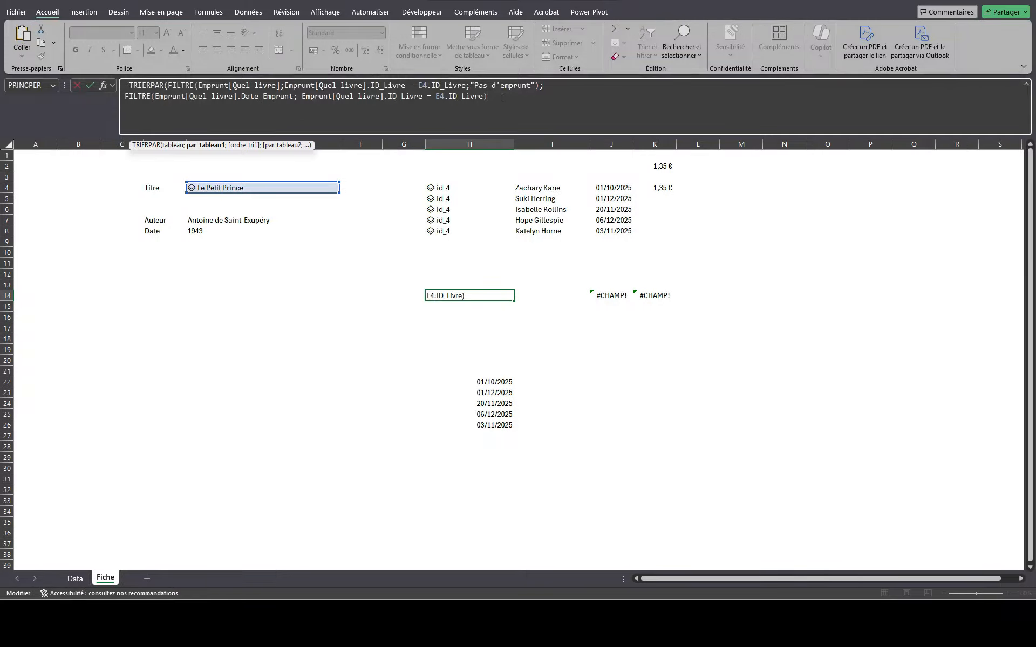
- Set the sort order of H14's TRIERPAR to -1 (Décroissant), enter the formula and check the loan dates in J14:J18
type(";")
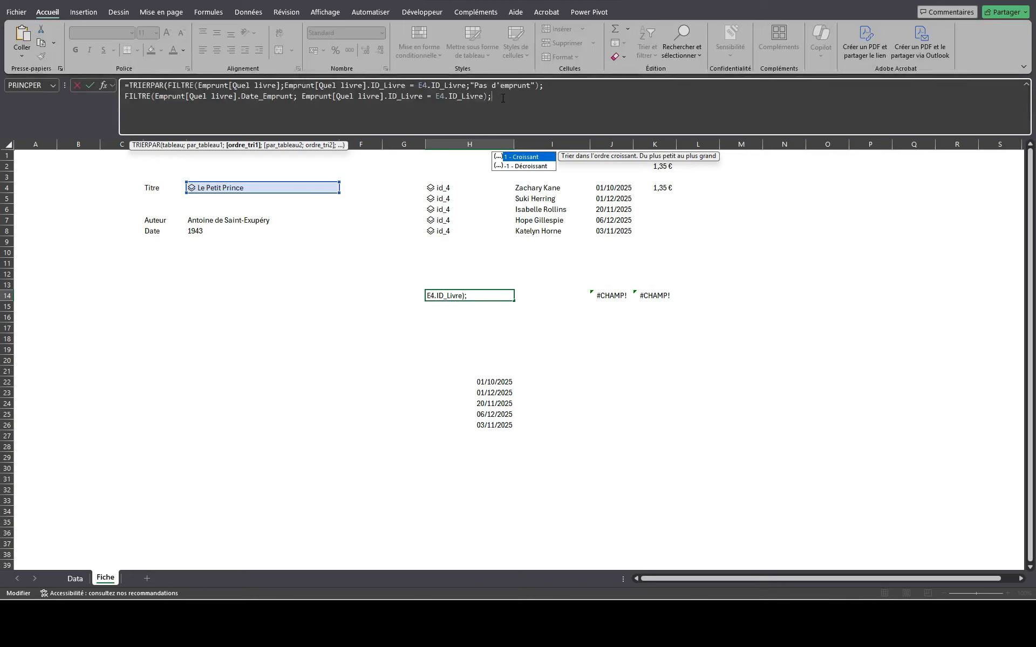
key("Down")
key("Tab")
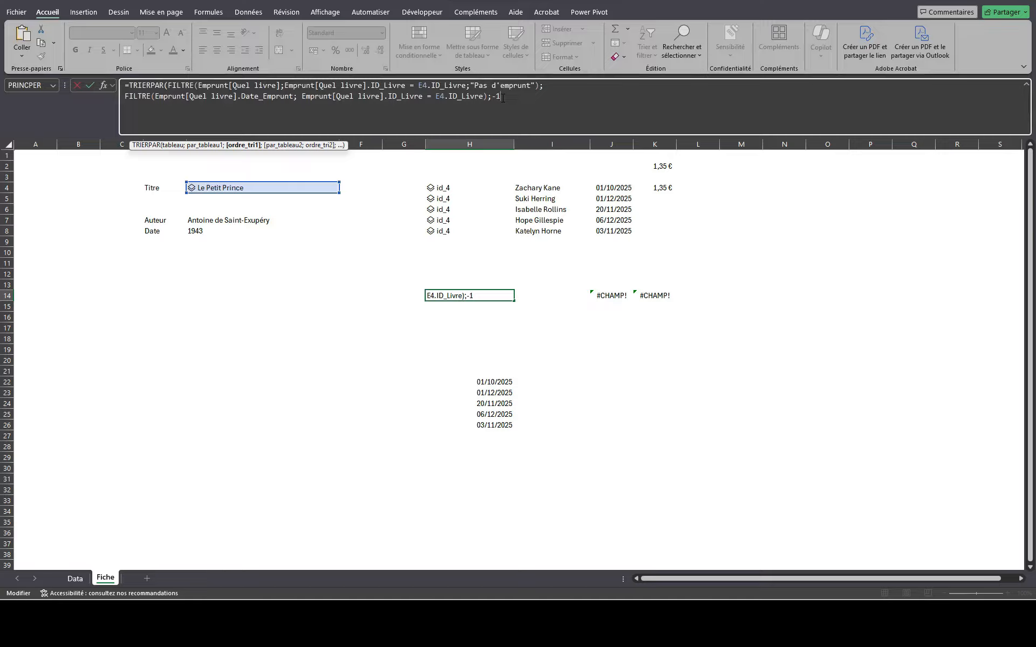
type(")")
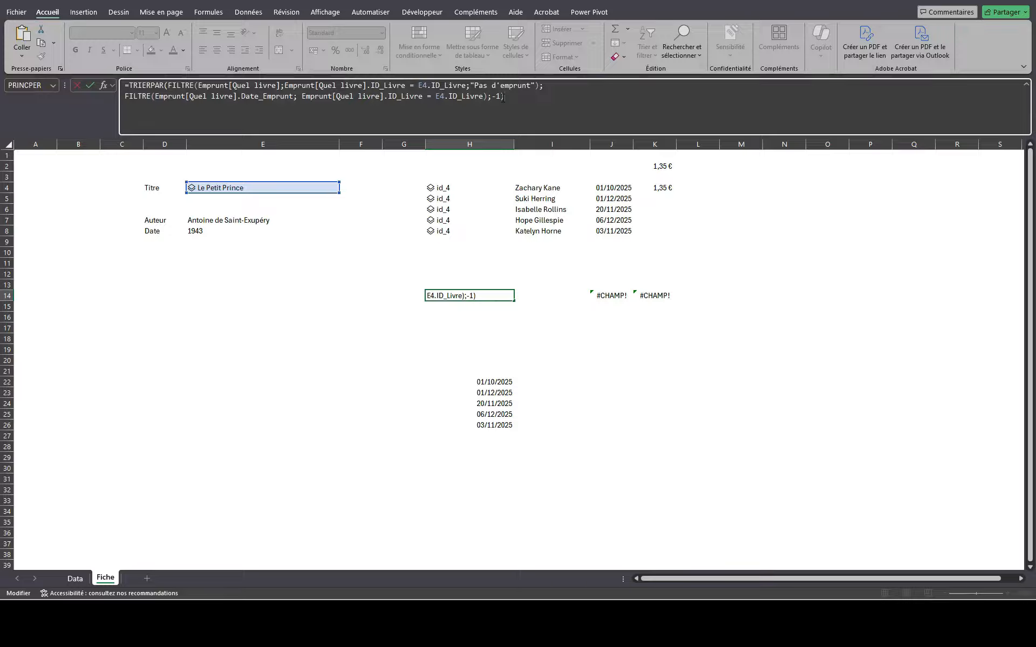
key("Return")
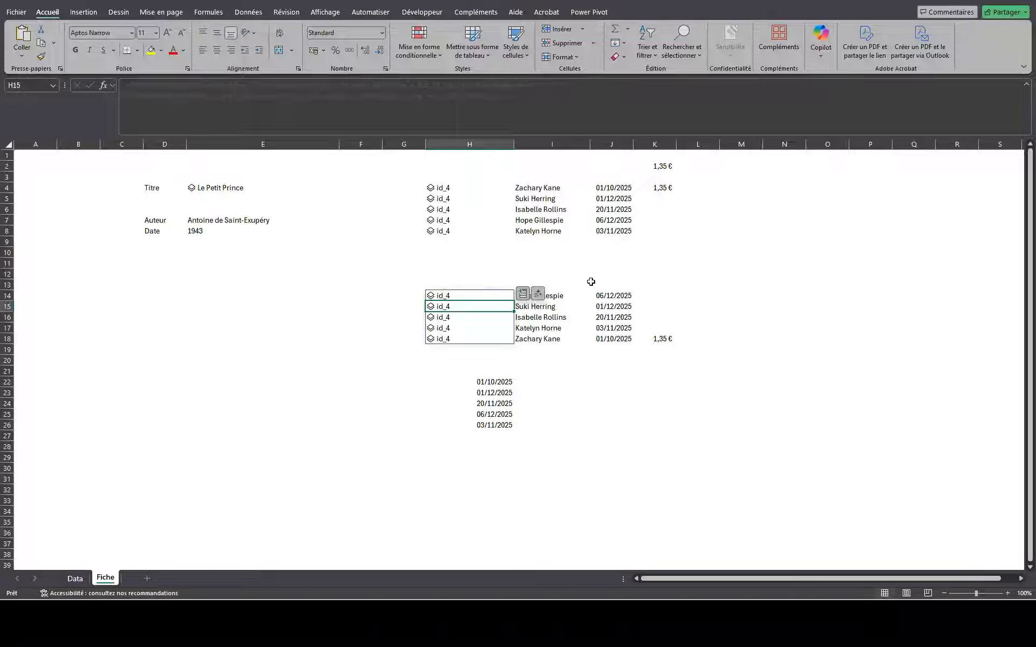
left_click(620, 338)
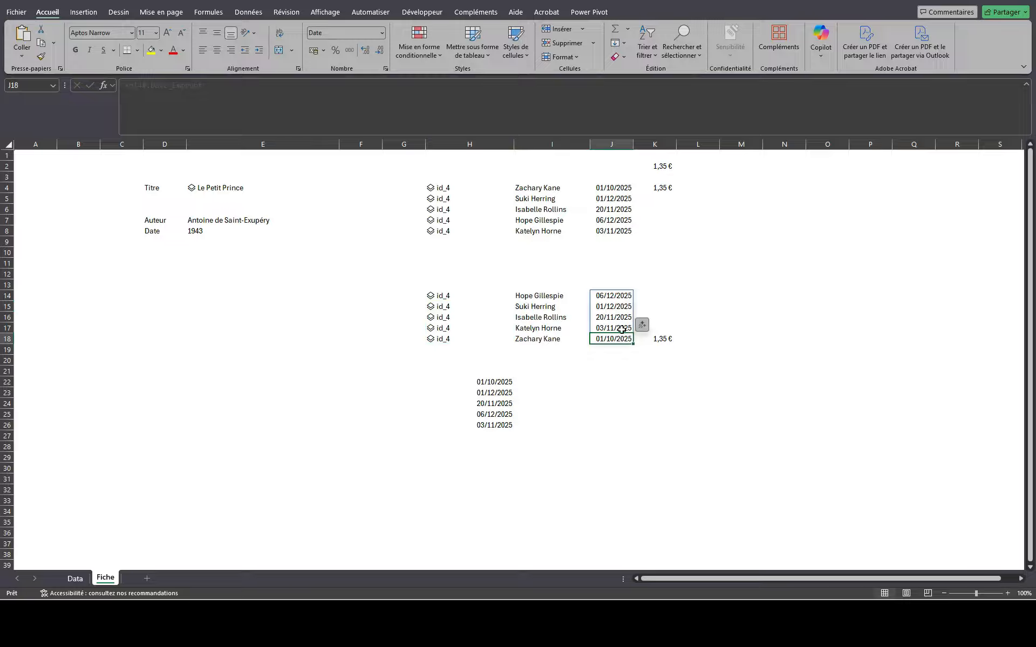
left_click(624, 297)
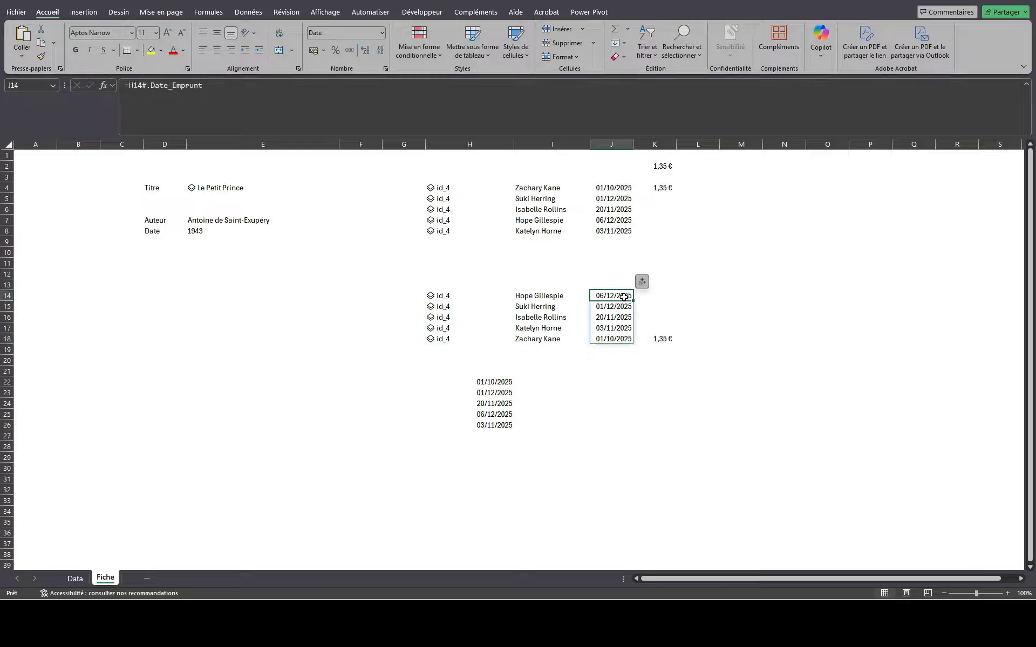
left_click(458, 296)
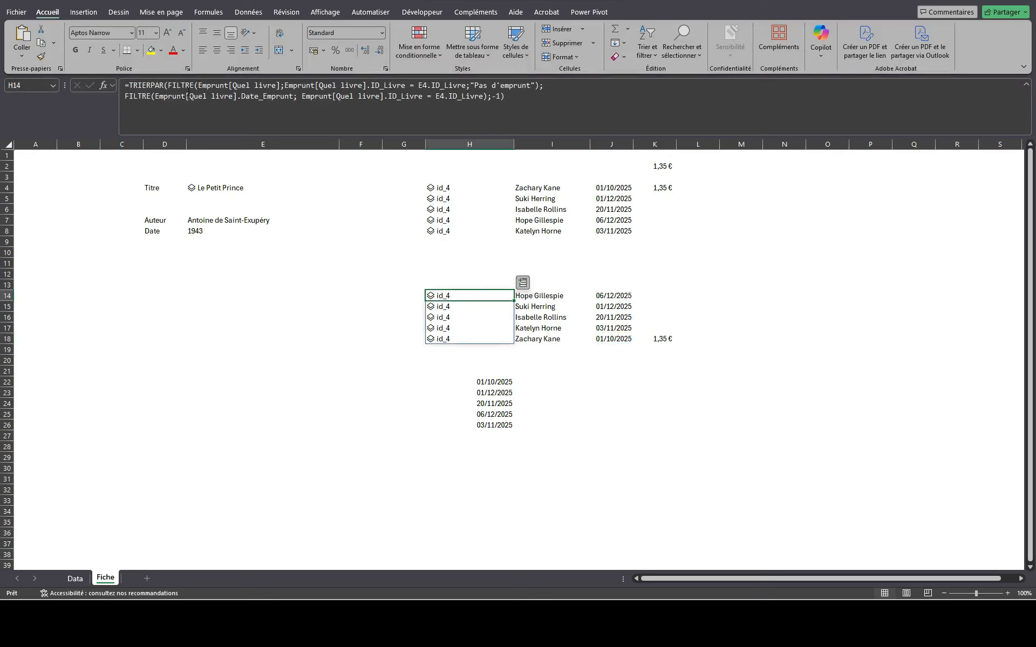
- Test the form by choosing Amers, Le Grand Sommeil, Le Maître et Marguerite and finally Pas d'orchidées pour miss Blandish as the title in E4
left_click(275, 187)
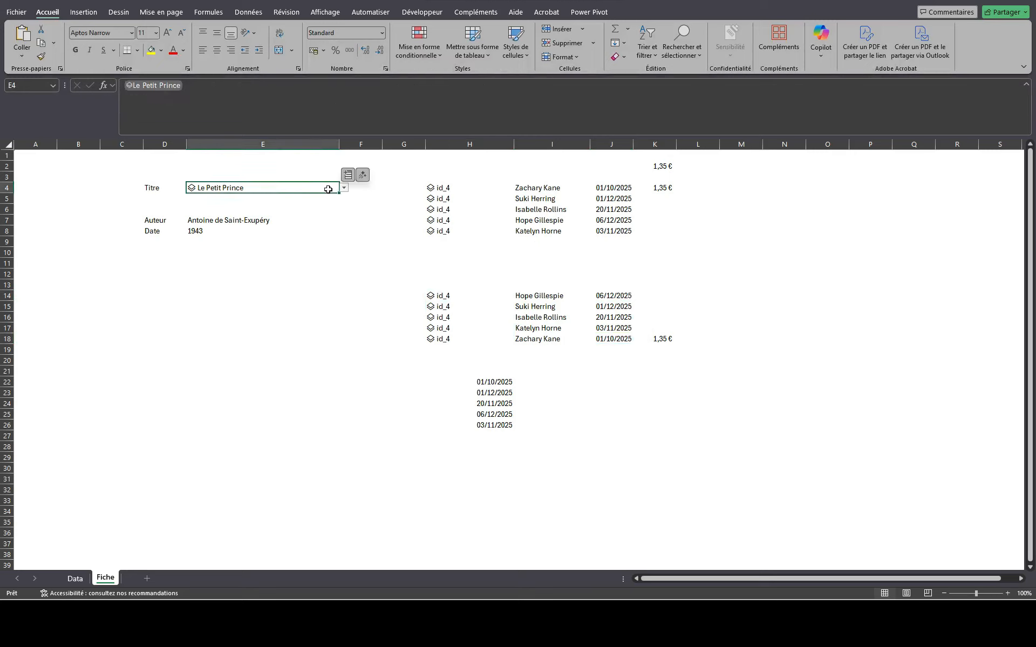
left_click(344, 189)
left_click_drag(367, 208, 365, 293)
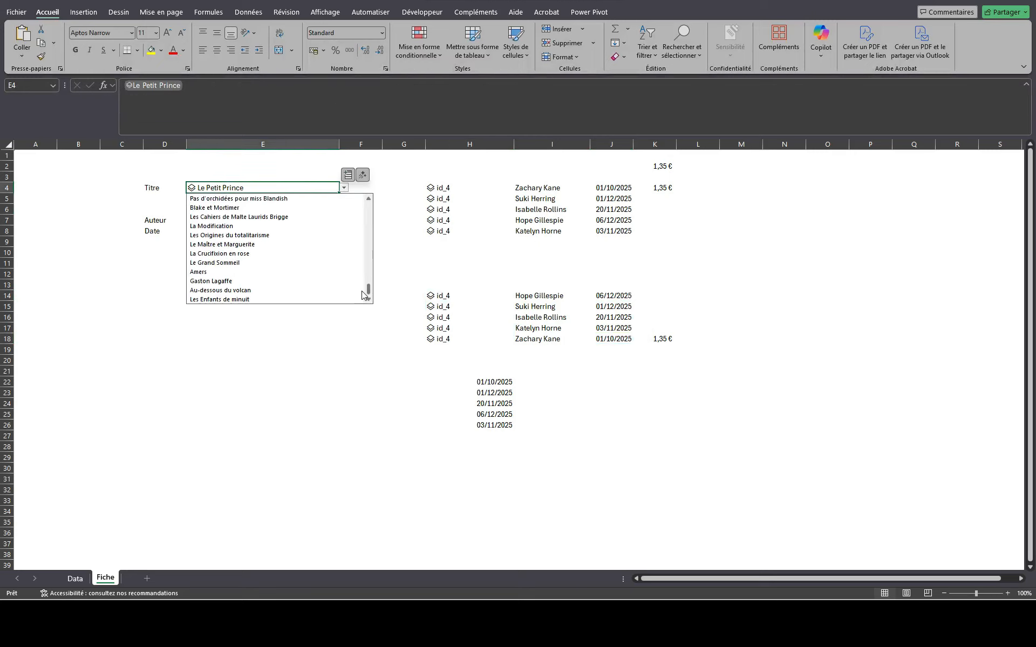
left_click(300, 272)
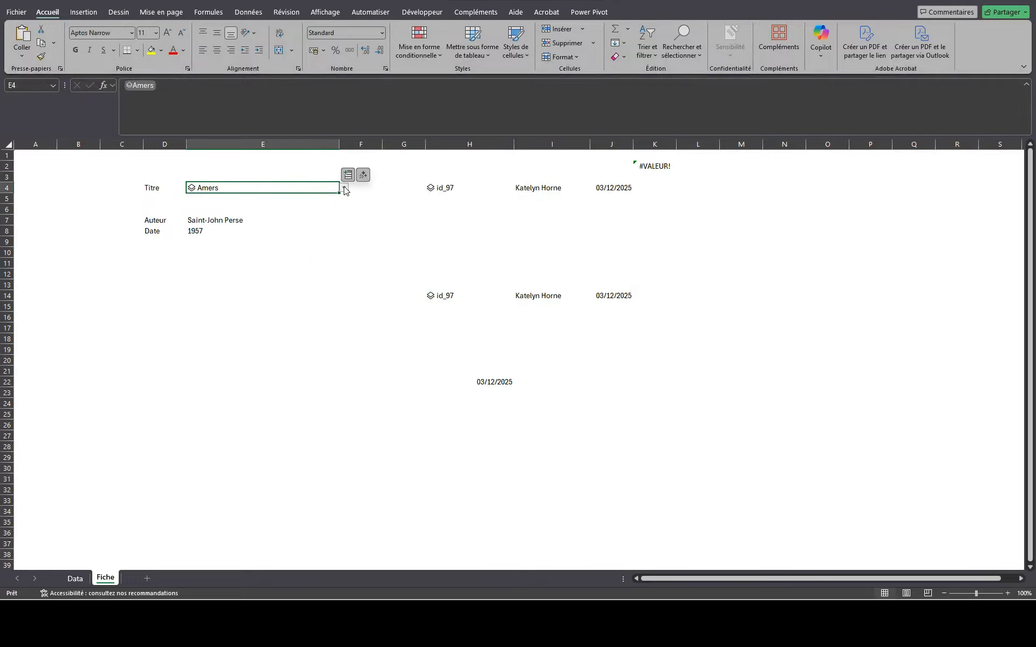
left_click(343, 188)
left_click(257, 290)
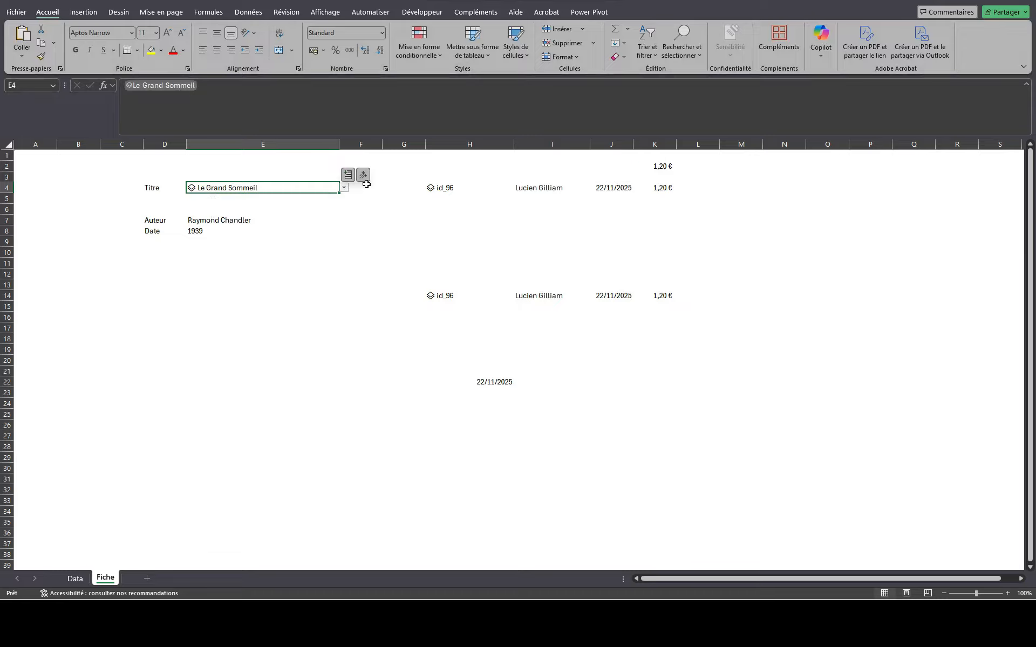
left_click(344, 189)
left_click(273, 285)
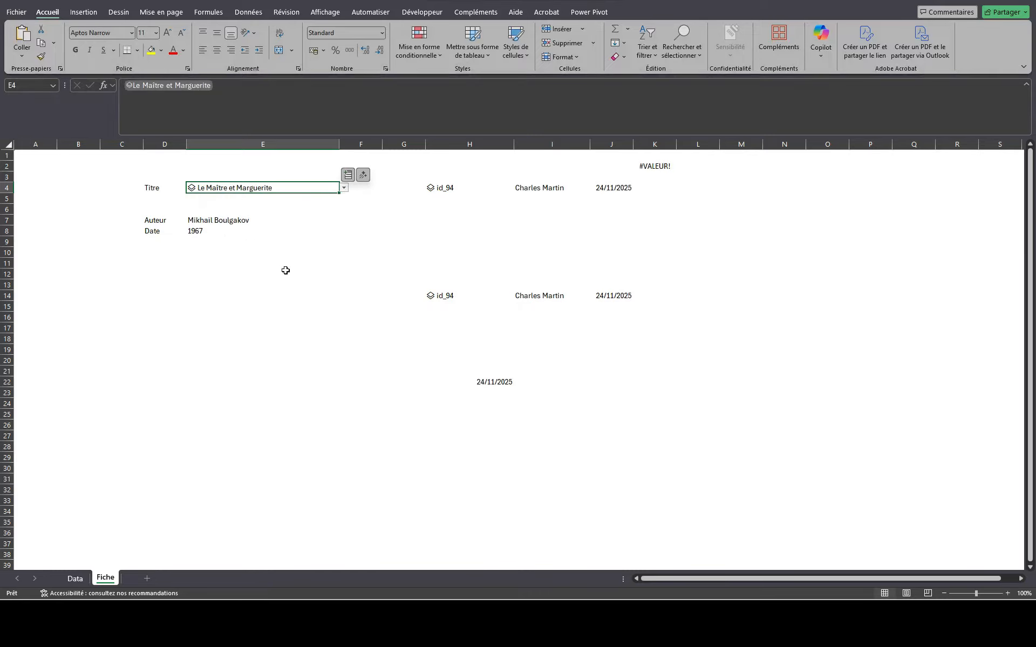
left_click(344, 189)
left_click(268, 254)
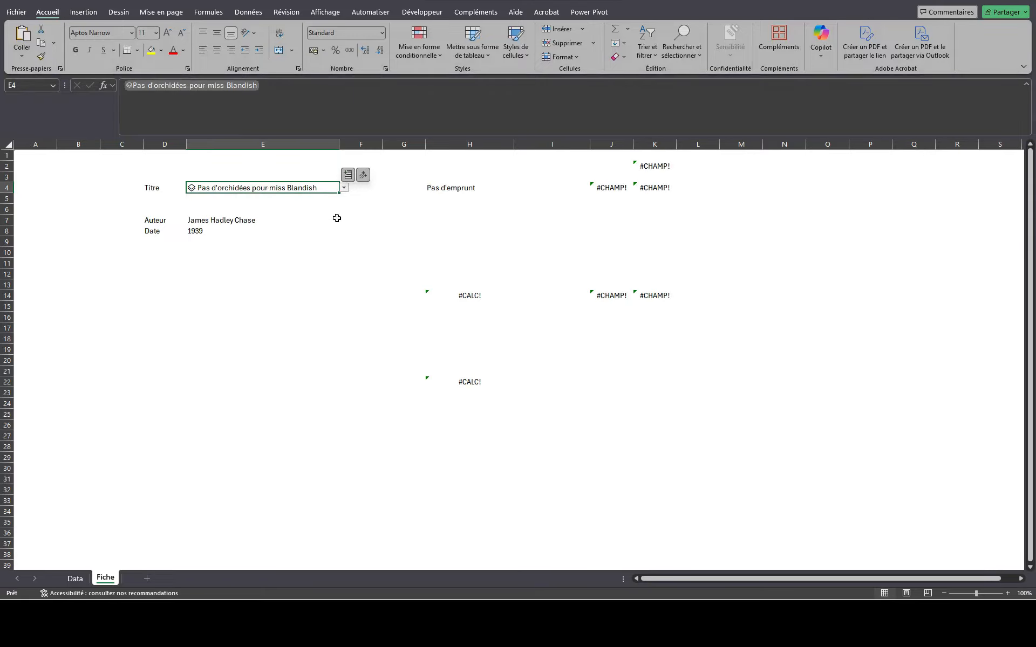
- Wrap H14's TRIERPAR formula in SIERREUR with "Pas d'emprunt" as the value if error
left_click(466, 297)
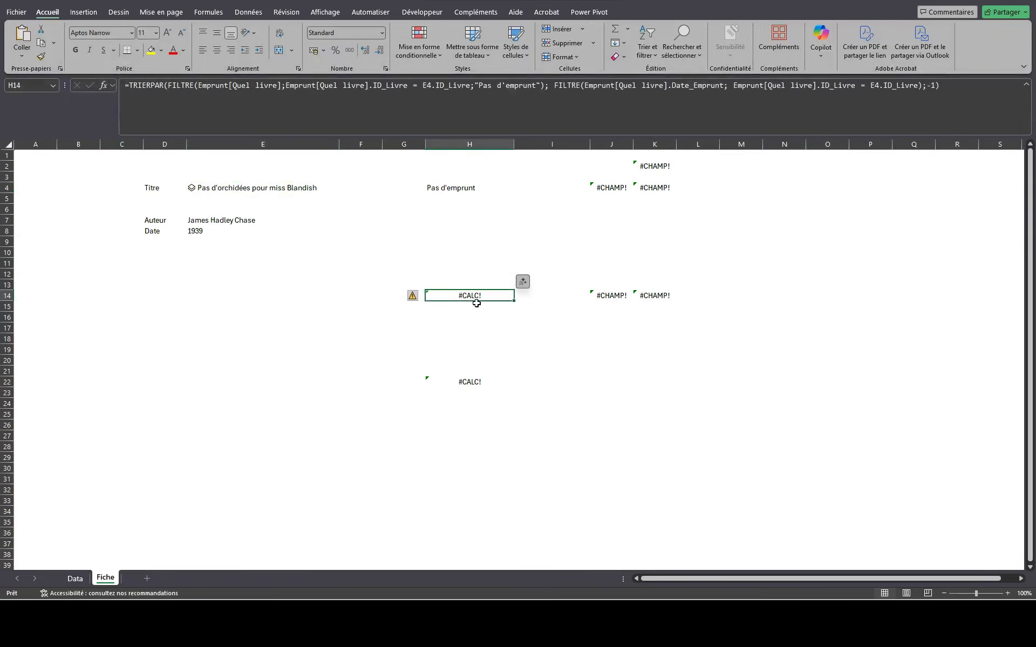
left_click(129, 85)
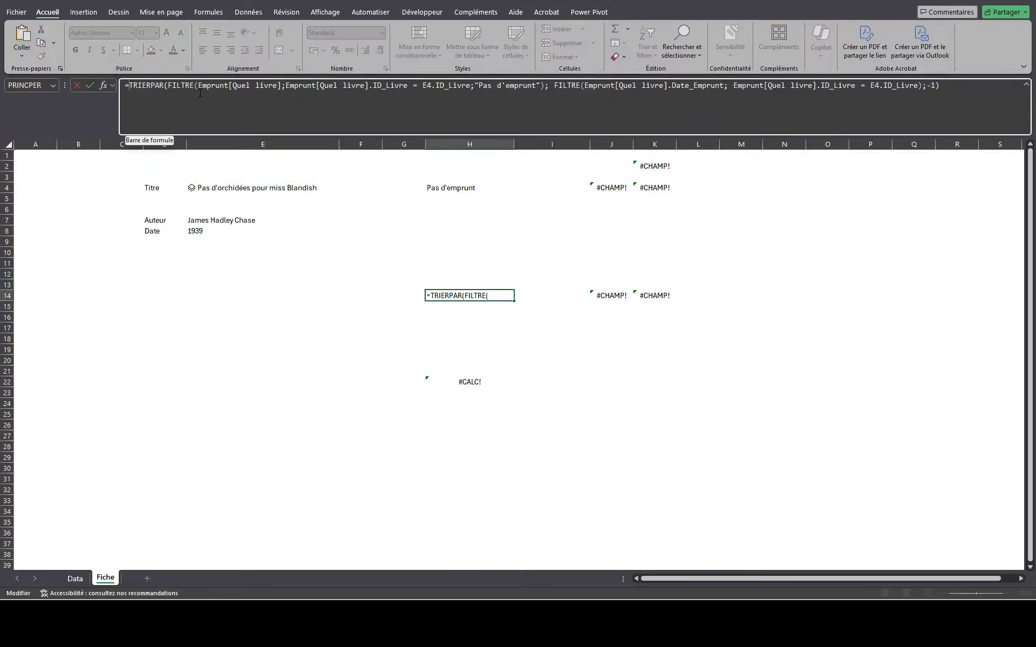
type("sier")
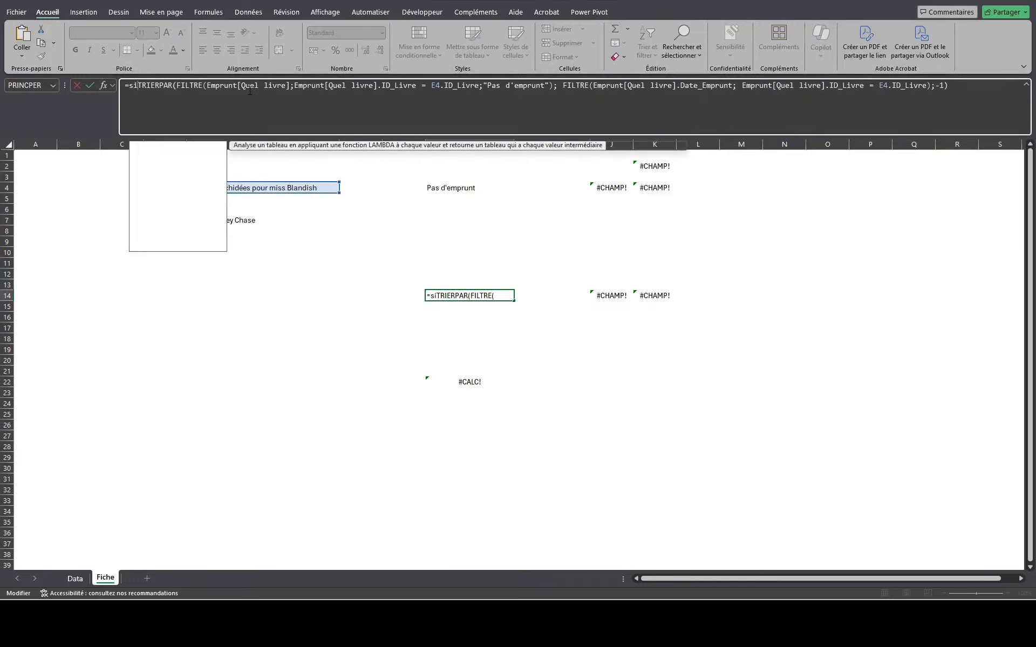
key("Tab")
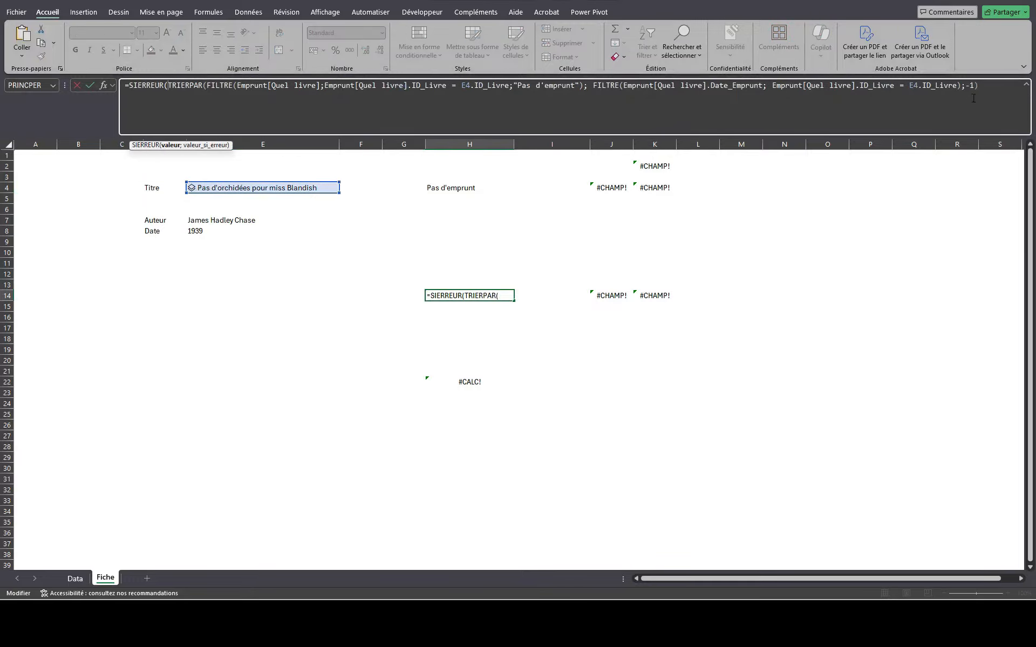
left_click(984, 87)
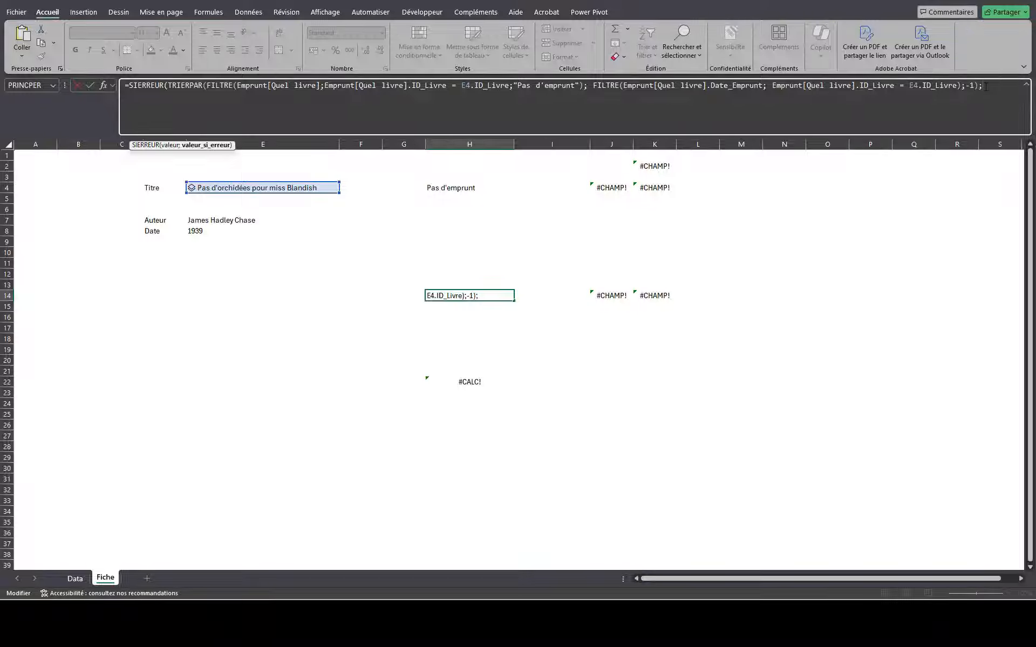
type("Pas d'emprunt")
type(")")
key("Return")
key("Up")
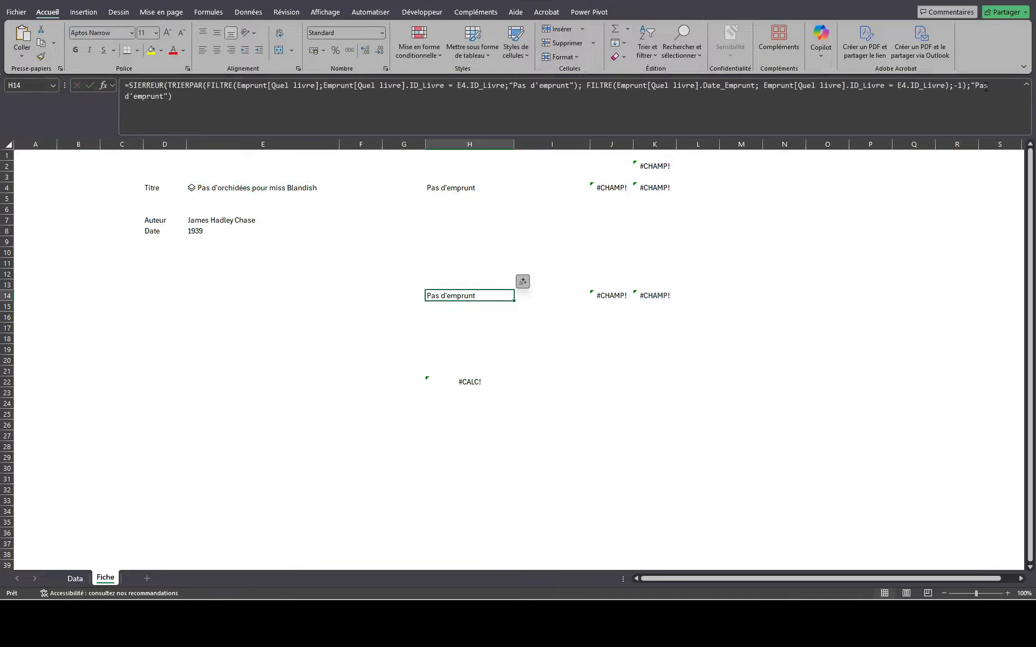
- Wrap the loan date formula H14#.Date_Emprunt in J14 in SIERREUR with an empty text "" as the value if error
left_click(617, 295)
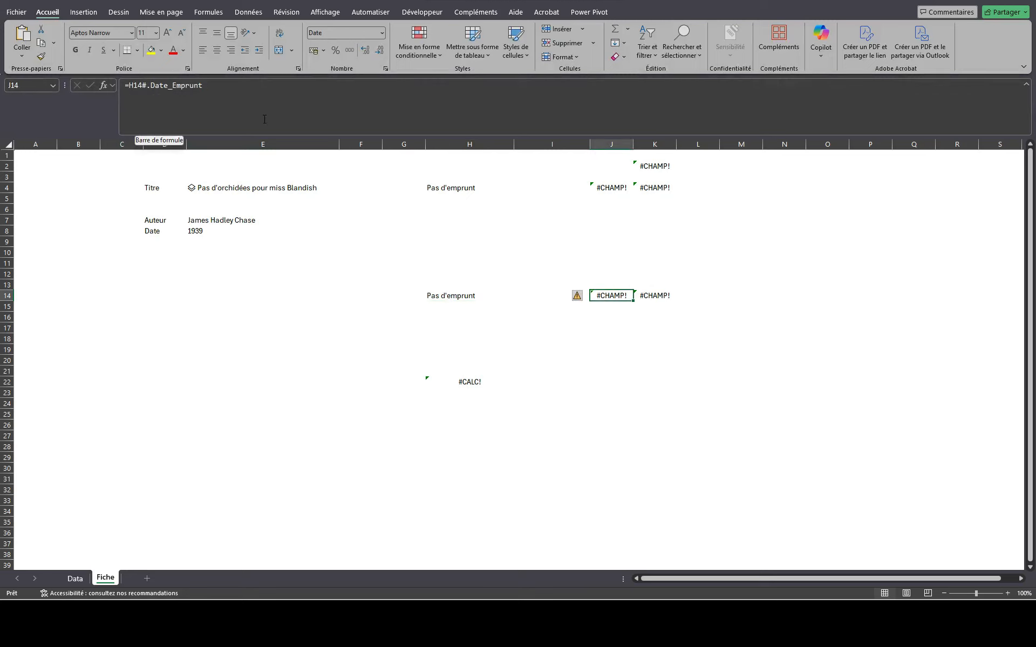
left_click(128, 86)
type("si")
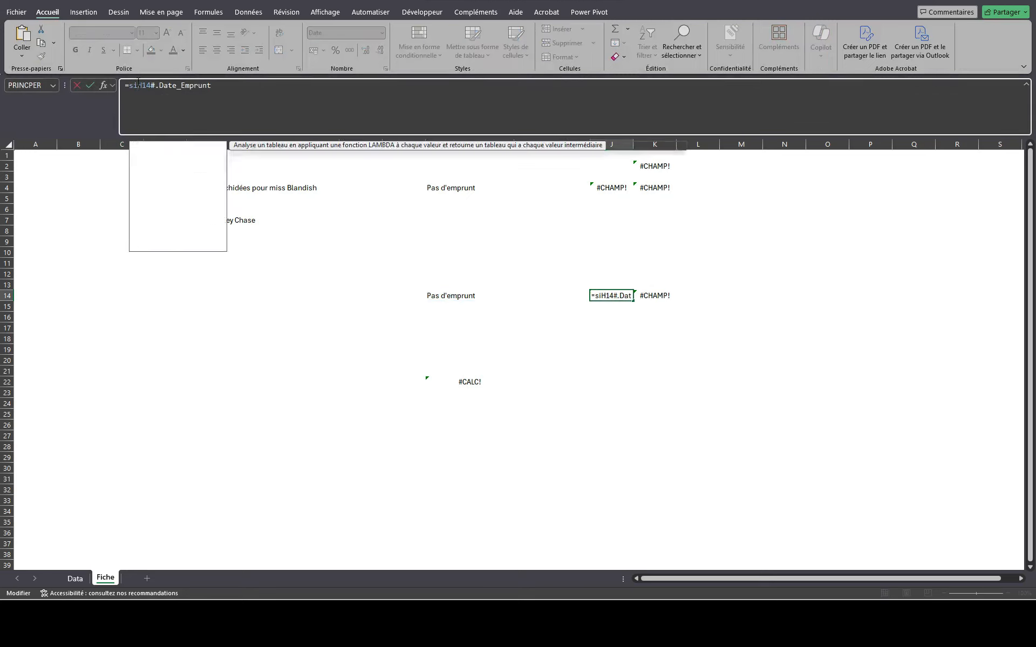
key("Down")
key("Down")
key("Down")
key("Down")
key("Tab")
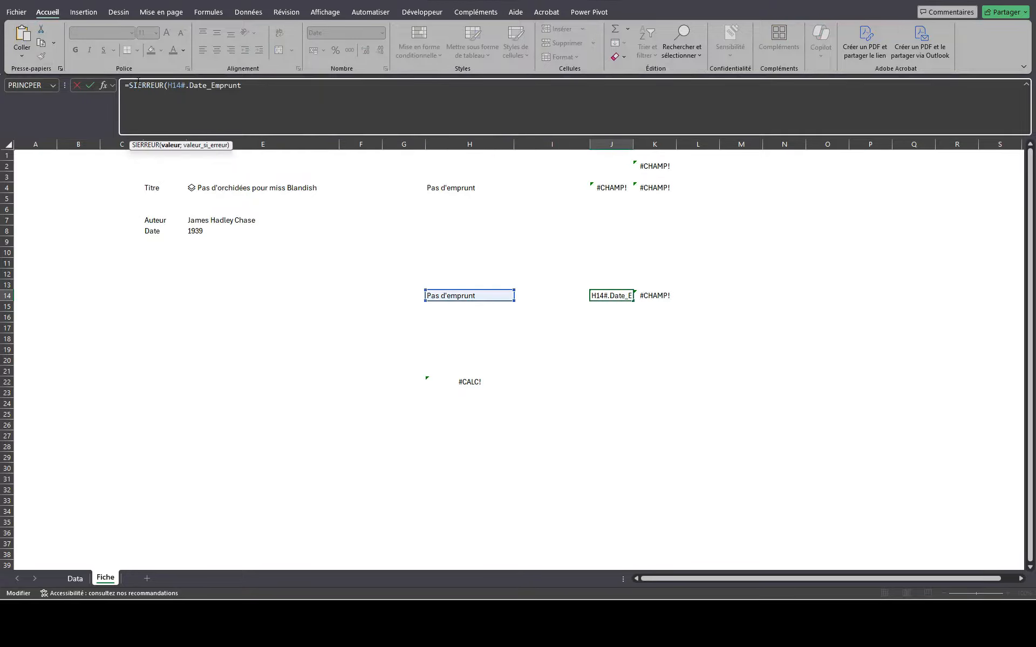
key("End")
type(";\"\")")
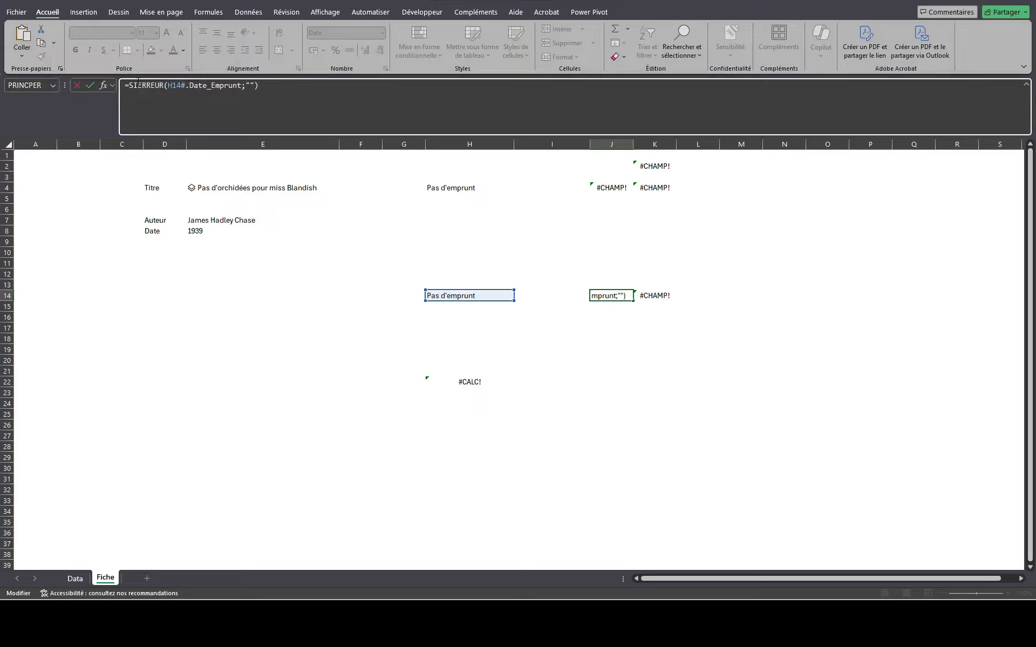
key("Return")
key("Up")
- Wrap the fines formula H14#.Amendes in K14 in SIERREUR with an empty result in case of error
key("Right")
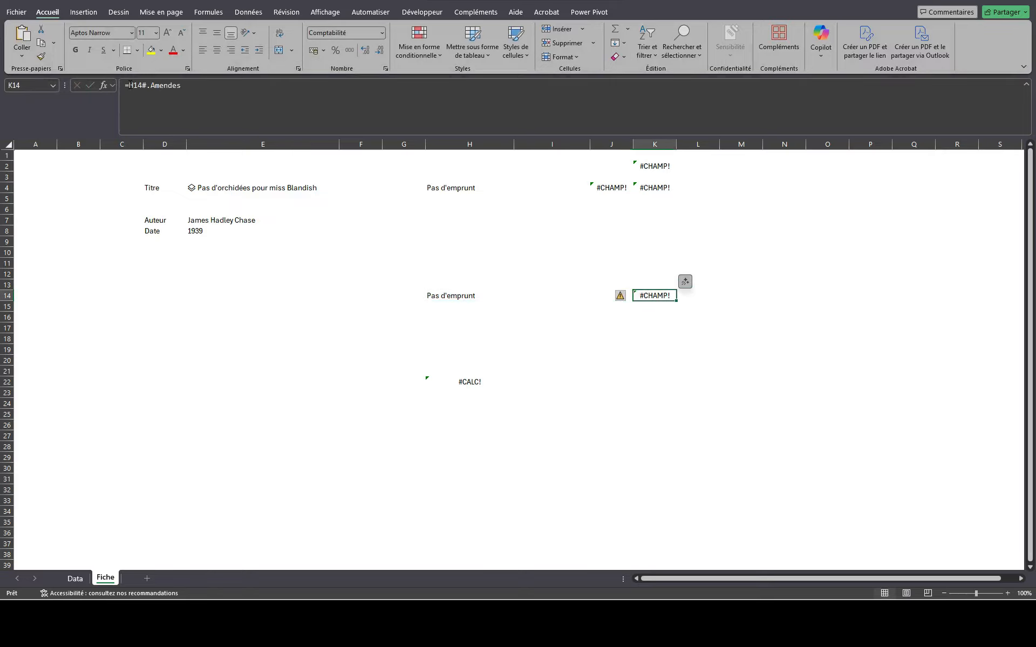
left_click(130, 85)
type("SIERREUR(")
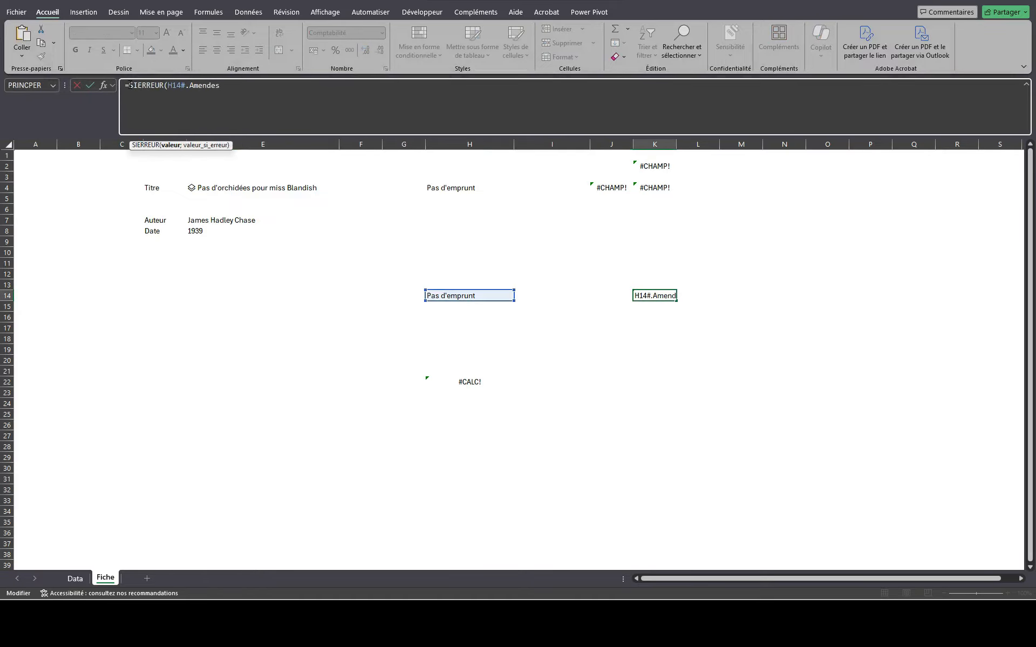
key("End")
type(";")
key("Return")
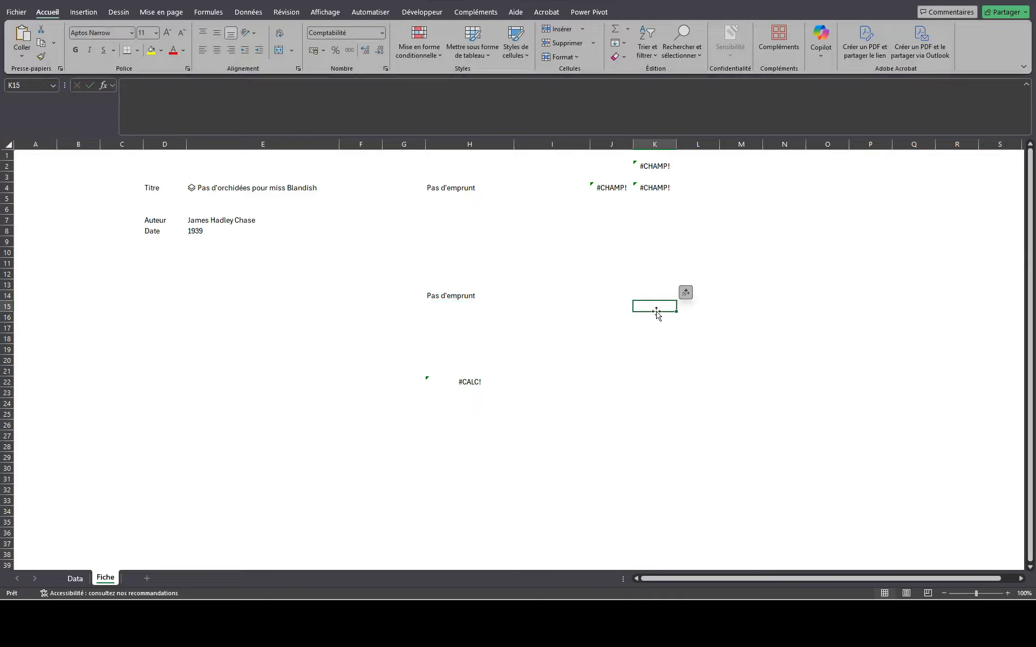
- Copy the SIERREUR formulas of J14:K14 over the date and fine formulas in J4:K4
left_click_drag(621, 297, 638, 293)
key("ctrl+c")
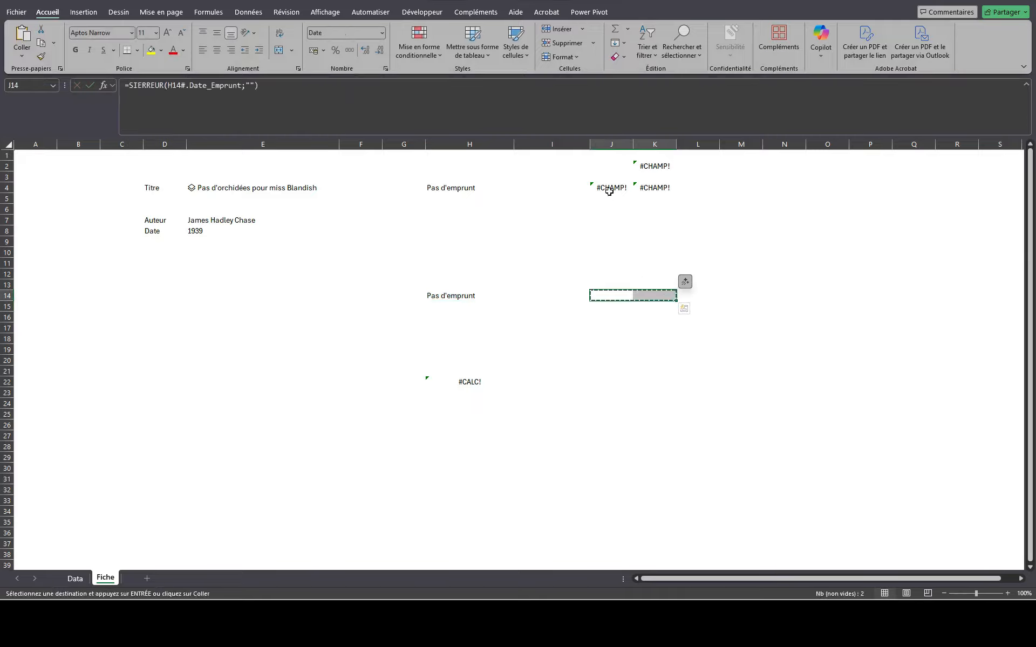
left_click(610, 188)
left_click_drag(610, 188, 655, 188)
key("ctrl+v")
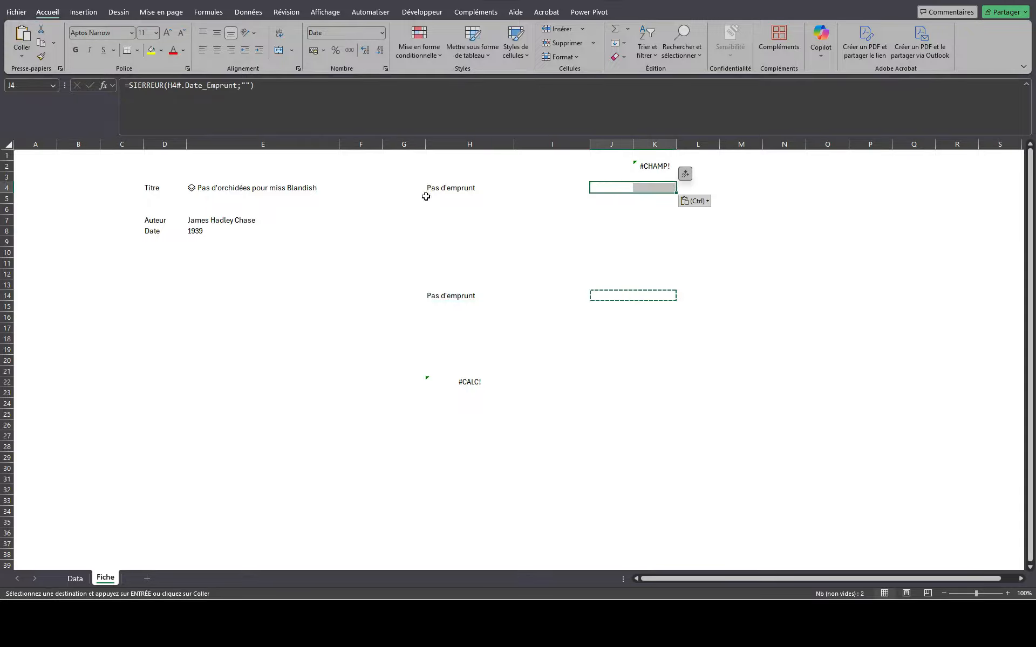
- Wrap the fines total SOMME(H4#.Amendes) in K2 in SIERREUR with an empty result in case of error
left_click(666, 166)
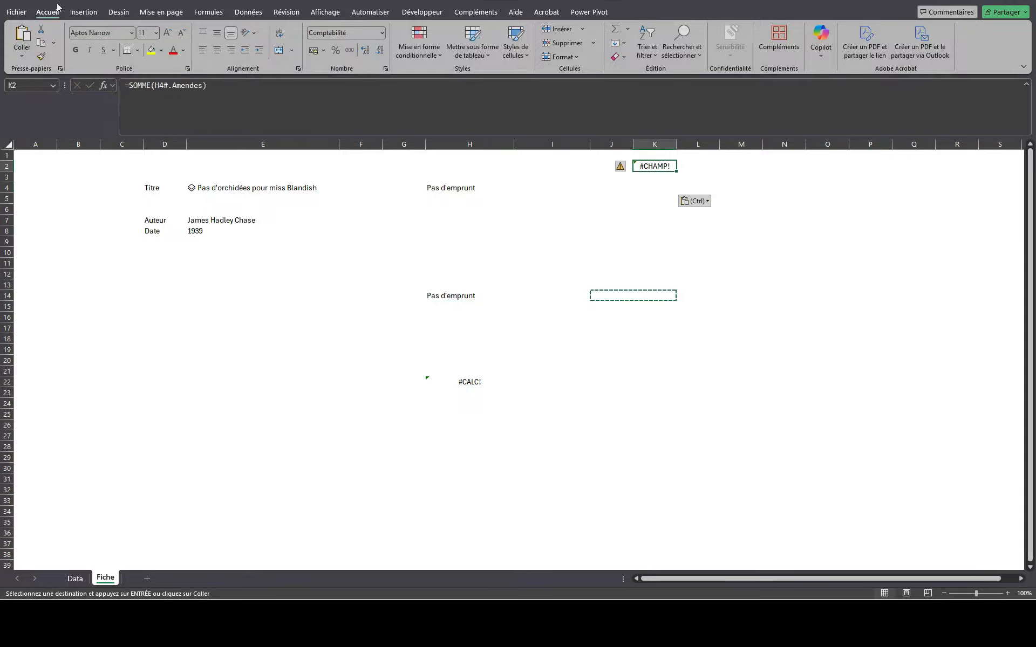
key("Escape")
left_click(128, 86)
type("SIERREUR(")
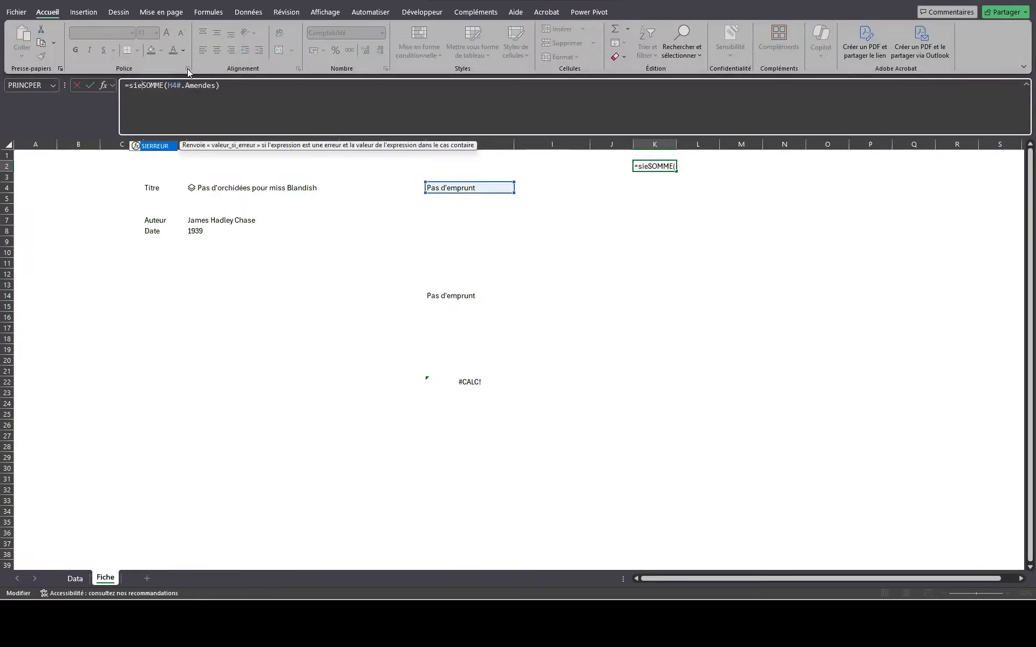
left_click(275, 89)
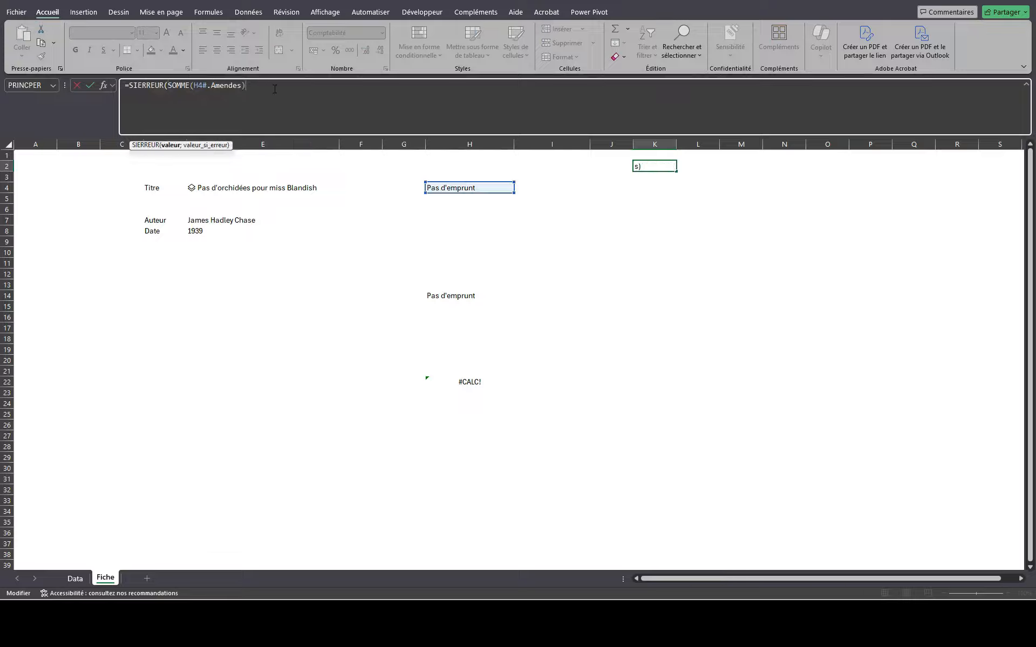
type(";")
key("Return")
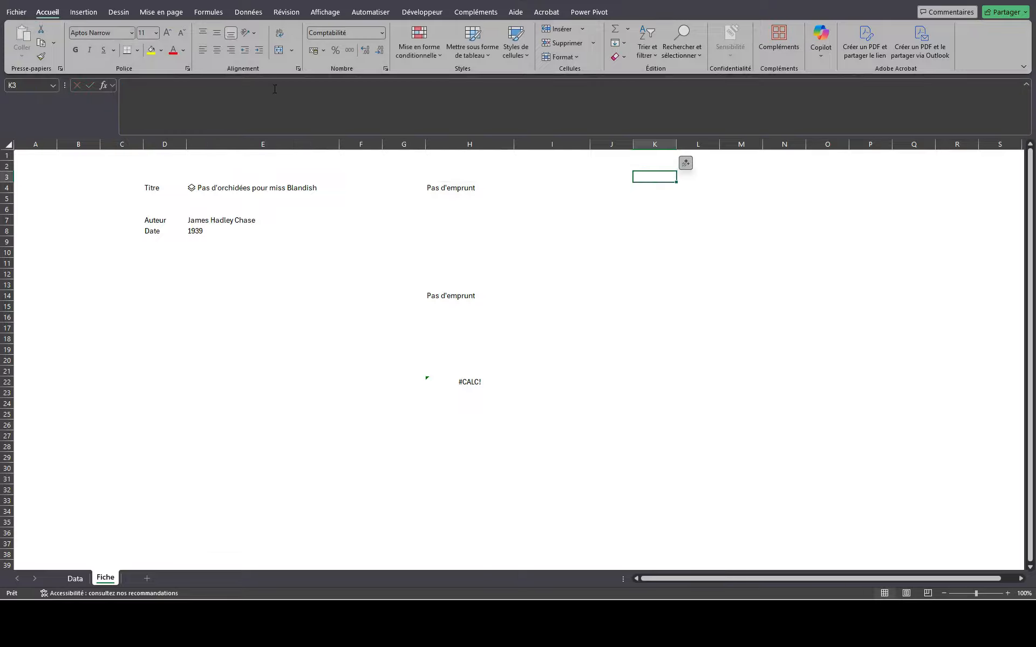
- Clear the leftover formula showing #CALC! in H22
left_click(444, 383)
- Choose the book Le Petit Prince as the title in E4
left_click(306, 191)
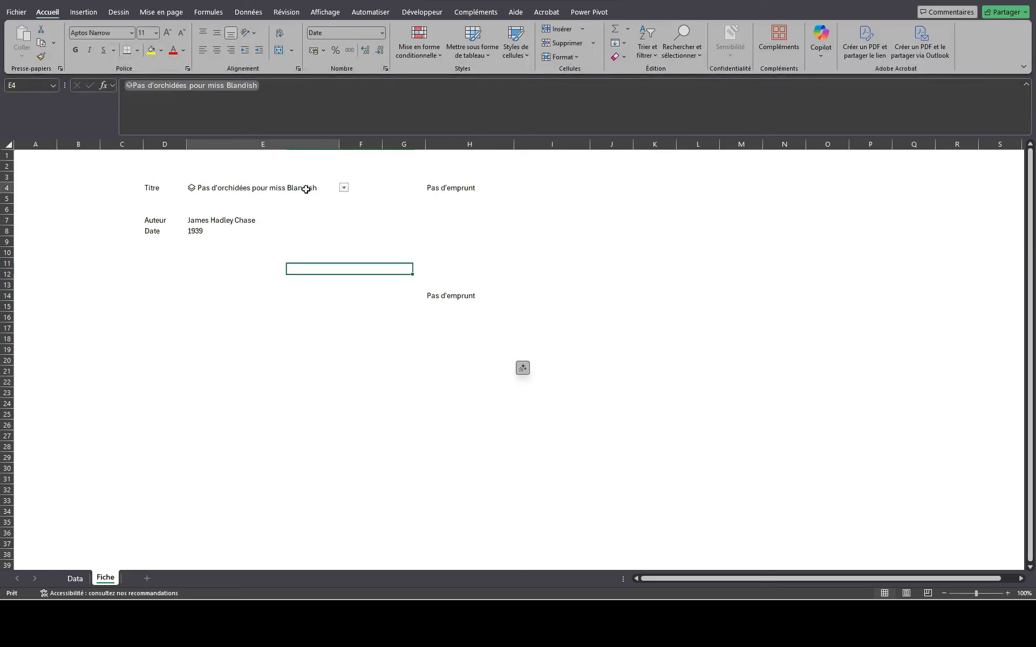
left_click(344, 188)
scroll(338, 229, "up", 10)
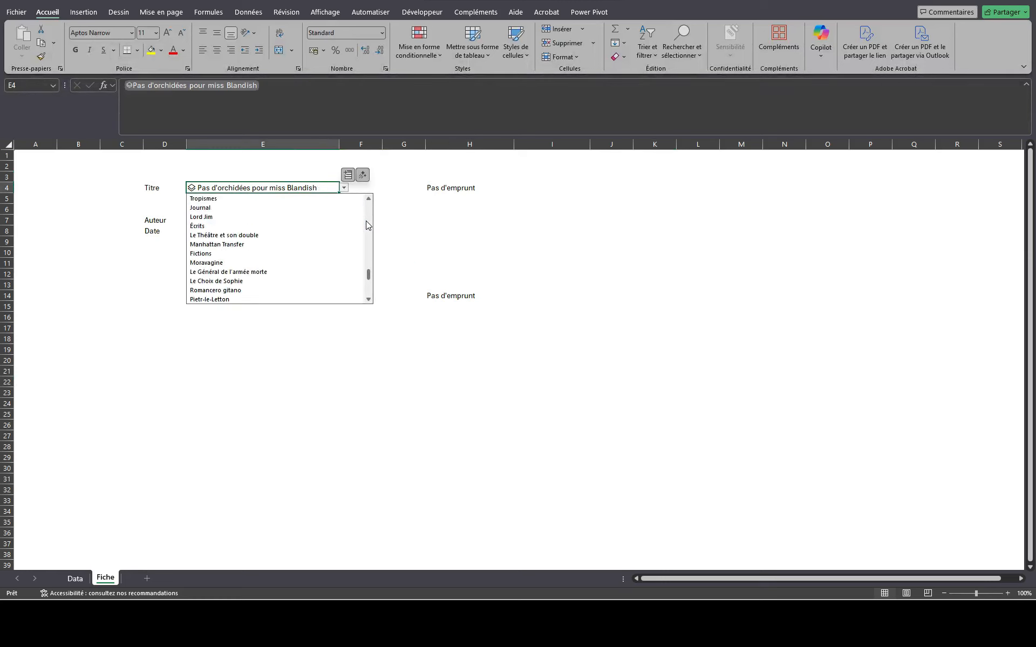
scroll(368, 211, "up", 5)
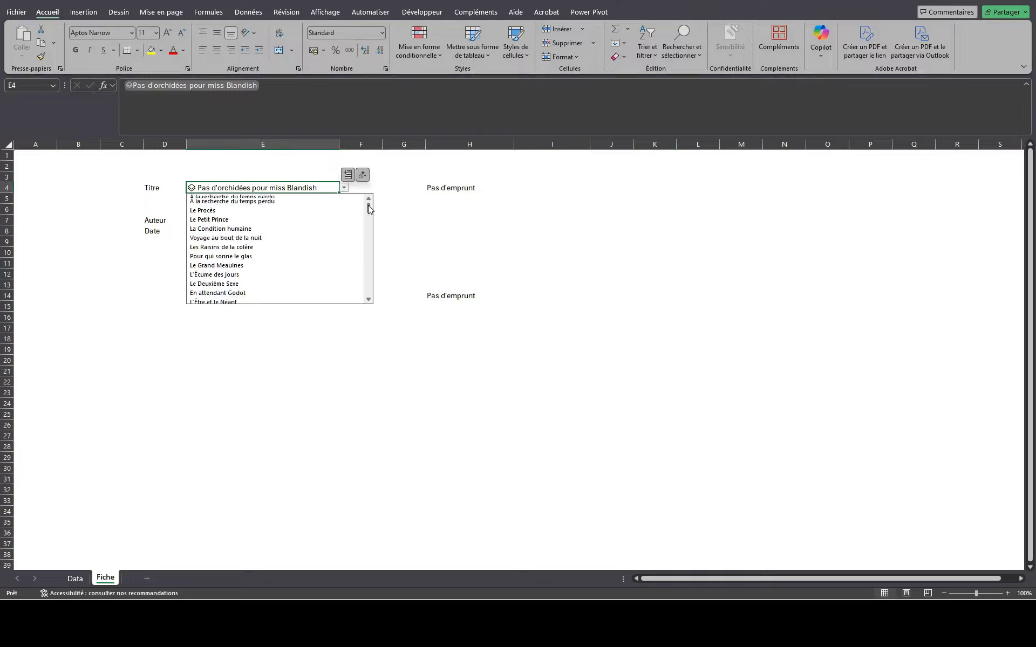
left_click(278, 226)
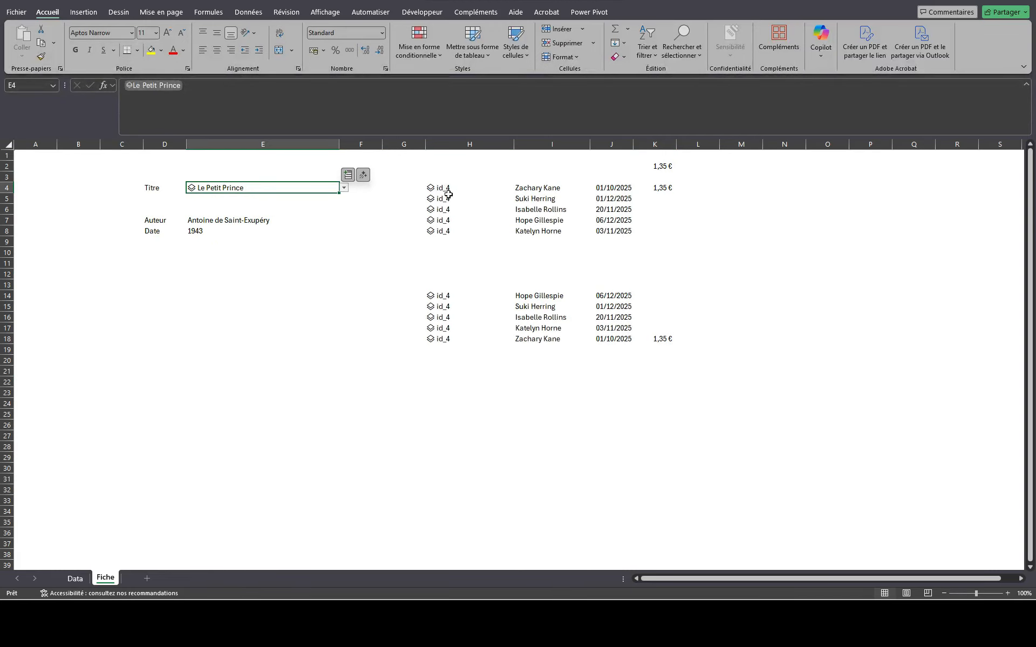
- Compare the unsorted loan list in H4:J8 with the date-sorted loan list in H14:J18
left_click_drag(440, 189, 607, 232)
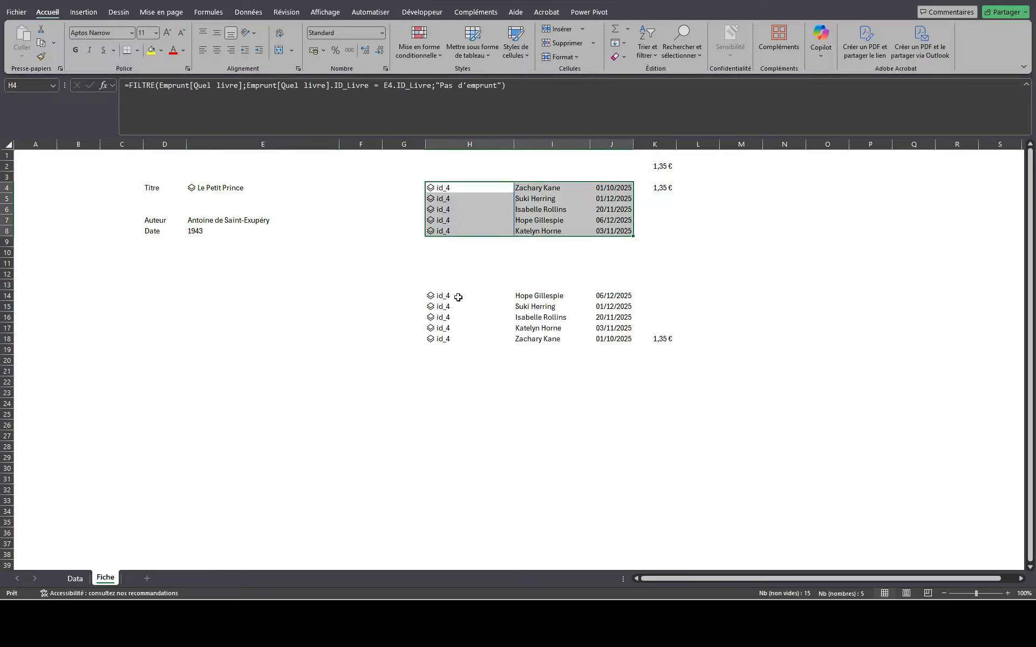
left_click_drag(439, 296, 598, 341)
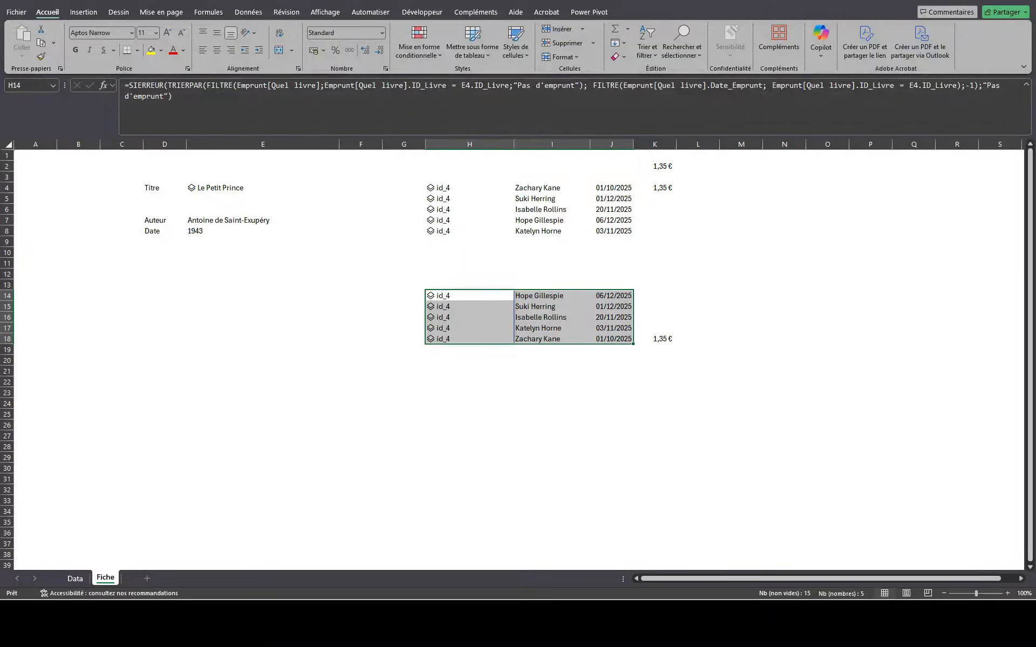
key("alt+Tab")
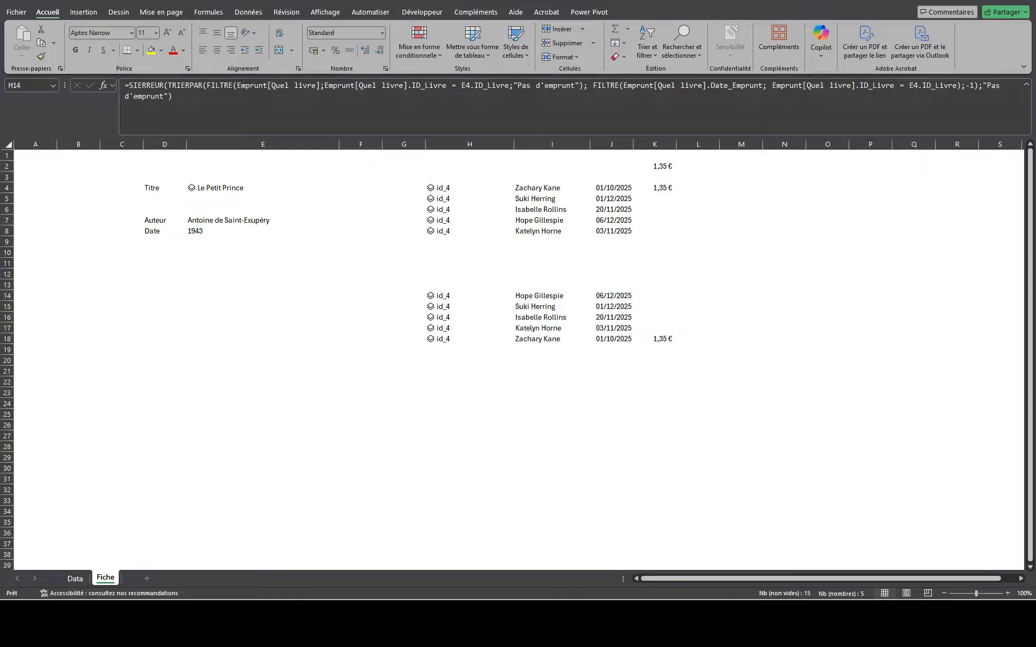